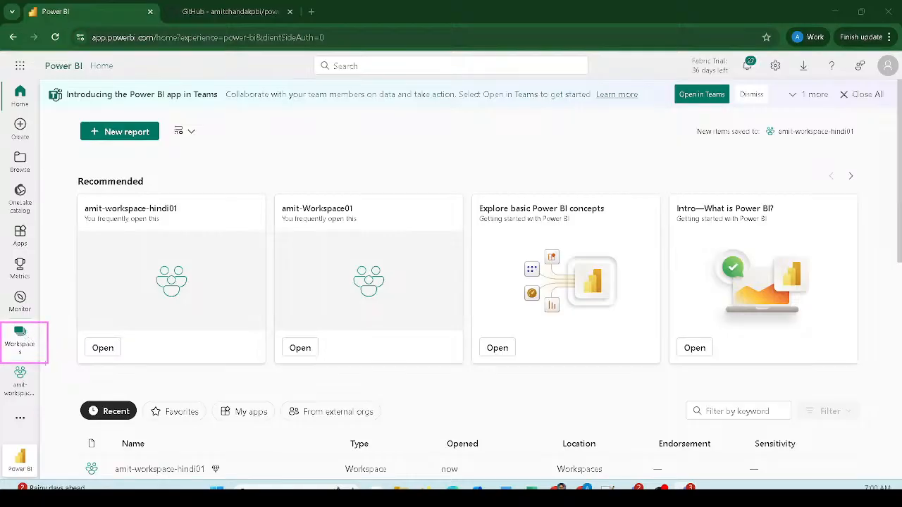
- Open the chosen workspace and start adding a new item to it
click(21, 339)
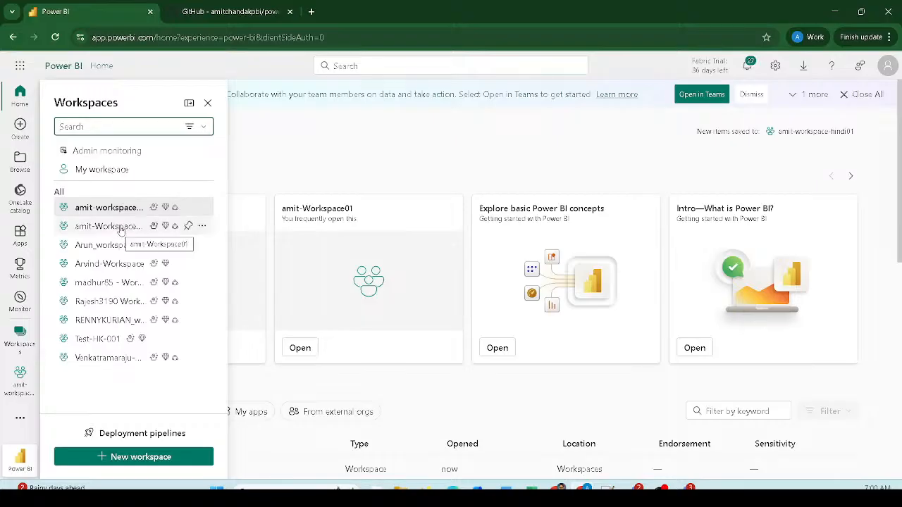
click(106, 226)
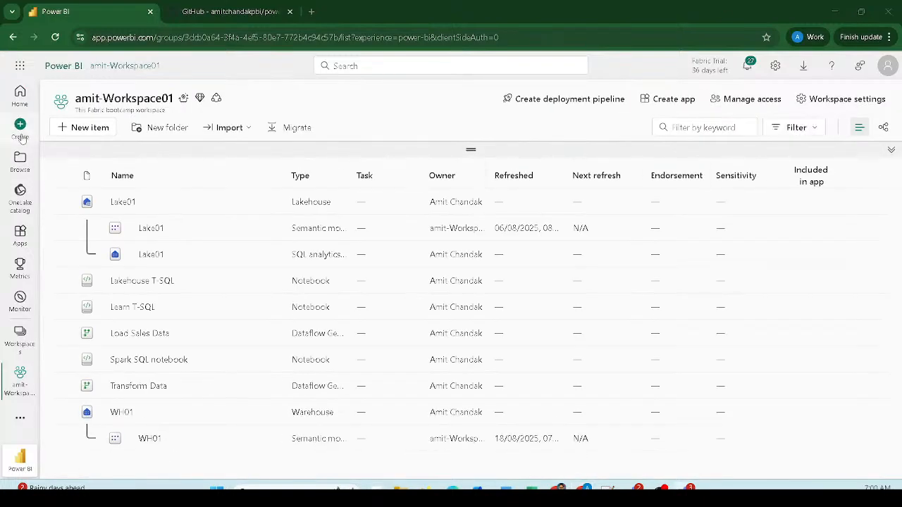
click(86, 129)
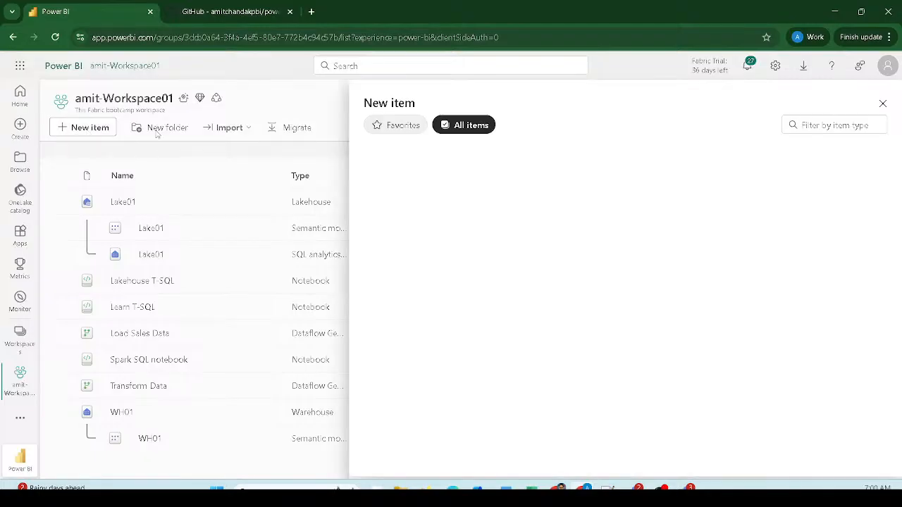
- Filter item types by 'dataf' and choose Dataflow Gen2
click(820, 127)
text(Data)
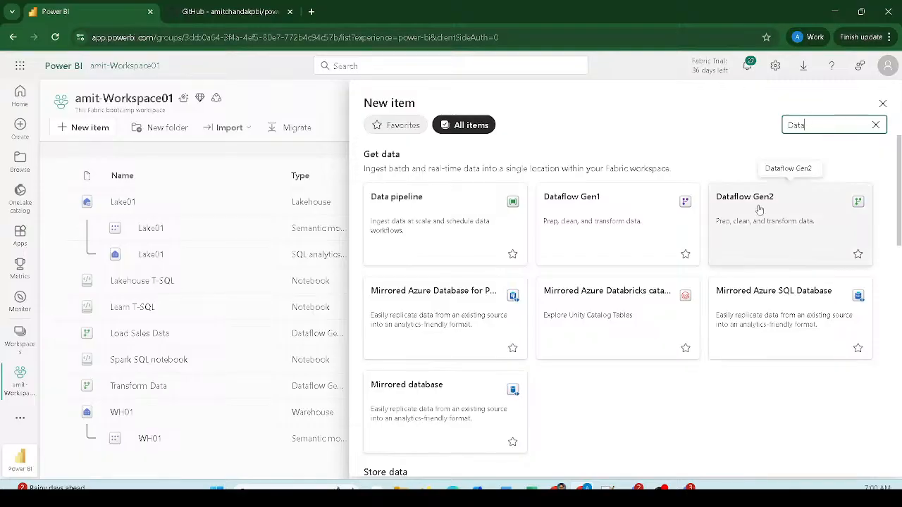
drag(702, 176, 896, 281)
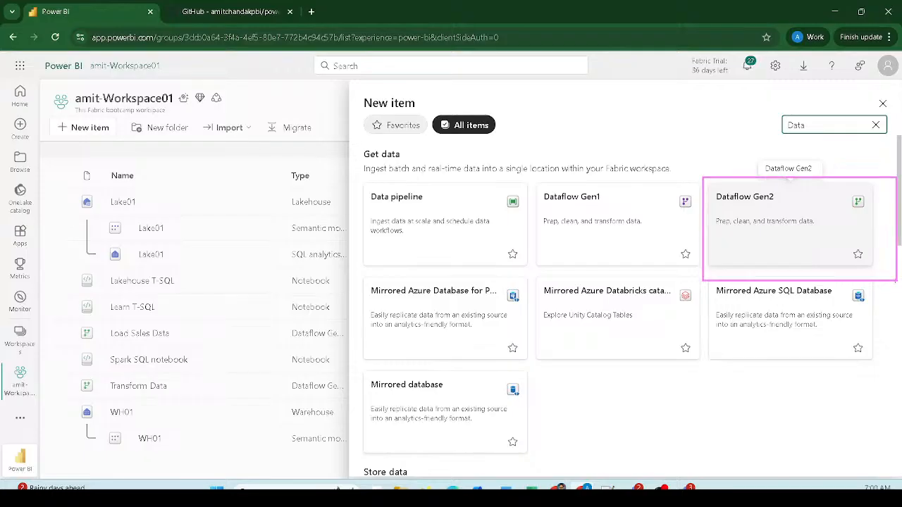
key(Escape)
click(876, 125)
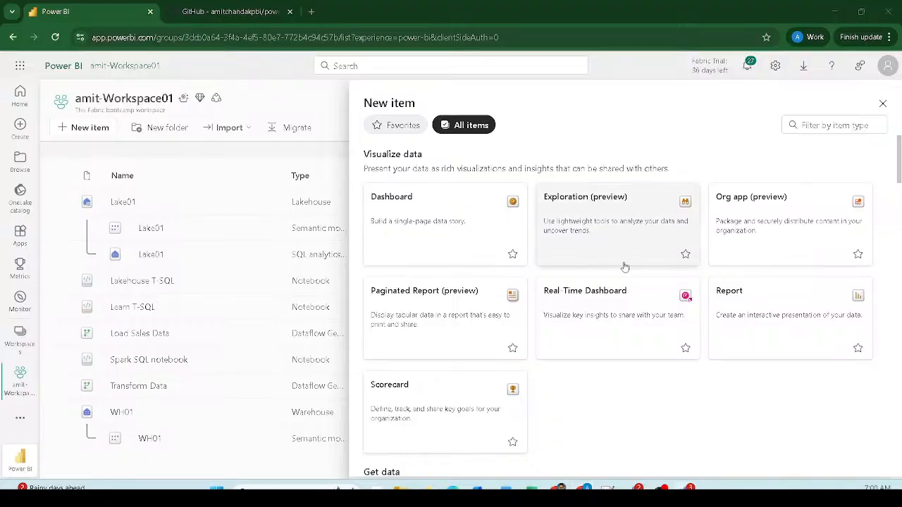
click(819, 126)
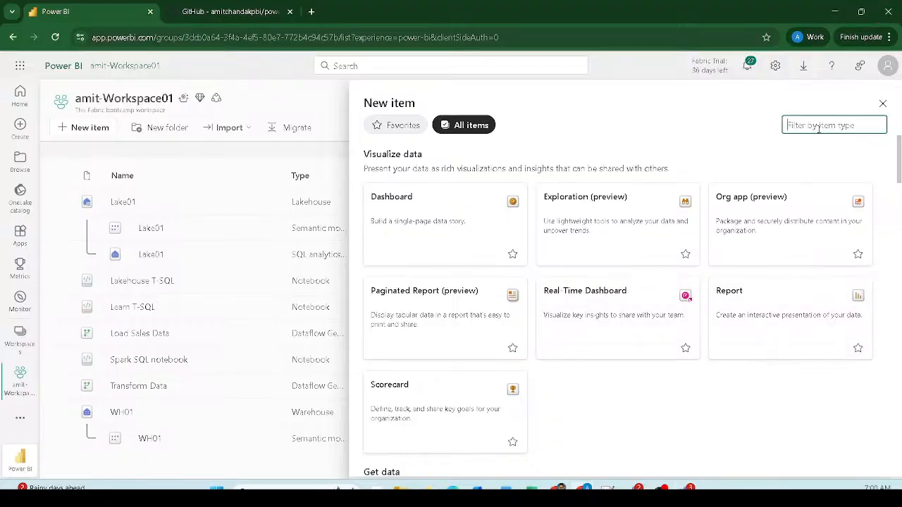
text(dataf)
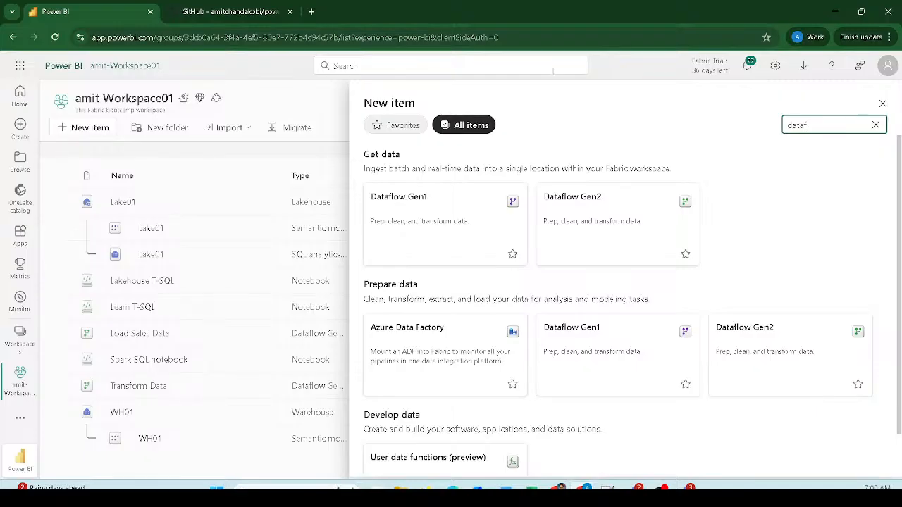
click(629, 218)
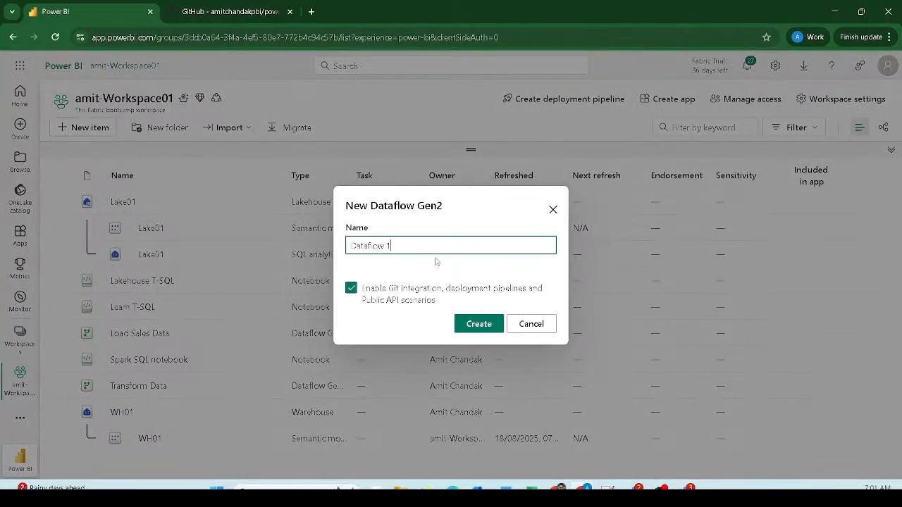
- Review the default name 'Dataflow 1' and the Git integration option, then cancel the new dataflow
mouse_move(337, 227)
mouse_down()
mouse_move(533, 292)
mouse_move(576, 262)
mouse_up()
mouse_move(354, 275)
mouse_down()
mouse_move(328, 285)
mouse_move(601, 308)
mouse_up()
drag(449, 313, 504, 335)
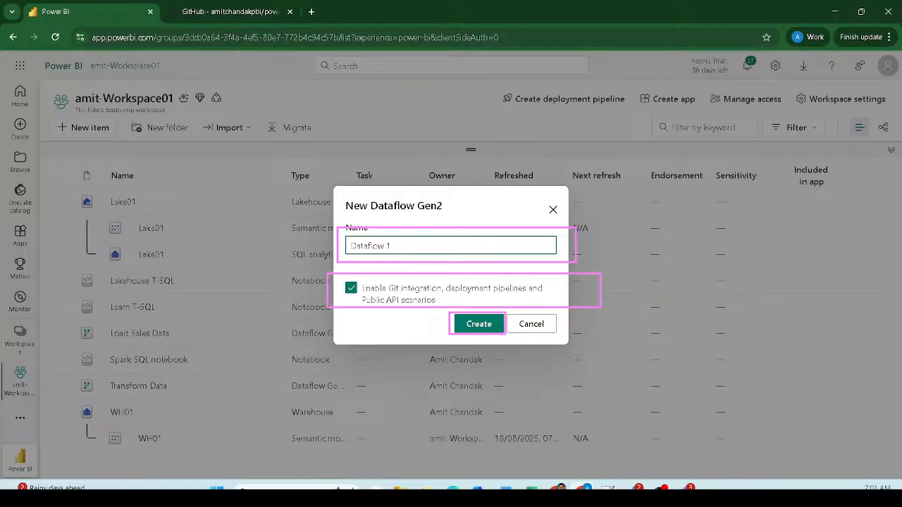
key(Escape)
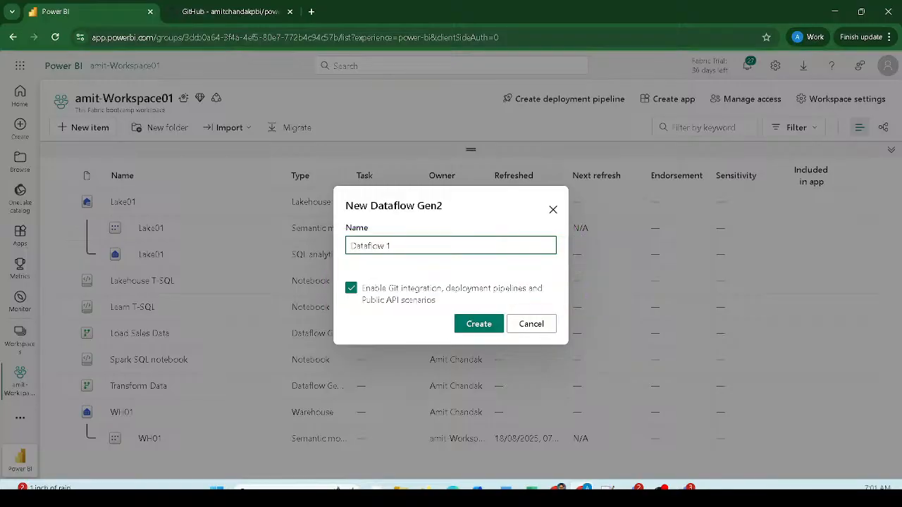
key(ctrl+2)
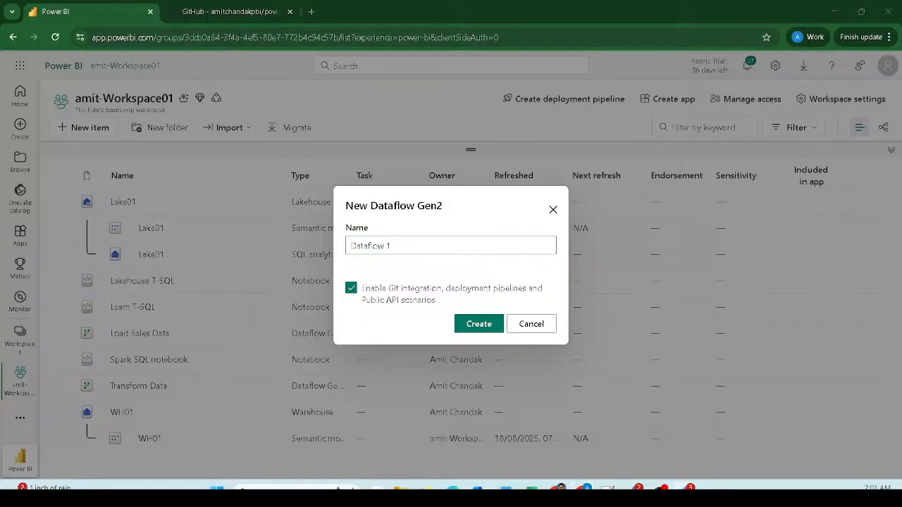
click(533, 325)
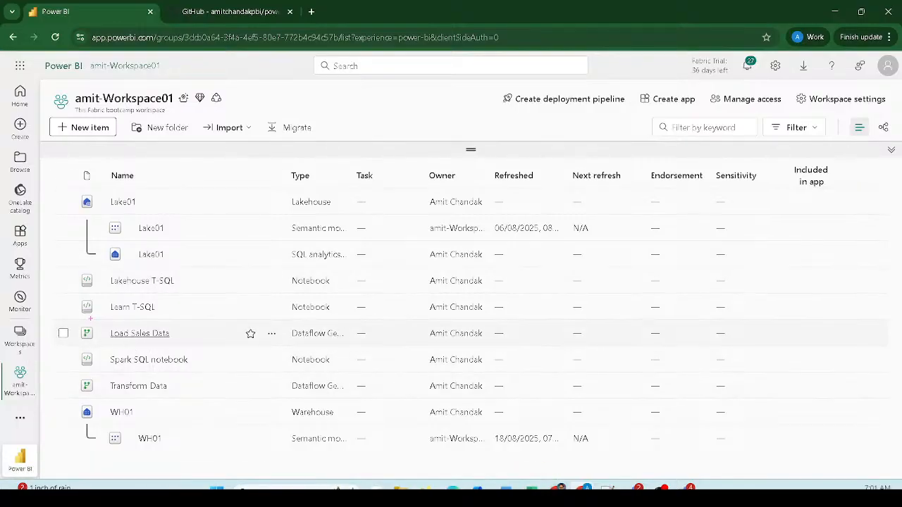
drag(91, 319, 223, 346)
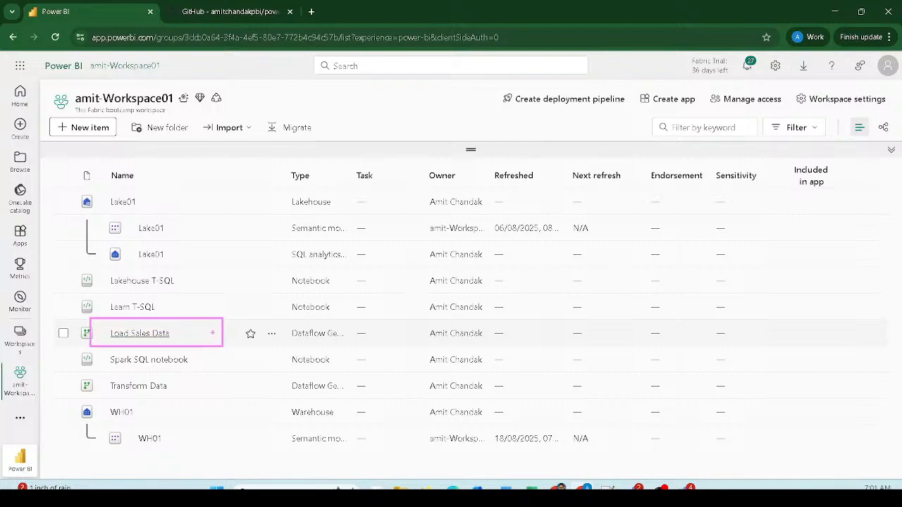
drag(75, 328, 98, 346)
key(Escape)
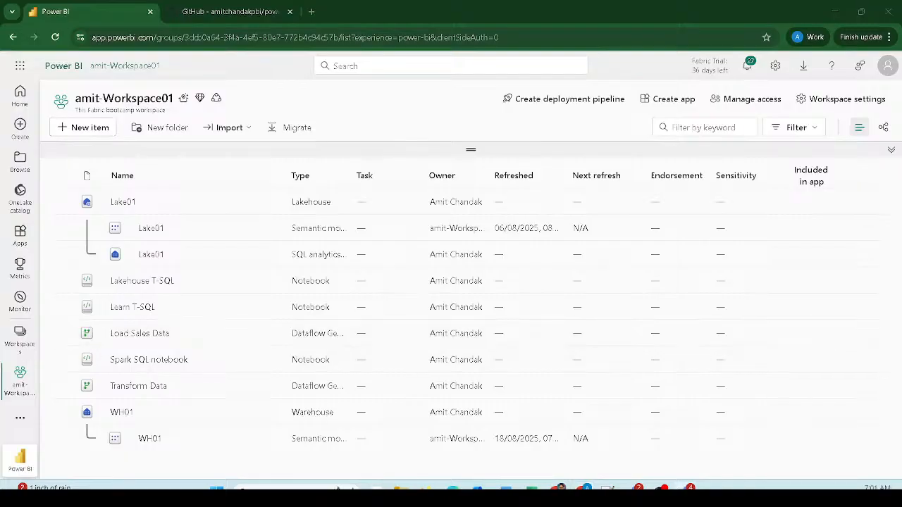
click(785, 133)
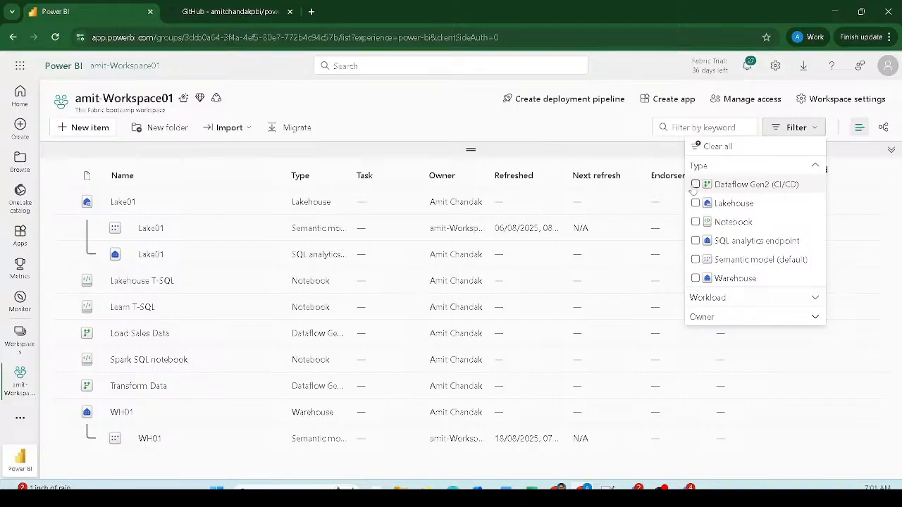
click(711, 297)
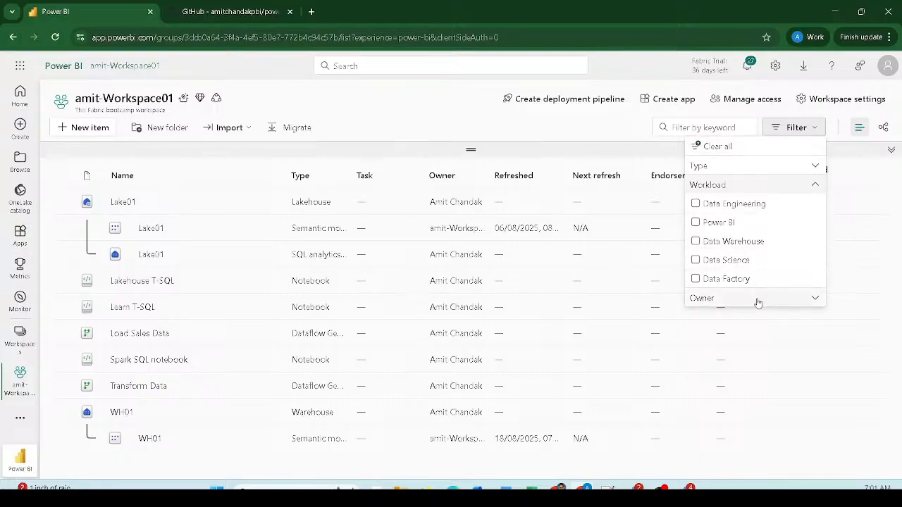
click(794, 128)
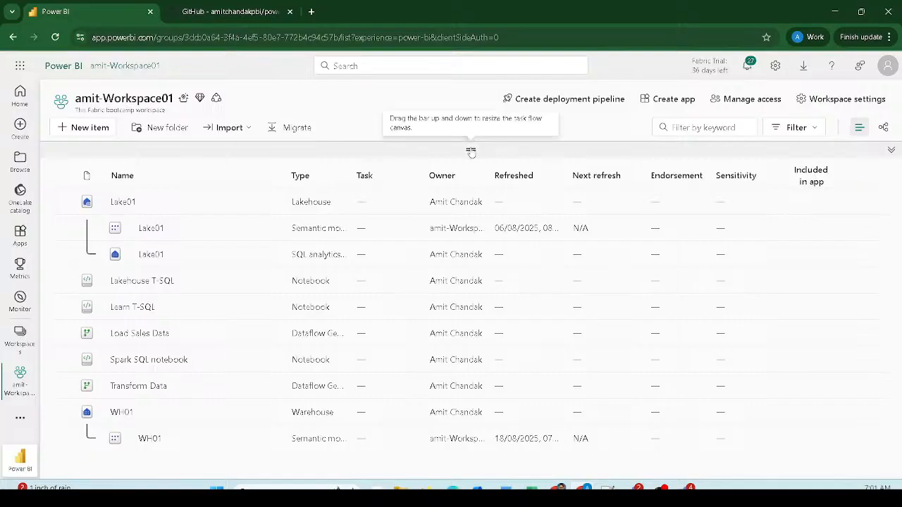
drag(471, 149, 470, 237)
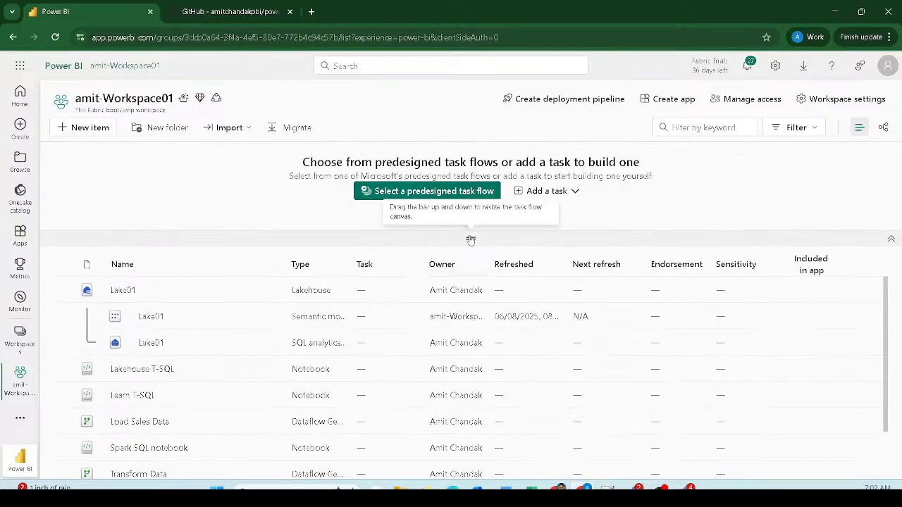
drag(470, 240, 471, 284)
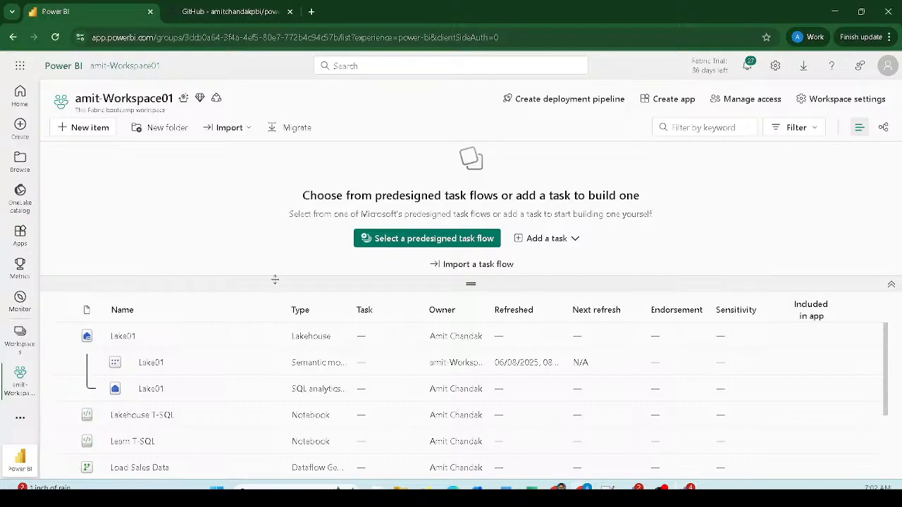
drag(274, 279, 258, 195)
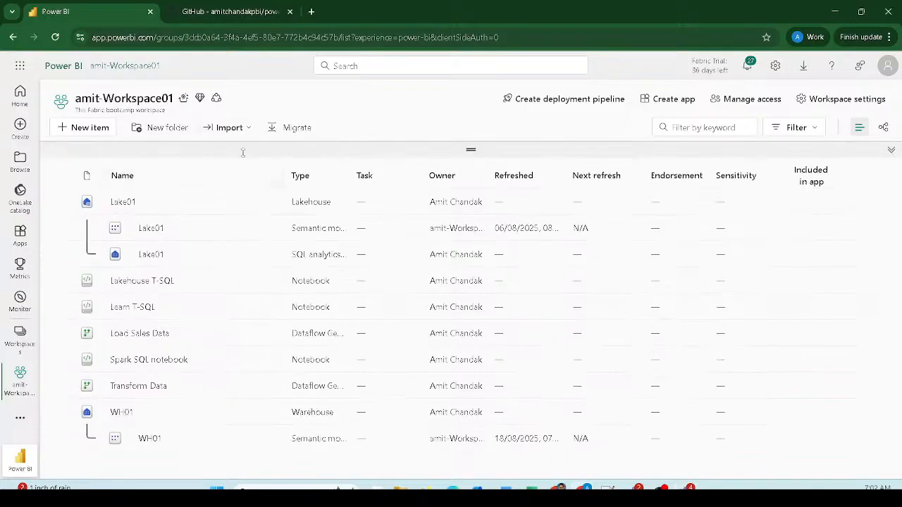
click(139, 334)
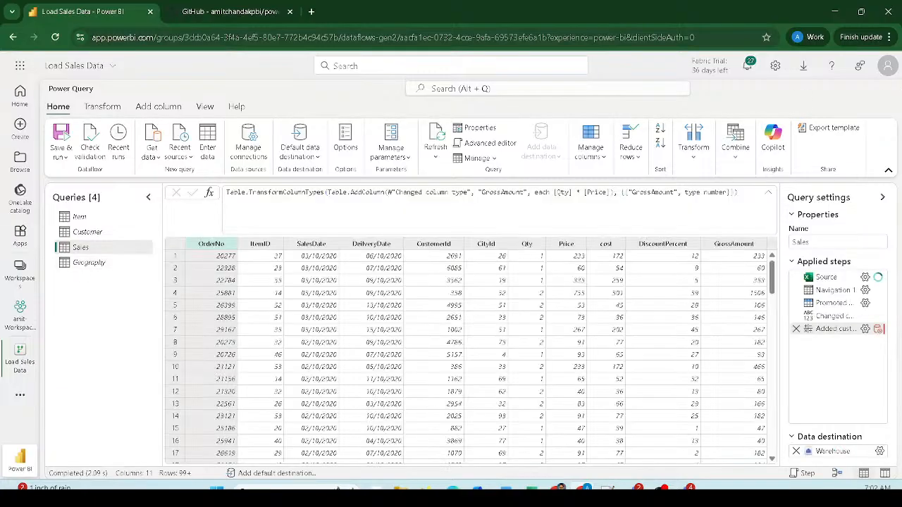
click(20, 271)
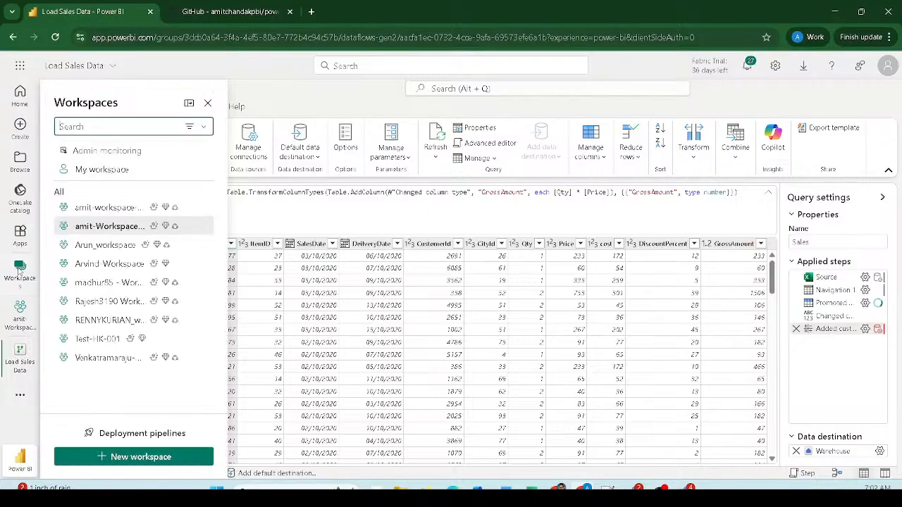
click(102, 231)
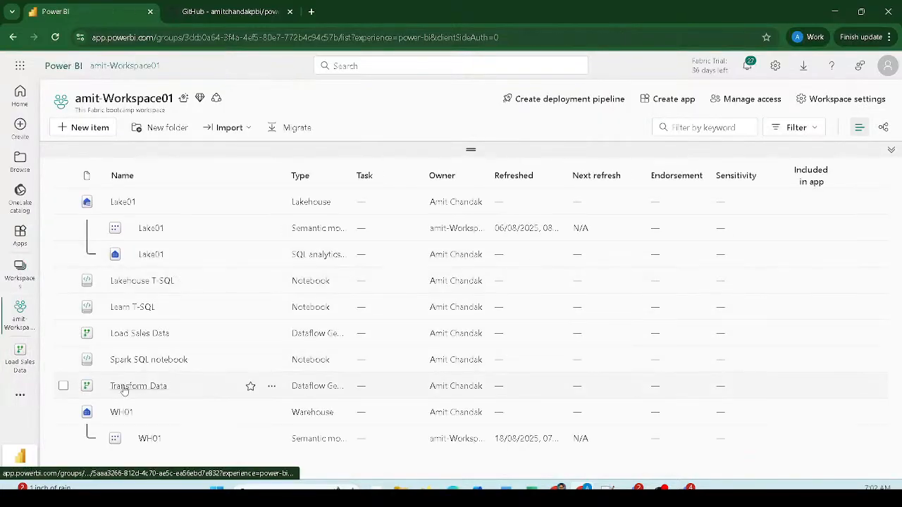
mouse_move(70, 372)
mouse_down()
mouse_move(225, 404)
mouse_move(846, 399)
mouse_up()
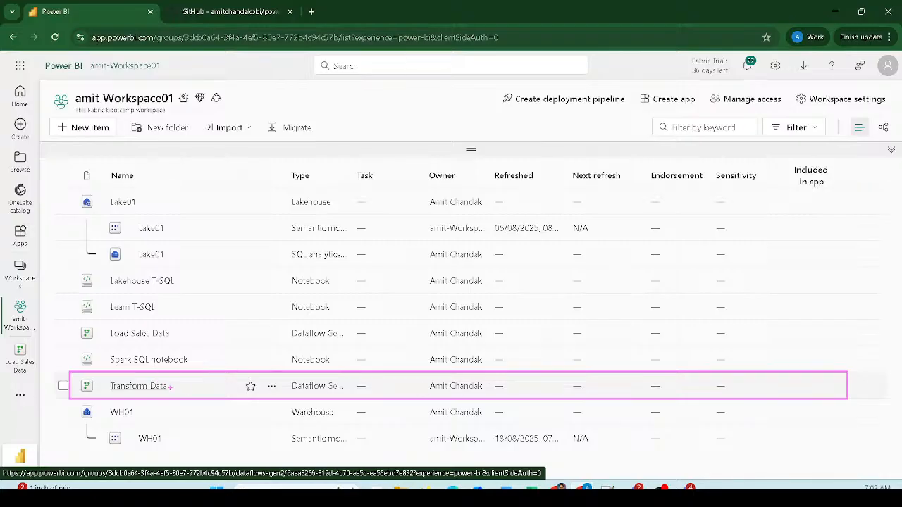
key(Escape)
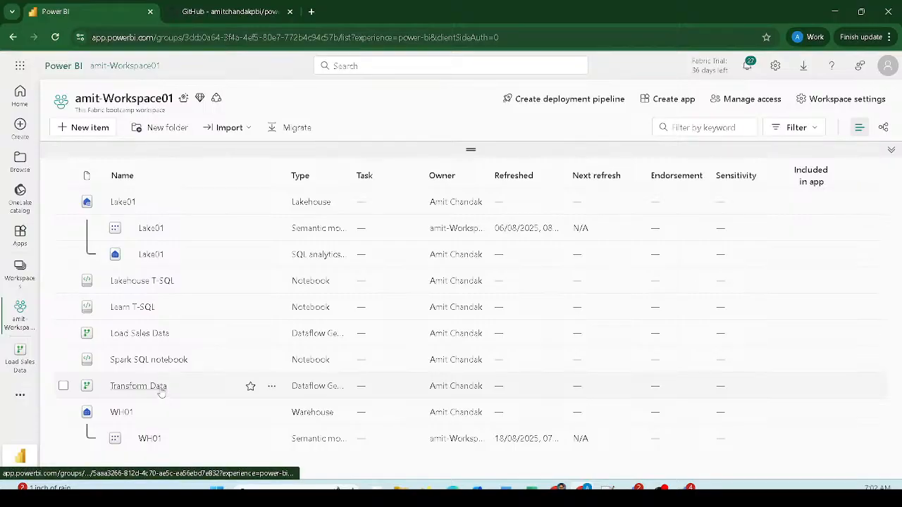
- Open the Transform Data dataflow, then switch to the GitHub repository tab
click(161, 392)
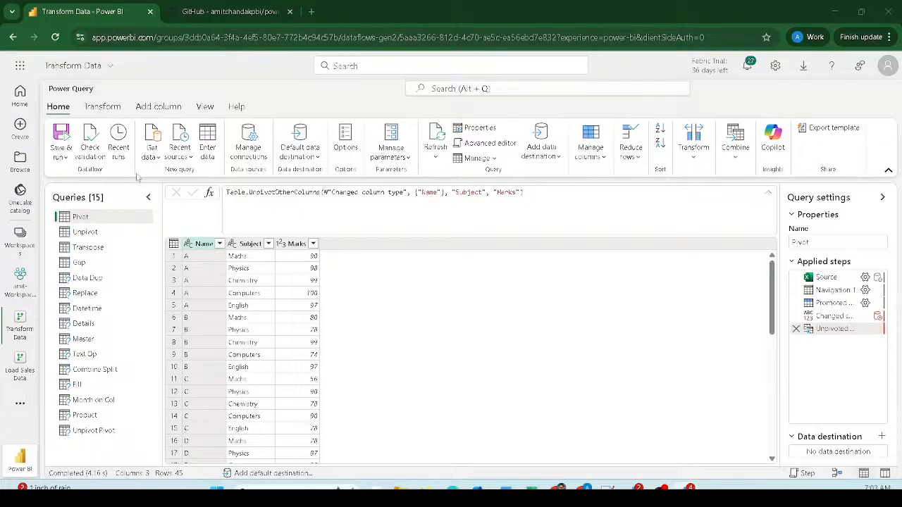
click(228, 15)
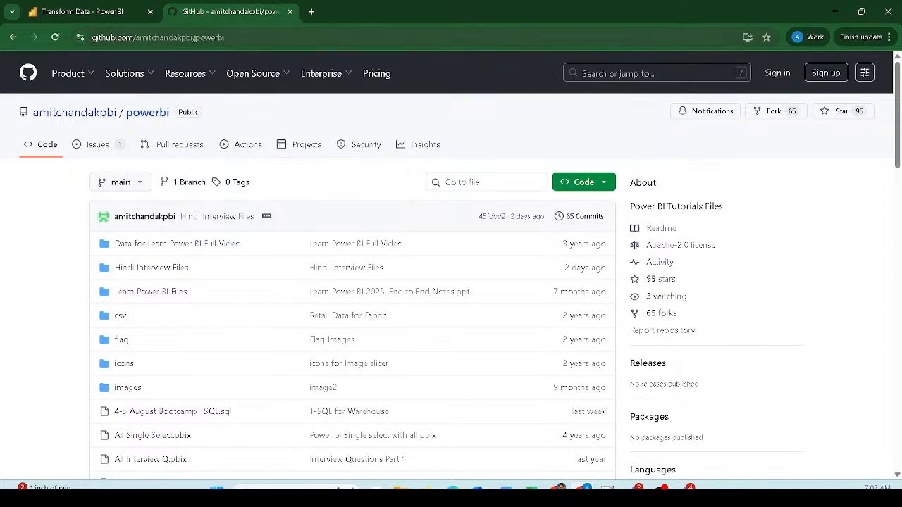
- Browse the tutorial-files repository and open the PivotData.xlsx file page
drag(194, 38, 168, 38)
drag(132, 36, 135, 37)
click(223, 40)
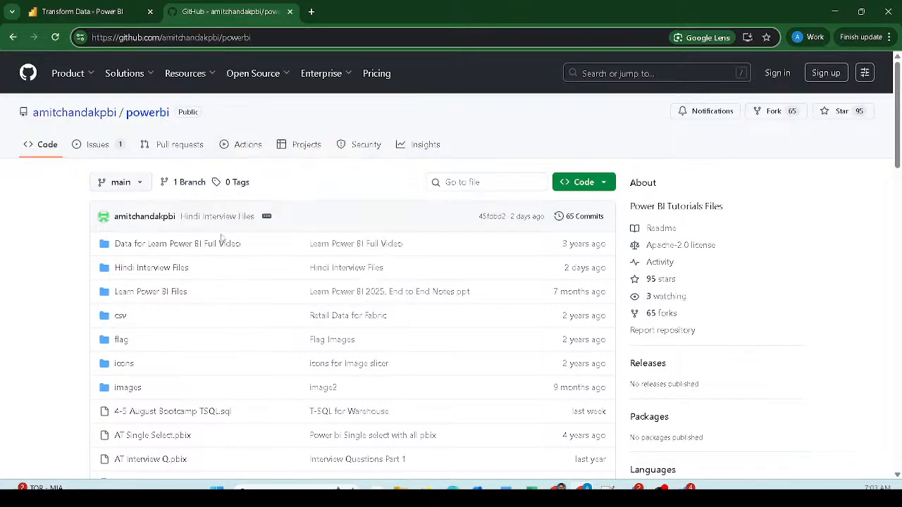
scroll(182, 301, down, 5)
scroll(182, 301, down, 7)
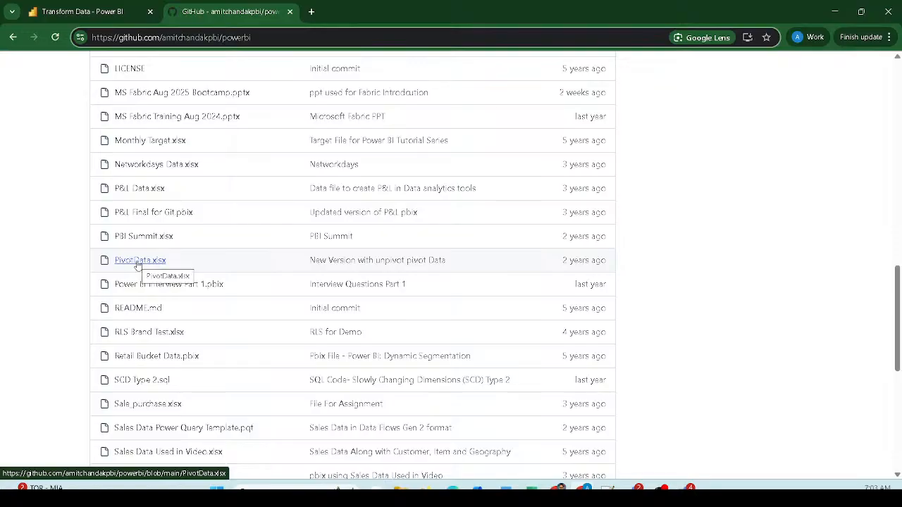
click(139, 262)
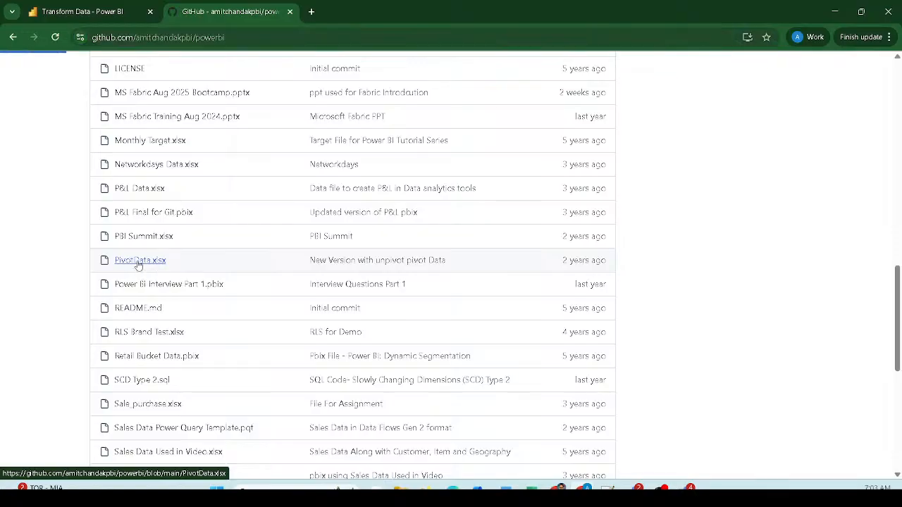
- Copy the raw PivotData.xlsx link address and return to the Power Query editor
double_click(237, 37)
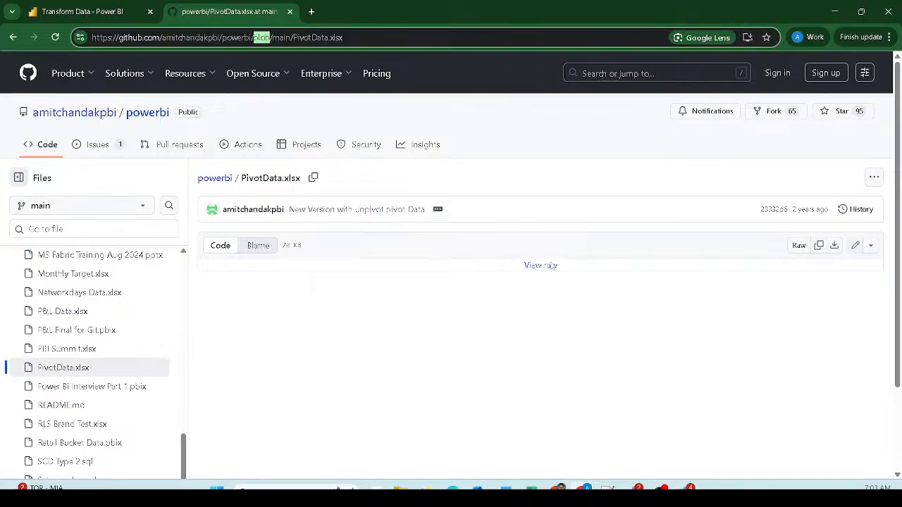
click(620, 327)
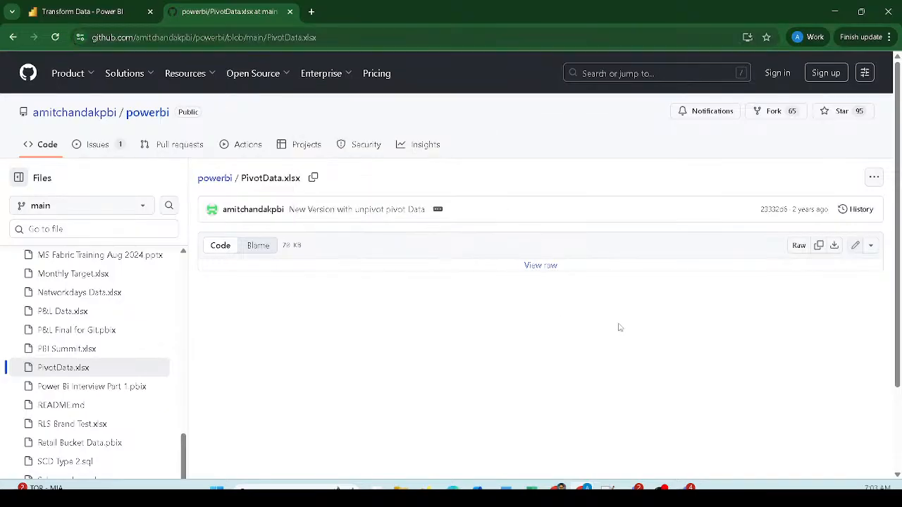
right_click(798, 250)
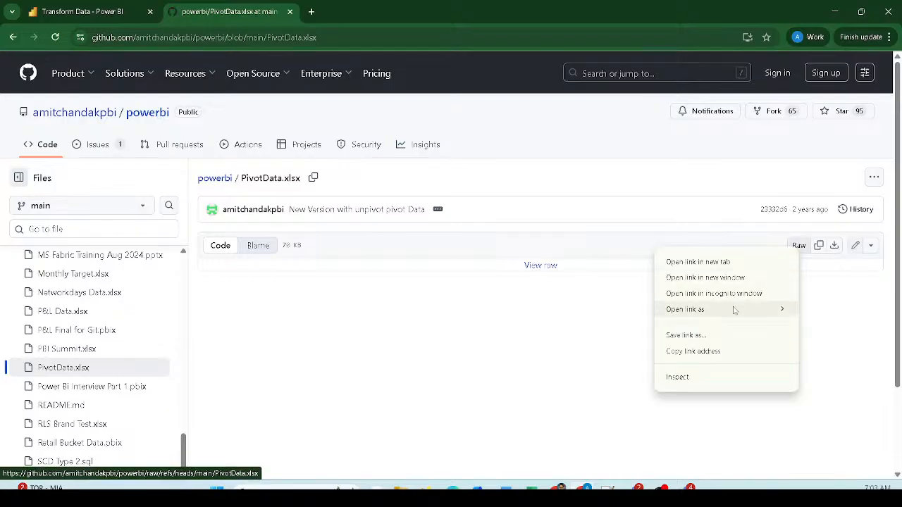
click(696, 353)
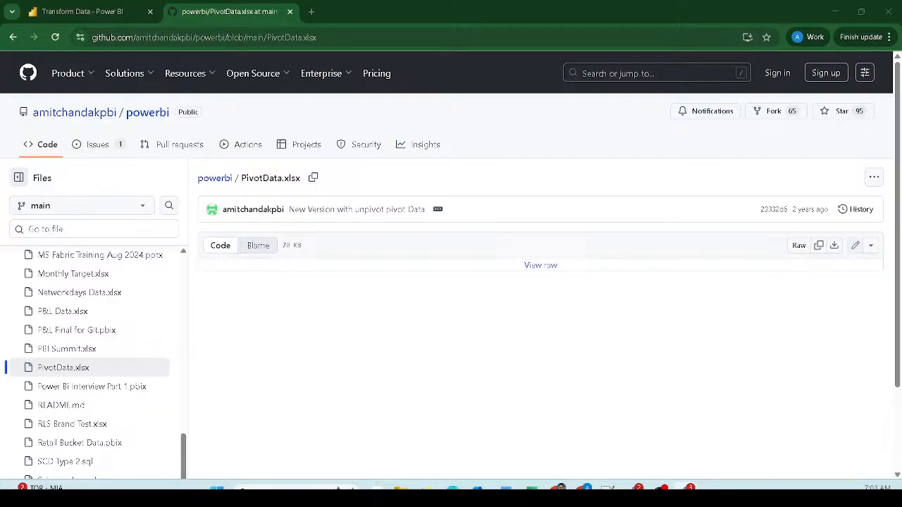
click(62, 20)
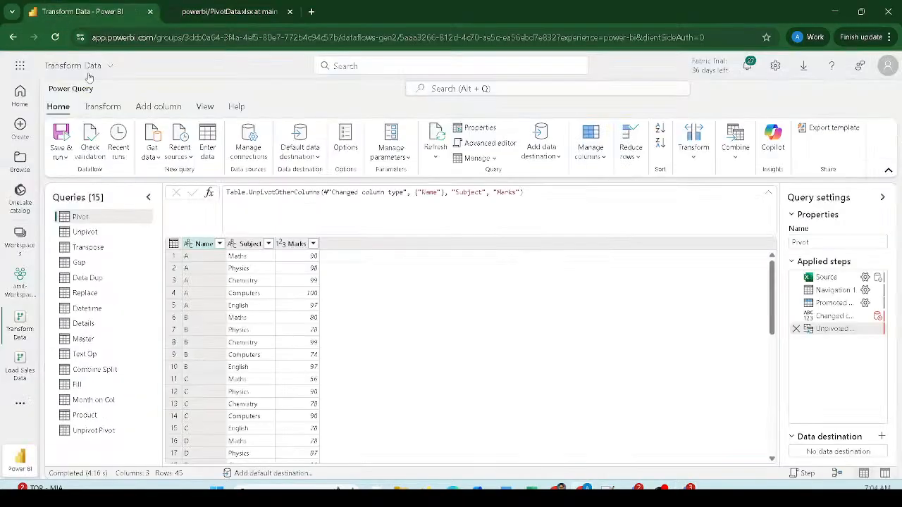
- Start a new Web API data source from the full Get data catalogue, searching 'Web'
click(154, 158)
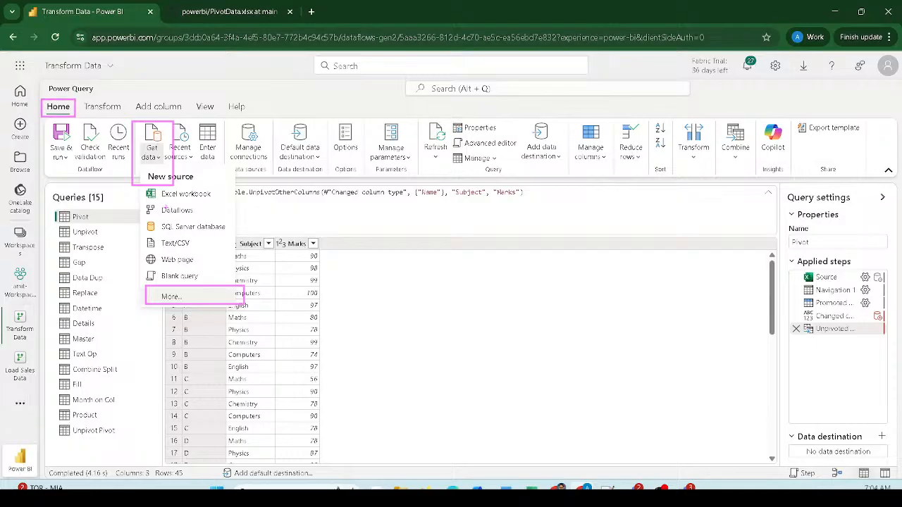
click(171, 296)
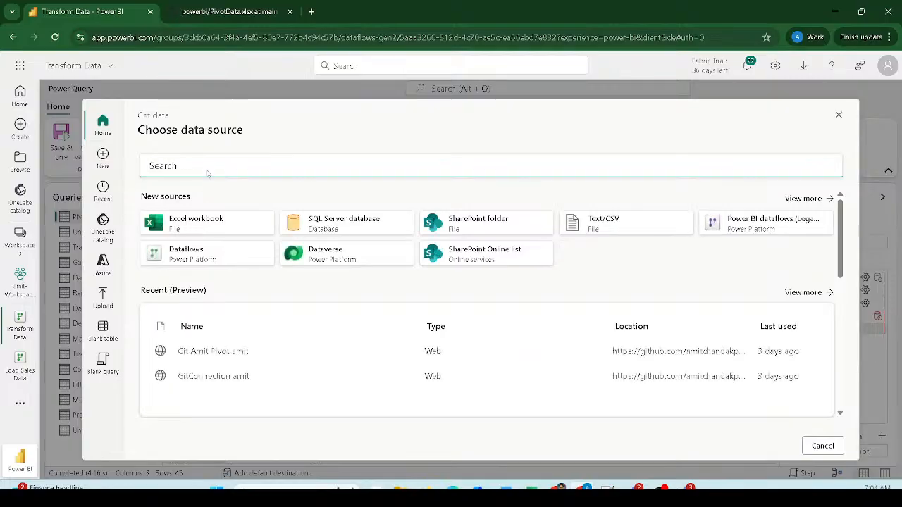
text(Web)
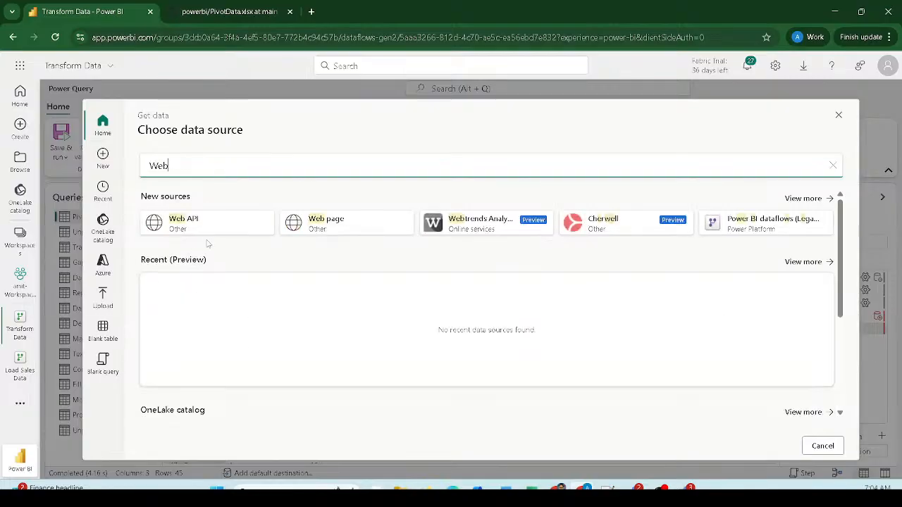
click(208, 225)
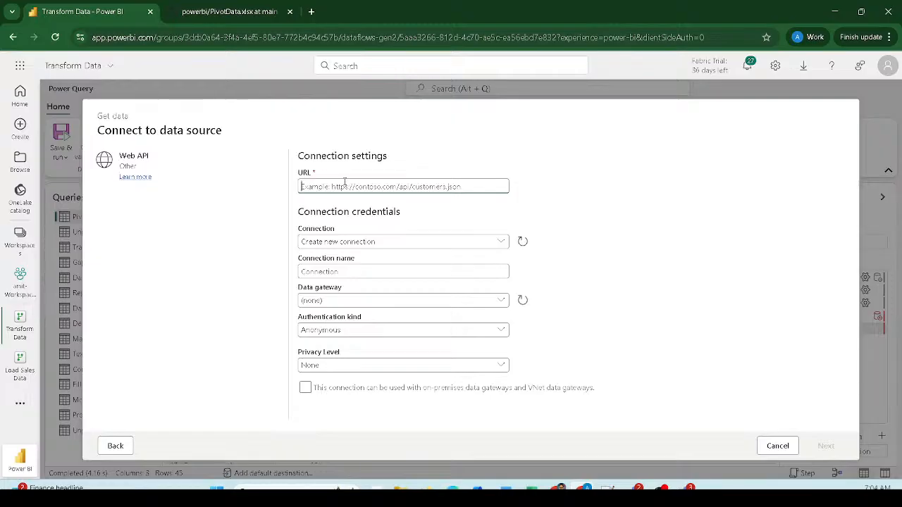
- Paste the raw PivotData.xlsx URL, check the connection name, and connect to list its tables
key(ctrl+v)
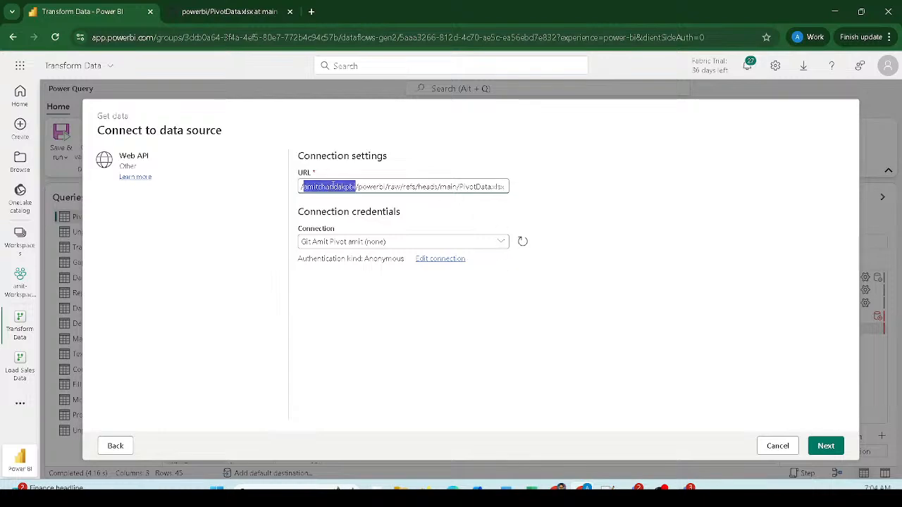
triple_click(333, 186)
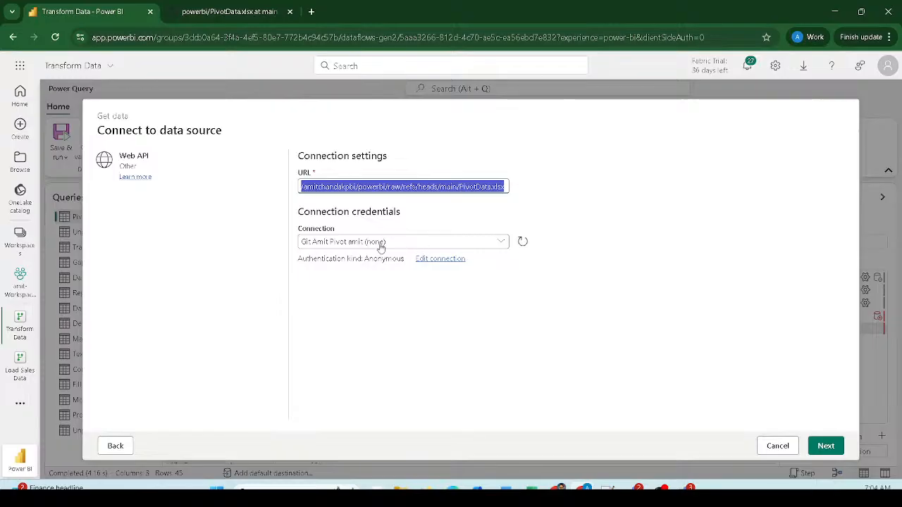
click(429, 258)
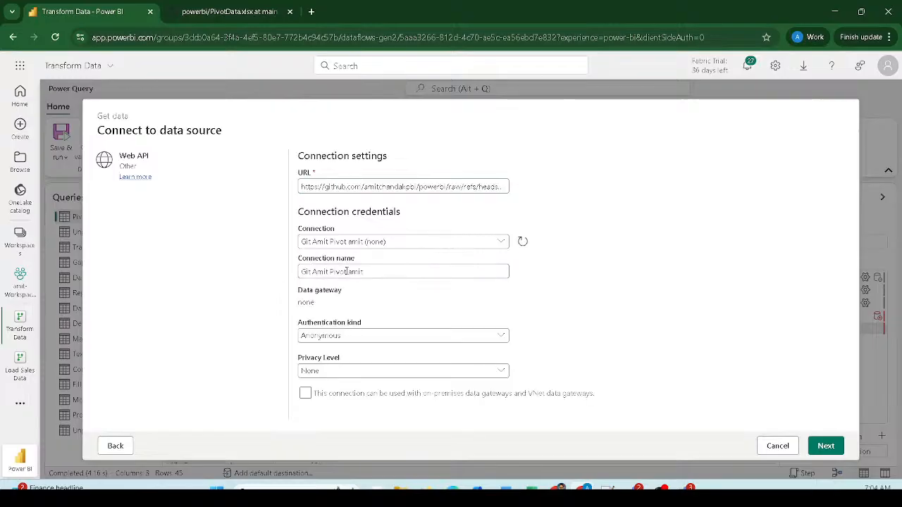
drag(391, 270, 299, 273)
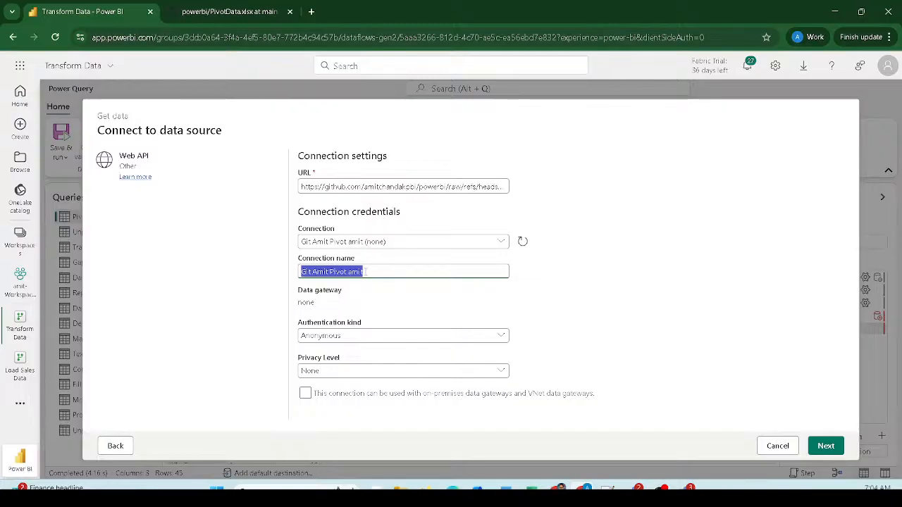
click(828, 451)
click(827, 449)
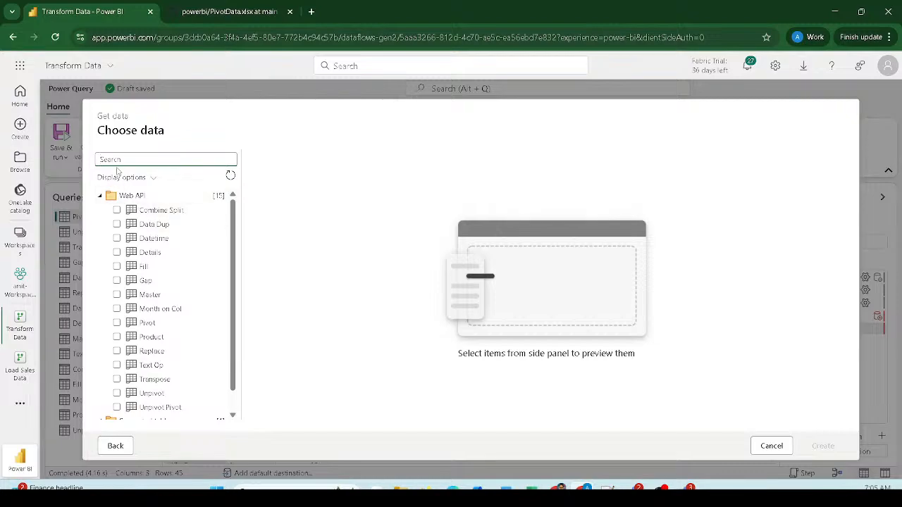
- Tick the Combine Split, Data Dup, Fill and Month on Col tables to preview them
click(116, 209)
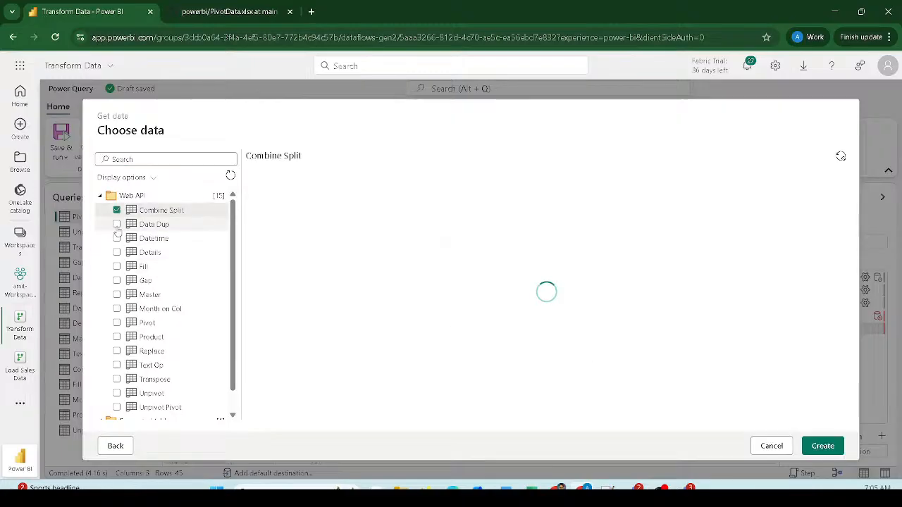
click(117, 224)
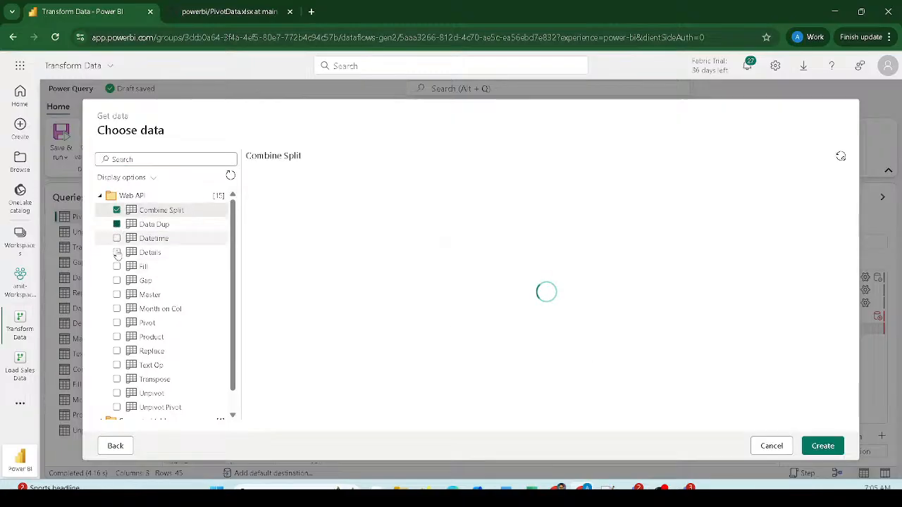
click(117, 266)
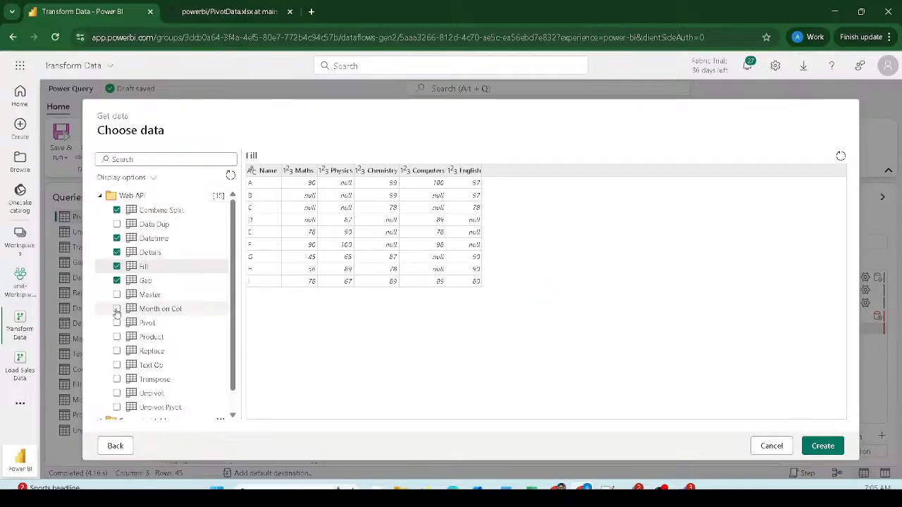
click(117, 310)
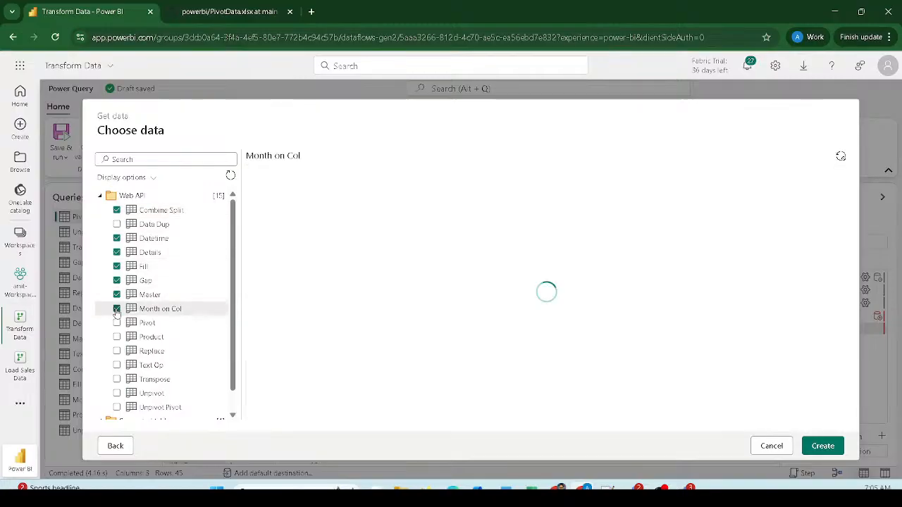
click(119, 224)
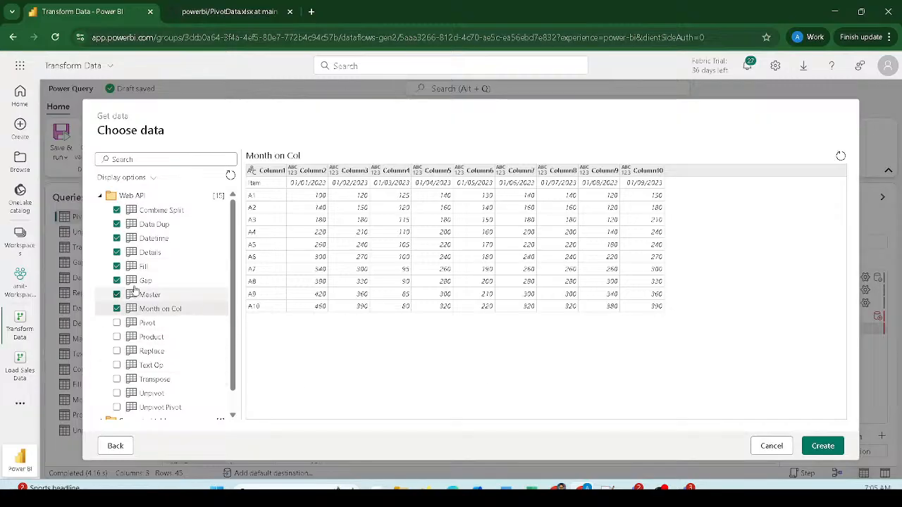
- Review the table selection, then cancel the import back to the Pivot query
scroll(134, 312, down, 2)
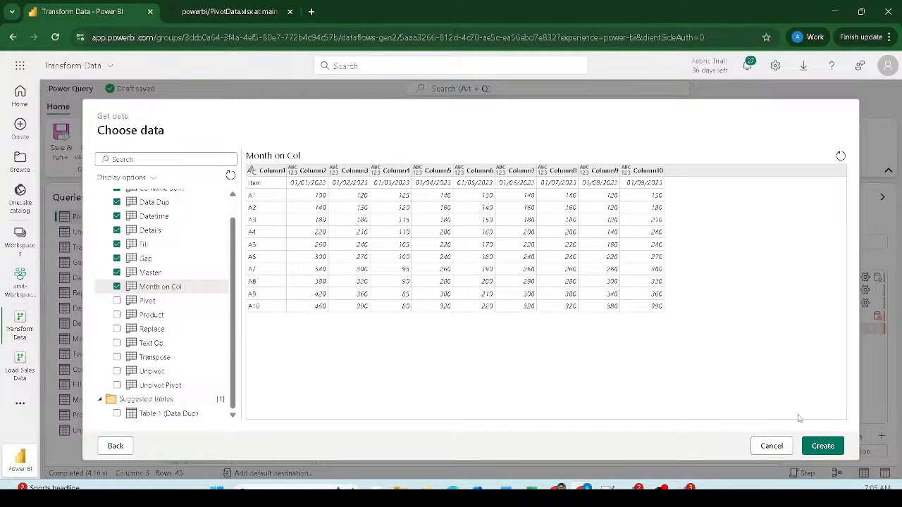
drag(799, 436, 846, 460)
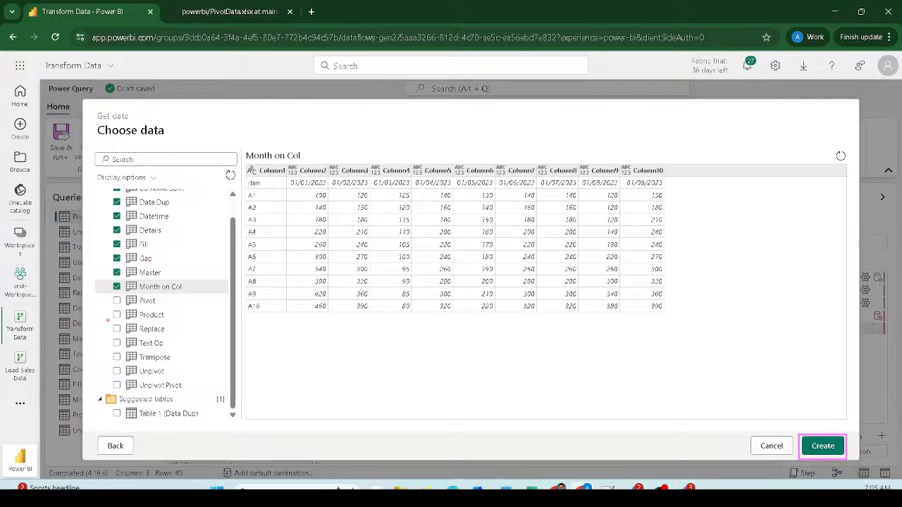
drag(115, 209, 199, 400)
drag(734, 429, 796, 456)
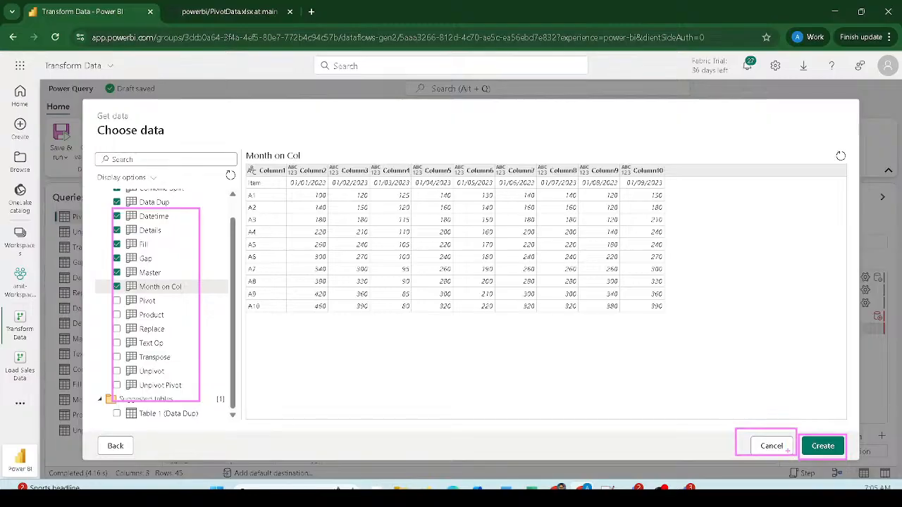
click(770, 445)
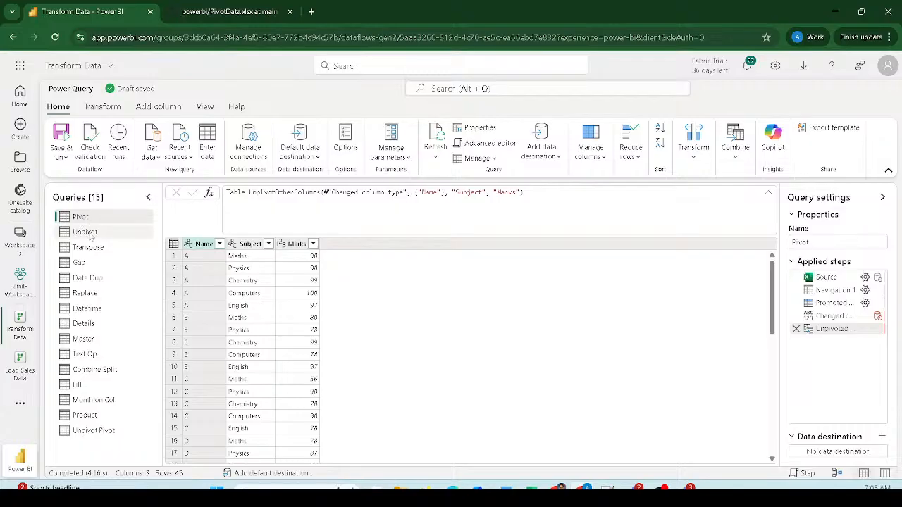
- Open the Transpose query, with Measure, Sales and Margin rows across monthly date columns
click(85, 232)
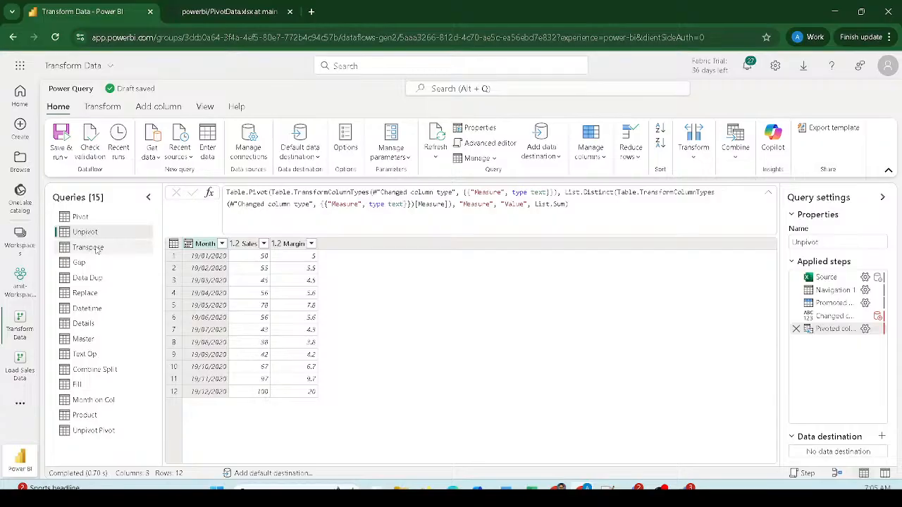
click(96, 250)
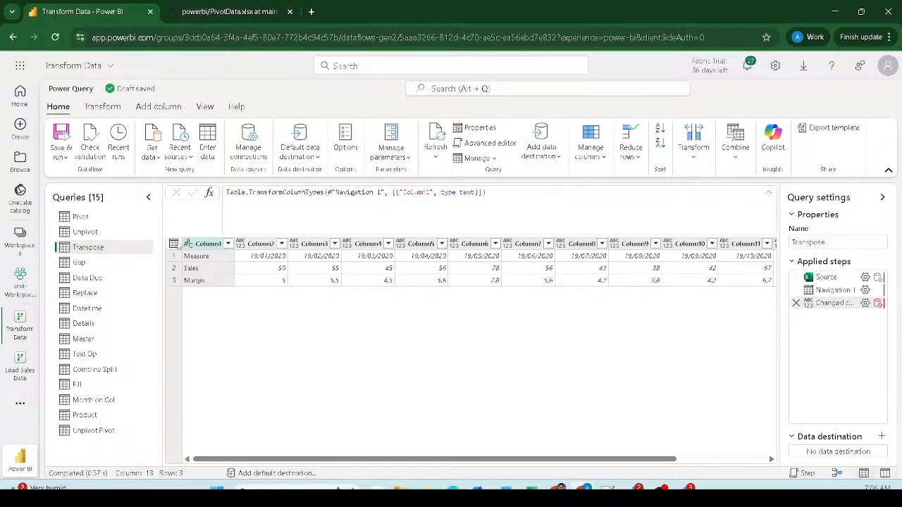
click(173, 244)
click(172, 247)
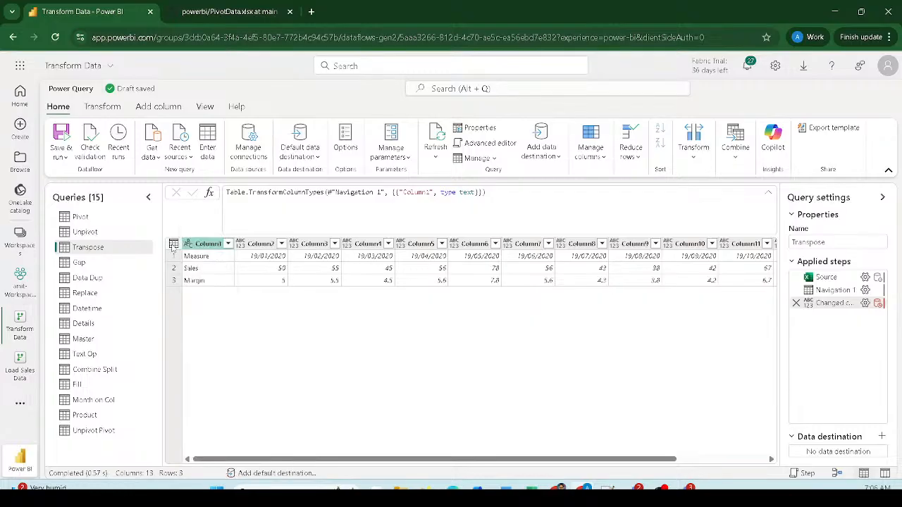
click(173, 244)
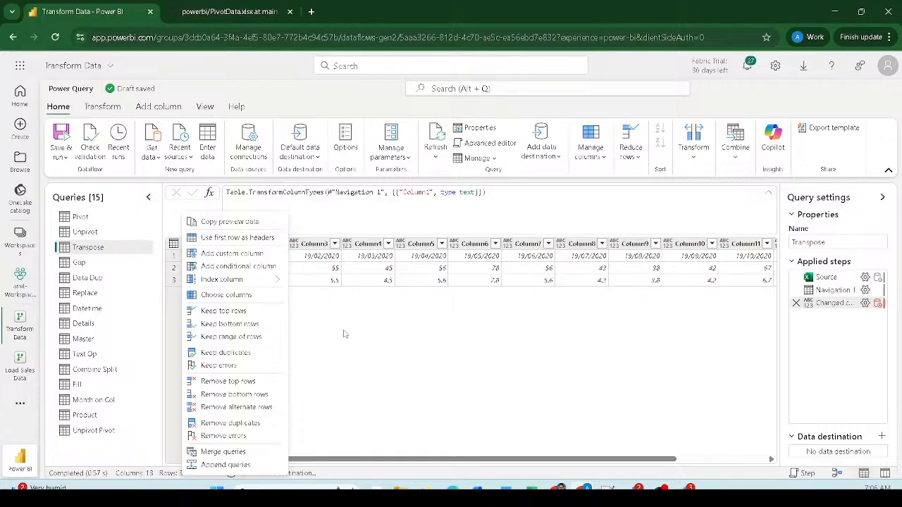
click(103, 107)
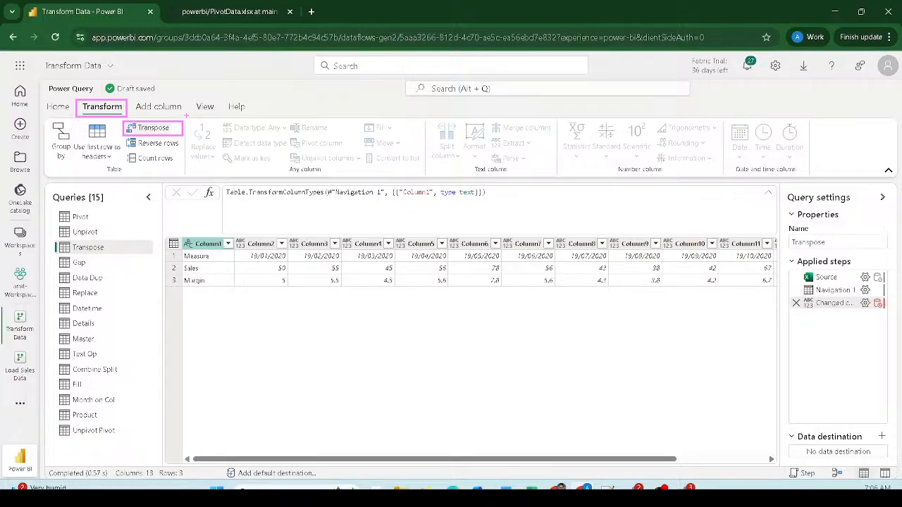
click(144, 128)
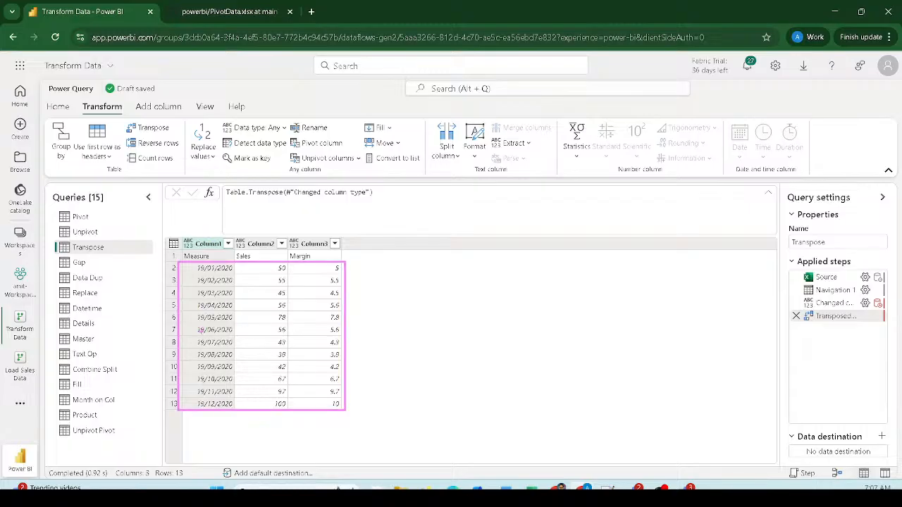
drag(194, 336, 193, 267)
mouse_move(188, 327)
mouse_down()
mouse_move(194, 340)
mouse_move(203, 328)
mouse_up()
mouse_move(268, 256)
mouse_down()
mouse_move(237, 252)
mouse_move(245, 265)
mouse_move(267, 258)
mouse_up()
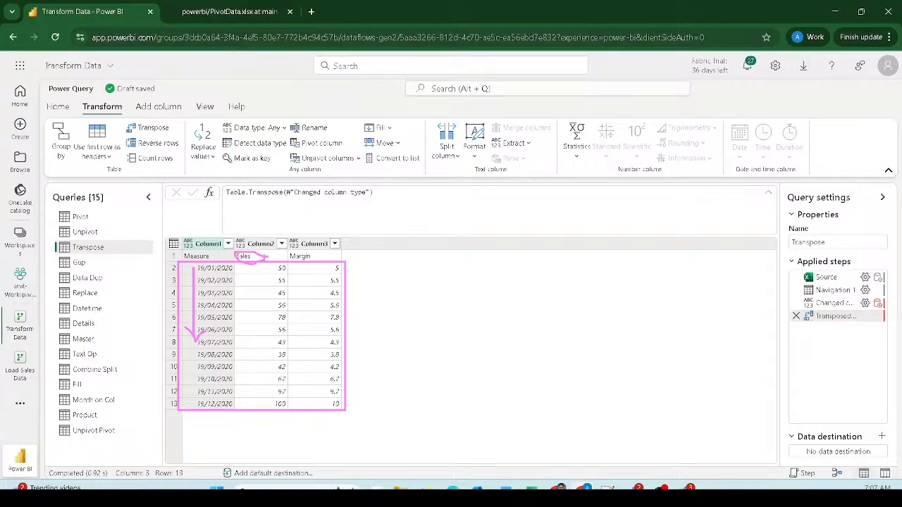
drag(264, 325, 263, 277)
mouse_move(258, 324)
mouse_down()
mouse_move(299, 297)
mouse_move(297, 266)
mouse_up()
drag(290, 322, 310, 315)
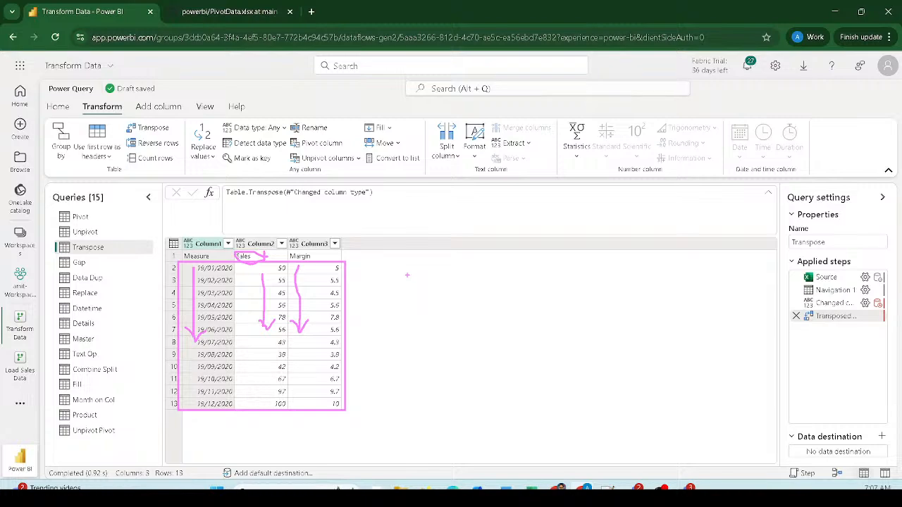
key(Escape)
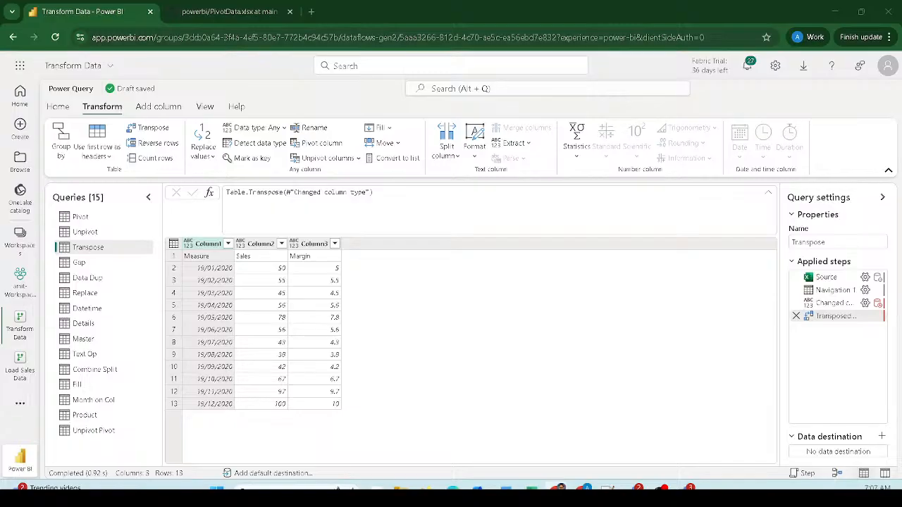
- Use the Transpose query's first row as headers, giving Measure, Sales and Margin columns
click(59, 107)
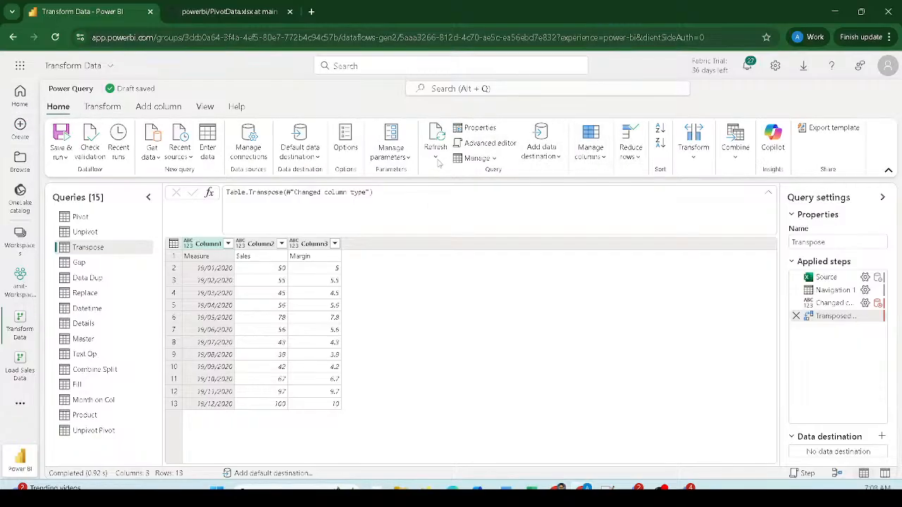
click(696, 162)
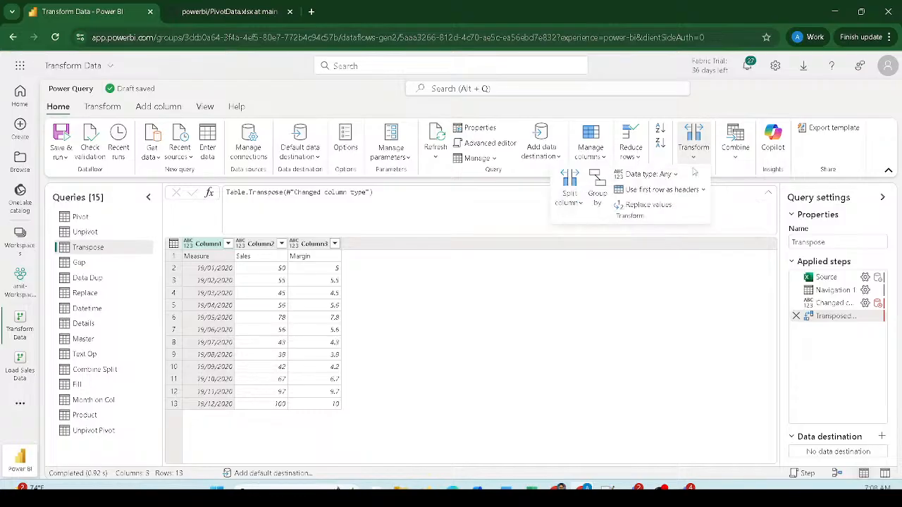
click(661, 190)
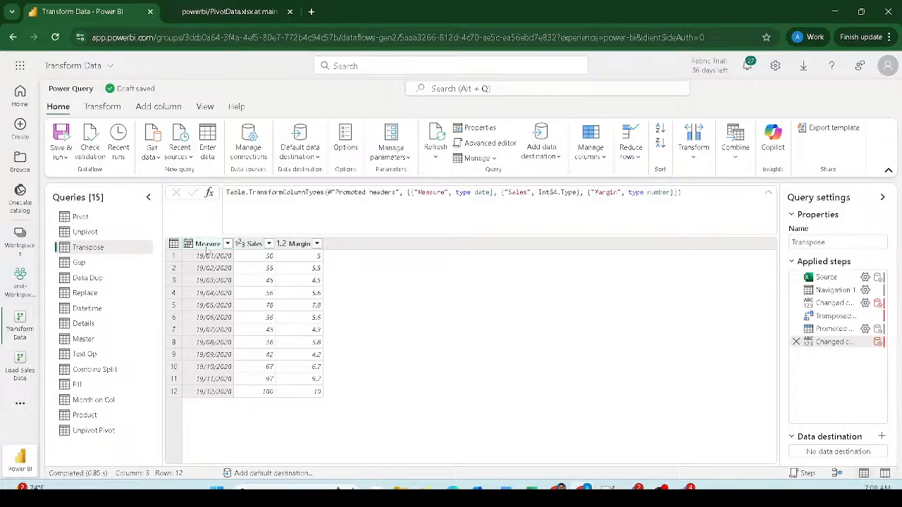
- Rename the Measure column of the Transpose query to Date
click(203, 244)
double_click(207, 244)
text(Date)
key(Return)
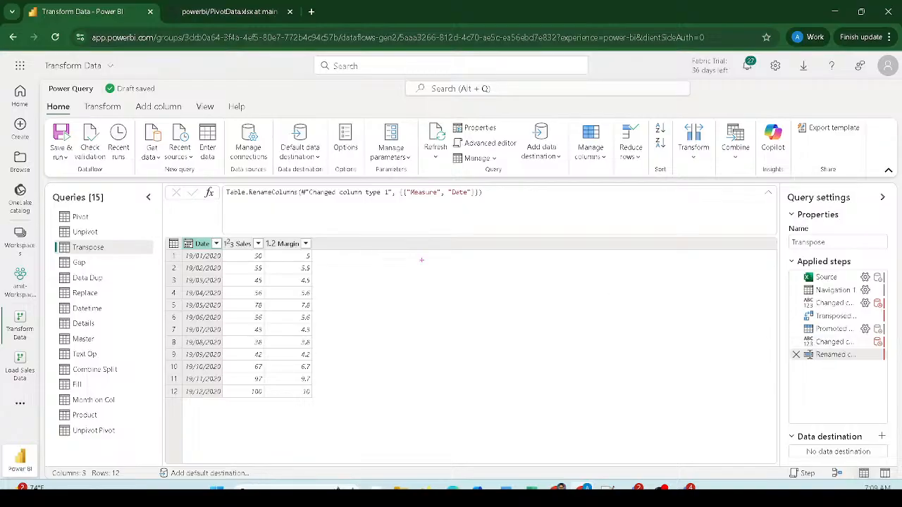
- Highlight the rename formula and the new applied step, then open the Gap query
drag(211, 183, 496, 210)
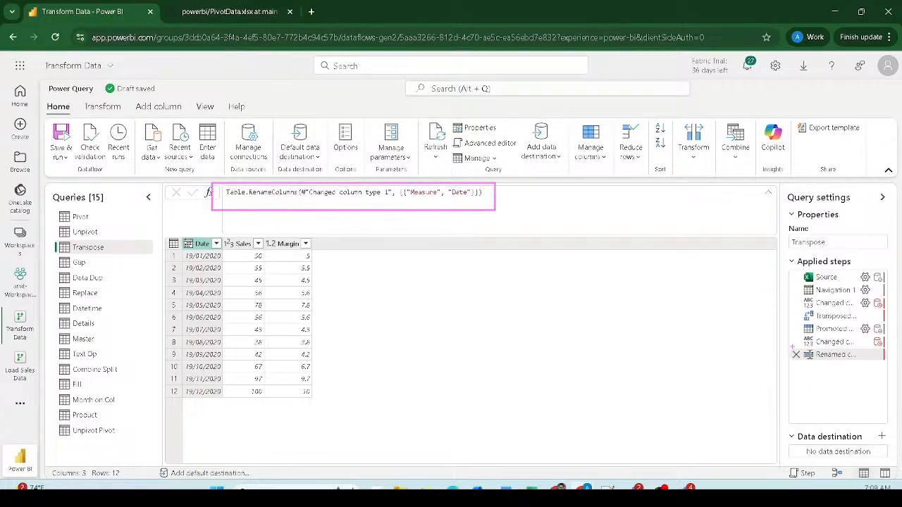
drag(792, 345, 893, 365)
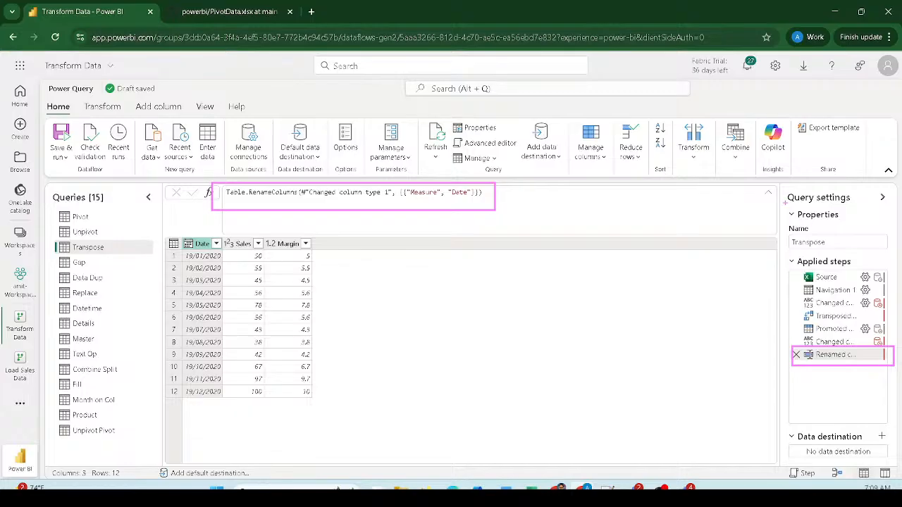
mouse_move(768, 186)
mouse_down()
mouse_move(852, 211)
mouse_move(897, 210)
mouse_up()
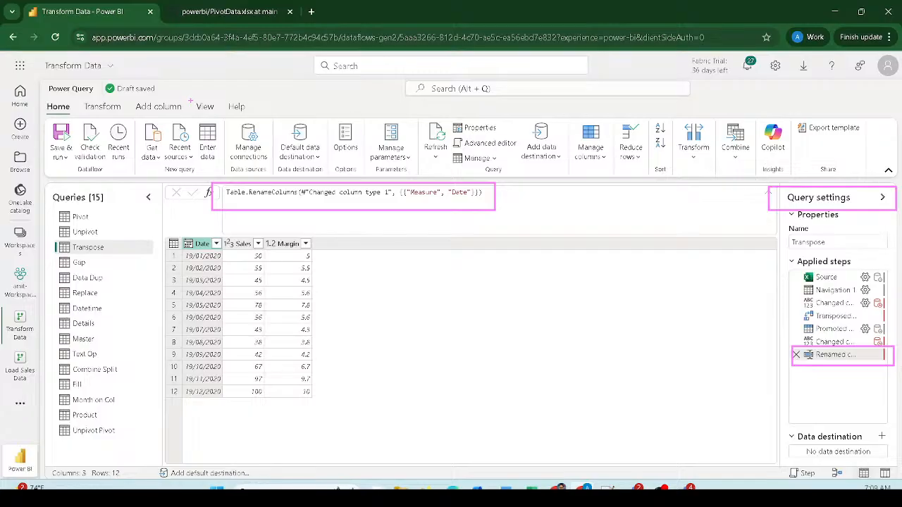
drag(190, 100, 222, 116)
key(Escape)
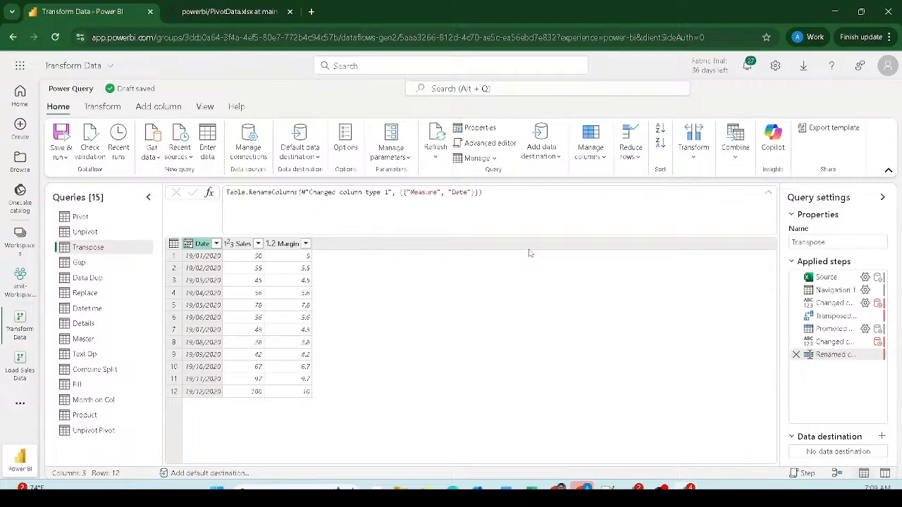
click(96, 266)
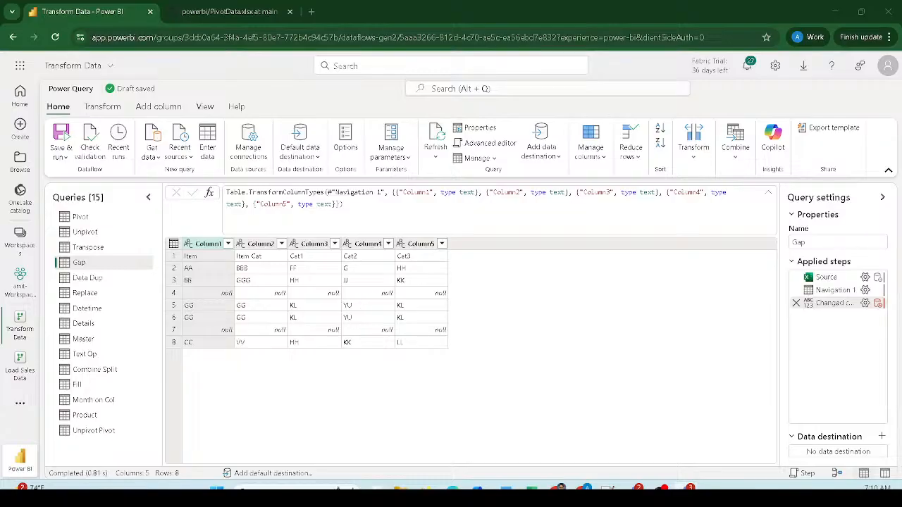
mouse_move(173, 286)
mouse_down()
mouse_move(343, 302)
mouse_move(500, 296)
mouse_move(472, 284)
mouse_up()
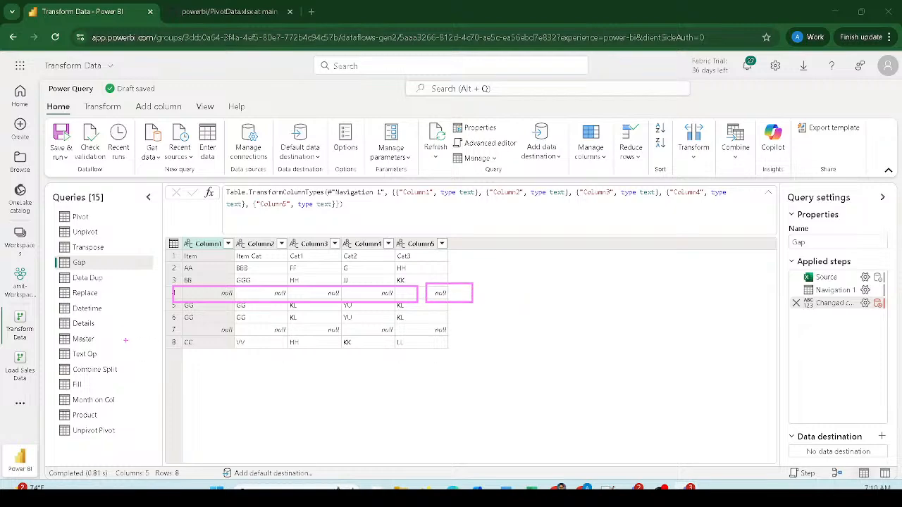
mouse_move(180, 319)
mouse_down()
mouse_move(208, 336)
mouse_move(466, 335)
mouse_up()
key(Escape)
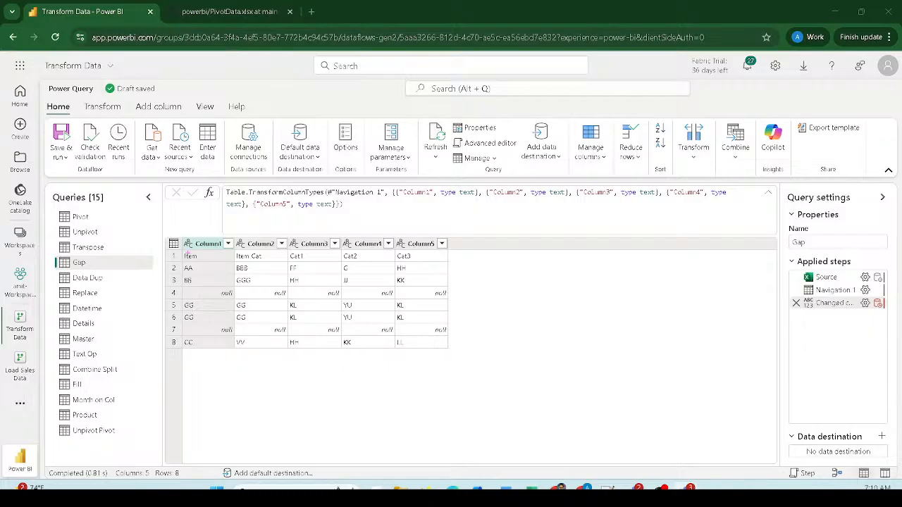
drag(170, 249, 453, 265)
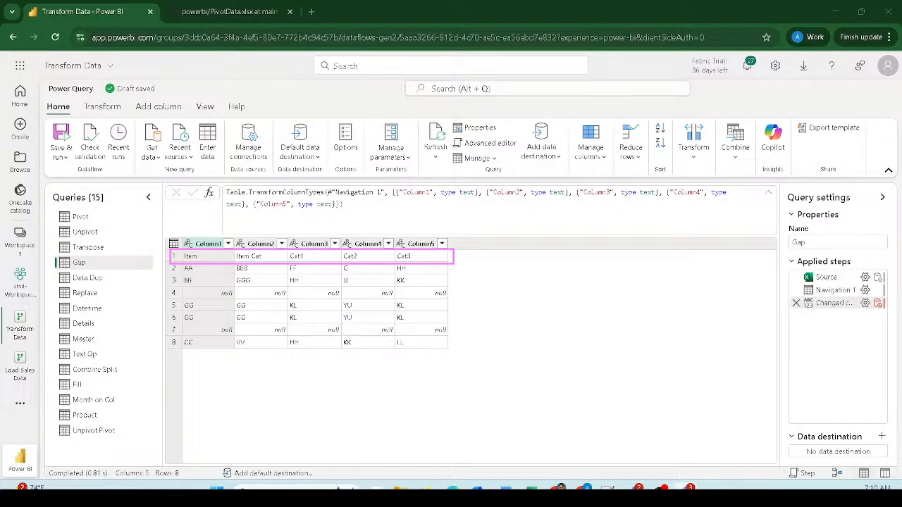
mouse_move(161, 299)
mouse_down()
mouse_move(205, 317)
mouse_move(465, 324)
mouse_up()
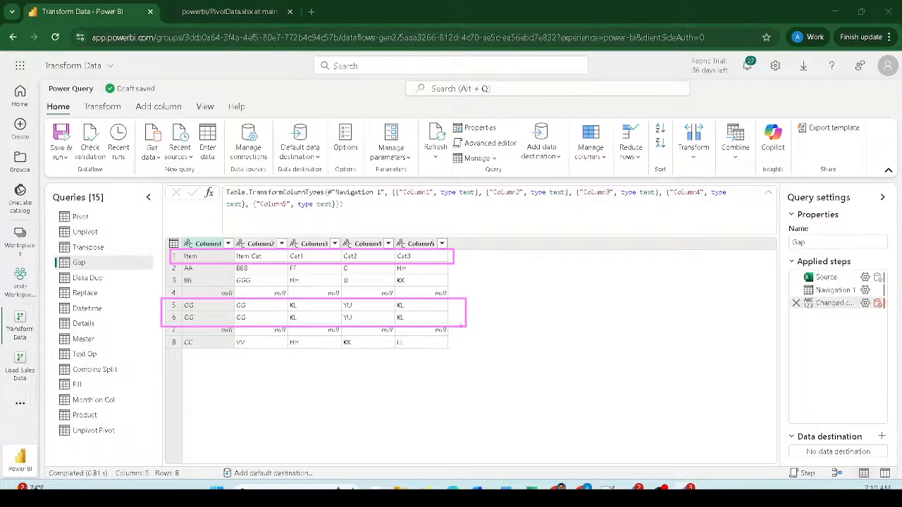
key(Escape)
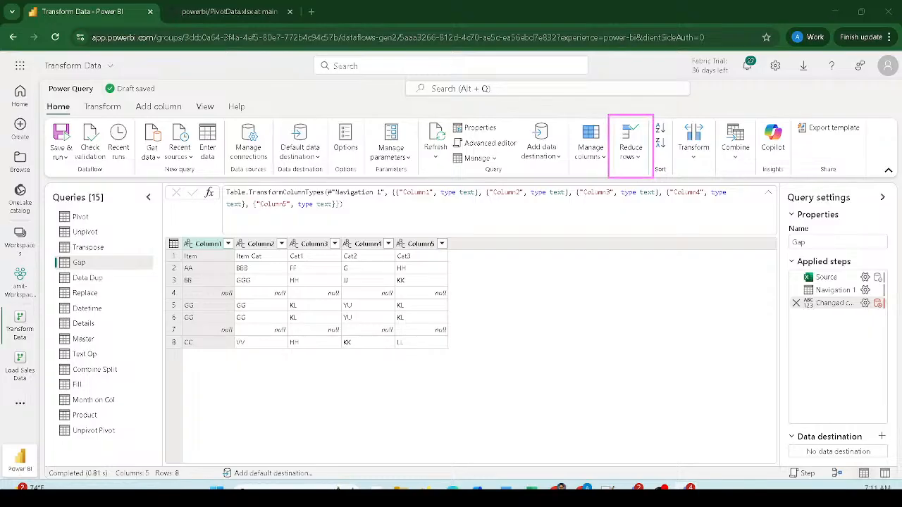
- Remove the blank rows from the Gap query through Reduce rows > Remove rows
click(639, 158)
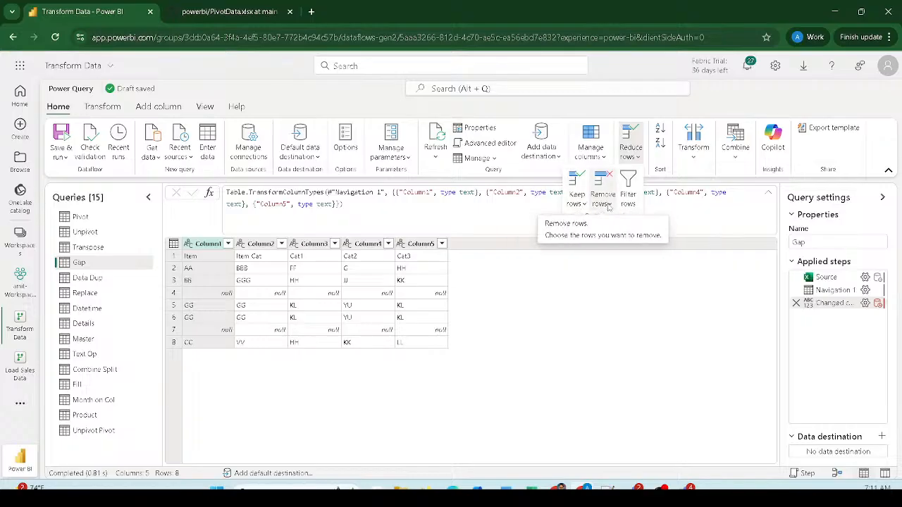
click(608, 204)
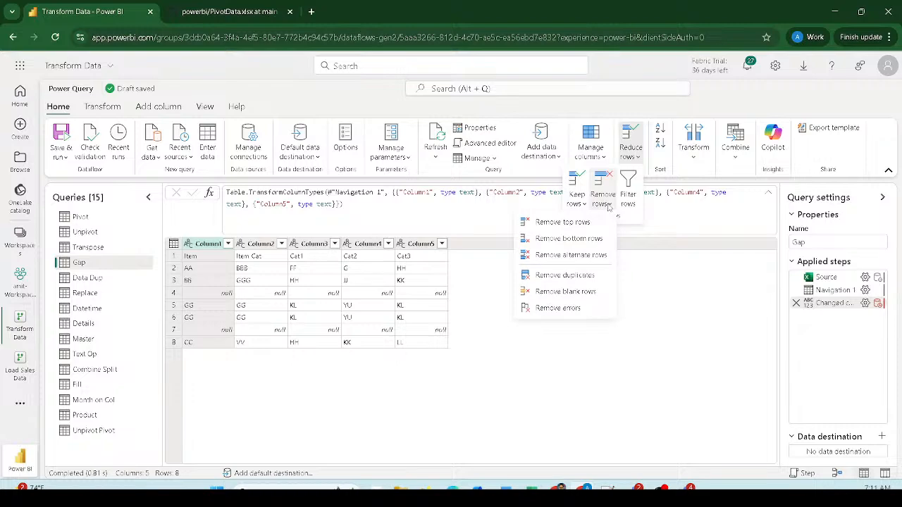
click(564, 291)
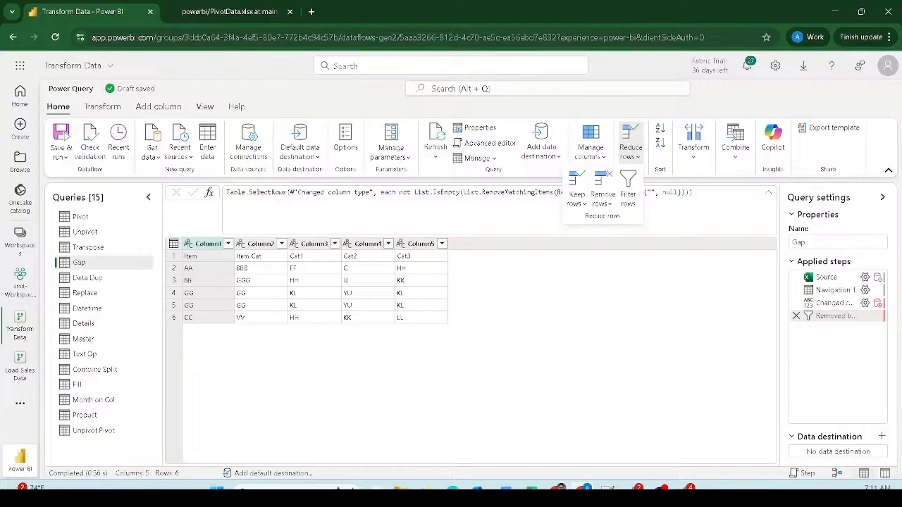
- Inspect the blank-row removal formula and highlight its FieldValues term
drag(222, 187, 481, 196)
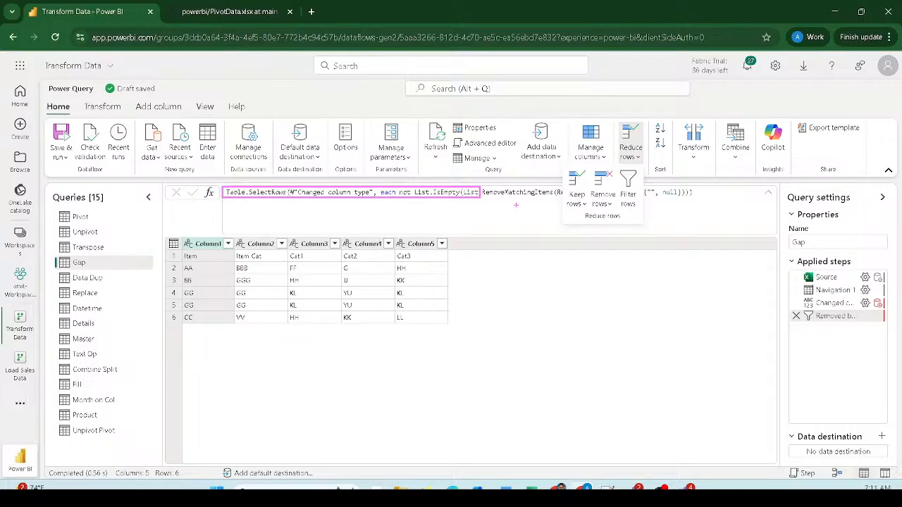
click(702, 210)
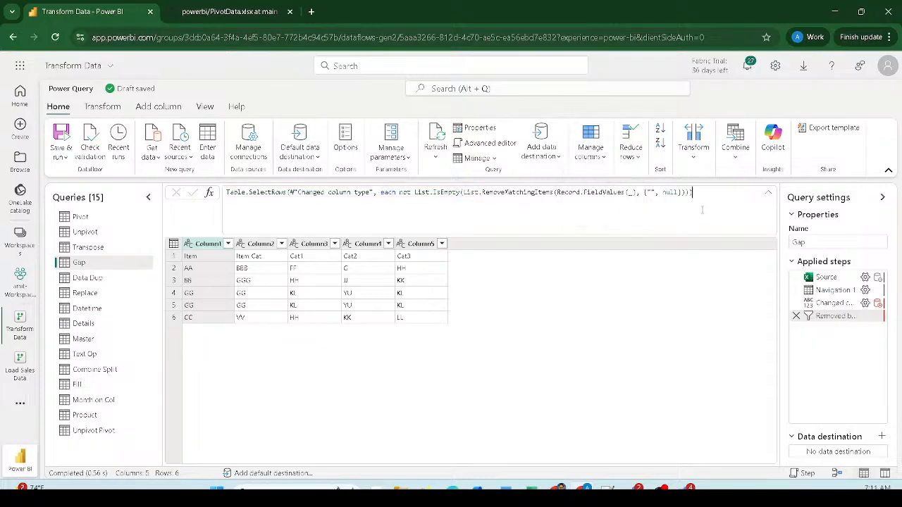
double_click(594, 193)
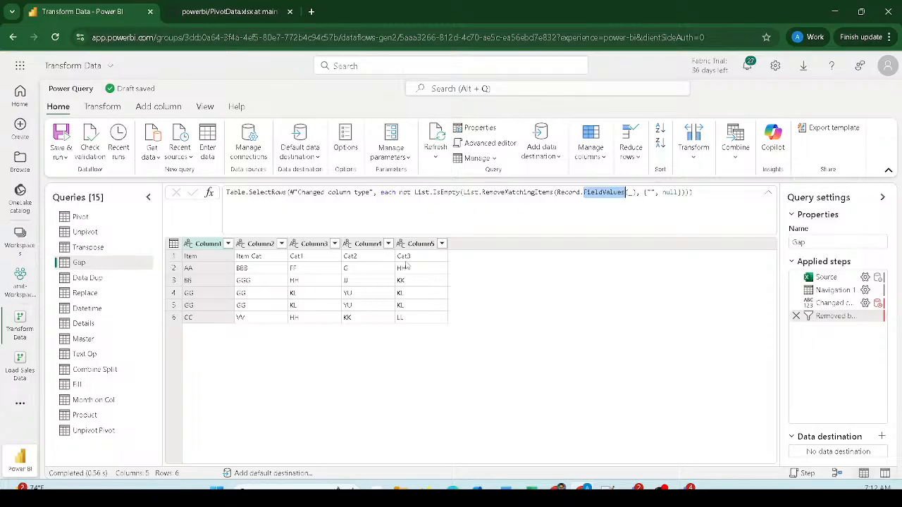
click(701, 161)
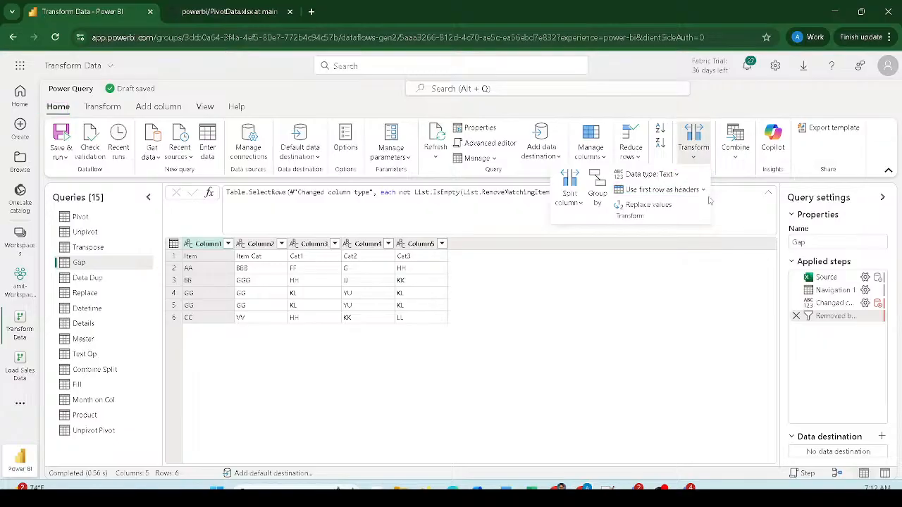
- Promote the first row to headers Item, Item Cat, Cat1, Cat2, Cat3, then annotate Reduce rows and Transform
click(670, 191)
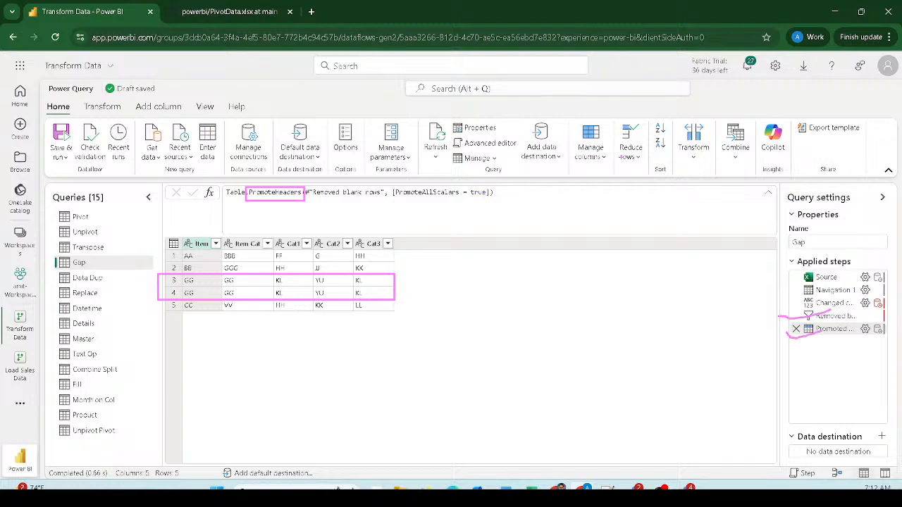
mouse_move(624, 169)
mouse_down()
mouse_move(646, 137)
mouse_move(631, 127)
mouse_up()
mouse_move(718, 127)
mouse_down()
mouse_move(685, 115)
mouse_move(681, 180)
mouse_move(705, 147)
mouse_move(692, 125)
mouse_move(708, 147)
mouse_move(768, 136)
mouse_move(777, 158)
mouse_move(736, 156)
mouse_move(718, 139)
mouse_up()
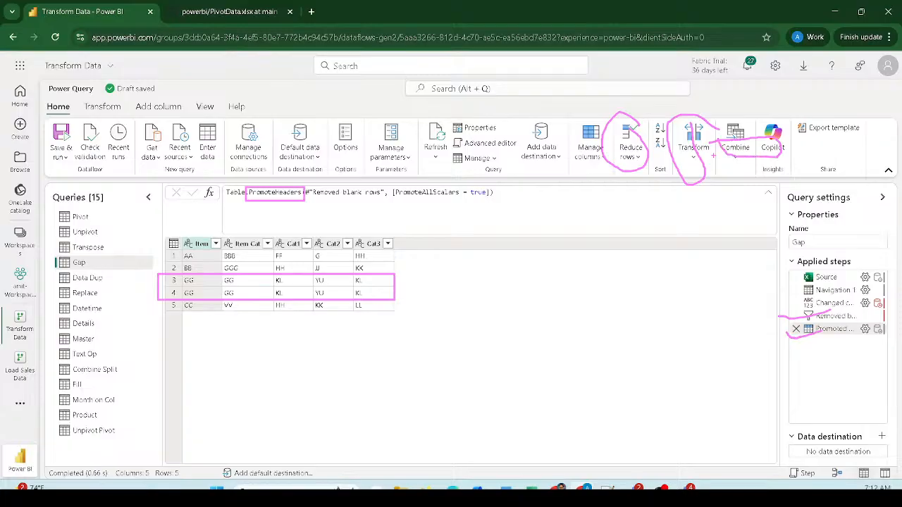
key(Escape)
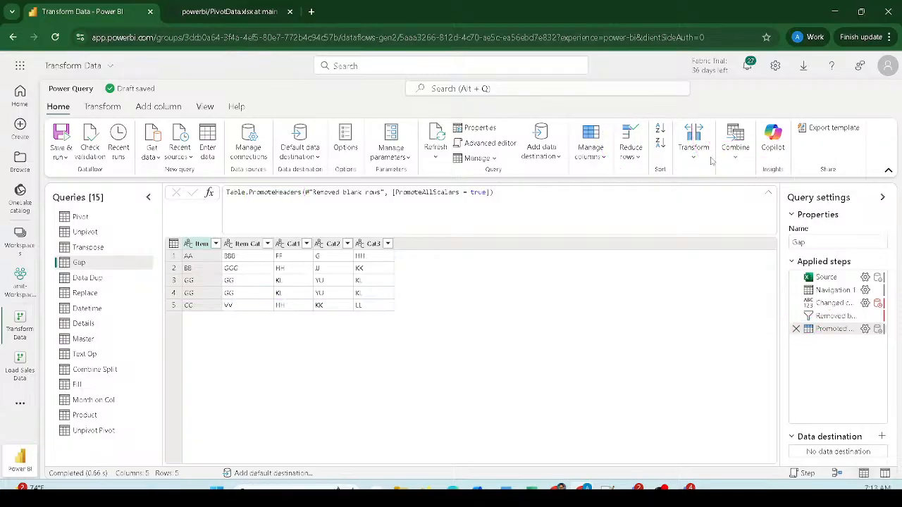
- Remove duplicates on the Item column so only AA, BB, GG and CC remain
click(636, 160)
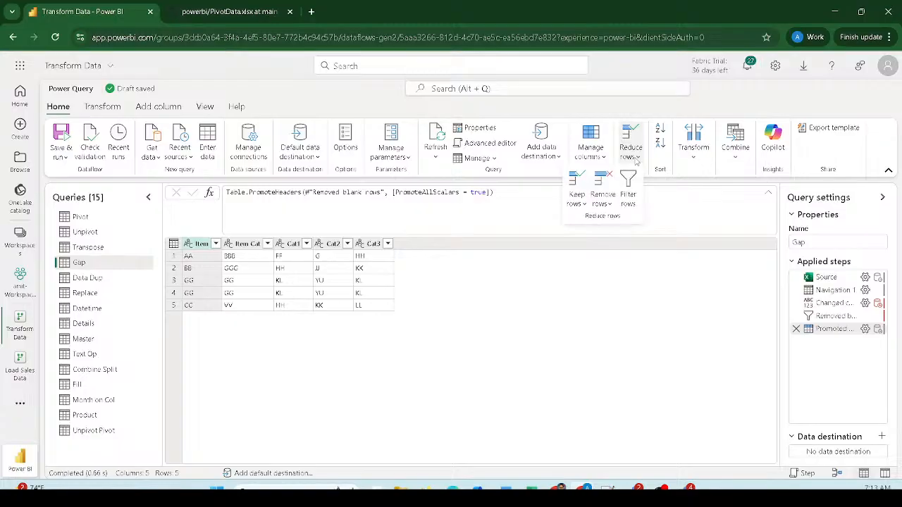
click(610, 204)
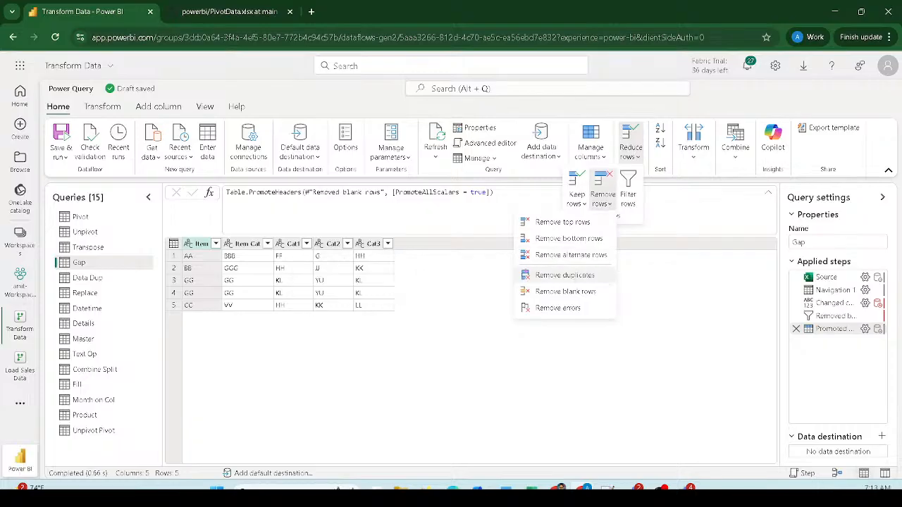
drag(514, 270, 617, 281)
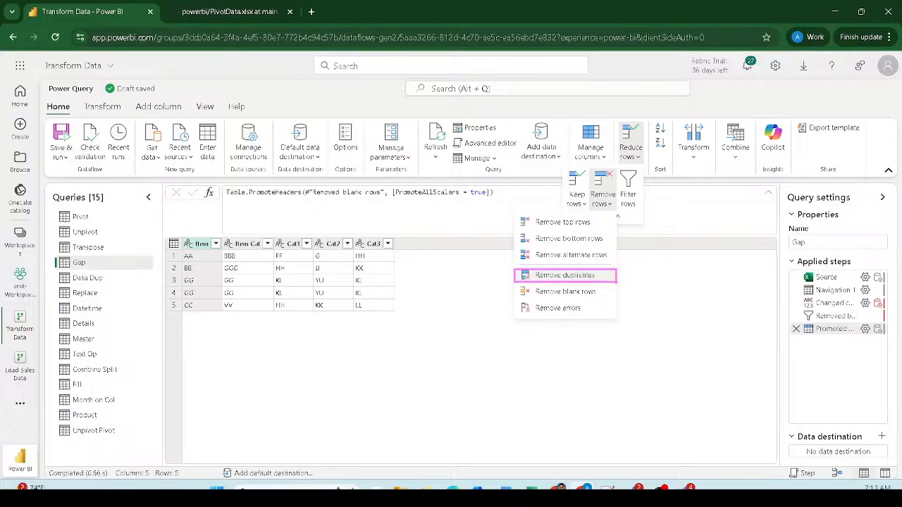
key(Escape)
click(596, 276)
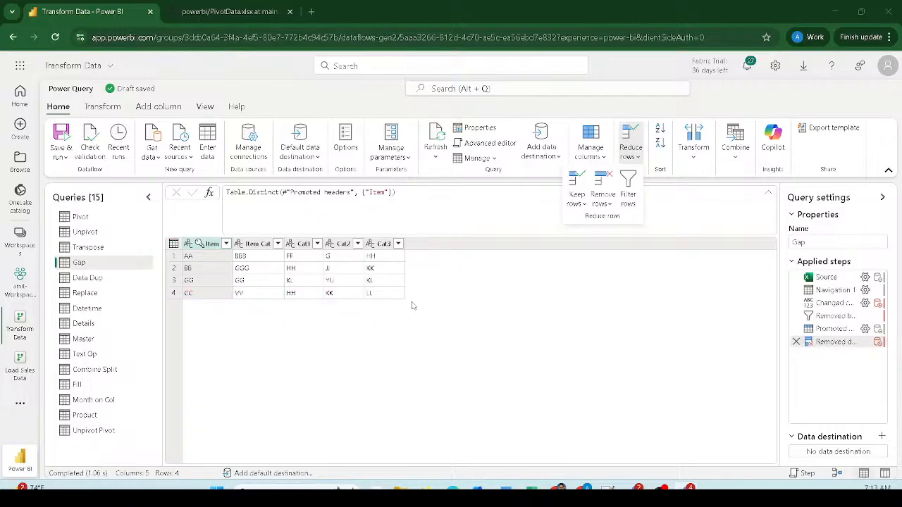
- Switch from the Data Dup query to the Replace query showing Column1 and Column2
click(89, 277)
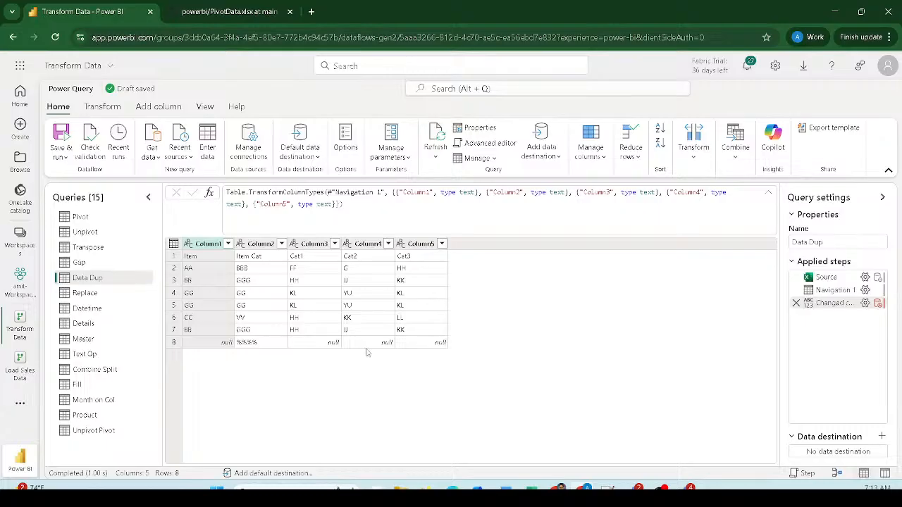
click(95, 293)
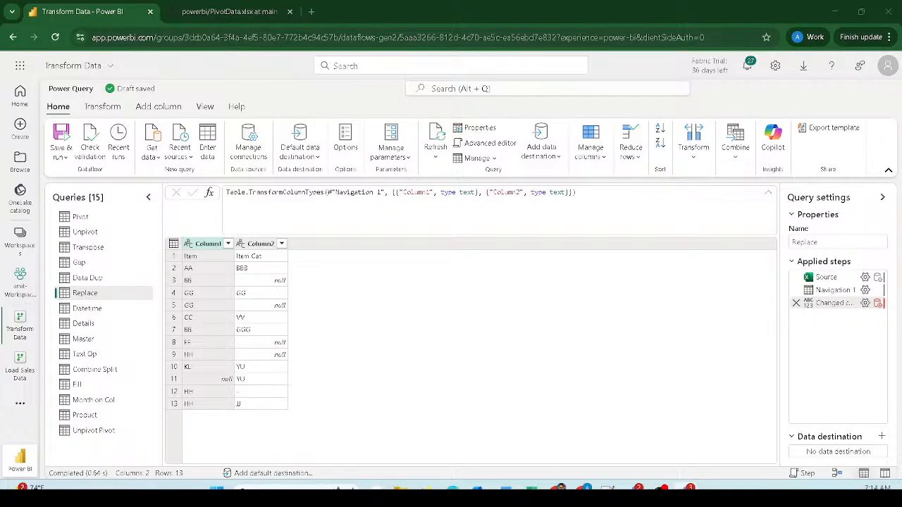
click(338, 488)
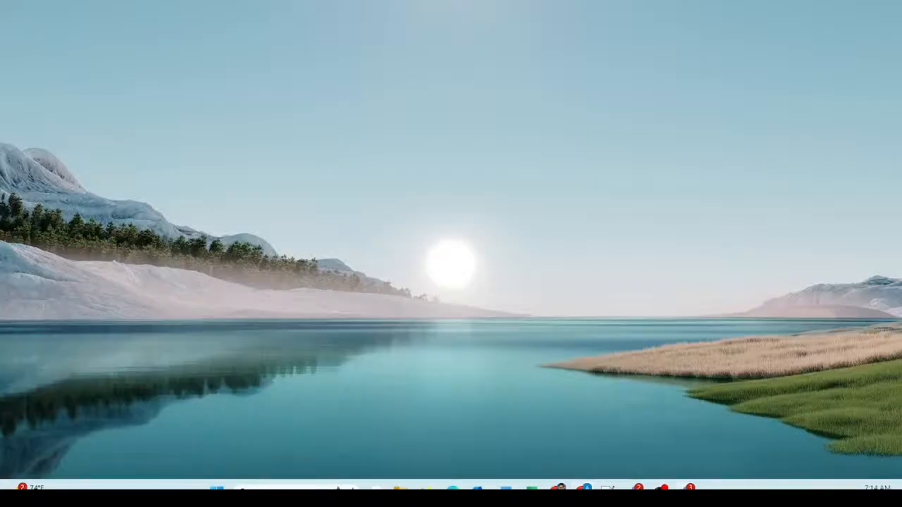
click(338, 488)
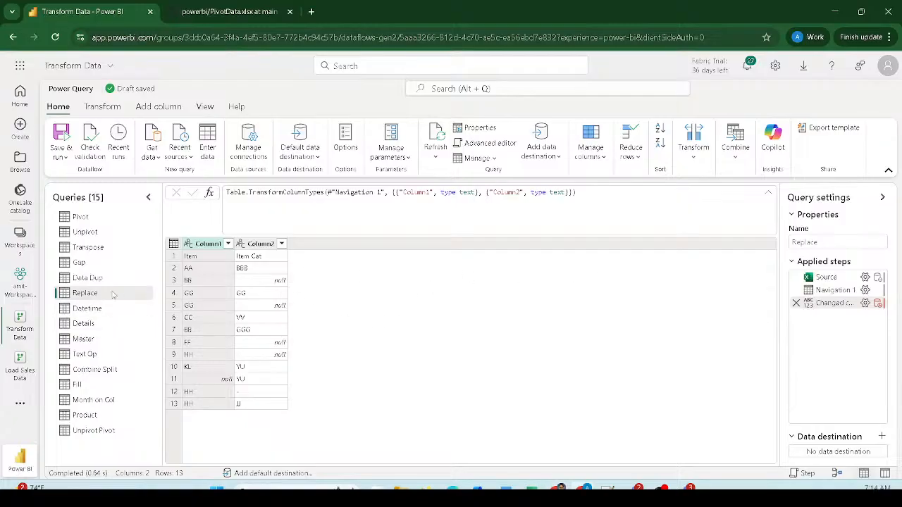
- Use the Replace query's first row as headers, naming the columns Item and Item Cat
click(209, 246)
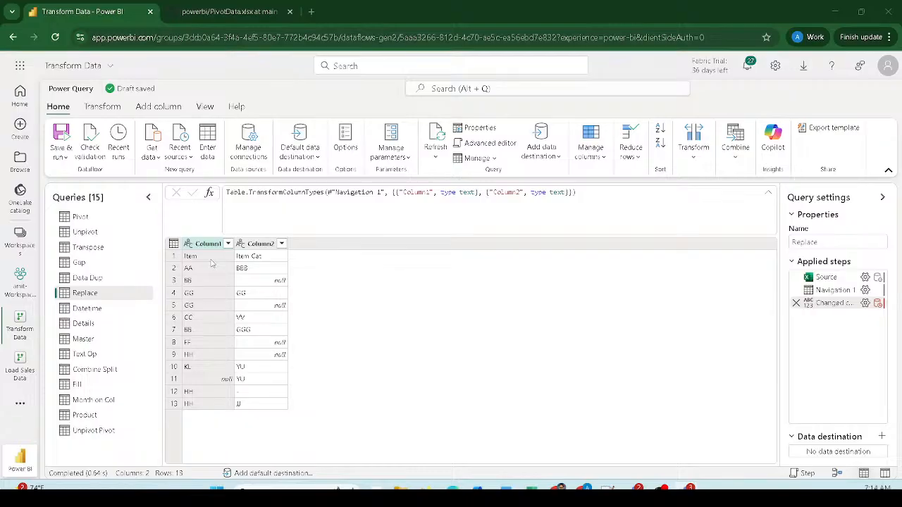
mouse_move(191, 248)
mouse_down()
mouse_move(296, 275)
mouse_move(310, 333)
mouse_move(296, 428)
mouse_move(289, 414)
mouse_up()
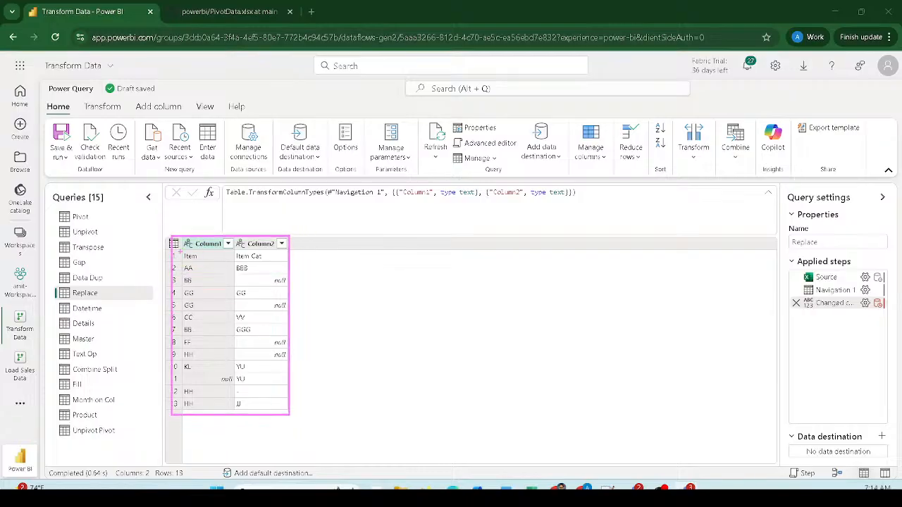
mouse_move(179, 249)
mouse_down()
mouse_move(227, 269)
mouse_move(295, 262)
mouse_up()
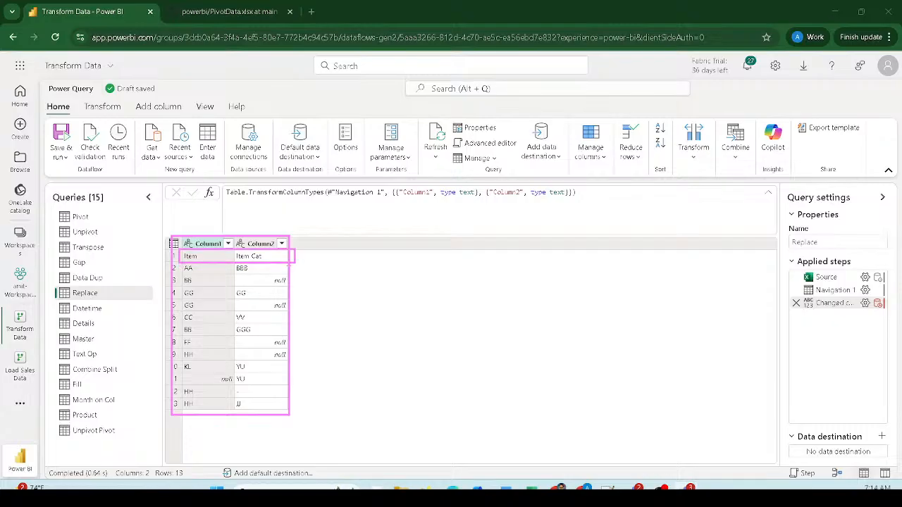
key(Escape)
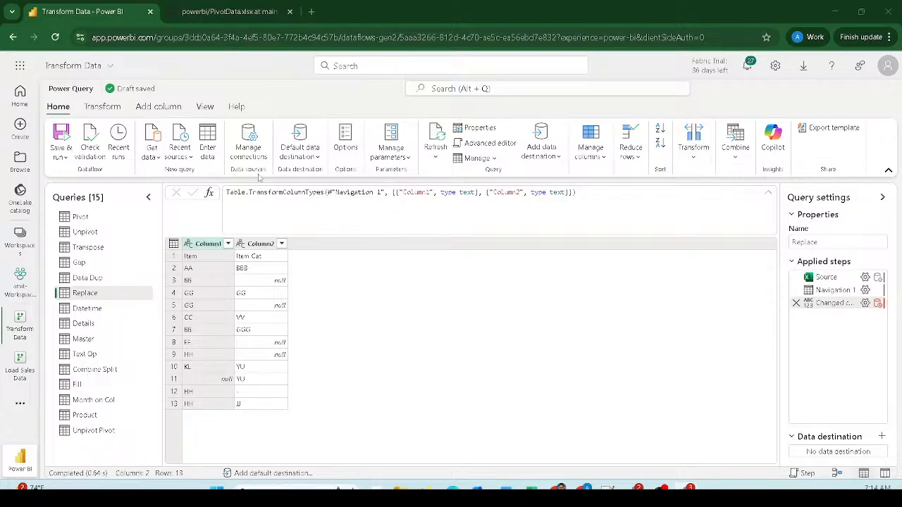
click(694, 156)
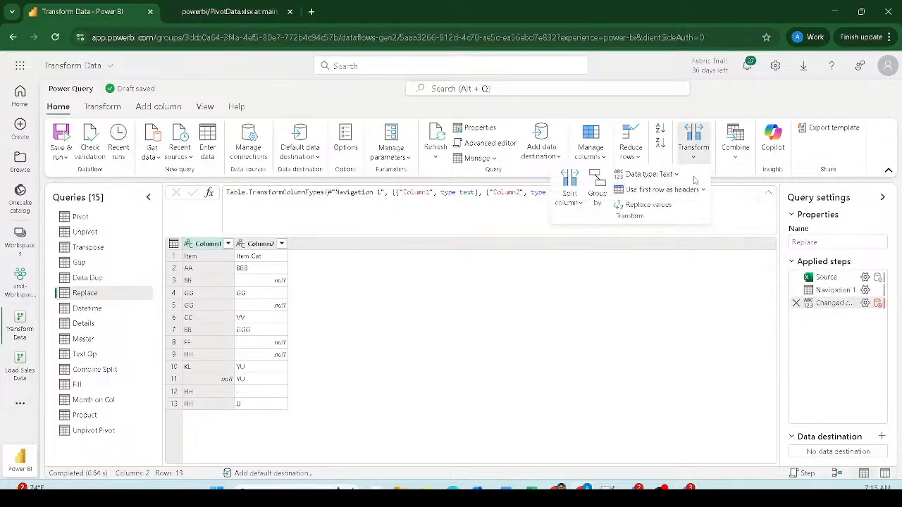
click(651, 194)
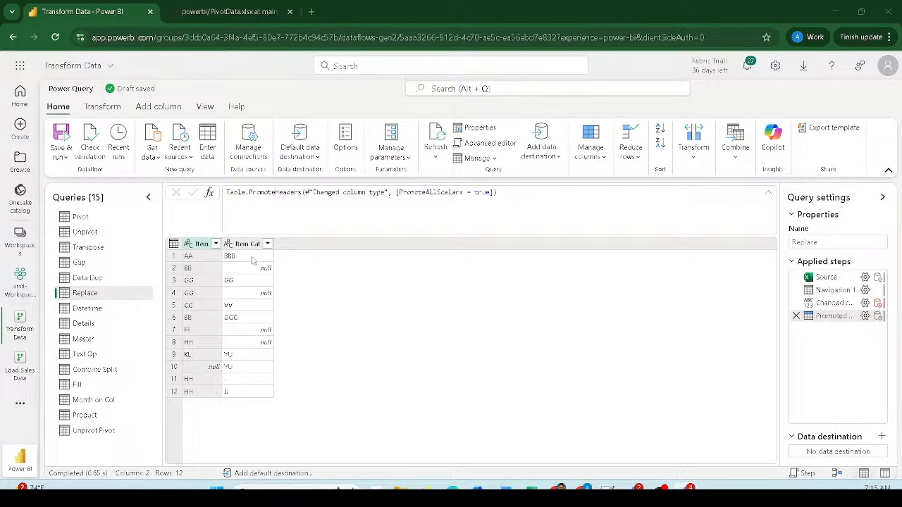
- Browse the table shortcut actions and the Transform tab commands
click(174, 244)
click(174, 243)
click(174, 244)
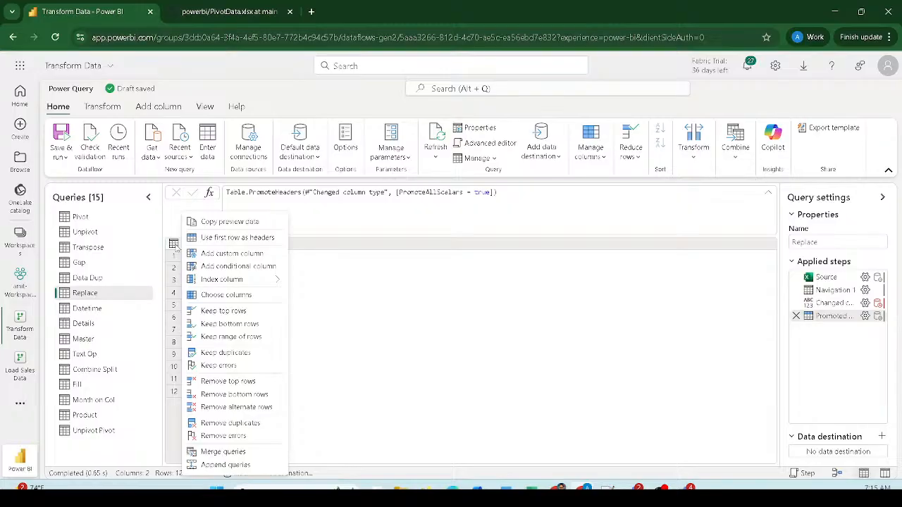
click(174, 244)
click(174, 243)
click(102, 107)
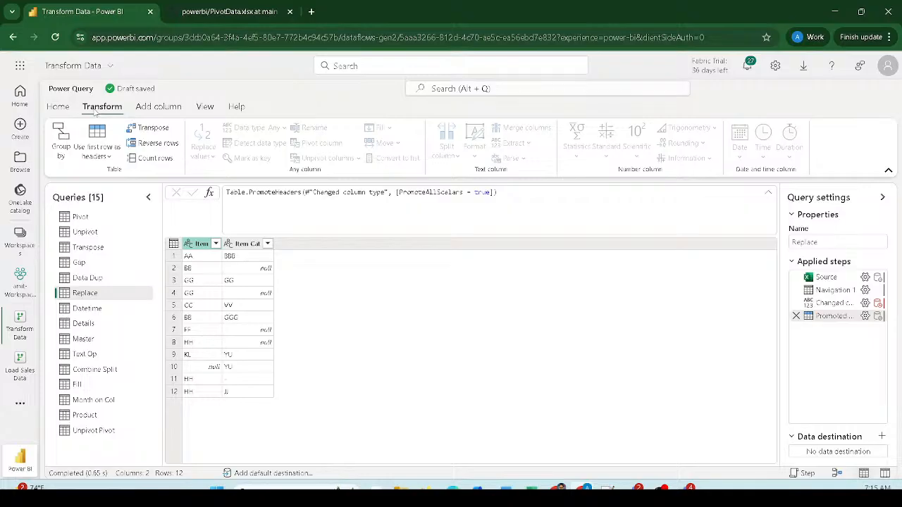
click(59, 107)
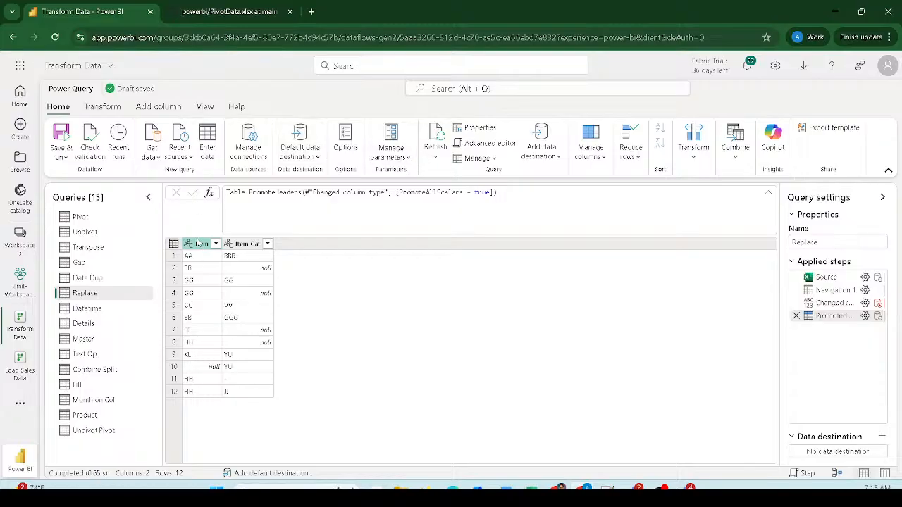
- Select the Item and Item Cat columns and launch Replace values from the Transform tab
right_click(238, 245)
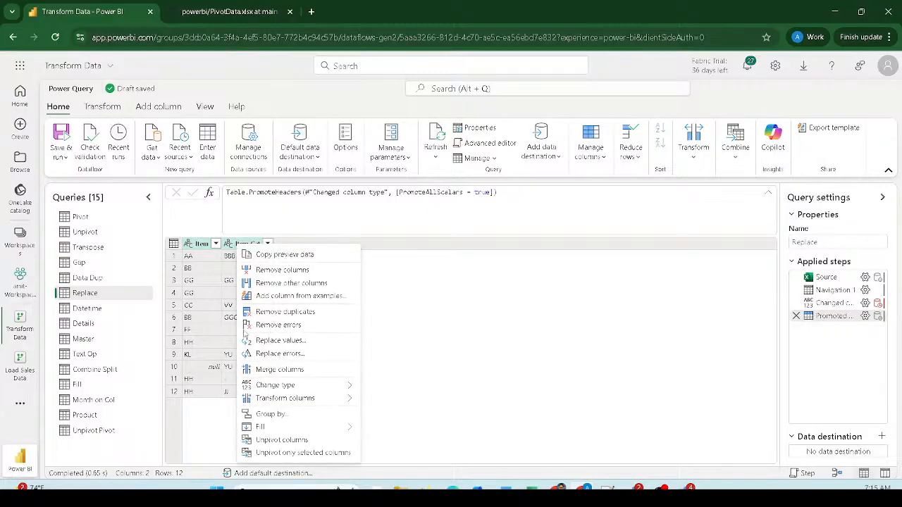
click(103, 108)
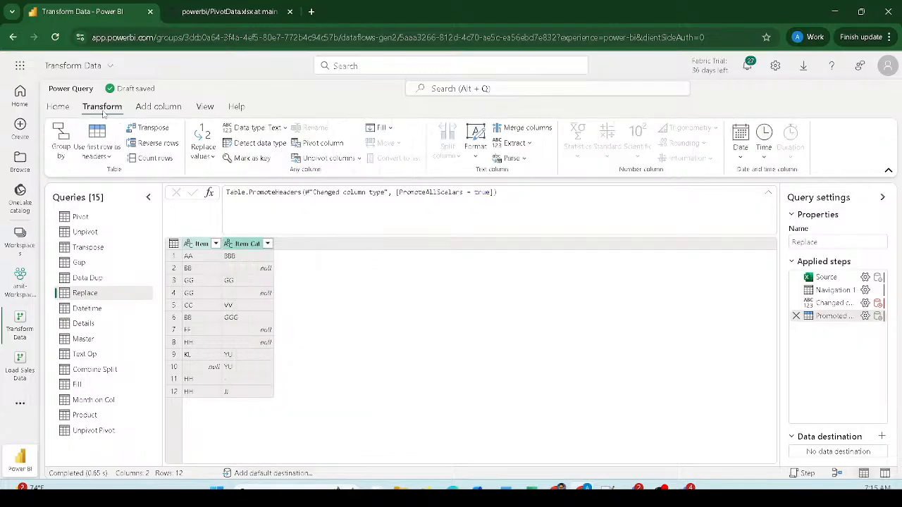
click(212, 157)
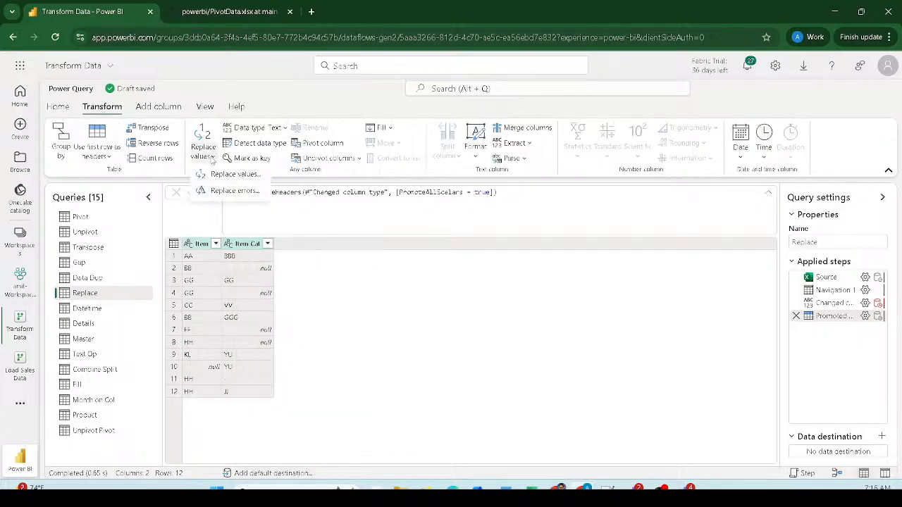
click(328, 274)
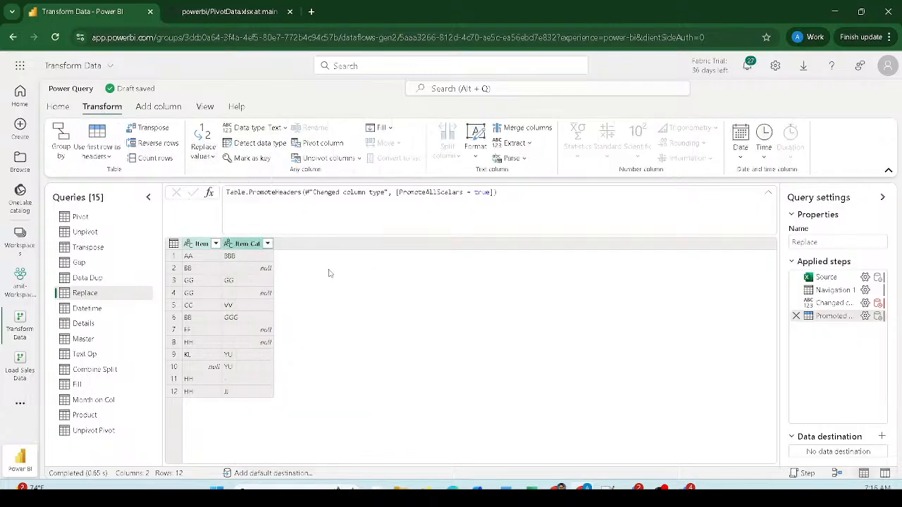
click(243, 247)
right_click(238, 246)
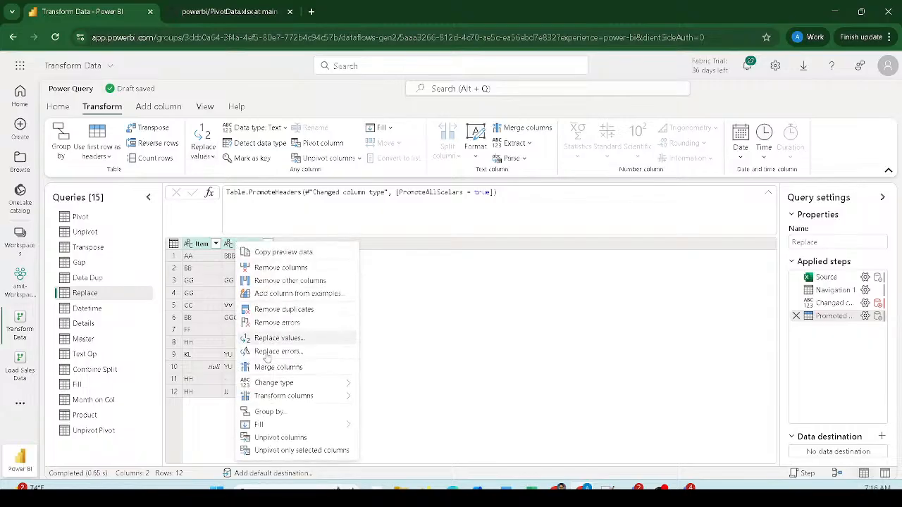
click(212, 156)
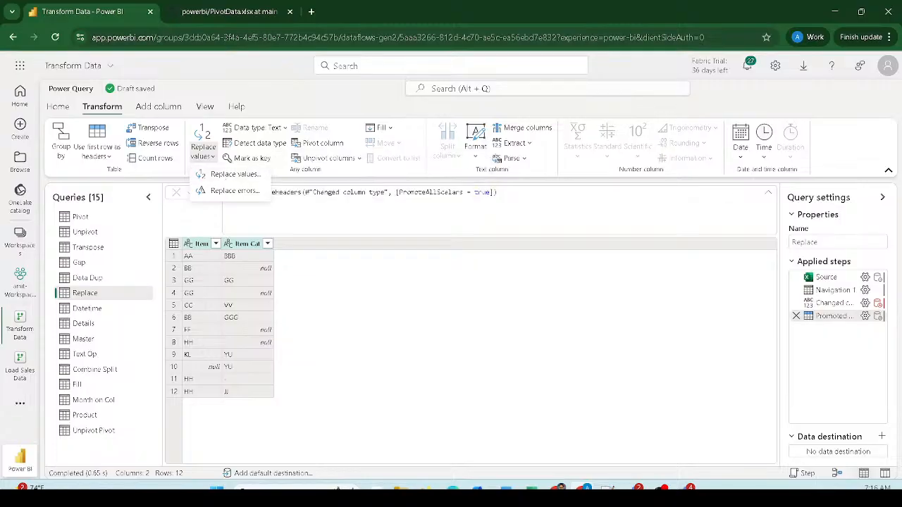
click(229, 177)
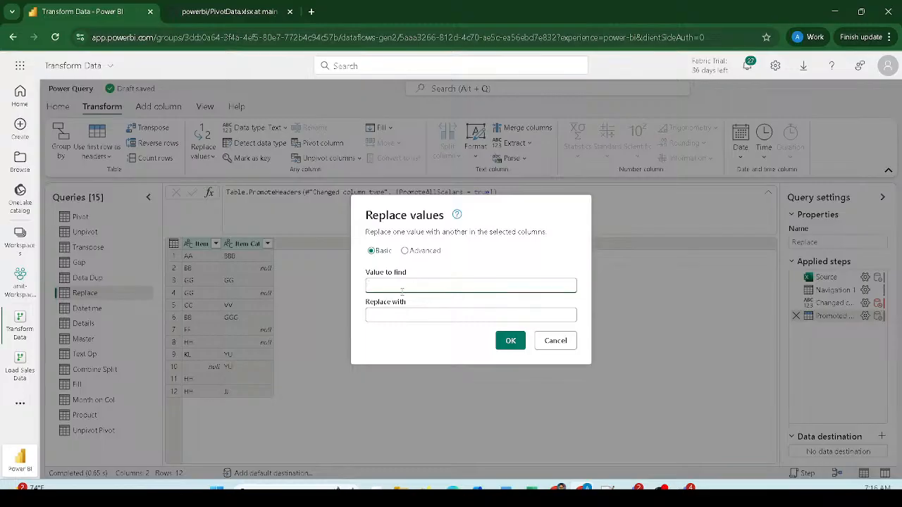
- Replace GG with Good in Item and Item Cat, turning GGC into GoodC
text(GG)
click(377, 317)
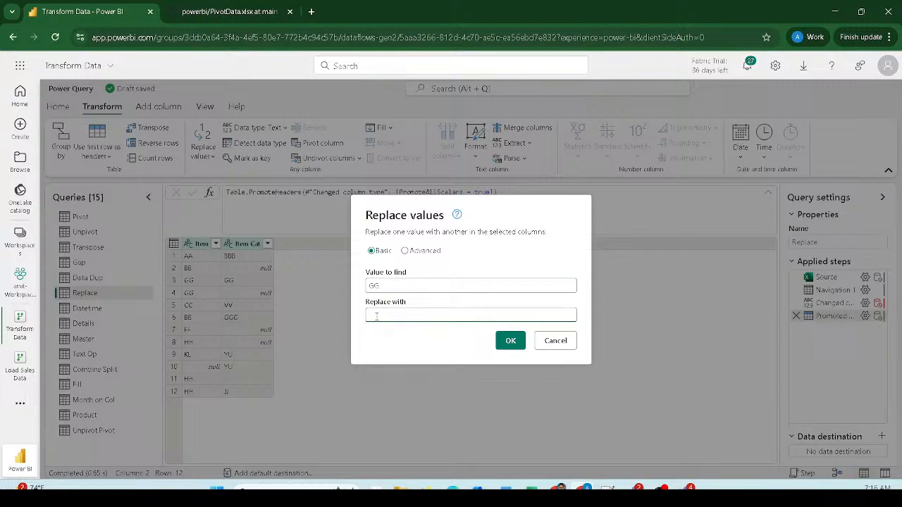
text(Good)
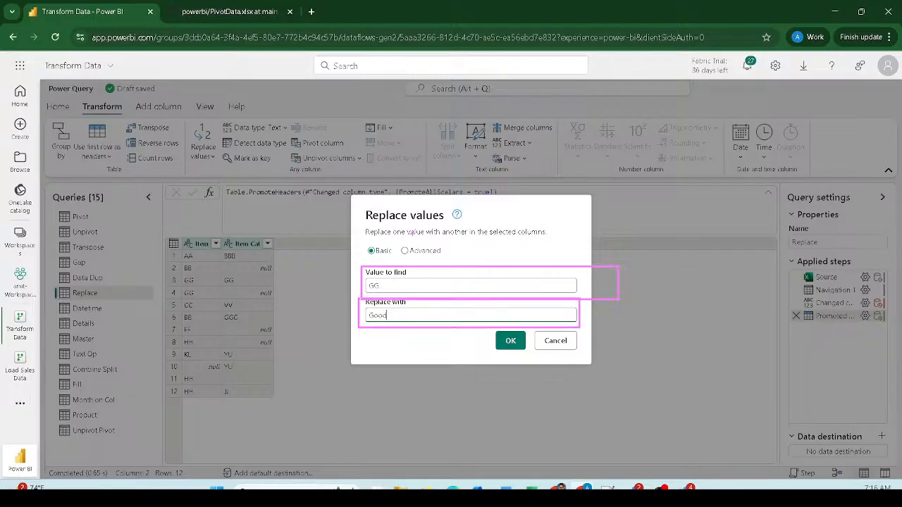
click(407, 252)
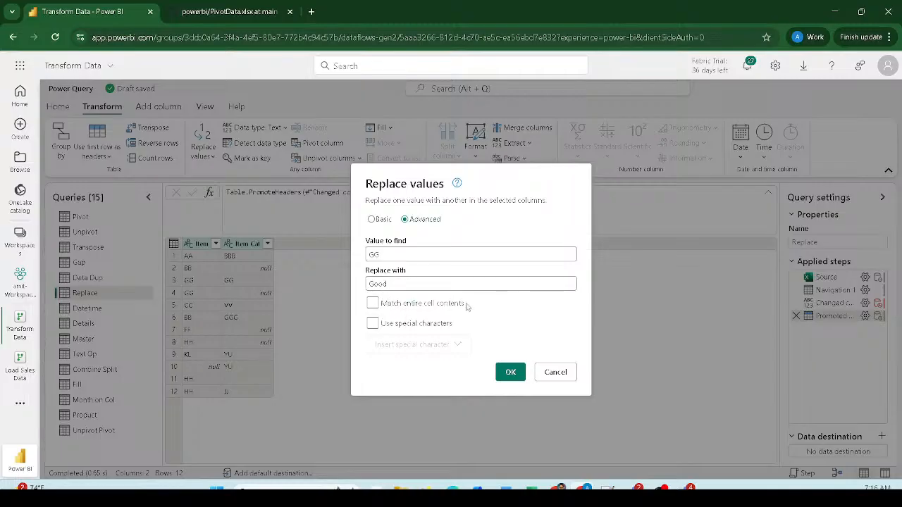
click(405, 286)
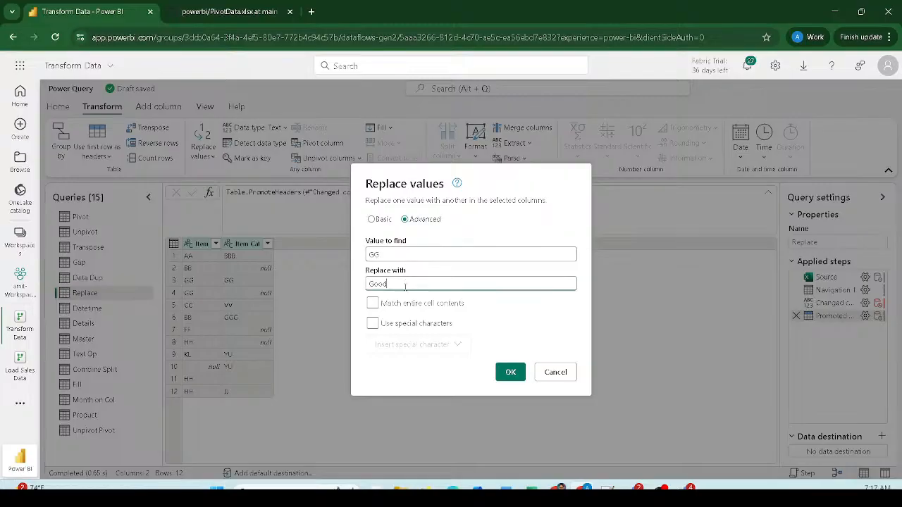
click(508, 373)
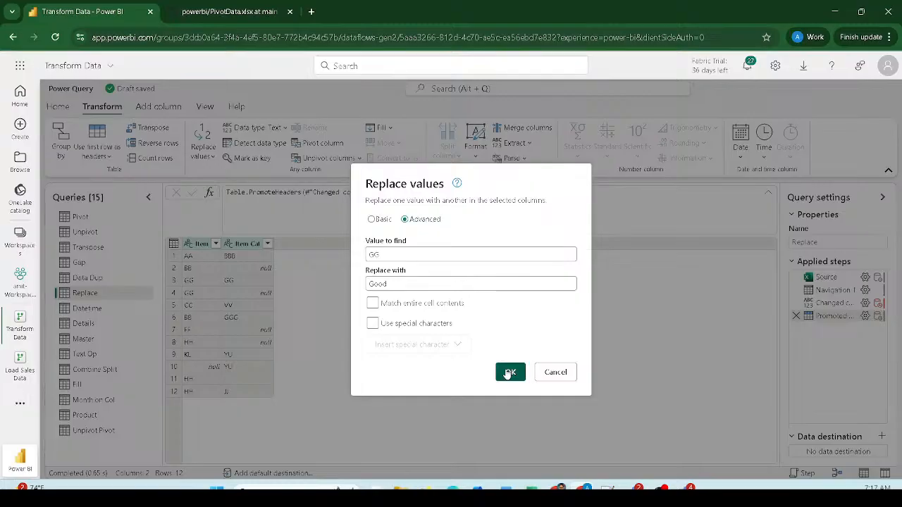
click(509, 373)
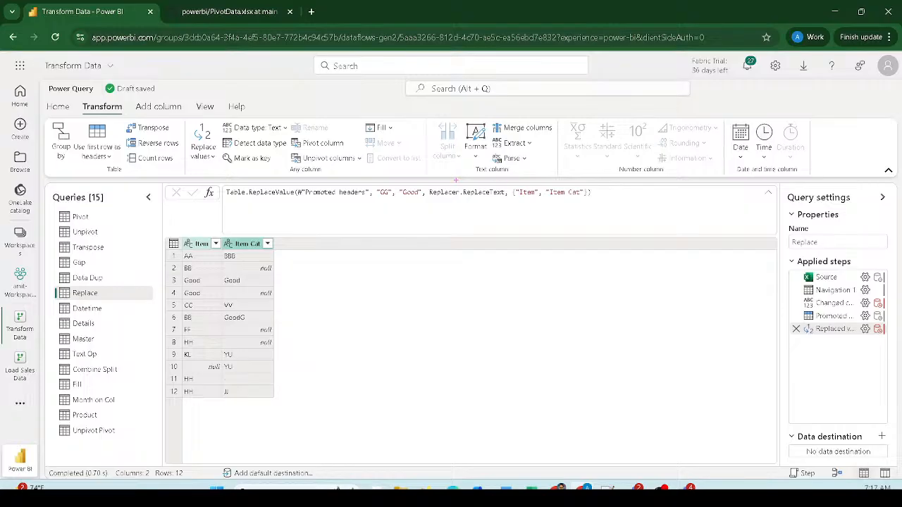
mouse_move(456, 182)
mouse_down()
mouse_move(533, 208)
mouse_move(651, 209)
mouse_up()
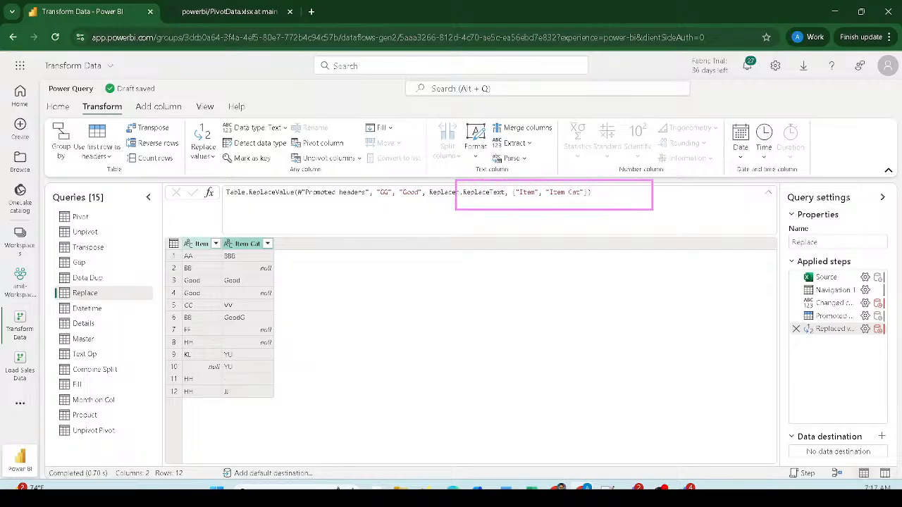
mouse_move(176, 275)
mouse_down()
mouse_move(257, 292)
mouse_move(222, 314)
mouse_move(242, 324)
mouse_up()
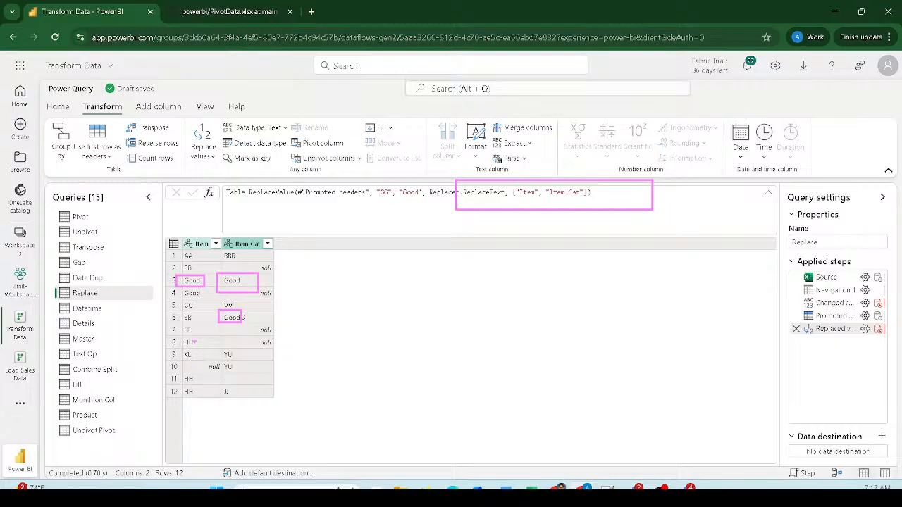
drag(179, 287, 212, 299)
key(Escape)
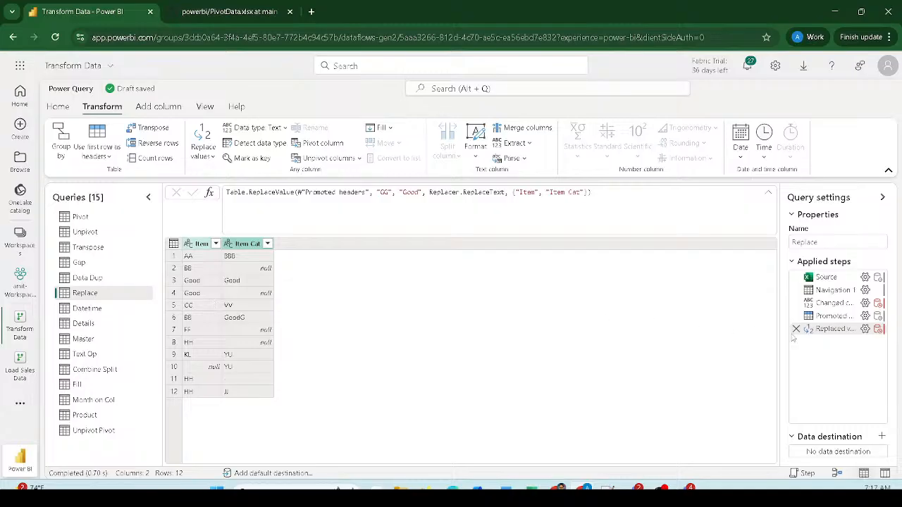
mouse_move(863, 331)
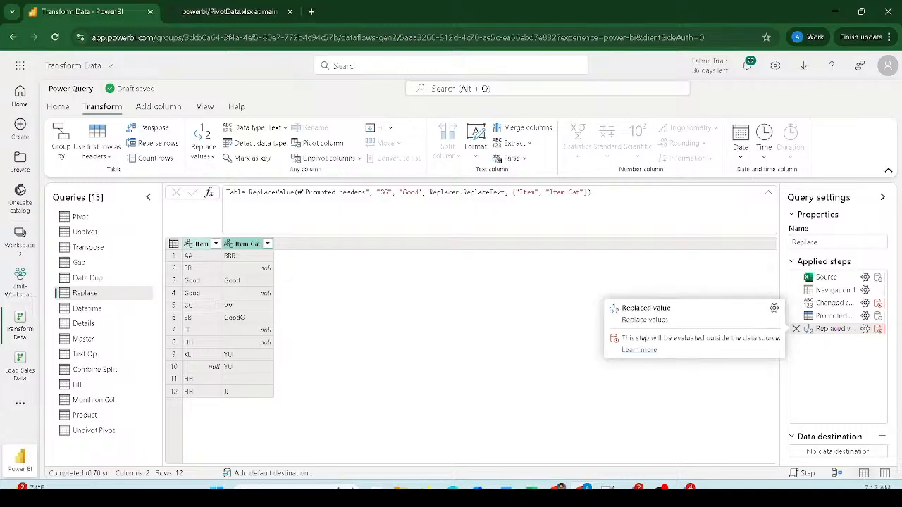
drag(791, 324, 882, 335)
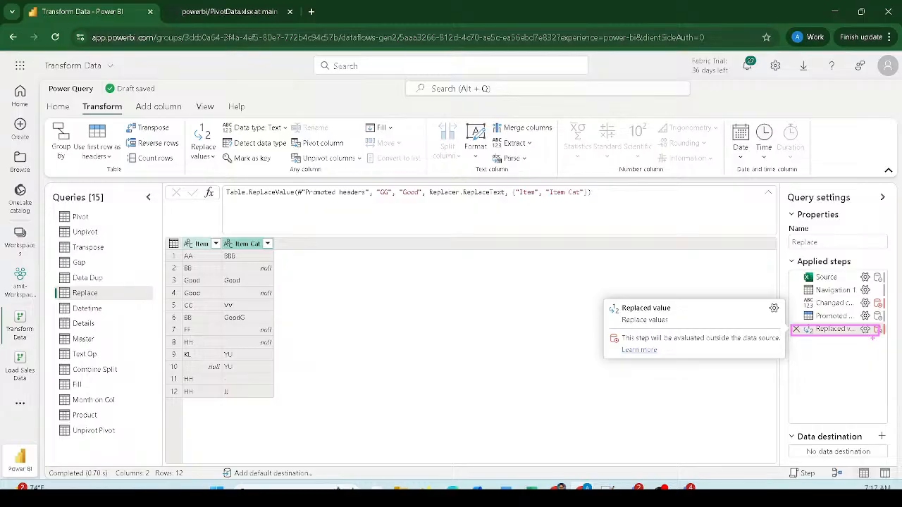
- Edit the Replaced value step settings and tick Match entire cell contents under Advanced
click(865, 329)
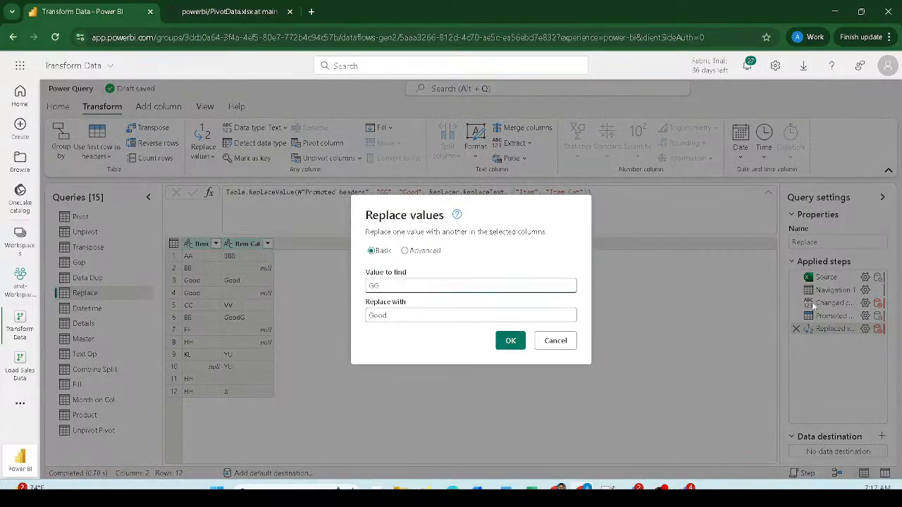
click(423, 252)
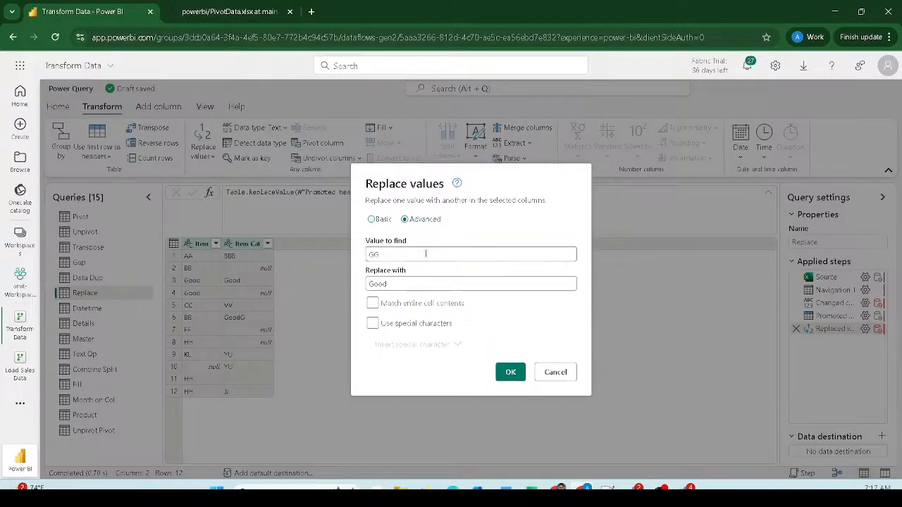
click(373, 304)
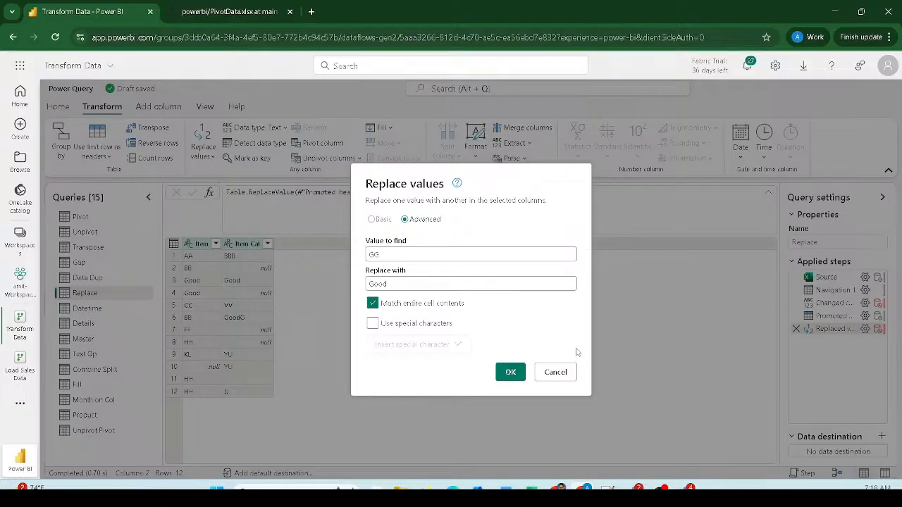
- Apply the whole-cell GG-to-Good match and confirm row 6 of Item Cat still shows GGG
click(509, 375)
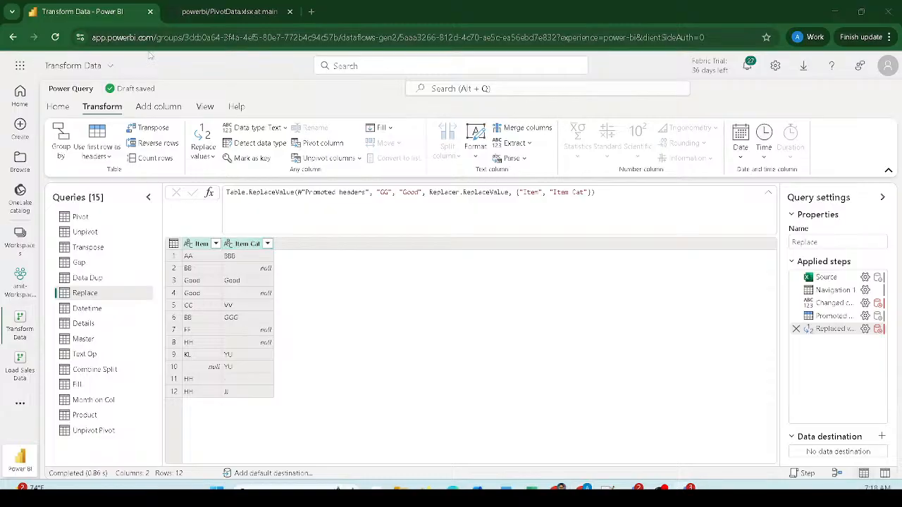
click(237, 322)
click(204, 156)
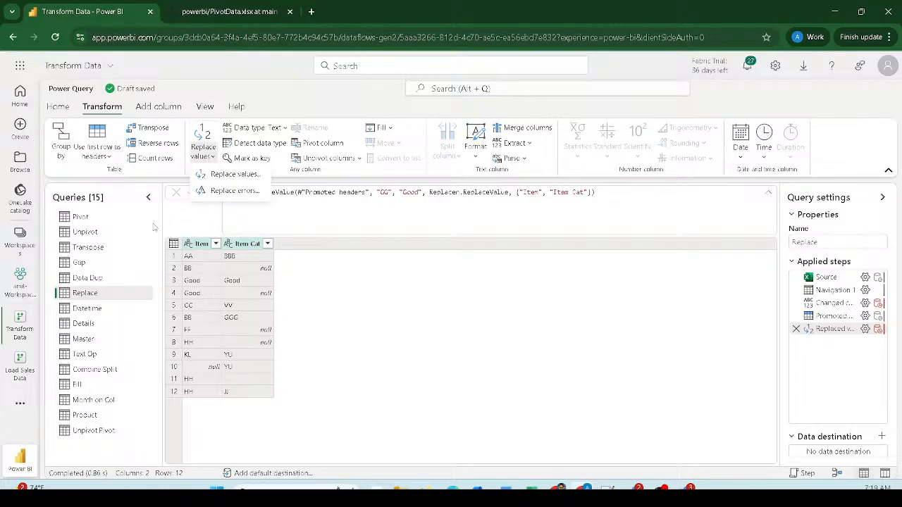
- Add a second Replace values step turning null into NA across Item and Item Cat
click(225, 175)
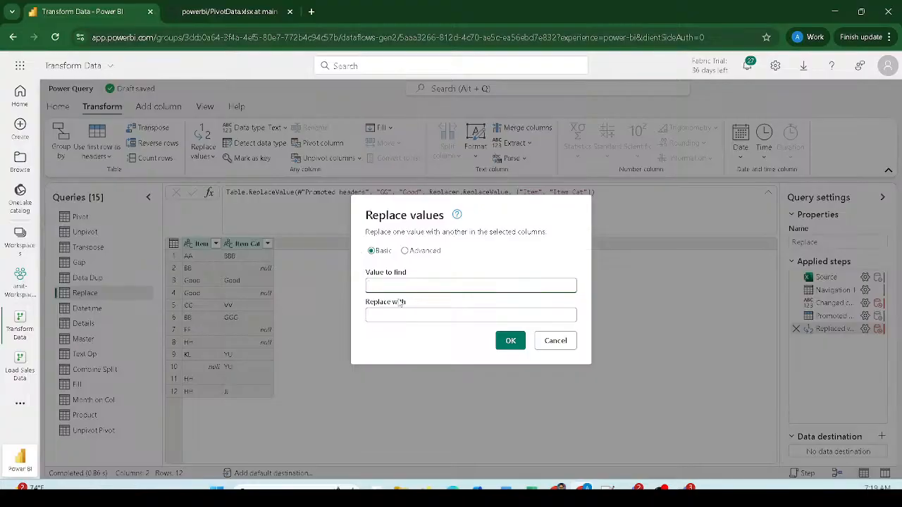
text(null)
click(391, 314)
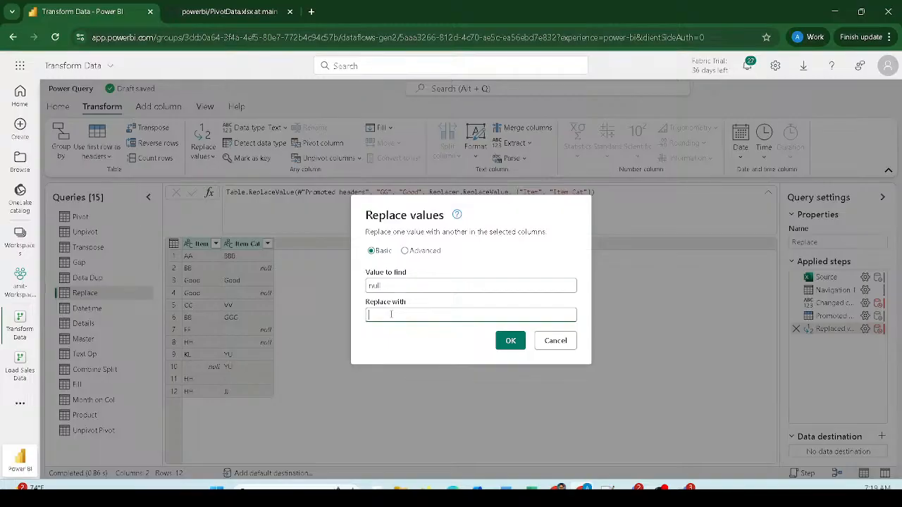
text(NA)
click(506, 341)
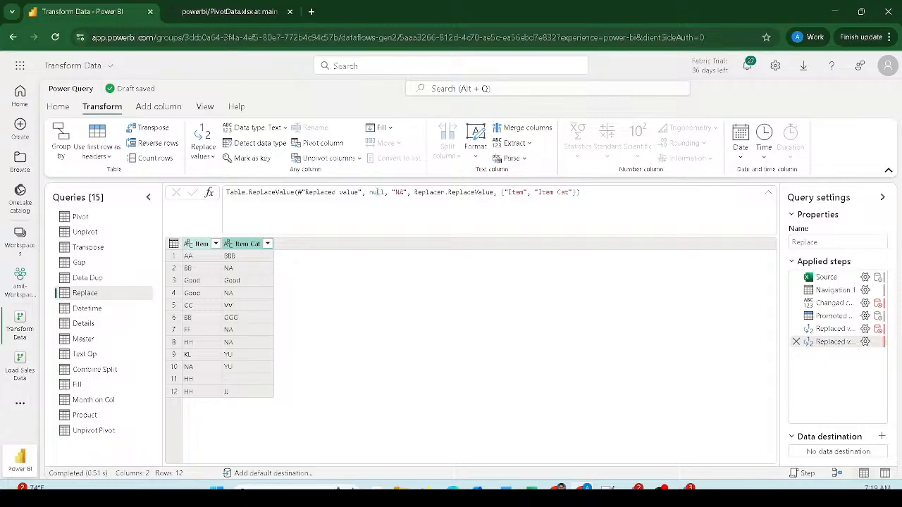
double_click(377, 192)
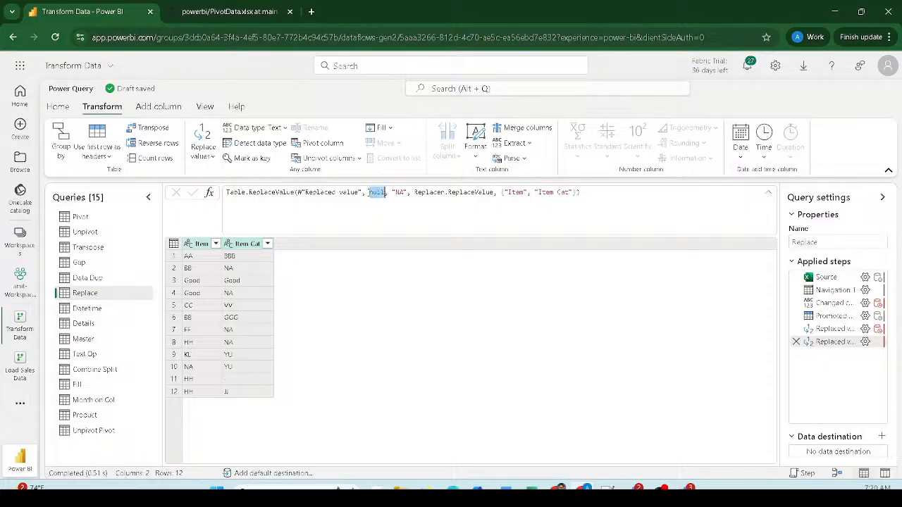
click(369, 193)
text(")
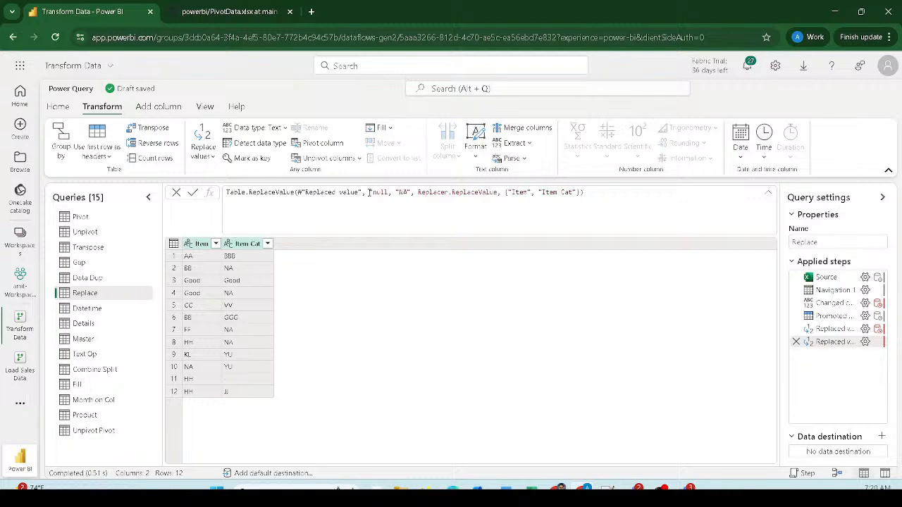
key(Right)
key(Right)
key(Right)
key(Right)
text(")
key(BackSpace)
key(BackSpace)
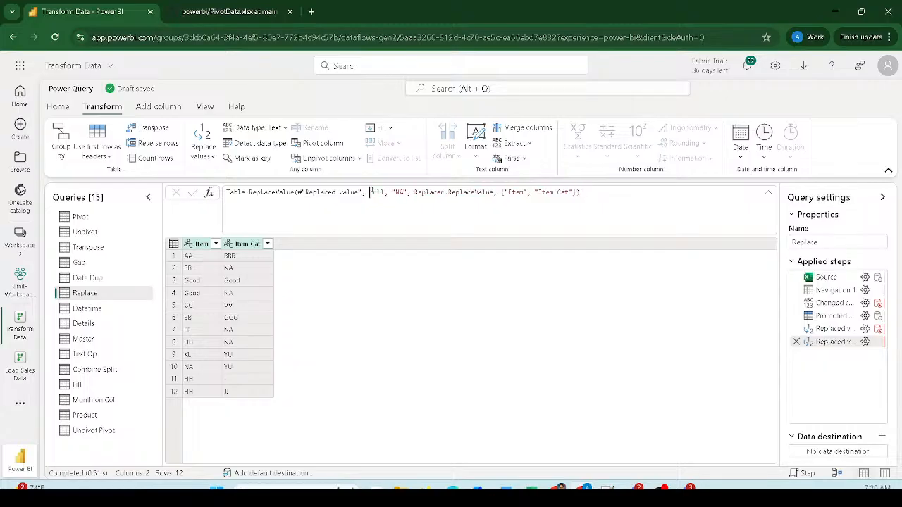
click(379, 308)
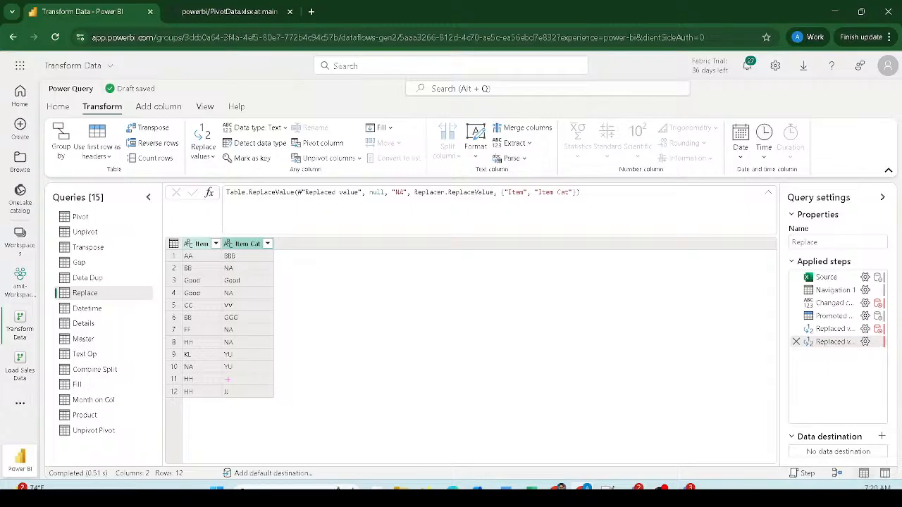
- Select only the Item Cat column of the Replace query and open its Replace values dropdown
drag(217, 372, 279, 383)
drag(361, 184, 410, 205)
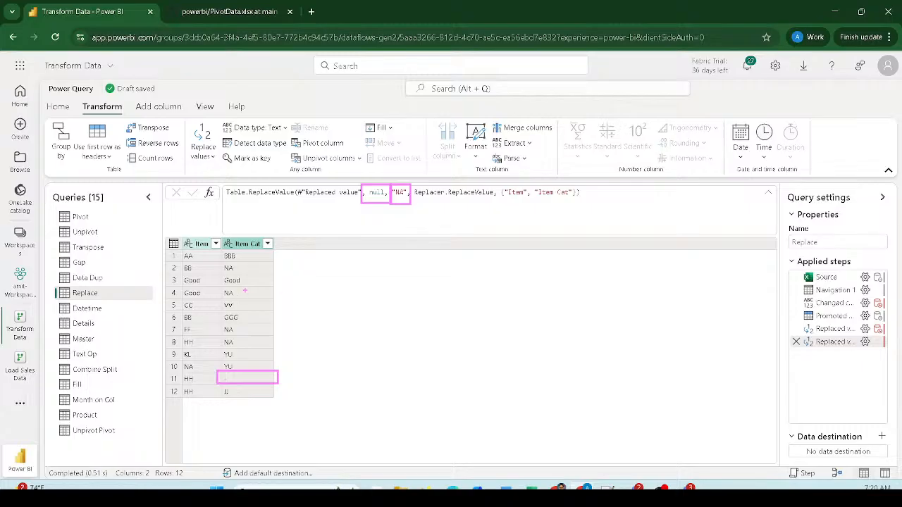
mouse_move(245, 290)
mouse_down()
mouse_move(259, 297)
mouse_move(250, 280)
mouse_move(248, 290)
mouse_up()
mouse_move(272, 369)
mouse_down()
mouse_move(253, 374)
mouse_move(281, 391)
mouse_move(271, 368)
mouse_up()
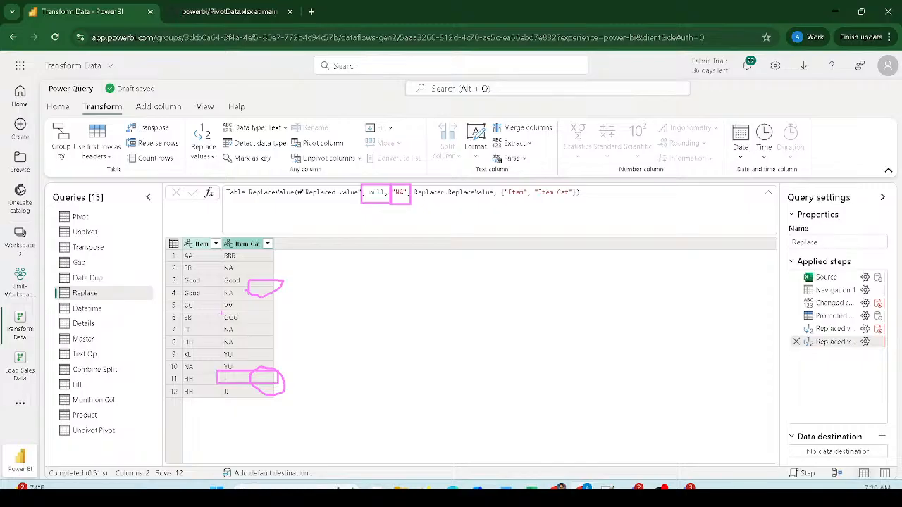
mouse_move(222, 313)
mouse_down()
mouse_move(247, 313)
mouse_move(252, 327)
mouse_move(219, 327)
mouse_move(230, 310)
mouse_up()
drag(227, 381, 315, 364)
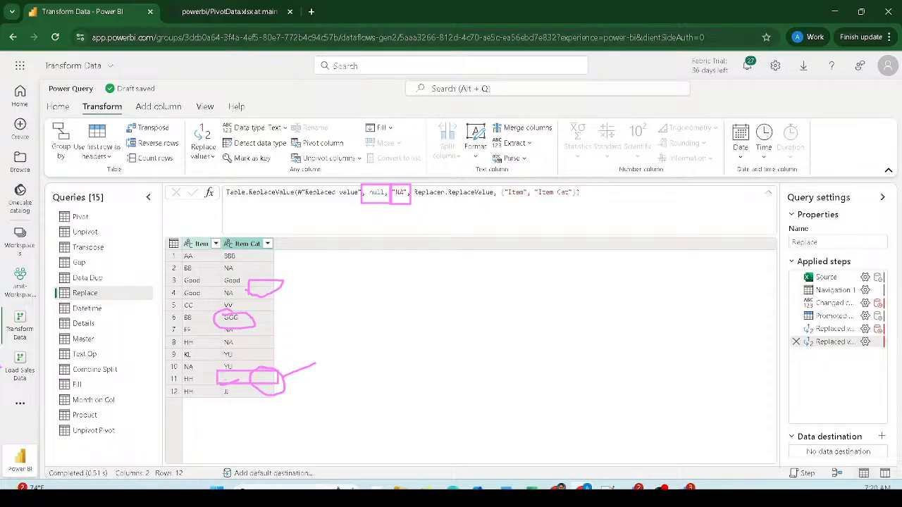
key(Escape)
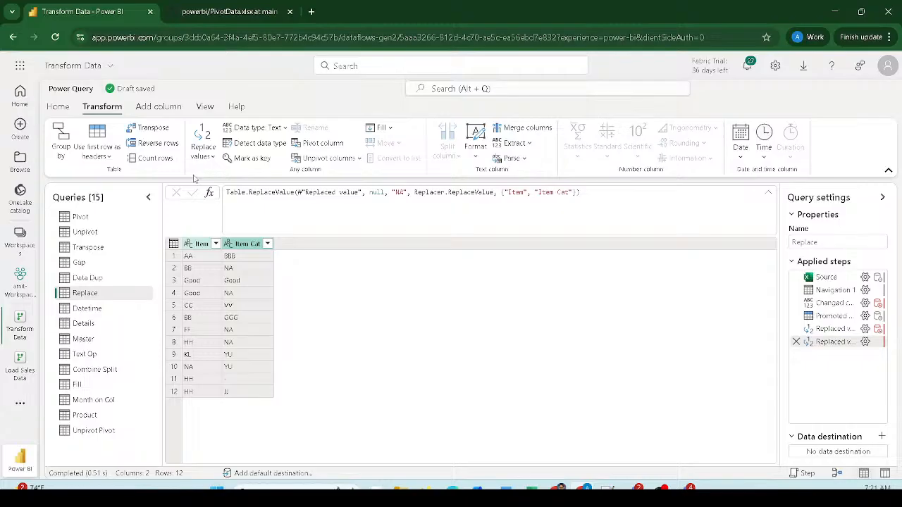
click(245, 243)
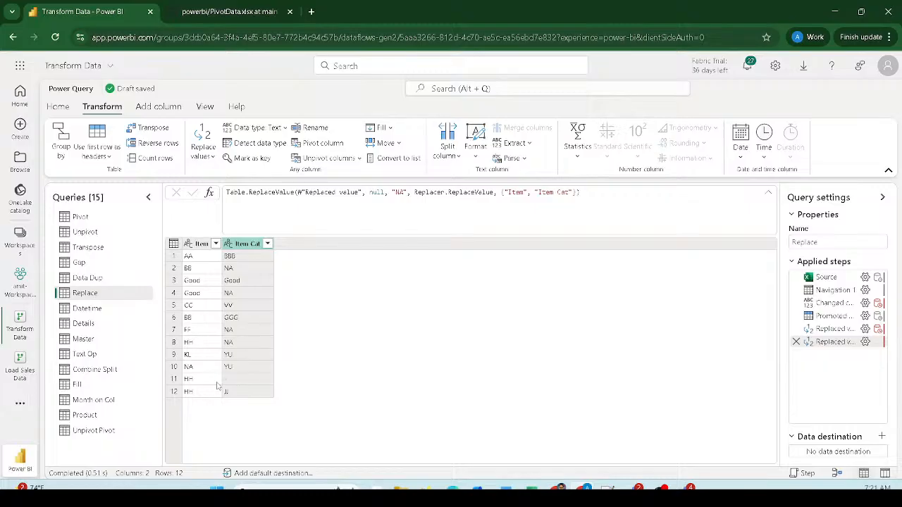
click(205, 155)
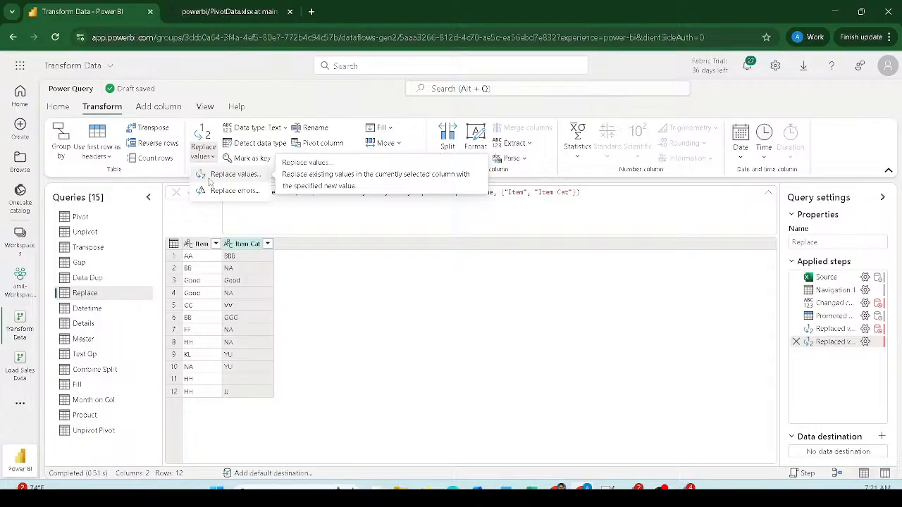
- Use Replace values to replace '-' with null in the Item Cat column
click(229, 175)
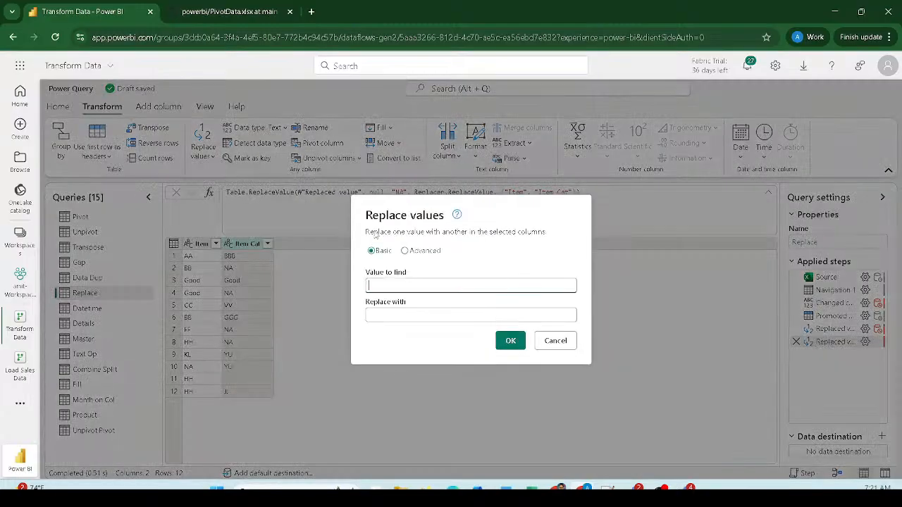
click(427, 288)
click(420, 315)
text(null)
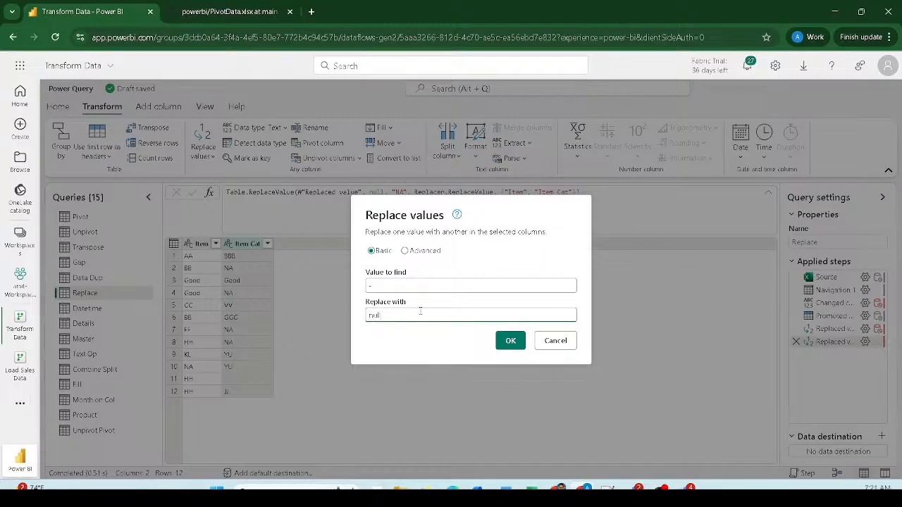
click(514, 342)
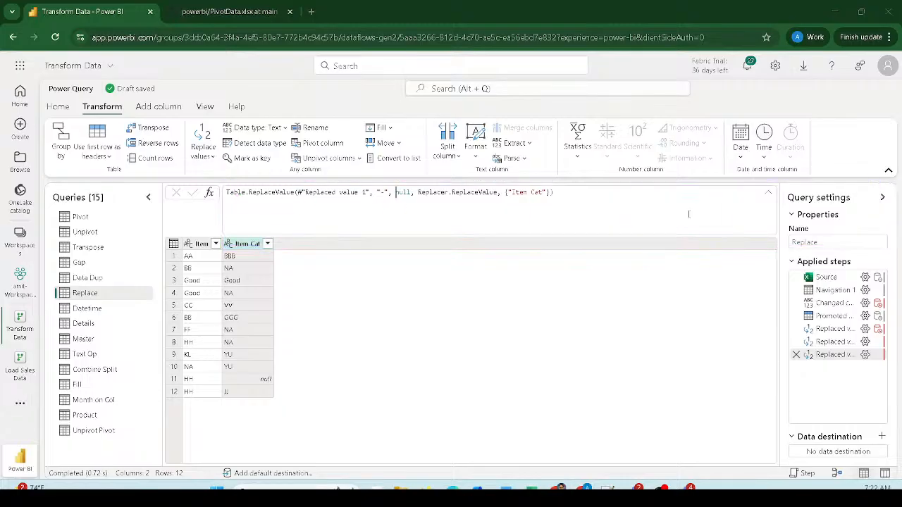
click(205, 107)
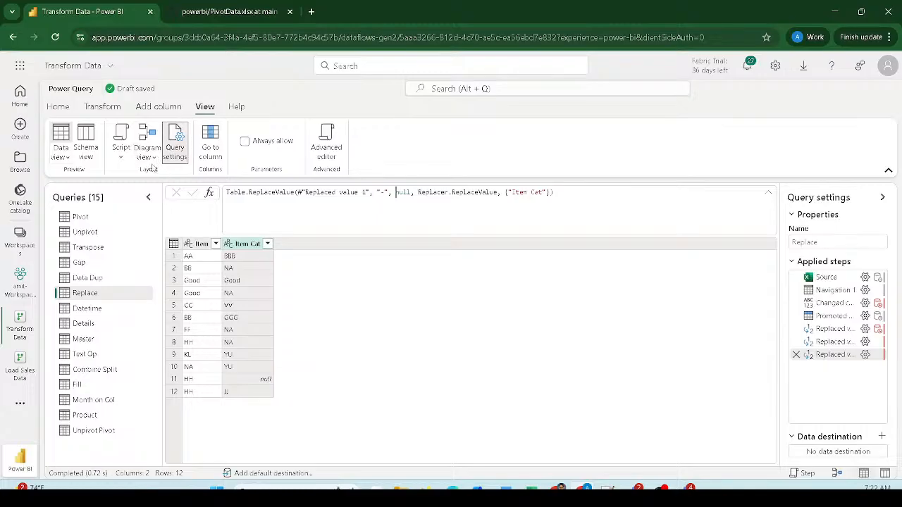
click(127, 160)
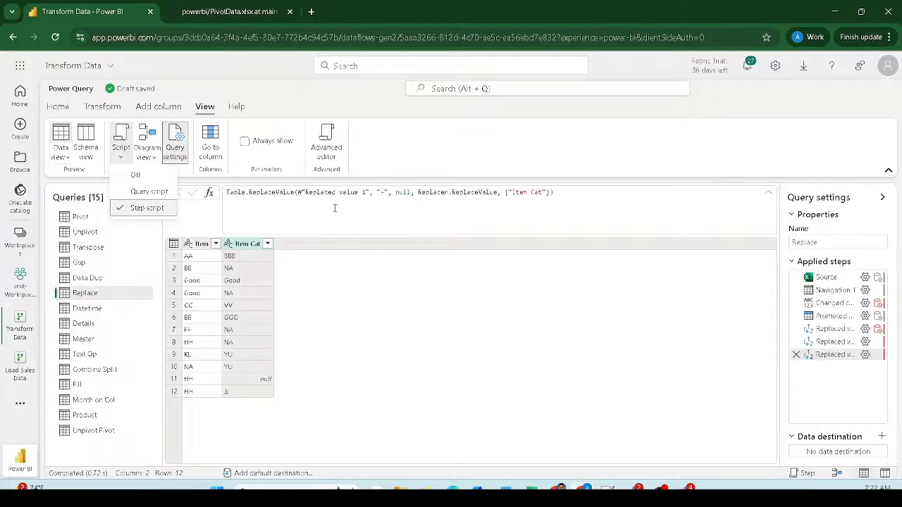
key(Escape)
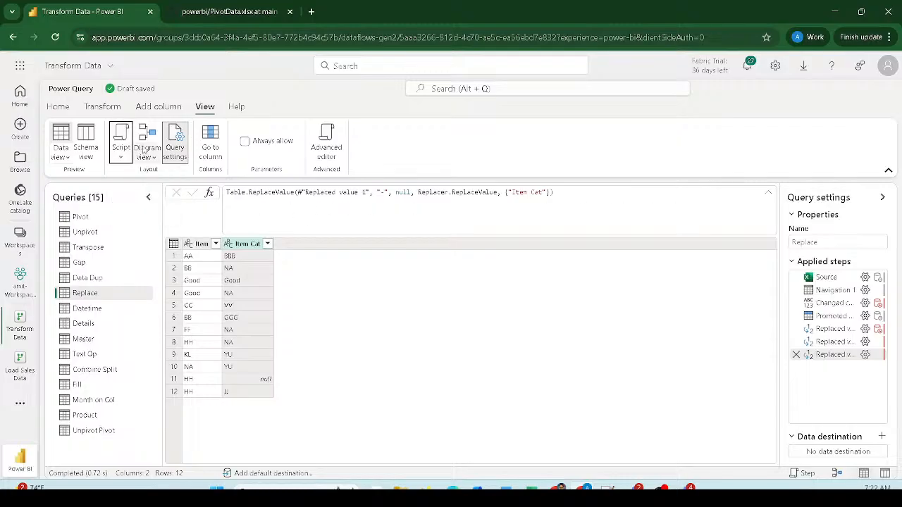
click(100, 107)
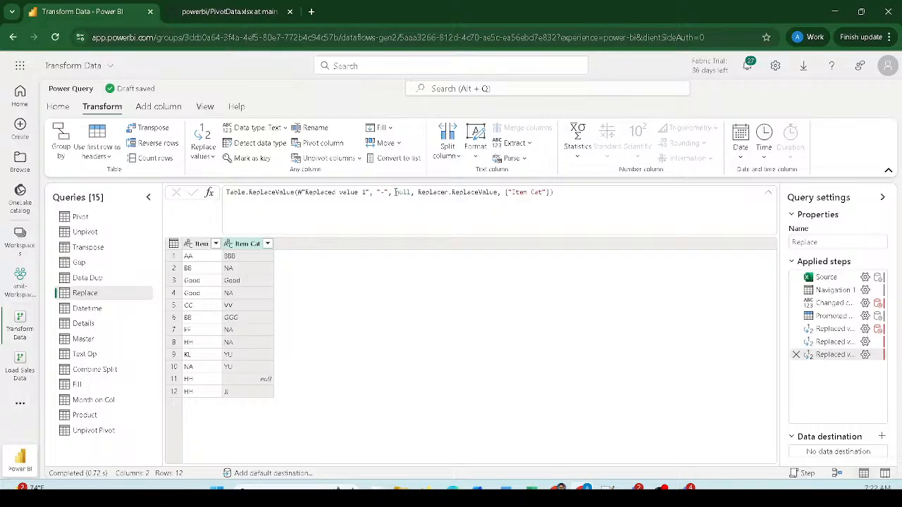
- Quote the null argument in the Table.ReplaceValue formula so '-' becomes the text "null"
click(395, 192)
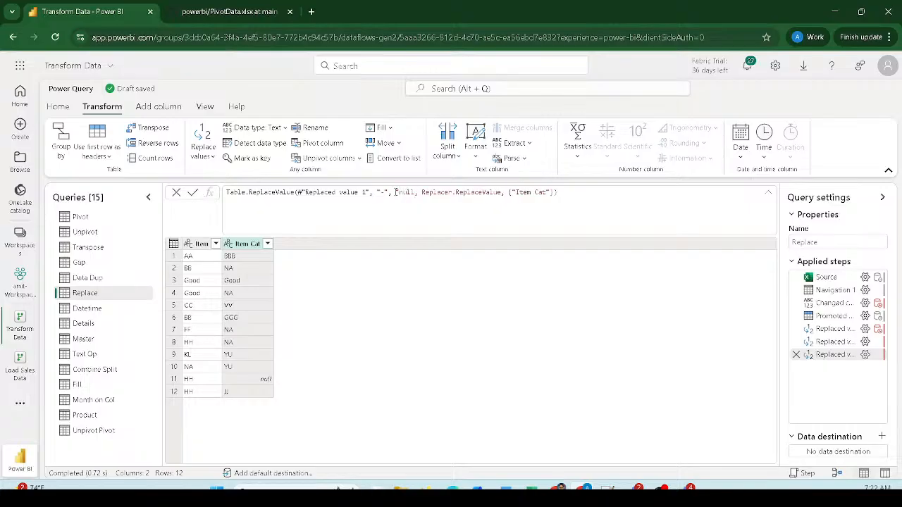
text(")
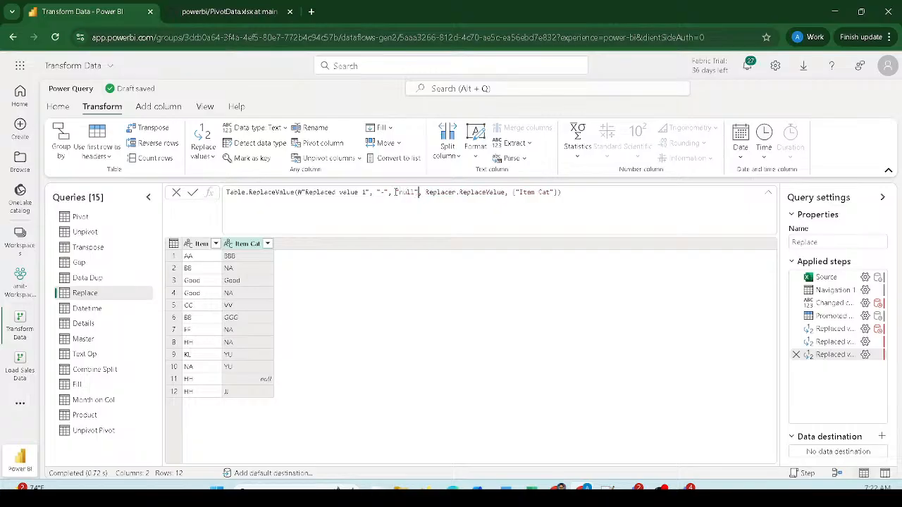
click(192, 193)
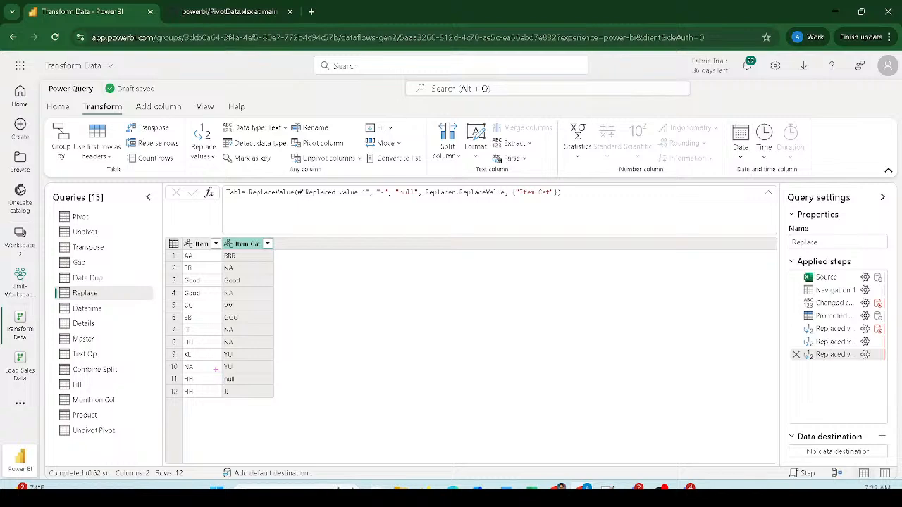
drag(215, 369, 249, 389)
- Change the formula's replacement value from "null" to empty text "", leaving row 11 blank
double_click(405, 192)
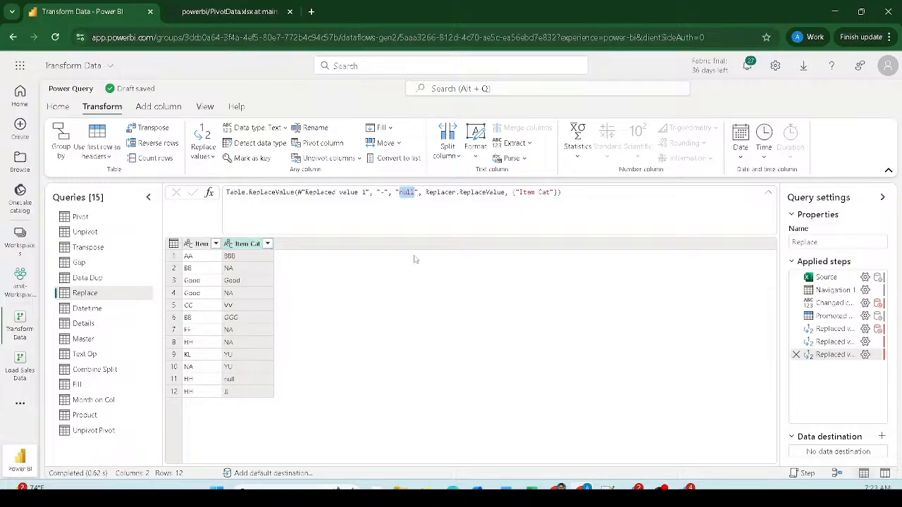
key(BackSpace)
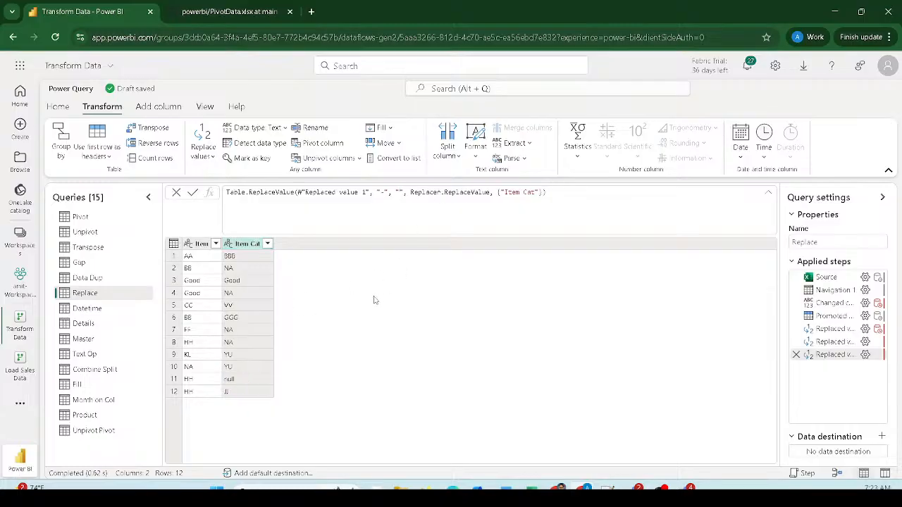
key(Return)
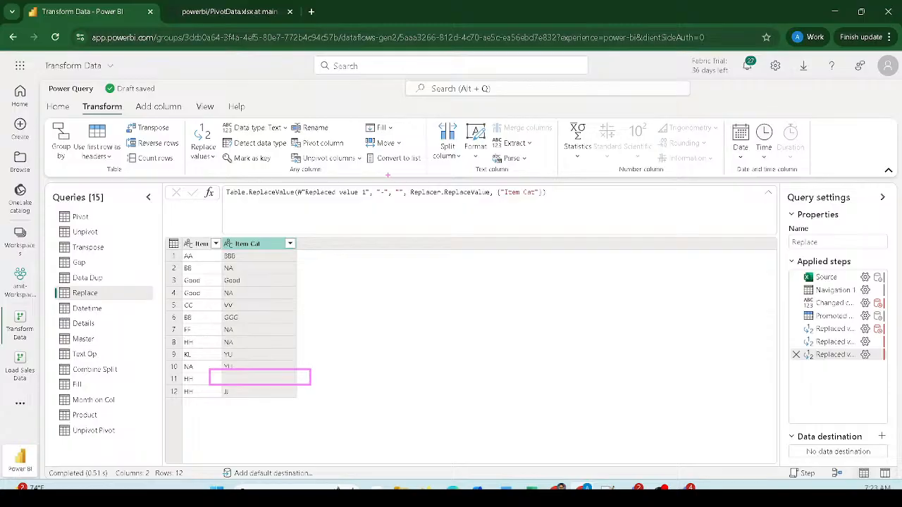
drag(391, 183, 407, 202)
drag(273, 367, 405, 202)
mouse_move(269, 352)
mouse_down()
mouse_move(272, 366)
mouse_move(293, 360)
mouse_up()
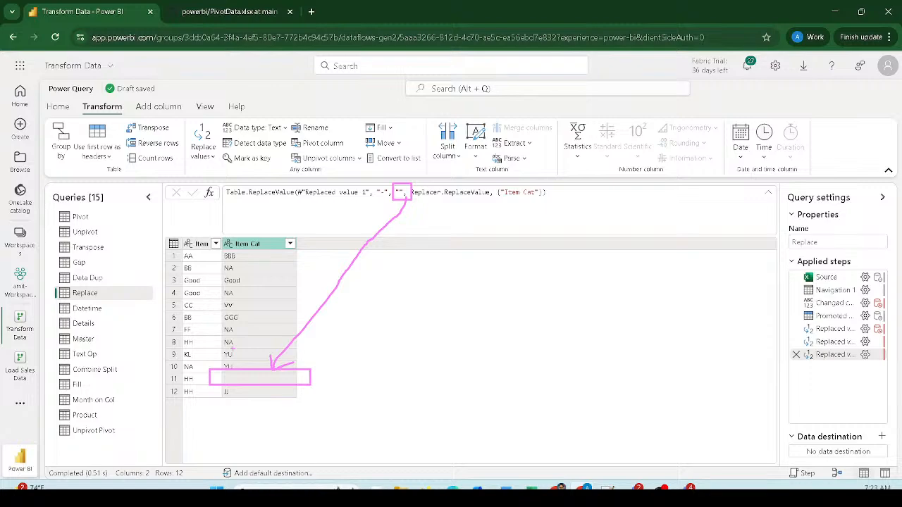
- Replace the formula's empty "" value with unquoted null so '-' becomes a true null
key(Escape)
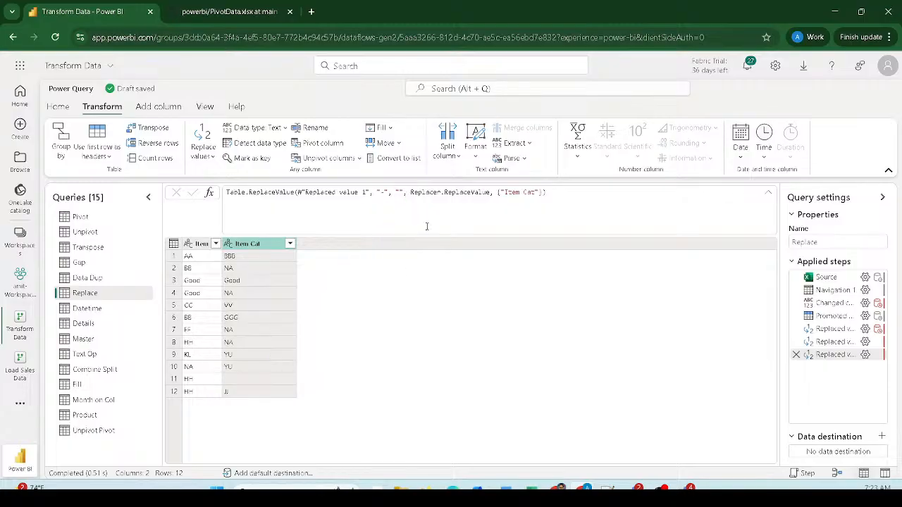
double_click(398, 190)
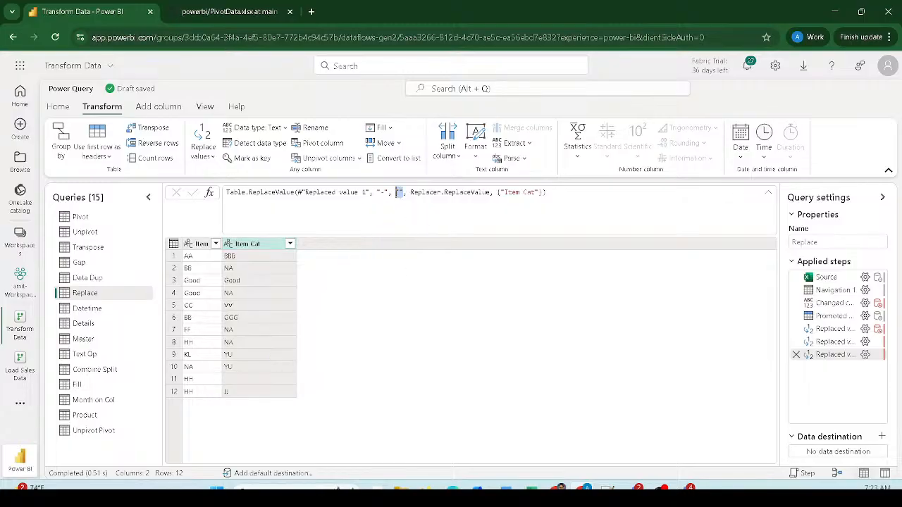
text(null)
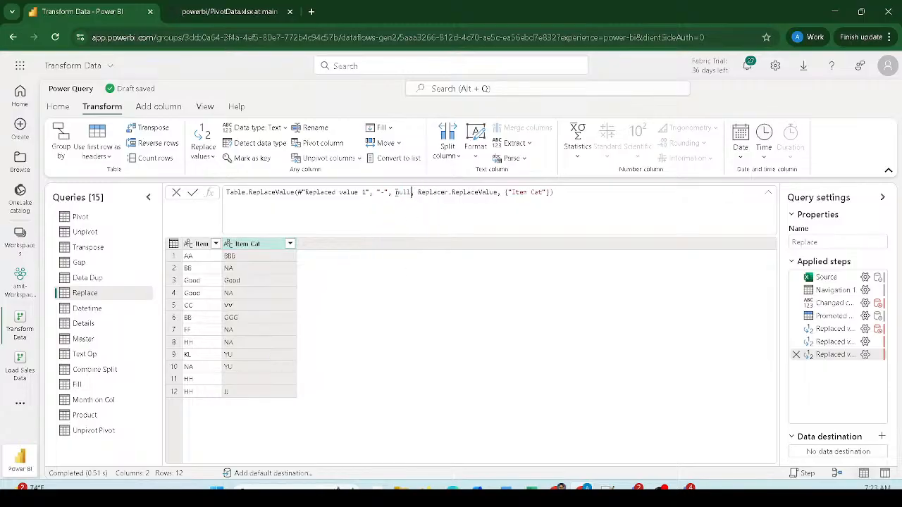
key(Return)
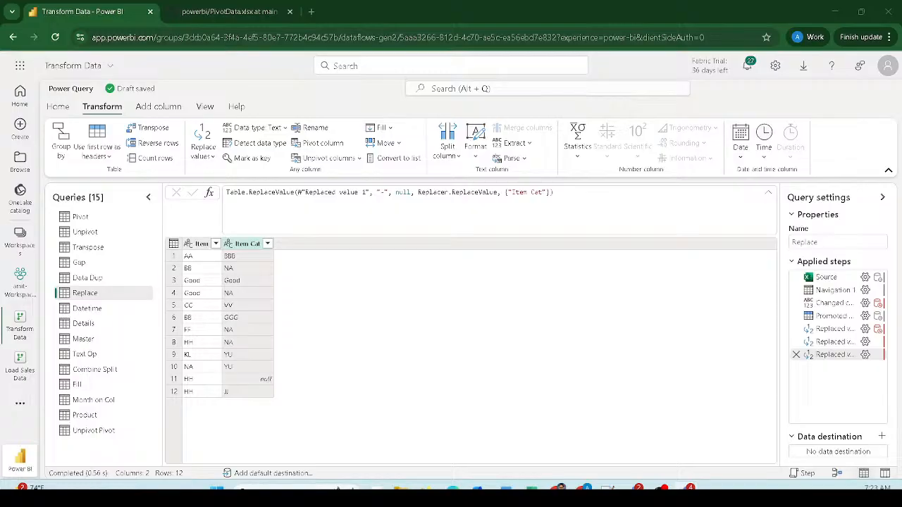
- Compare the Details and Master queries, ending on Master's Category ID and Name table
click(81, 311)
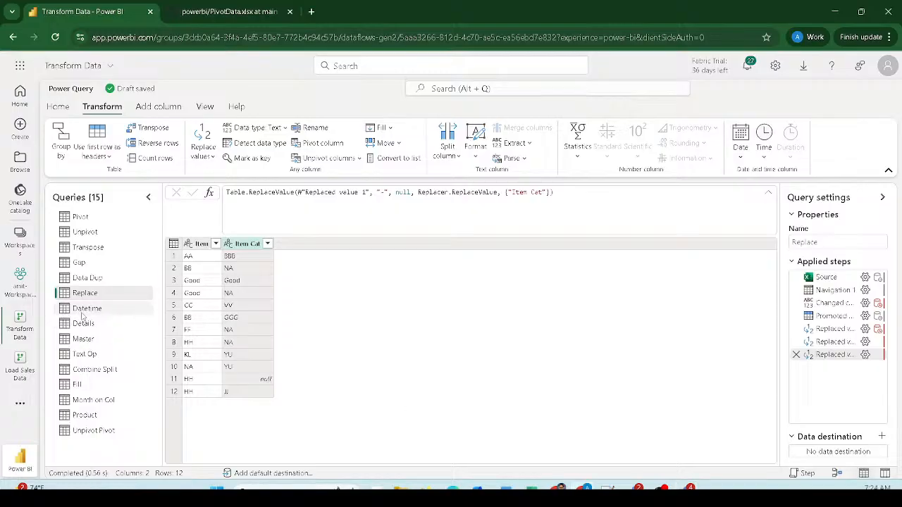
click(83, 324)
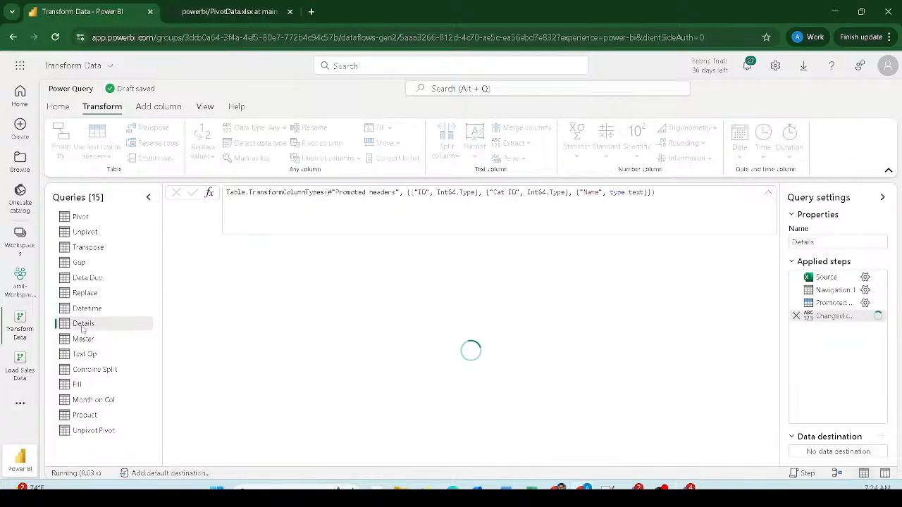
click(83, 340)
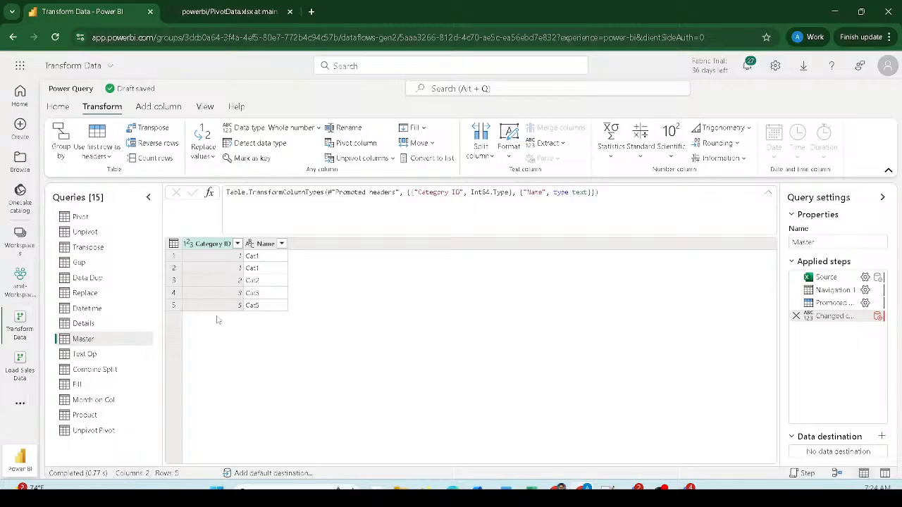
click(81, 325)
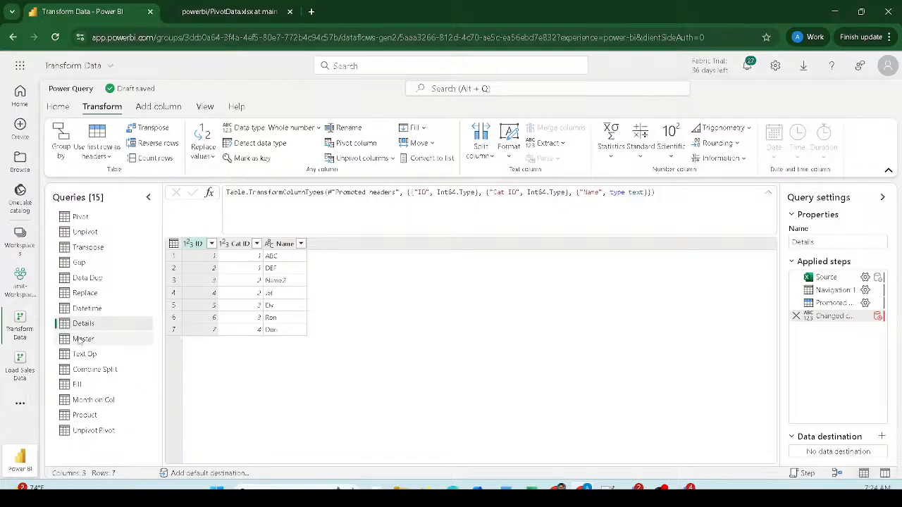
click(81, 341)
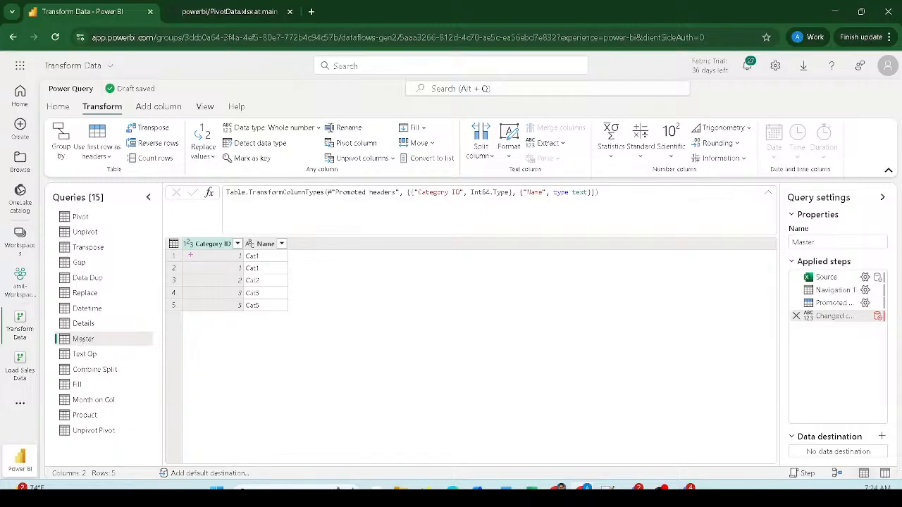
drag(177, 249, 290, 276)
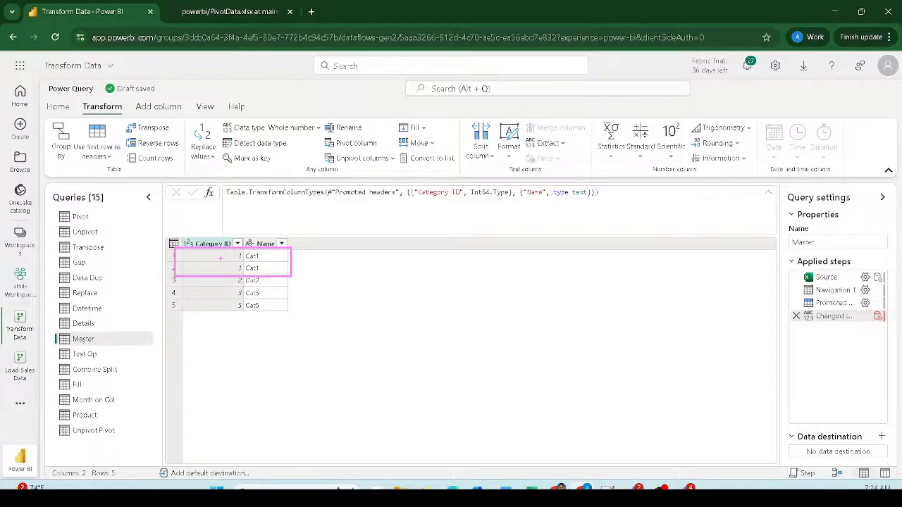
drag(227, 250, 245, 315)
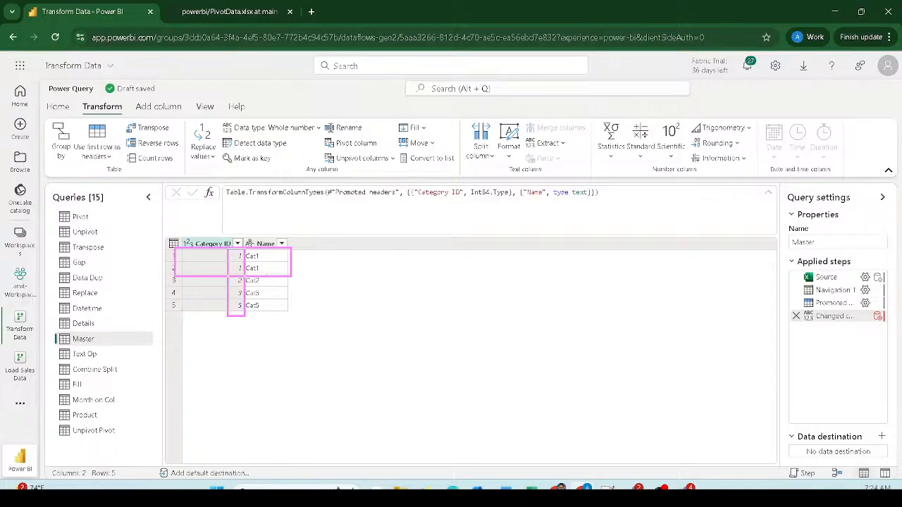
mouse_move(318, 291)
mouse_down()
mouse_move(314, 298)
mouse_move(366, 317)
mouse_move(375, 350)
mouse_up()
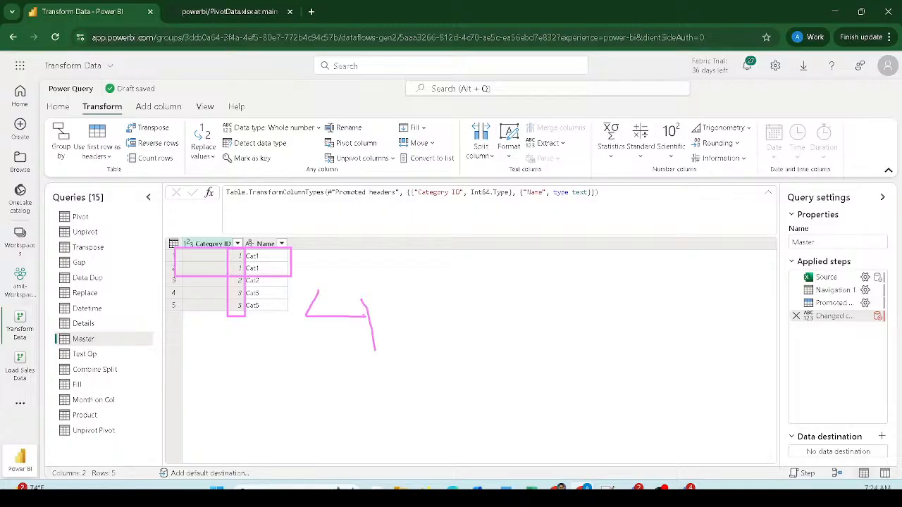
drag(396, 298, 498, 362)
drag(481, 301, 428, 373)
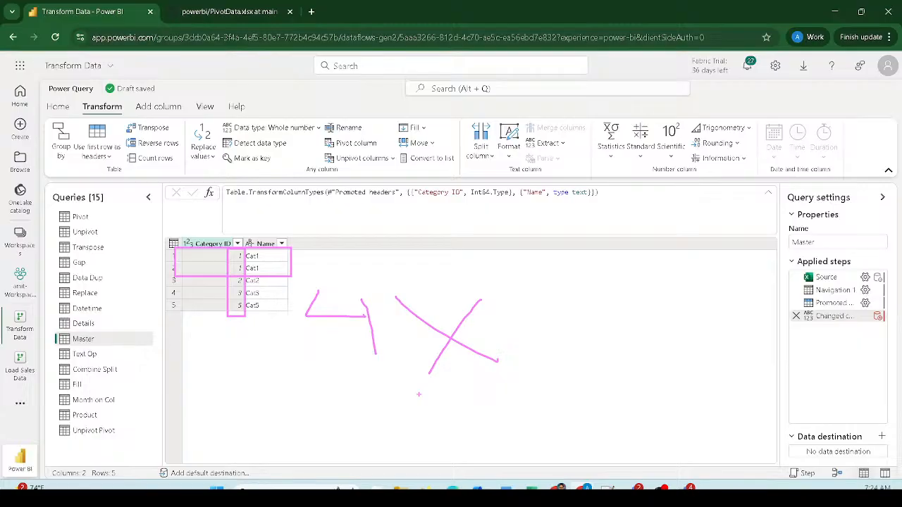
key(Escape)
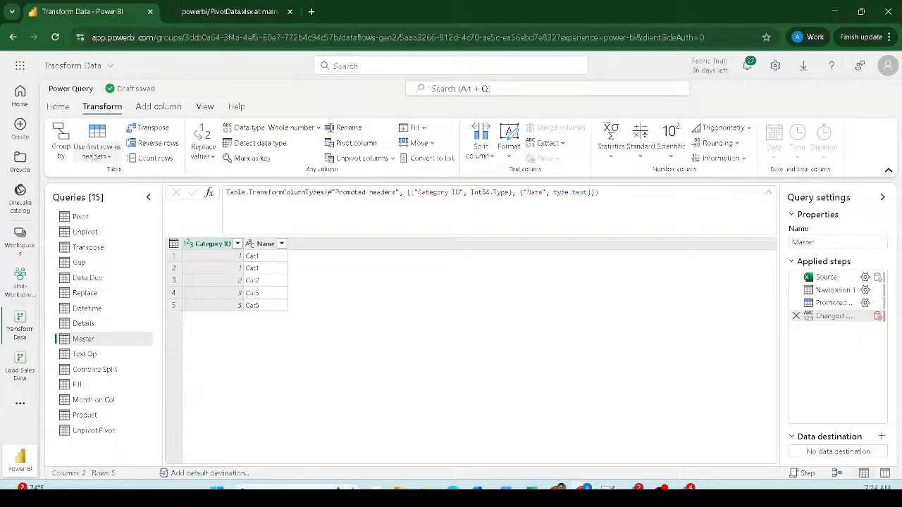
- On the Home tab, open and dismiss Get data, then show the Details query
click(58, 106)
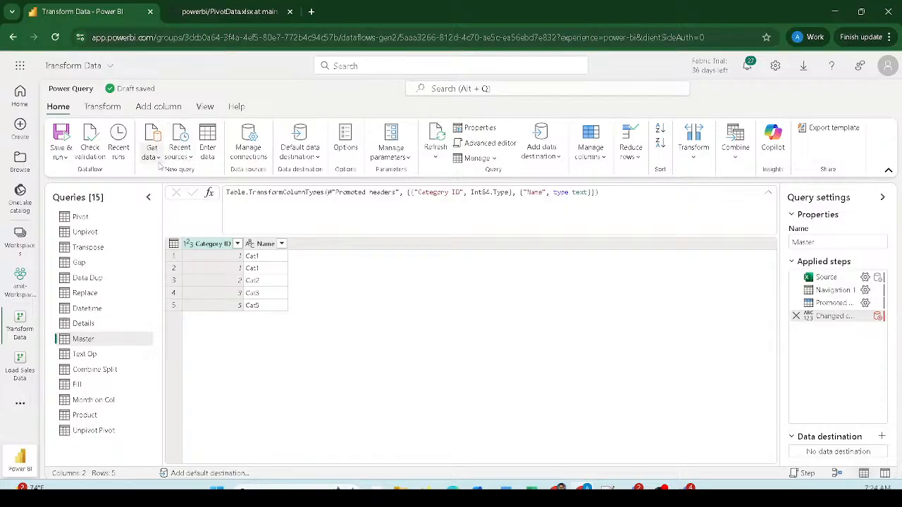
click(152, 151)
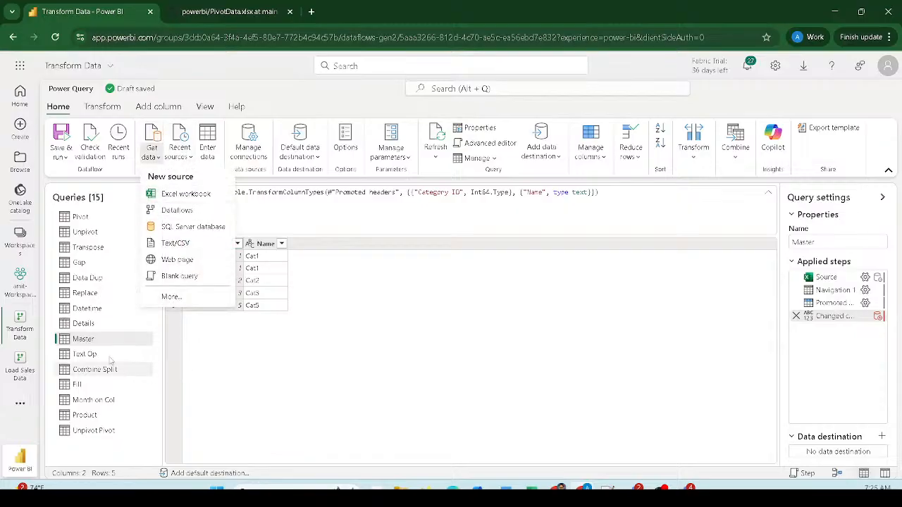
click(238, 353)
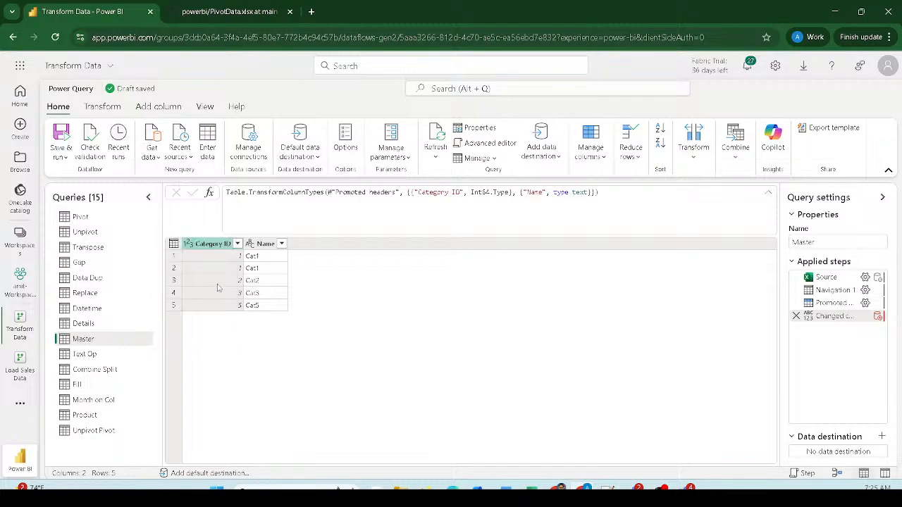
click(105, 326)
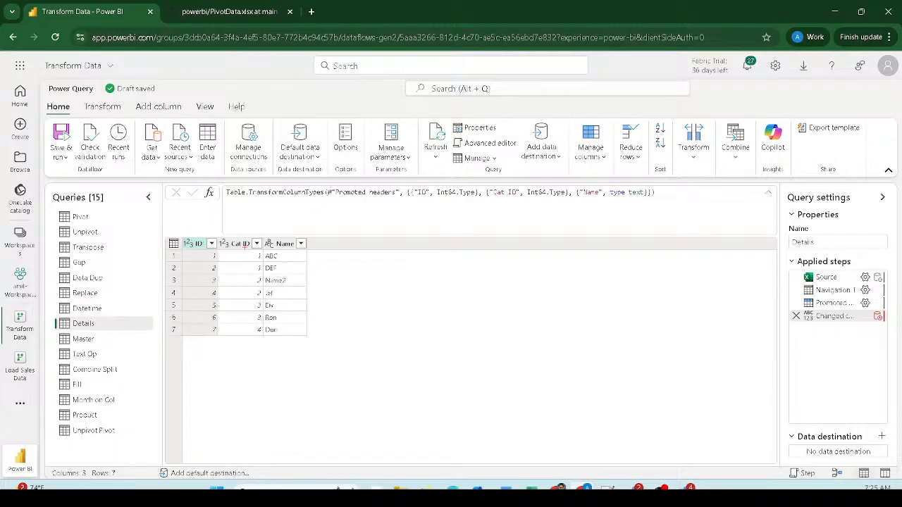
- Go over the Details ID, Cat ID and Name columns, then switch back to Master
mouse_move(244, 247)
mouse_down()
mouse_move(245, 322)
mouse_move(264, 338)
mouse_move(262, 248)
mouse_up()
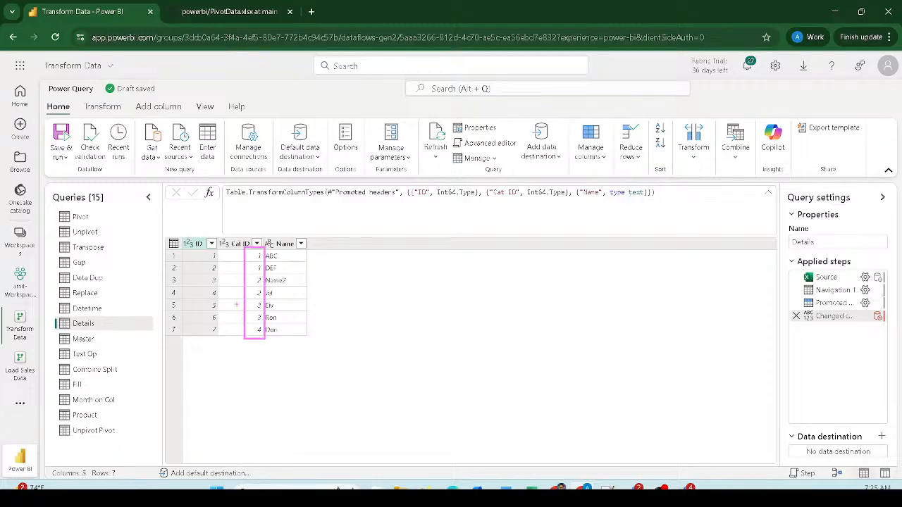
mouse_move(197, 242)
mouse_down()
mouse_move(198, 329)
mouse_move(222, 341)
mouse_up()
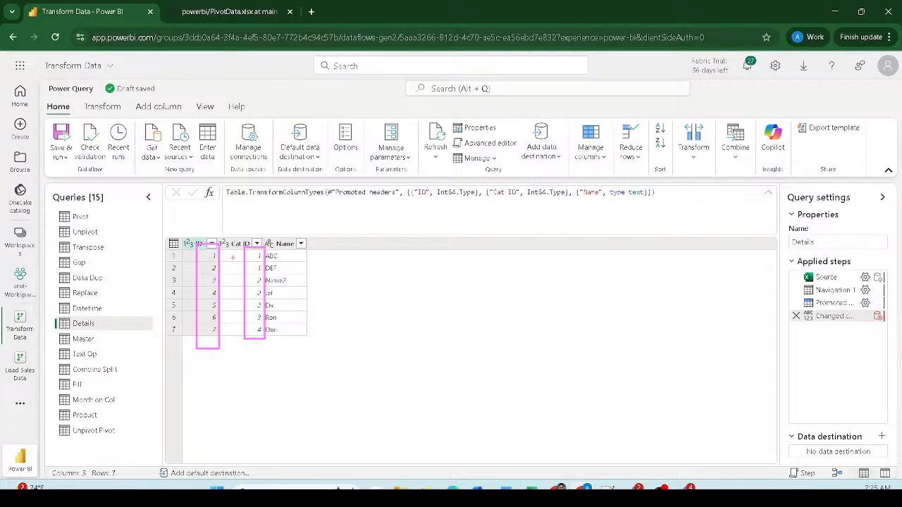
mouse_move(233, 258)
mouse_down()
mouse_move(243, 266)
mouse_move(274, 250)
mouse_up()
mouse_move(246, 281)
mouse_down()
mouse_move(250, 295)
mouse_move(258, 290)
mouse_move(249, 336)
mouse_move(260, 329)
mouse_up()
drag(376, 299, 319, 357)
drag(435, 296, 485, 333)
drag(477, 296, 445, 363)
mouse_move(293, 255)
mouse_down()
mouse_move(352, 242)
mouse_move(286, 272)
mouse_move(322, 259)
mouse_up()
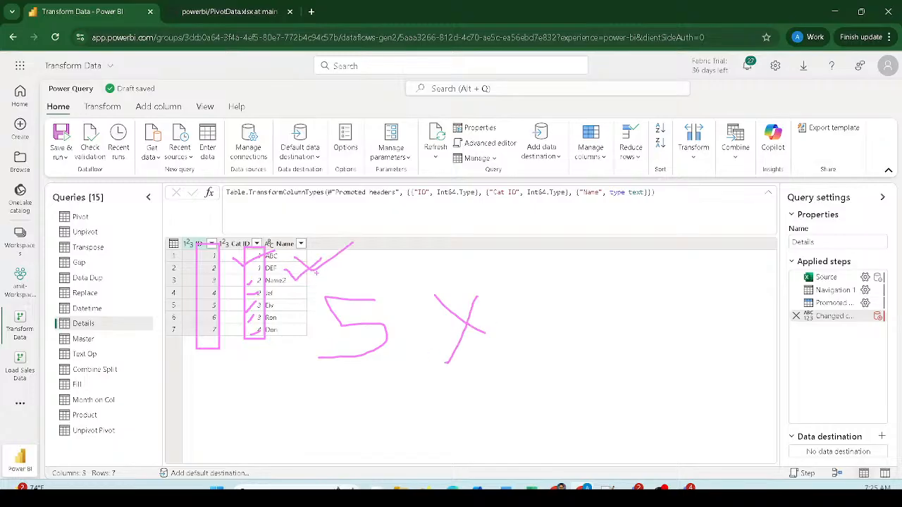
mouse_move(398, 239)
mouse_down()
mouse_move(398, 260)
mouse_move(424, 261)
mouse_move(396, 246)
mouse_up()
key(Escape)
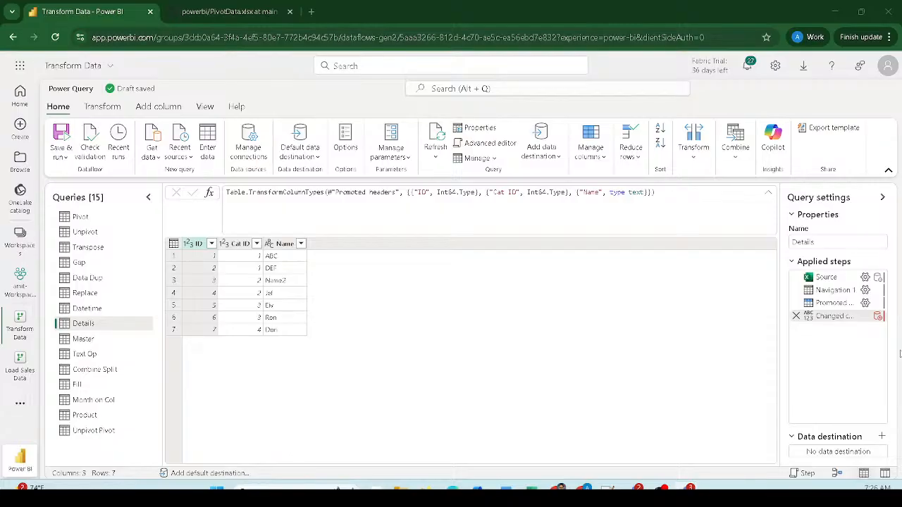
click(109, 346)
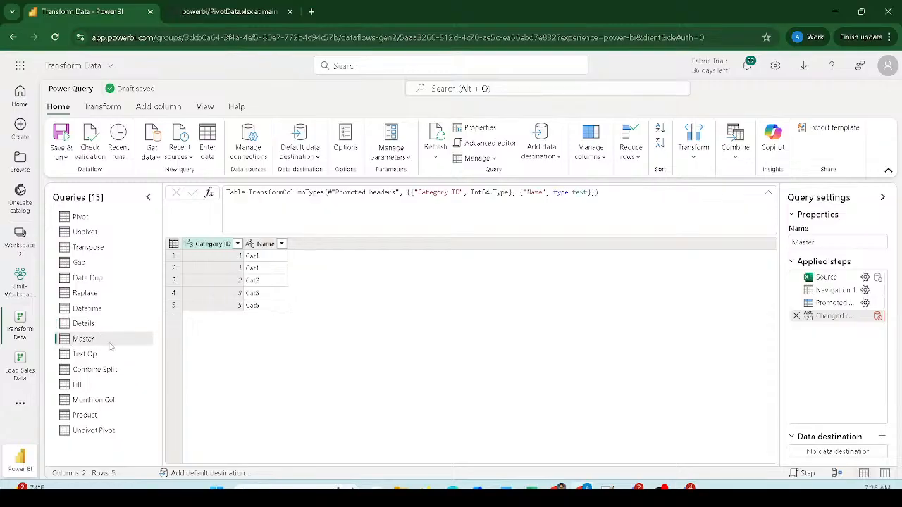
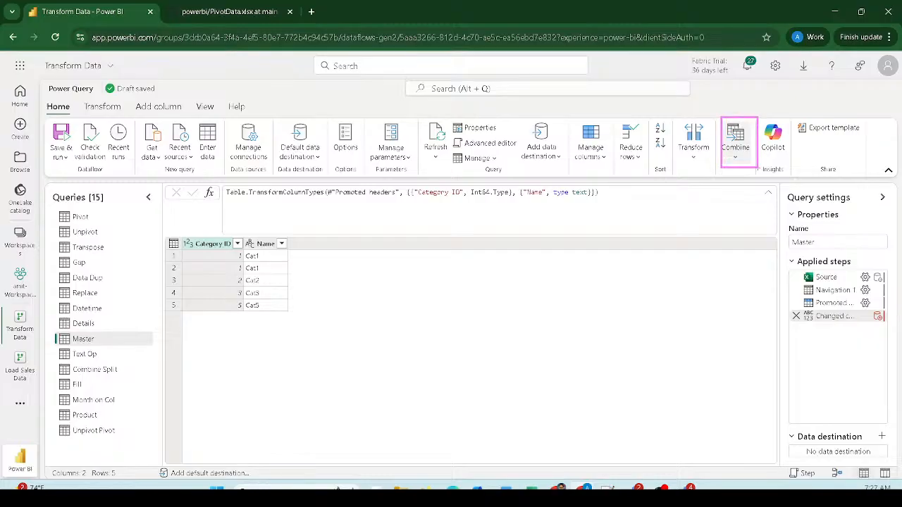
- From Combine, choose Merge queries as new to open the Merge dialog for Master
click(740, 155)
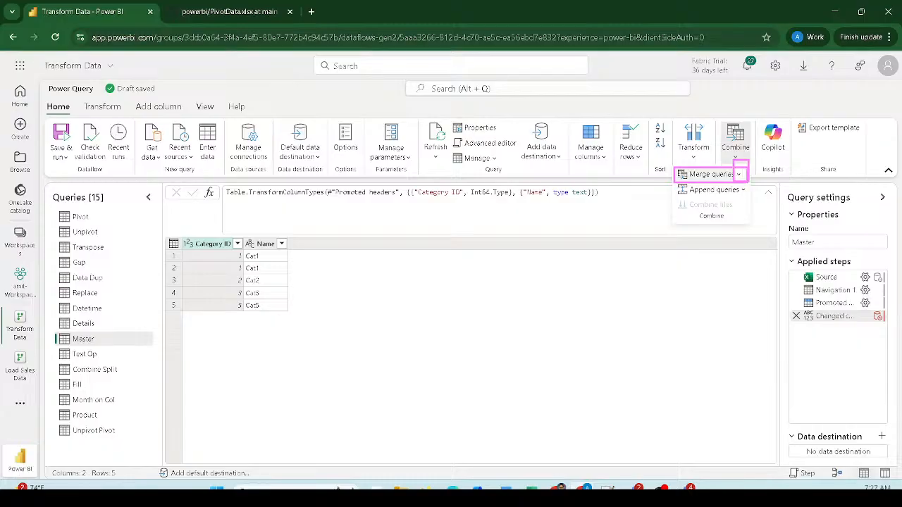
click(738, 174)
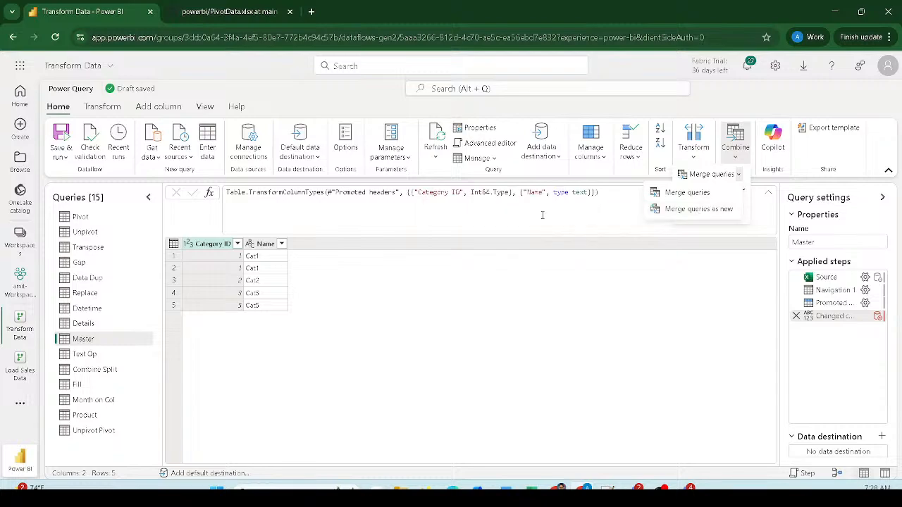
click(685, 210)
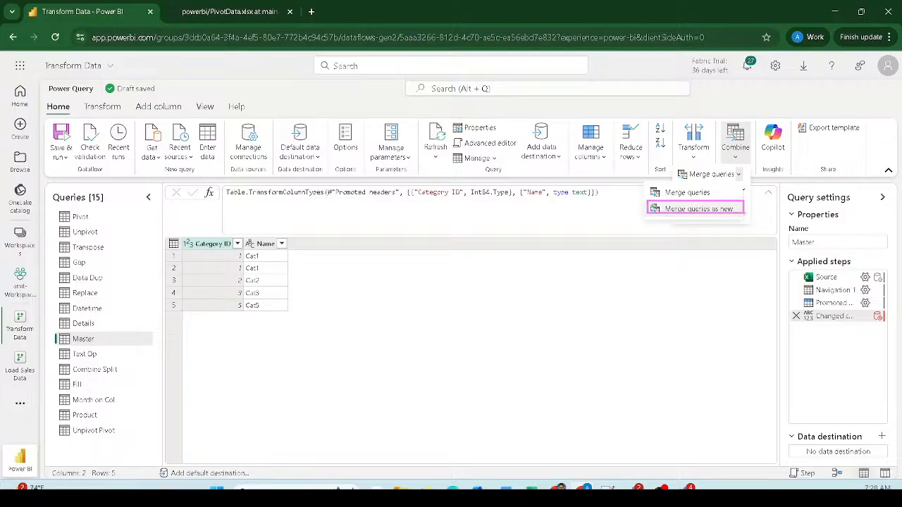
click(716, 209)
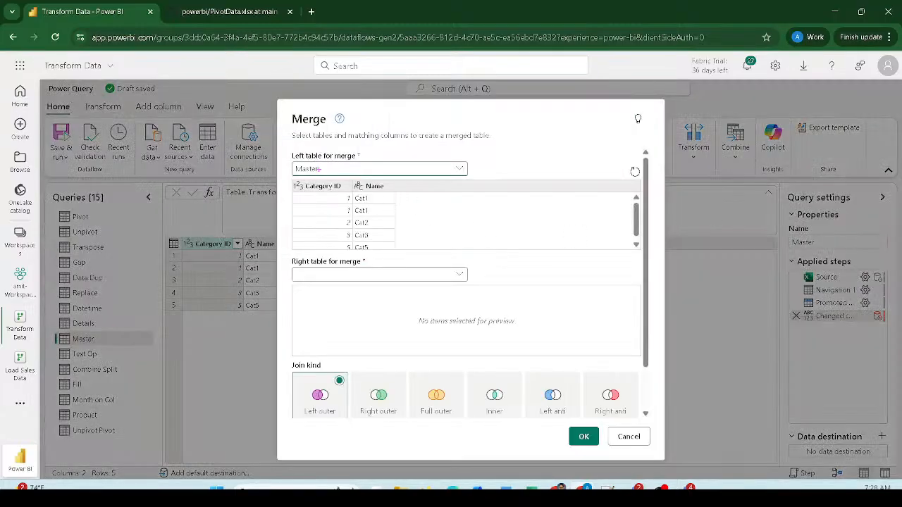
- Choose Details as the second table and match Master's Category ID to Details' Cat ID
mouse_move(272, 141)
mouse_down()
mouse_move(392, 181)
mouse_move(503, 174)
mouse_up()
mouse_move(286, 152)
mouse_down()
mouse_move(375, 249)
mouse_move(410, 255)
mouse_up()
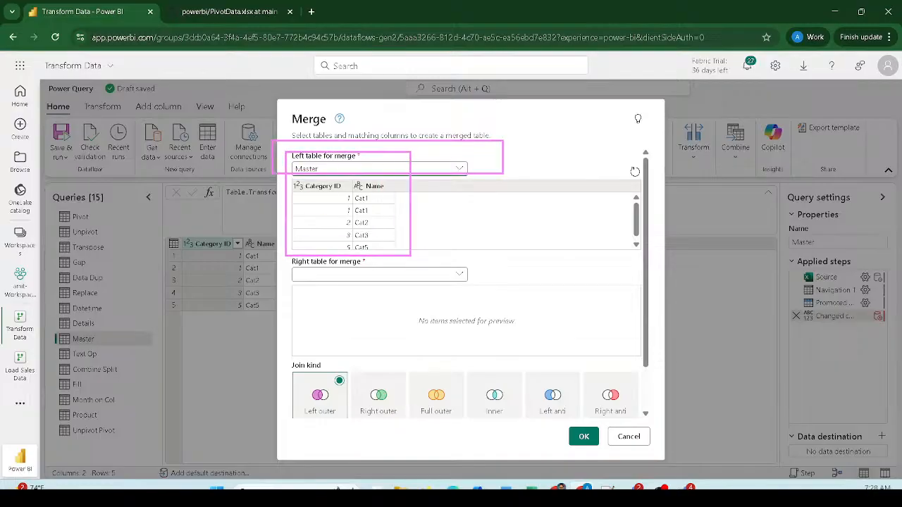
click(374, 277)
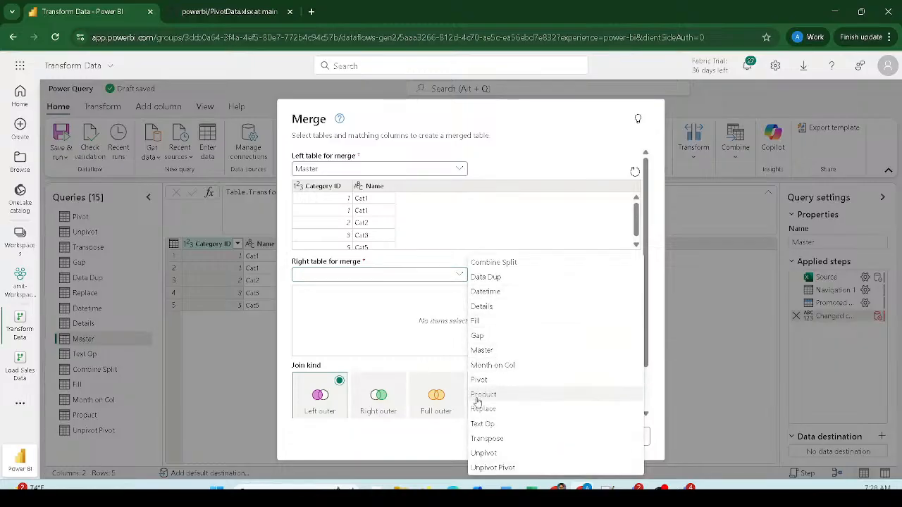
click(487, 309)
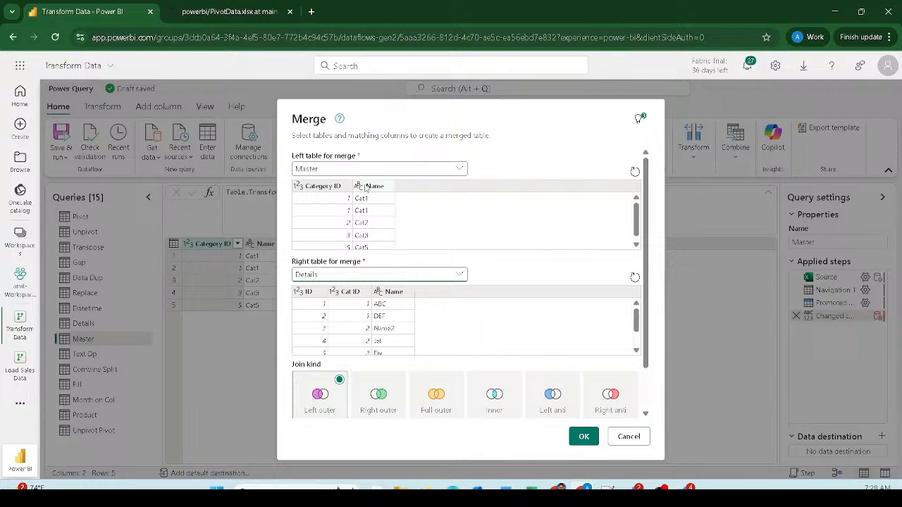
click(329, 188)
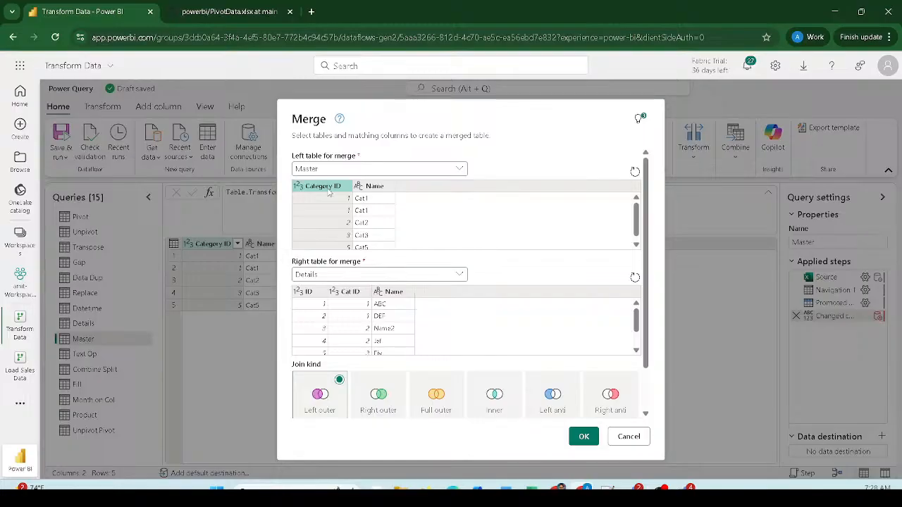
click(345, 296)
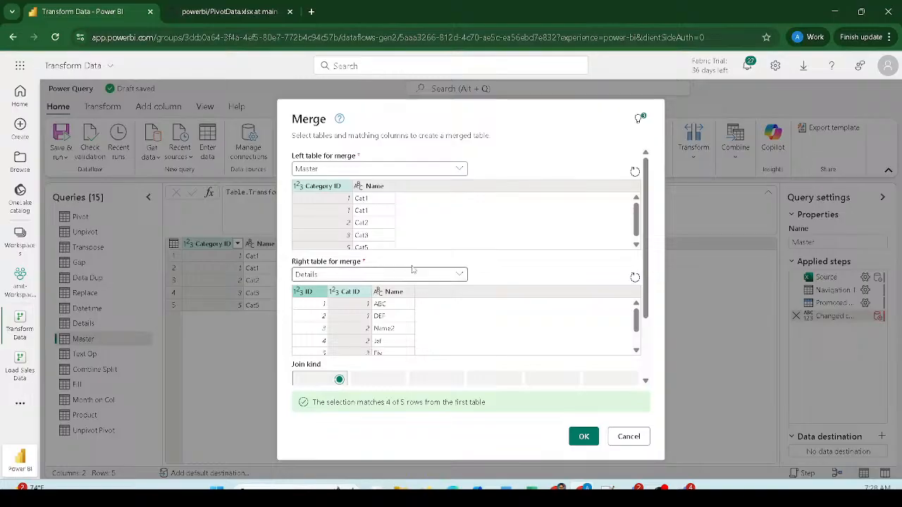
- Try Name as an extra match pair, then drop it and review the 4 of 5 match result
ctrl+click(374, 186)
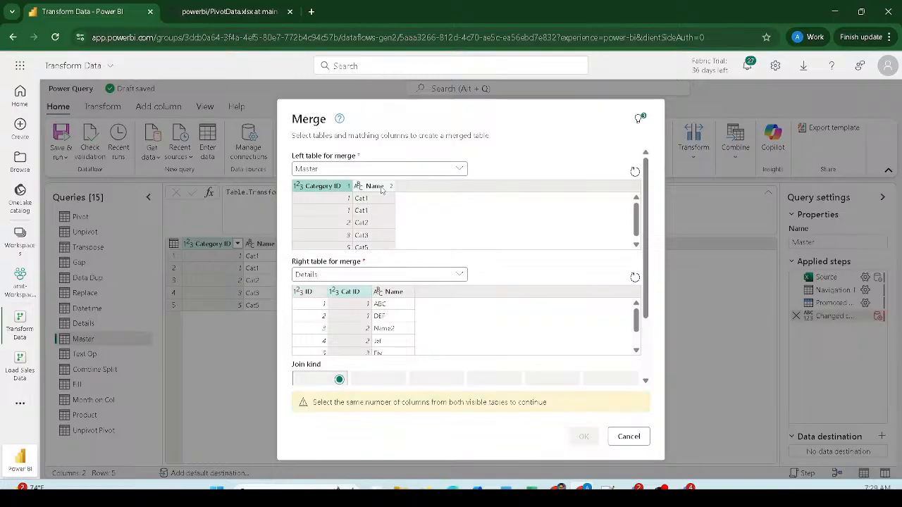
ctrl+click(391, 292)
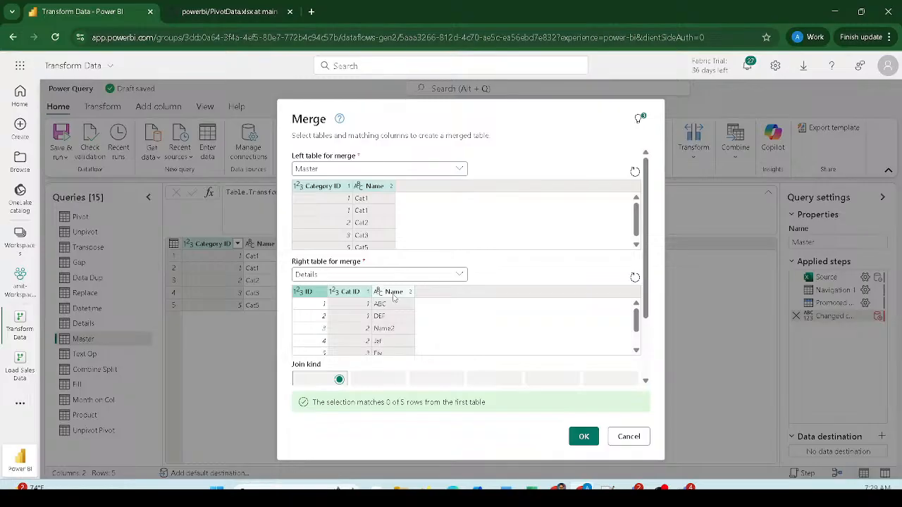
click(393, 297)
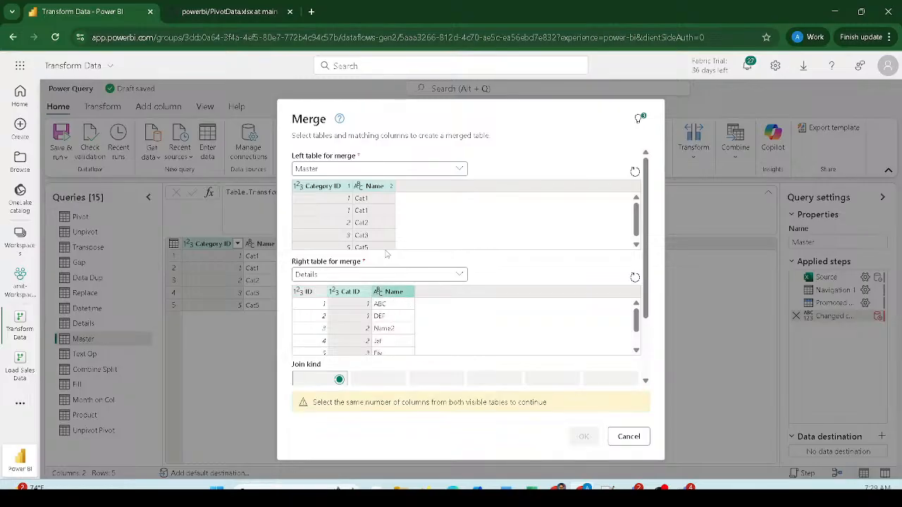
click(374, 187)
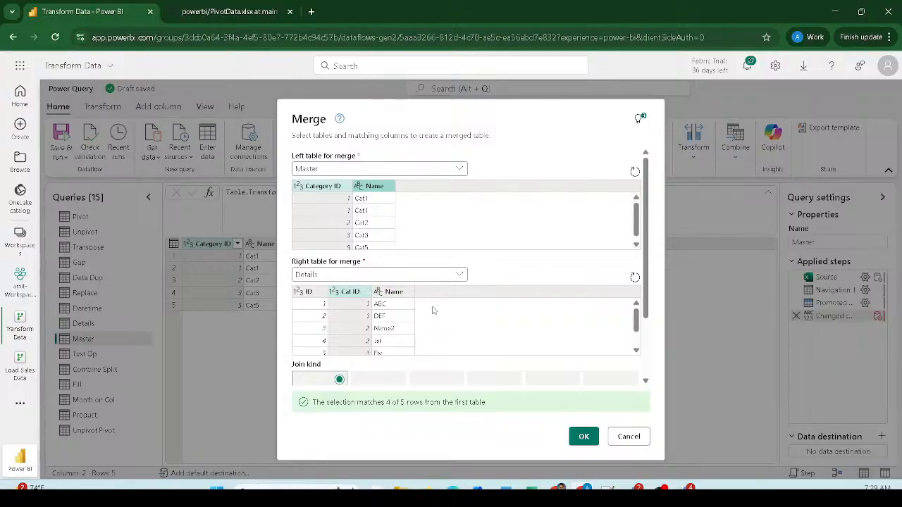
scroll(433, 310, down, 1)
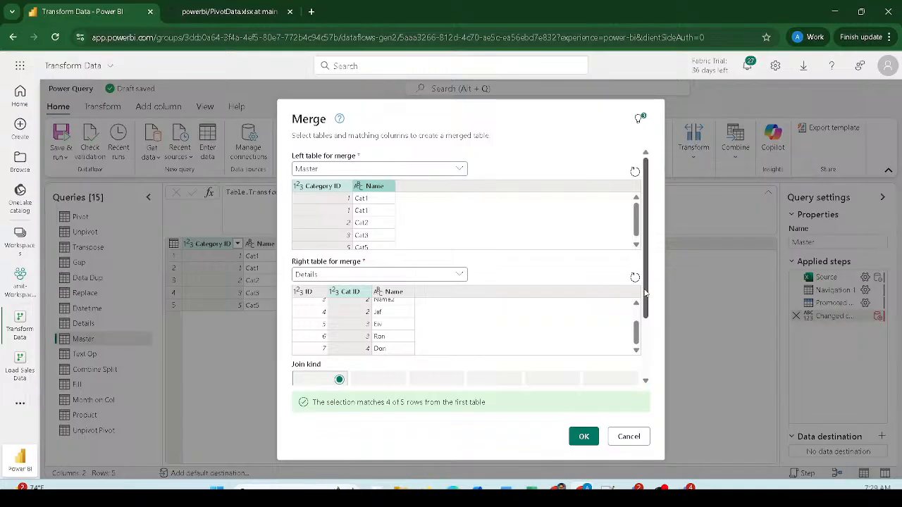
drag(645, 282, 655, 240)
drag(652, 213, 653, 284)
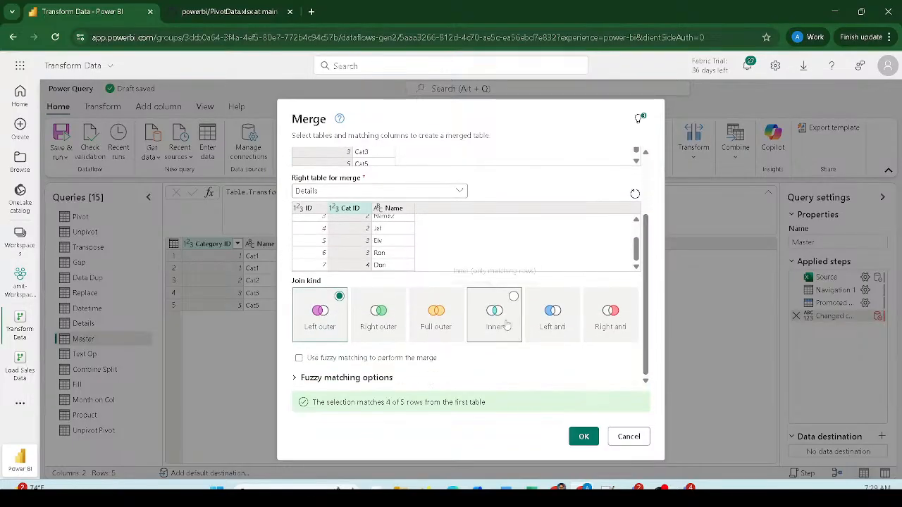
- Switch the join kind to Inner, look over the Fuzzy matching options, and confirm
click(514, 300)
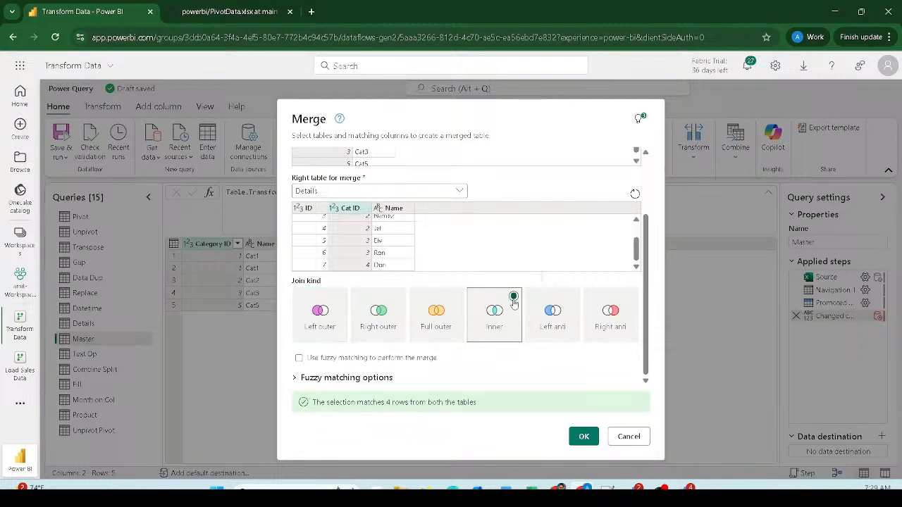
click(301, 379)
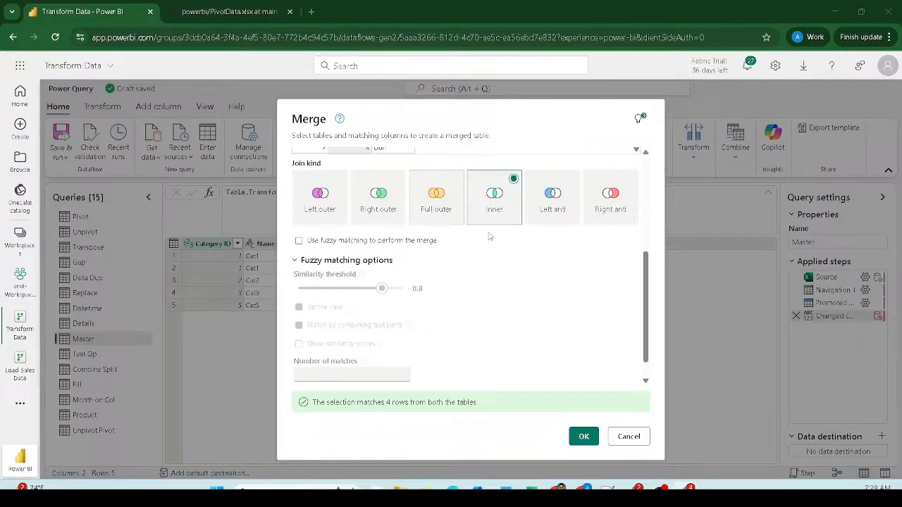
scroll(383, 338, up, 3)
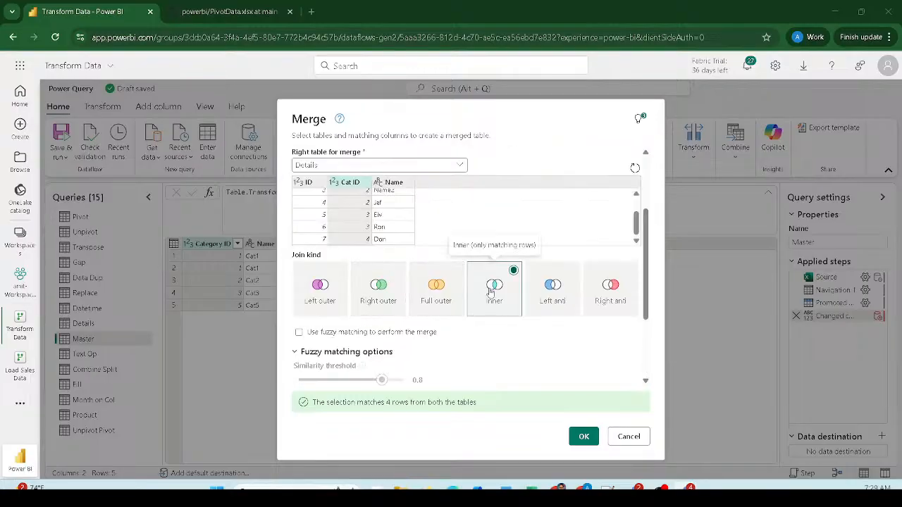
scroll(490, 285, down, 3)
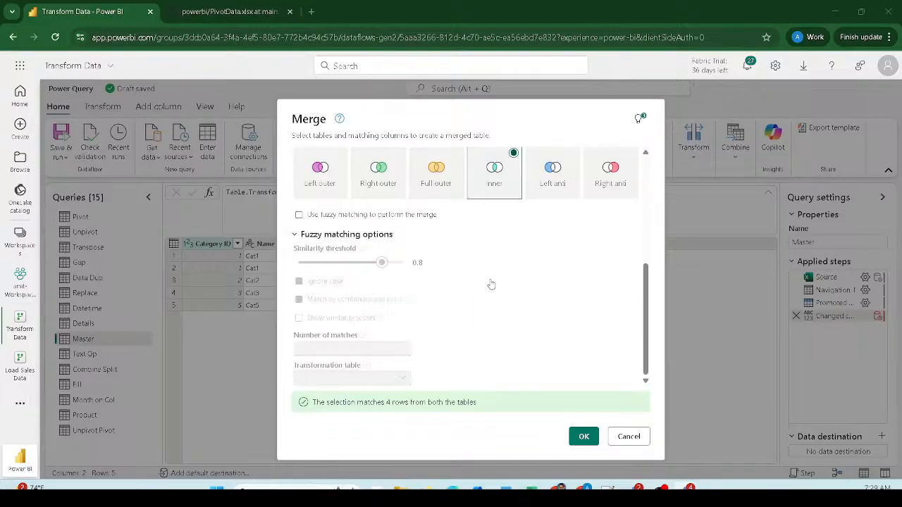
scroll(491, 286, up, 1)
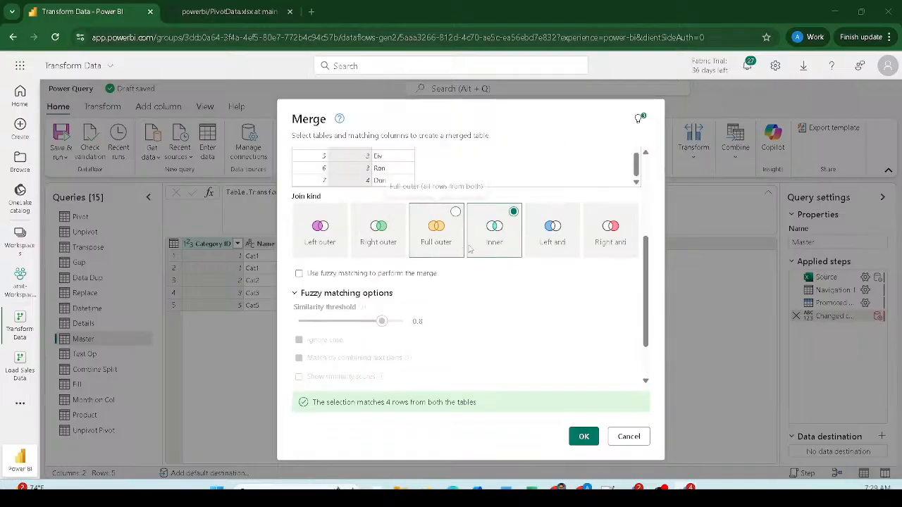
scroll(415, 378, down, 1)
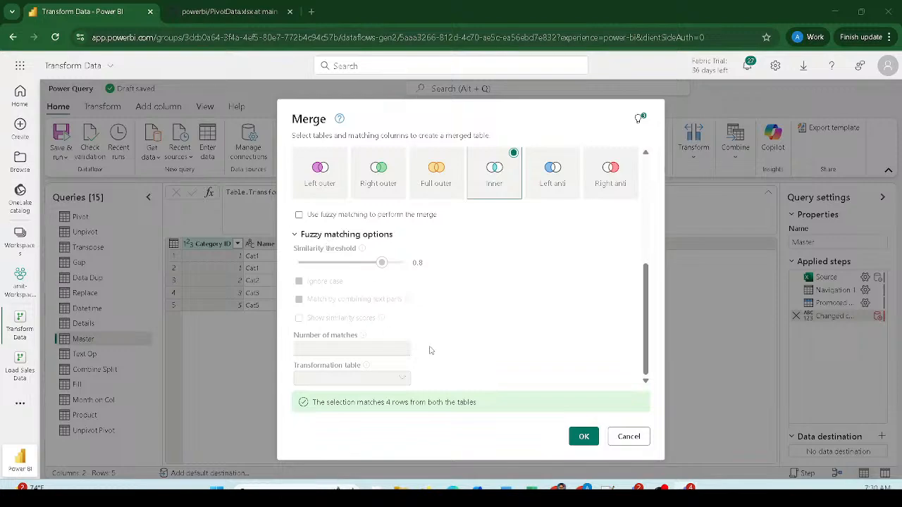
click(582, 437)
- Confirm the merge to create the new Merge query
click(587, 437)
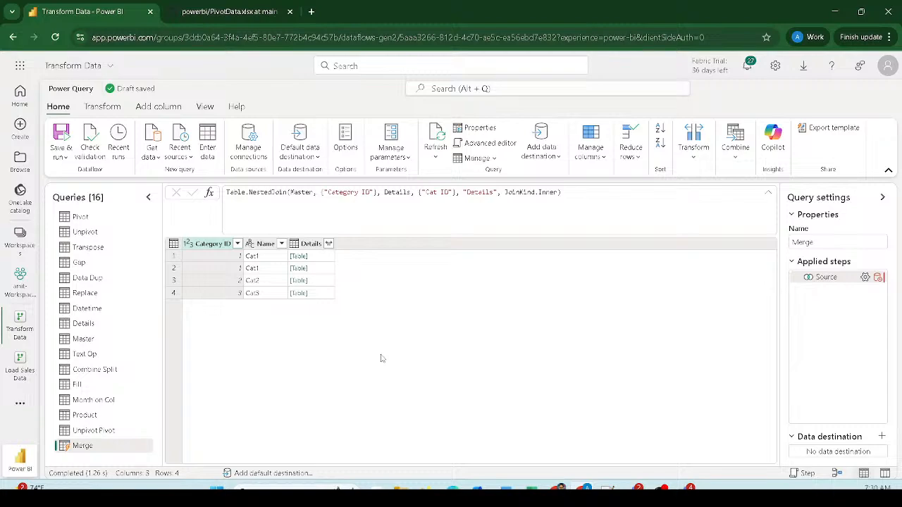
mouse_move(291, 233)
mouse_down()
mouse_move(304, 272)
mouse_move(337, 307)
mouse_up()
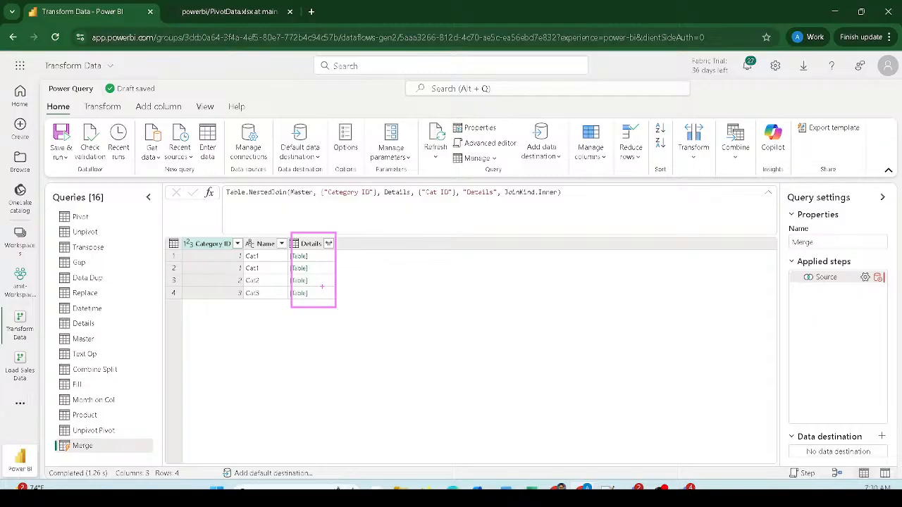
drag(318, 258, 330, 253)
key(Escape)
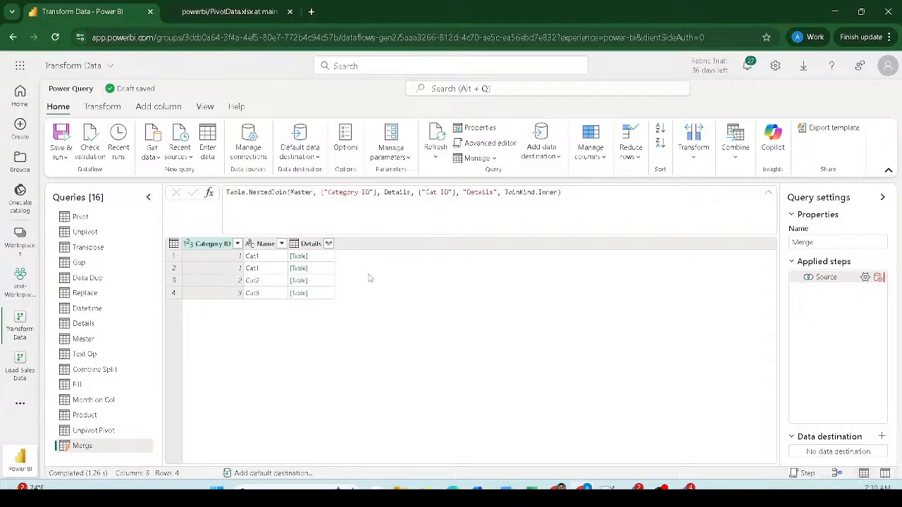
- Preview the nested Details table in each of the four merged rows
click(324, 258)
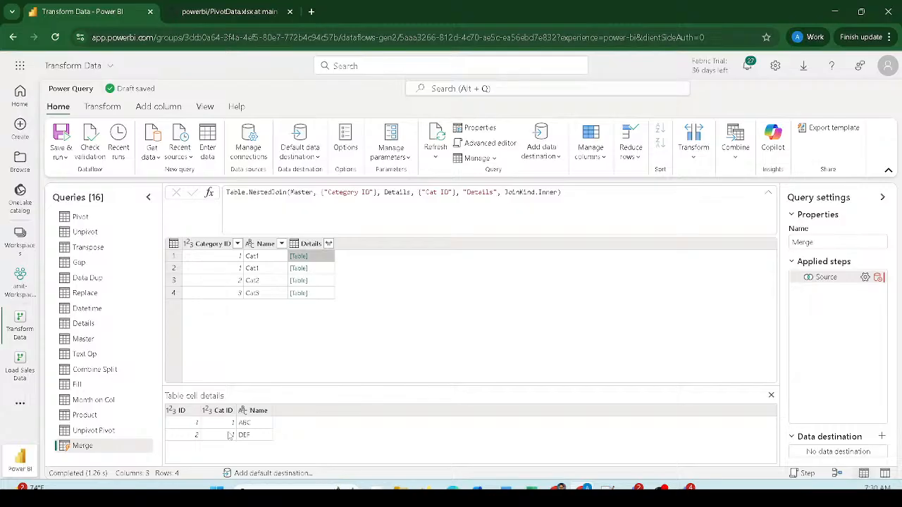
click(322, 274)
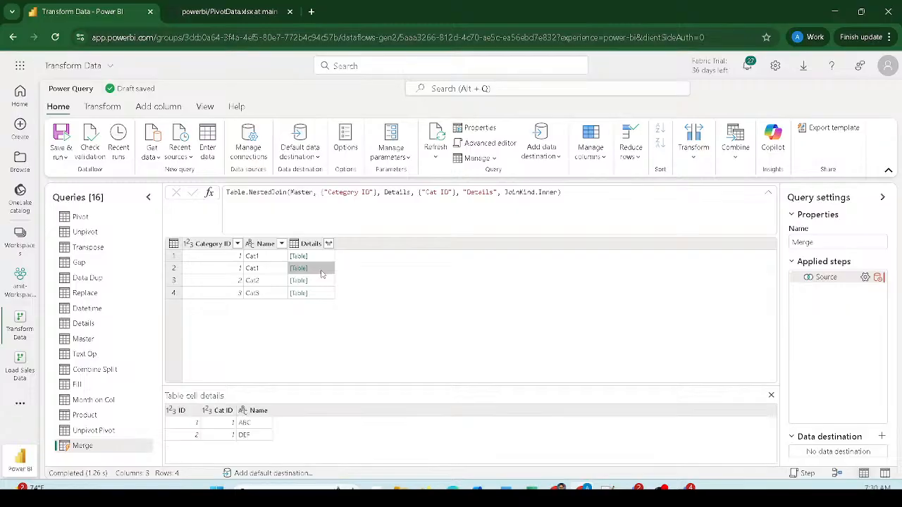
click(325, 281)
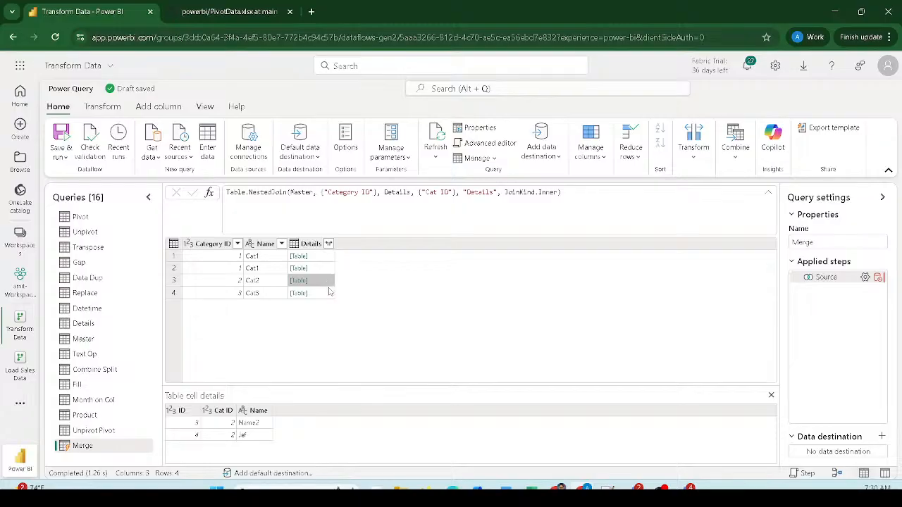
click(330, 294)
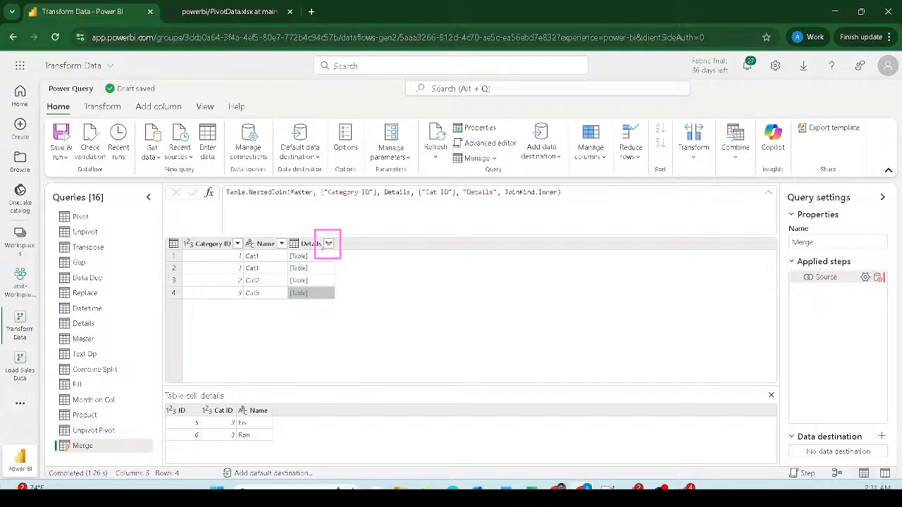
- Expand the Details column into ID and Name only, leaving Cat ID unchecked
click(328, 243)
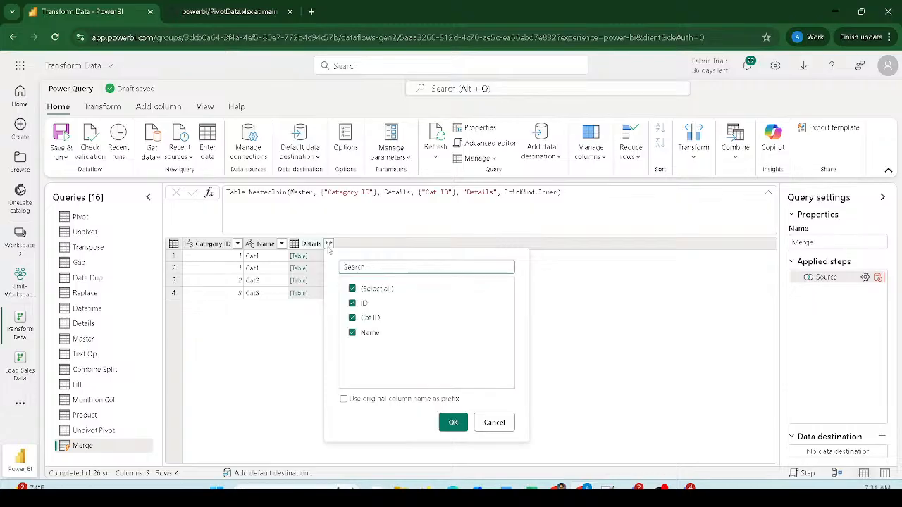
click(352, 317)
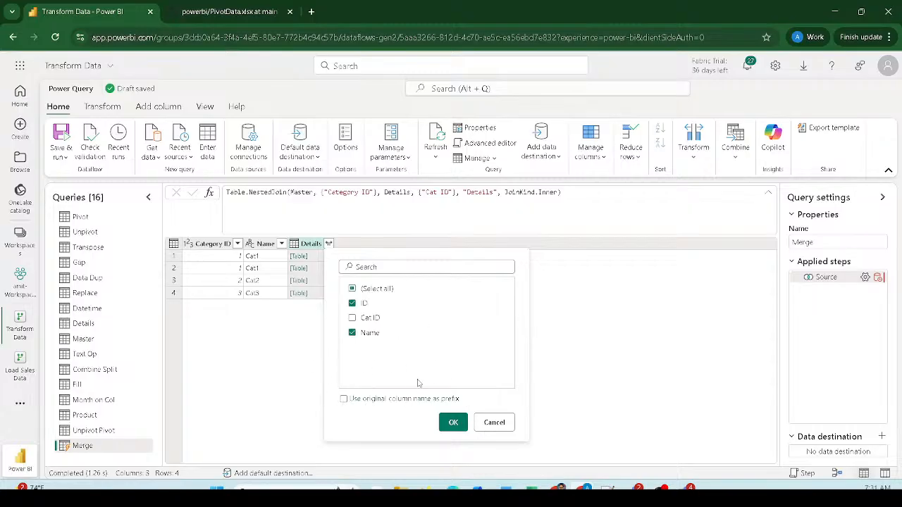
click(452, 422)
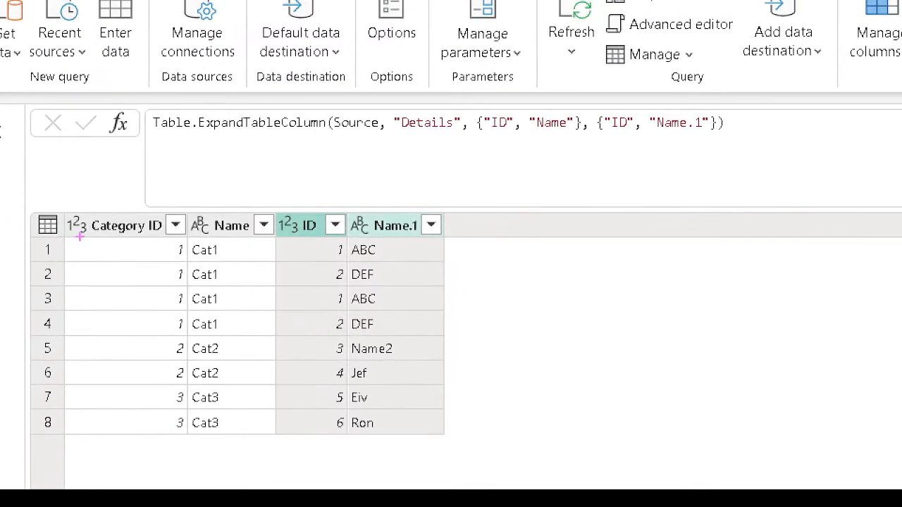
- Select the Source step to view the Table.NestedJoin formula using JoinKind.Inner
mouse_move(63, 238)
mouse_down()
mouse_move(131, 320)
mouse_move(263, 268)
mouse_move(83, 246)
mouse_move(83, 261)
mouse_up()
mouse_move(40, 205)
mouse_down()
mouse_move(268, 328)
mouse_move(481, 341)
mouse_up()
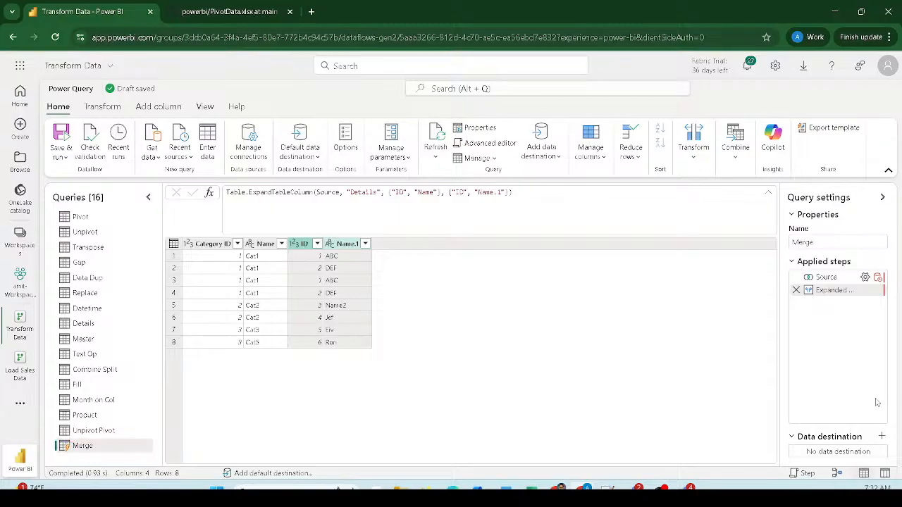
click(832, 279)
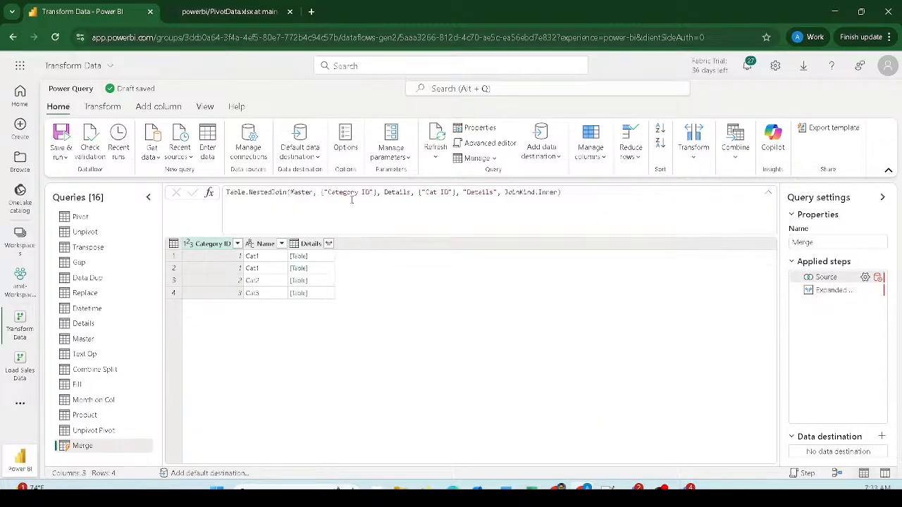
mouse_move(224, 185)
mouse_down()
mouse_move(293, 213)
mouse_move(598, 201)
mouse_up()
- Return to the Expanded step and rename the Merge query to 'Inner'
click(830, 292)
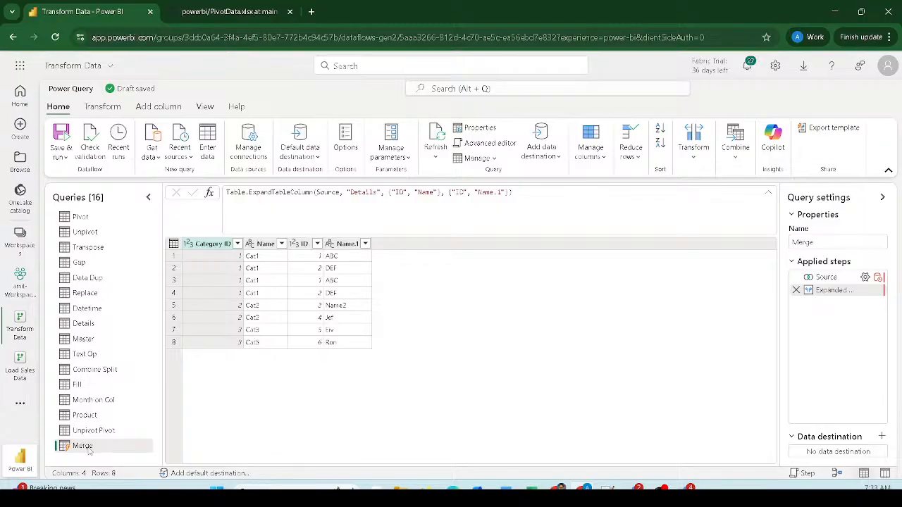
right_click(90, 448)
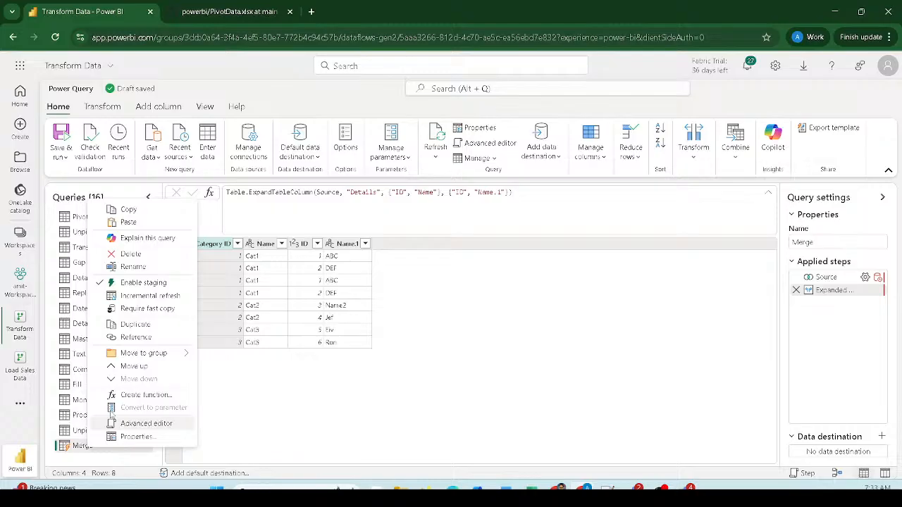
click(134, 268)
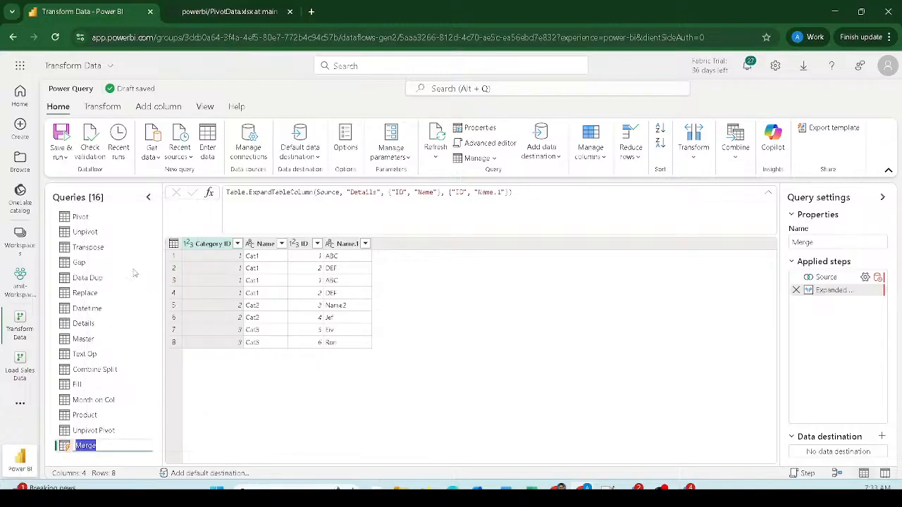
text(Inner)
key(Return)
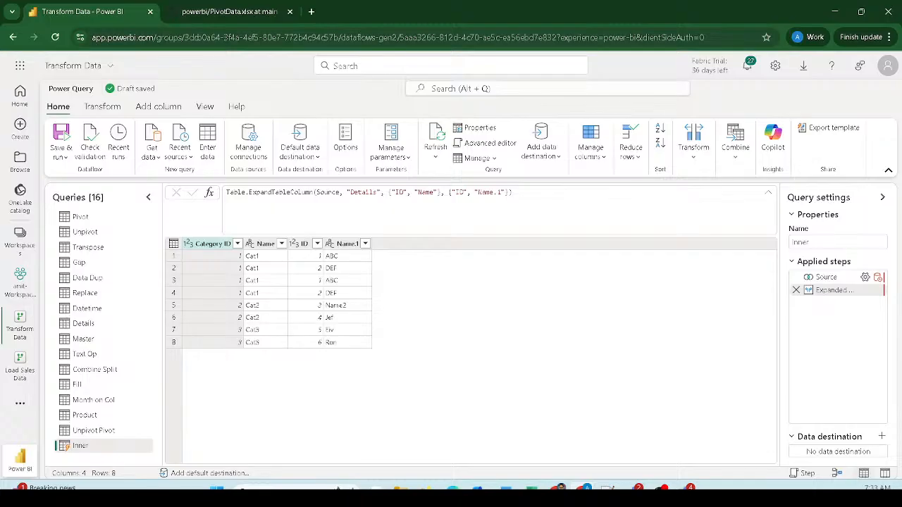
click(684, 487)
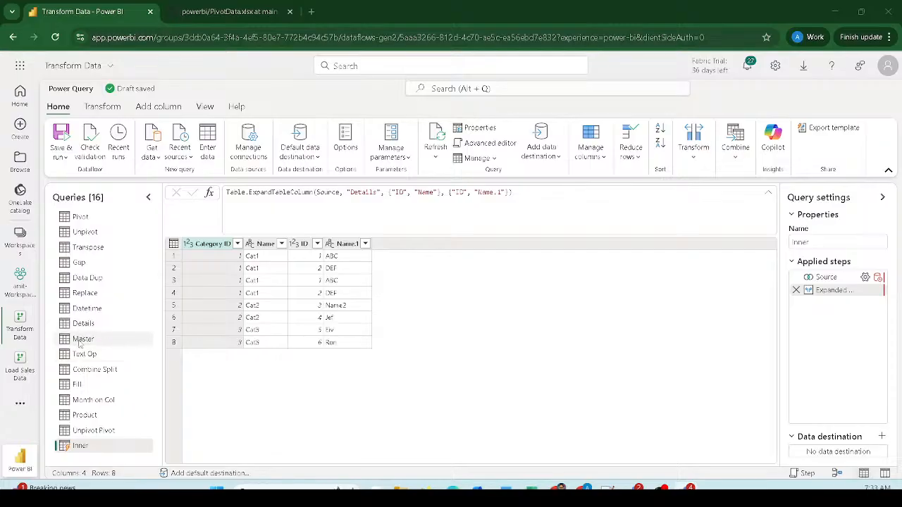
- Select the Master query and choose Merge queries as new from Combine
click(79, 341)
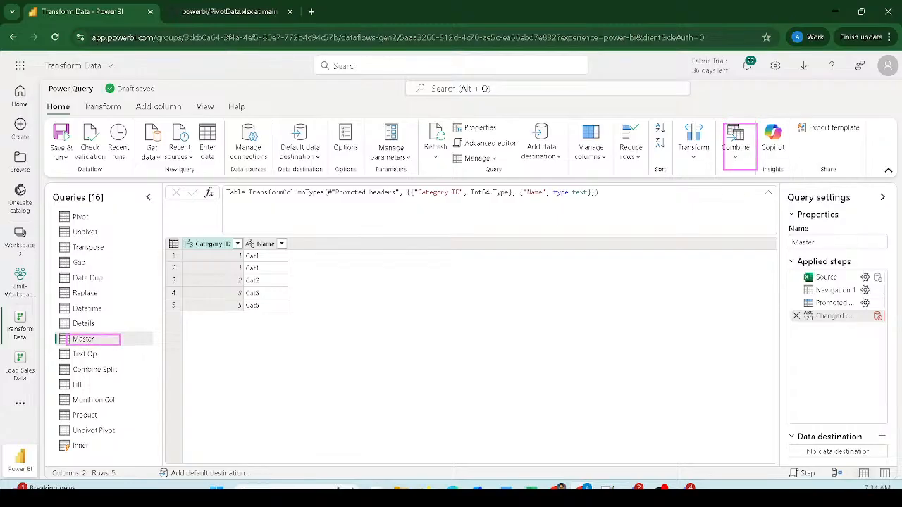
click(743, 162)
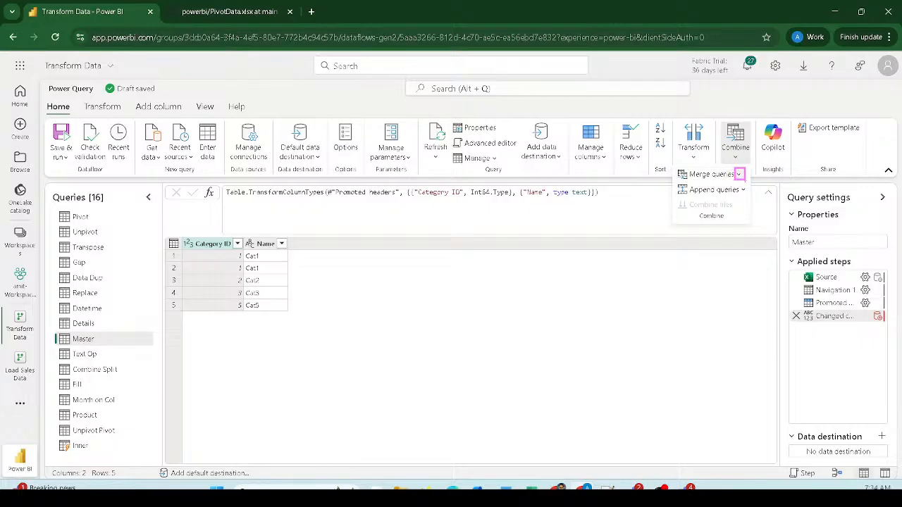
click(739, 174)
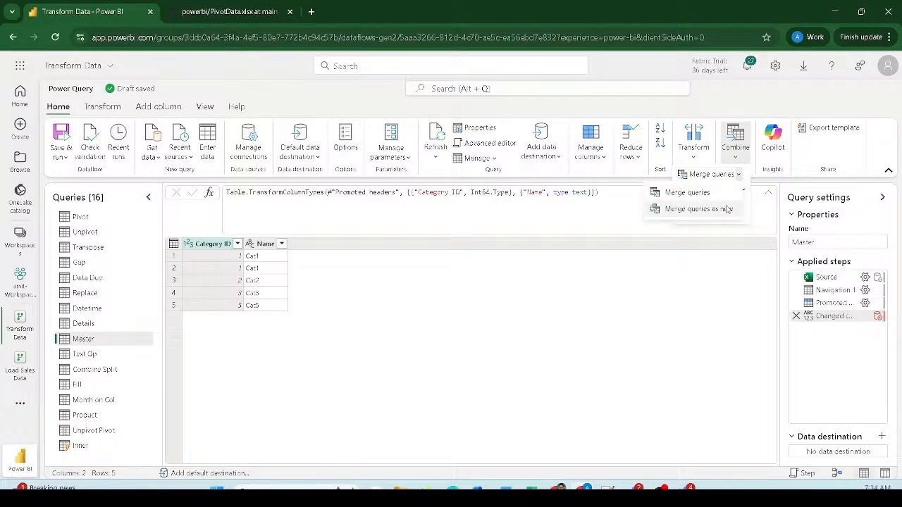
click(725, 209)
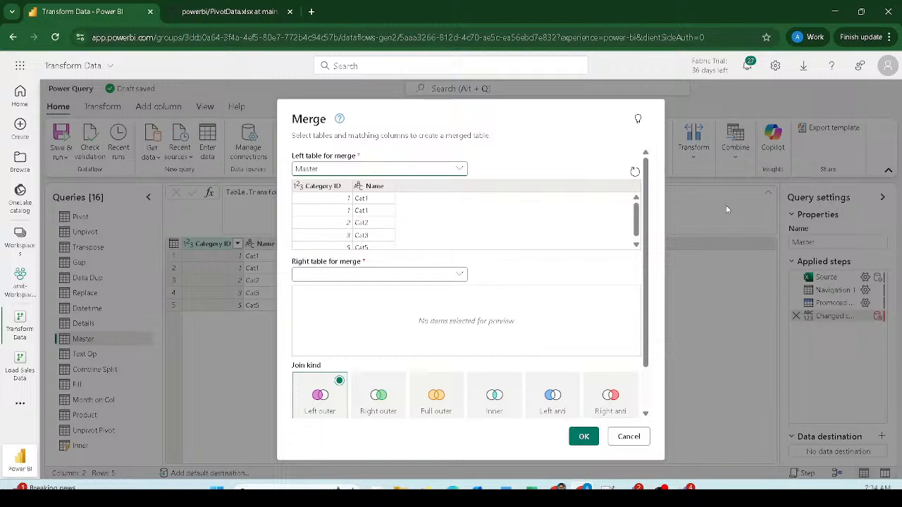
- Pick Details as the right table, match Category ID to Cat ID, and keep Left outer
click(453, 281)
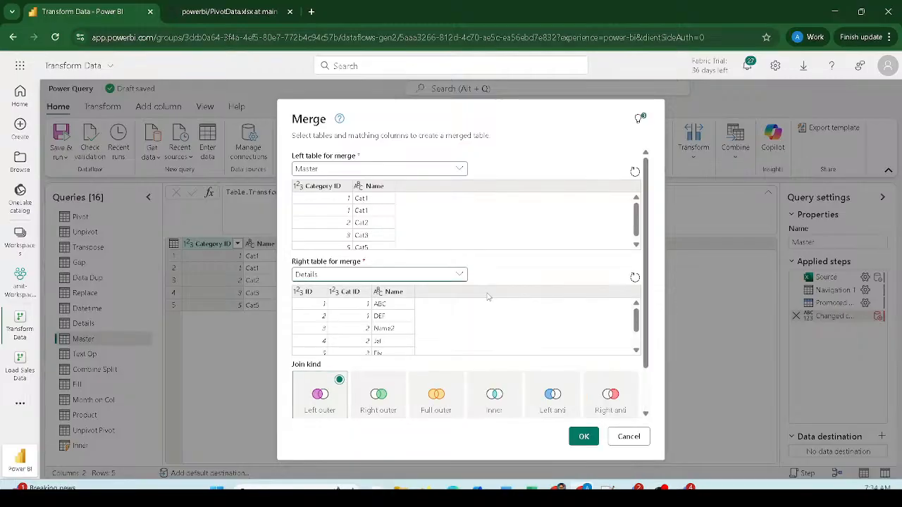
click(485, 292)
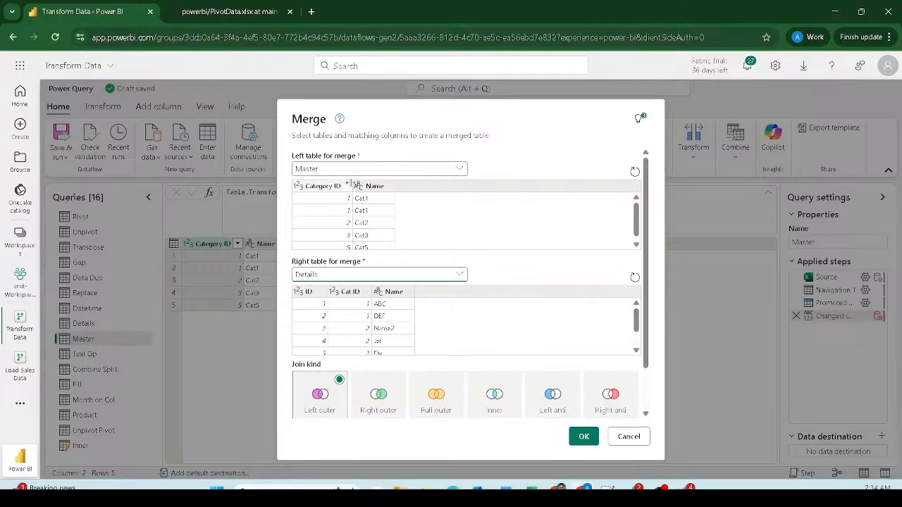
click(330, 188)
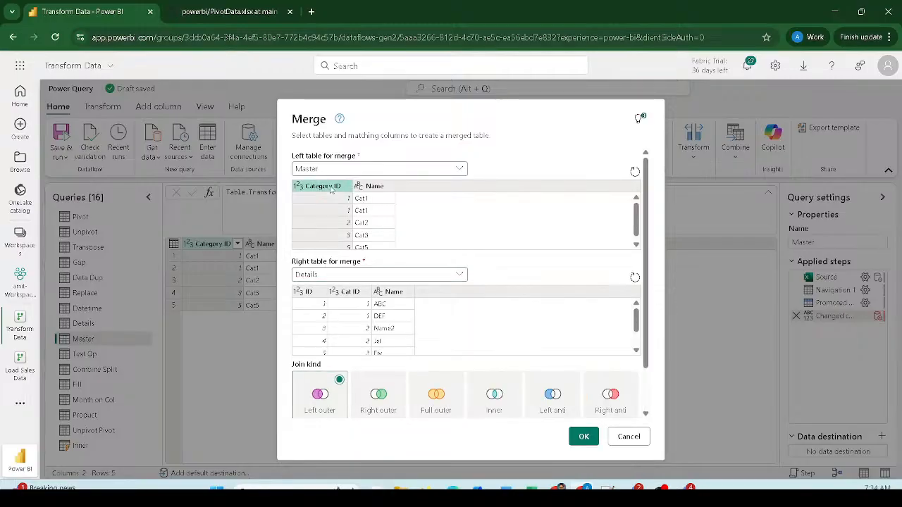
click(346, 293)
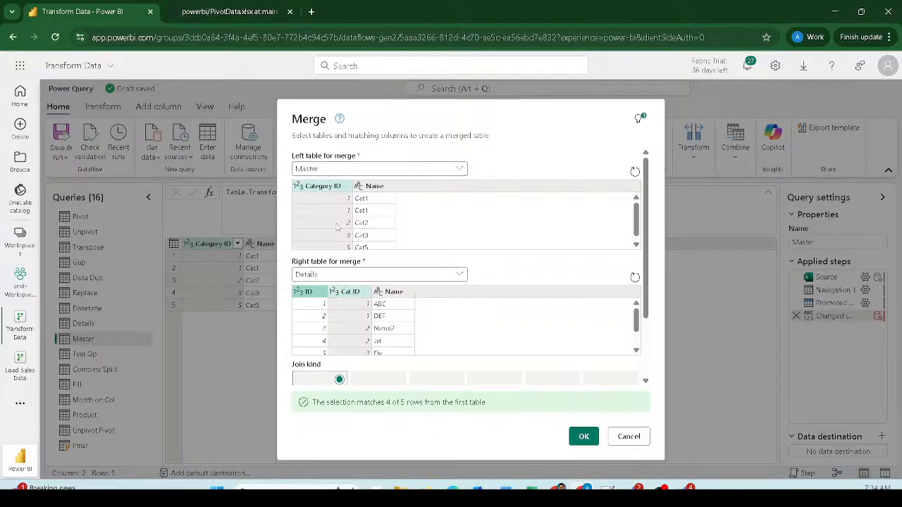
scroll(343, 301, down, 2)
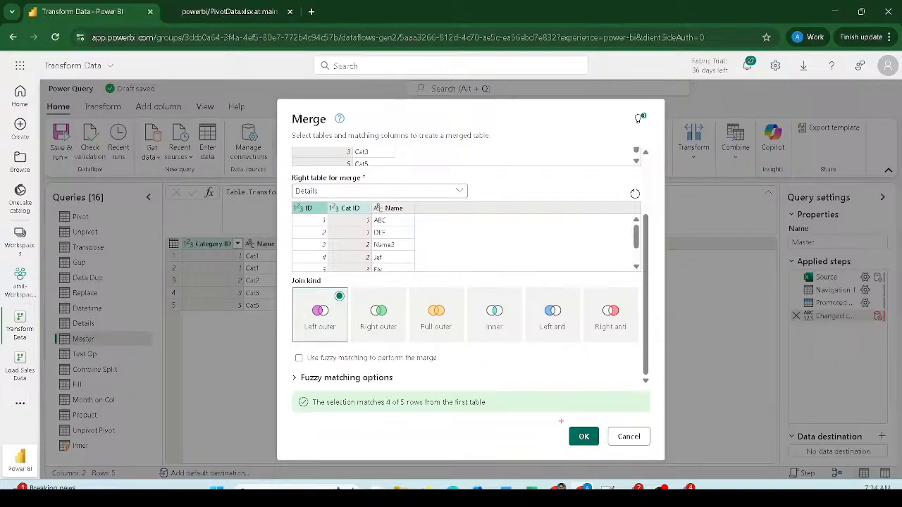
drag(561, 421, 604, 451)
click(597, 437)
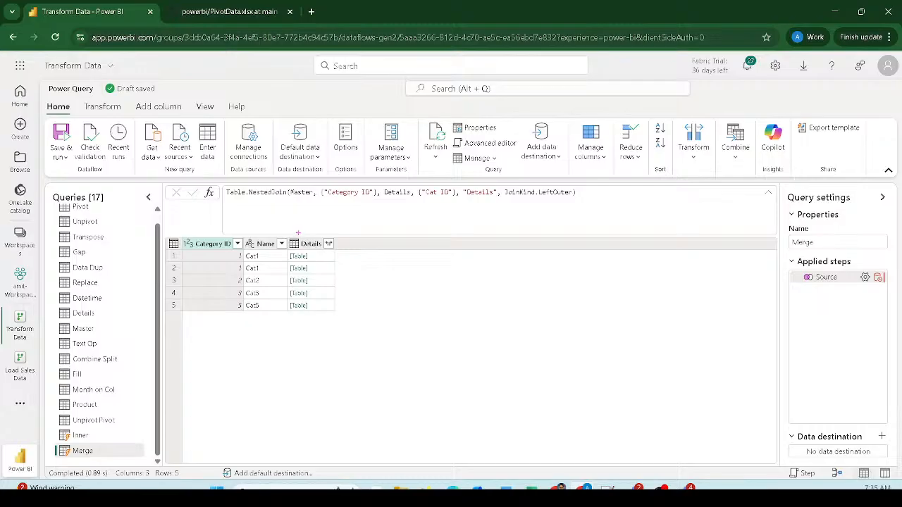
- Preview the Cat5 row's empty nested table, then bring up the ID, Cat ID and Name expand choices
drag(298, 232, 345, 316)
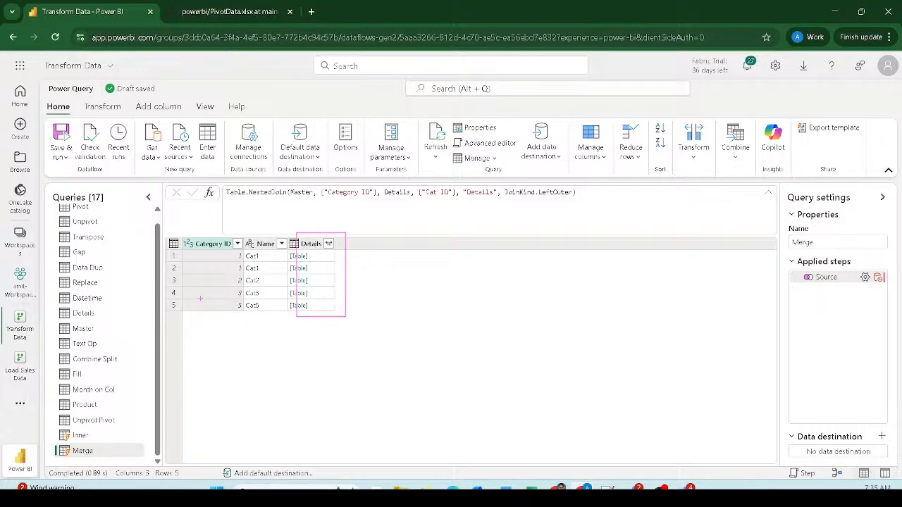
drag(201, 299, 350, 317)
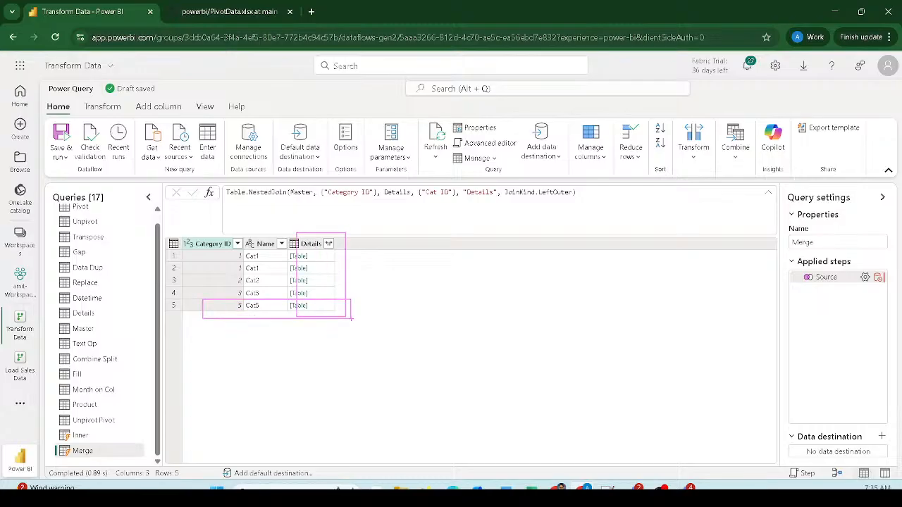
key(Escape)
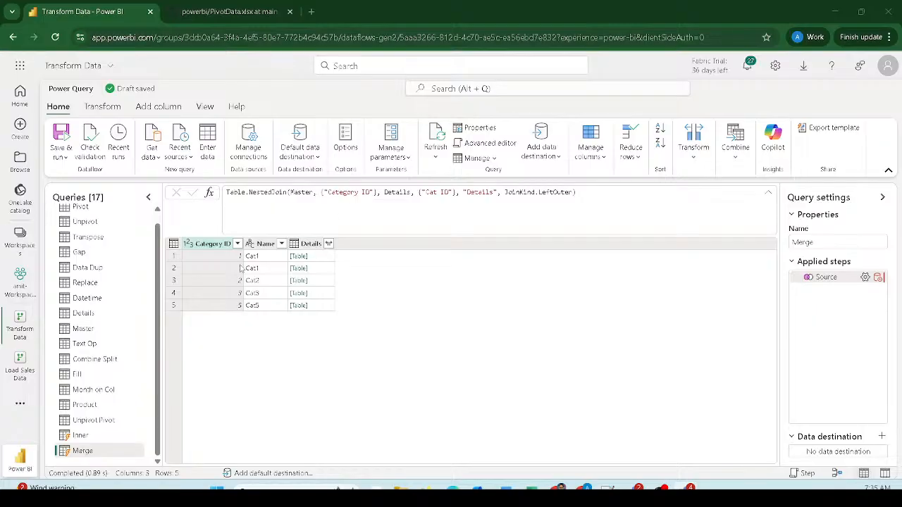
drag(182, 247, 344, 299)
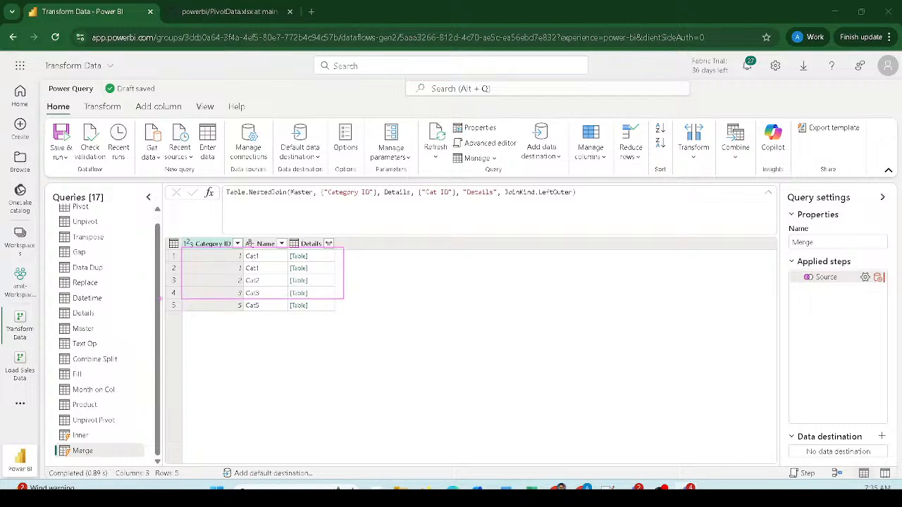
drag(182, 299, 338, 312)
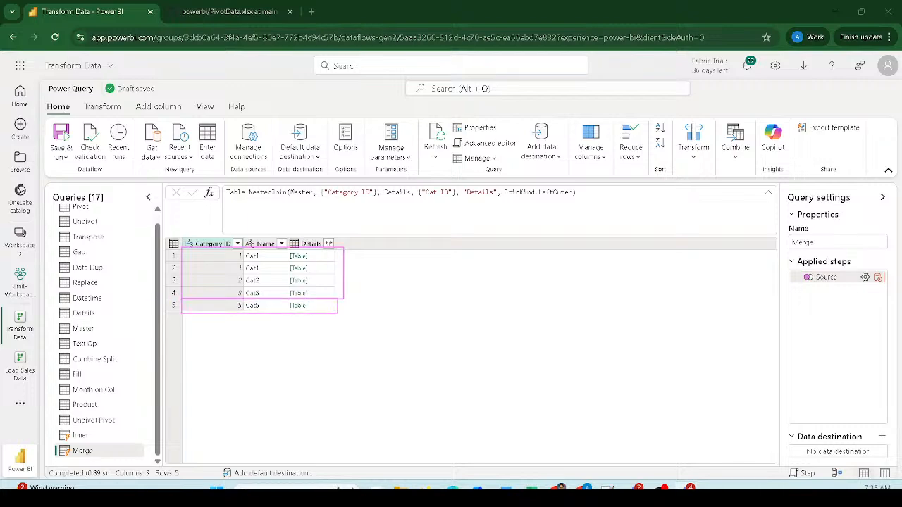
click(328, 306)
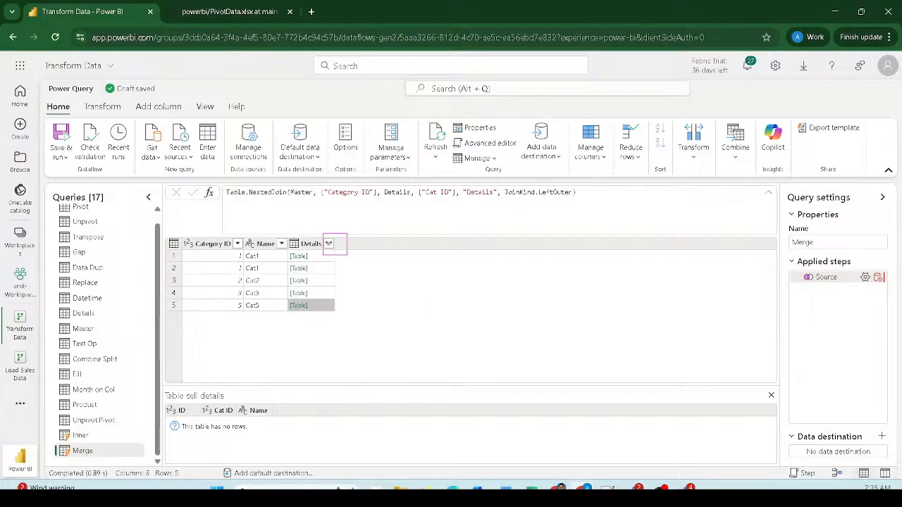
click(328, 243)
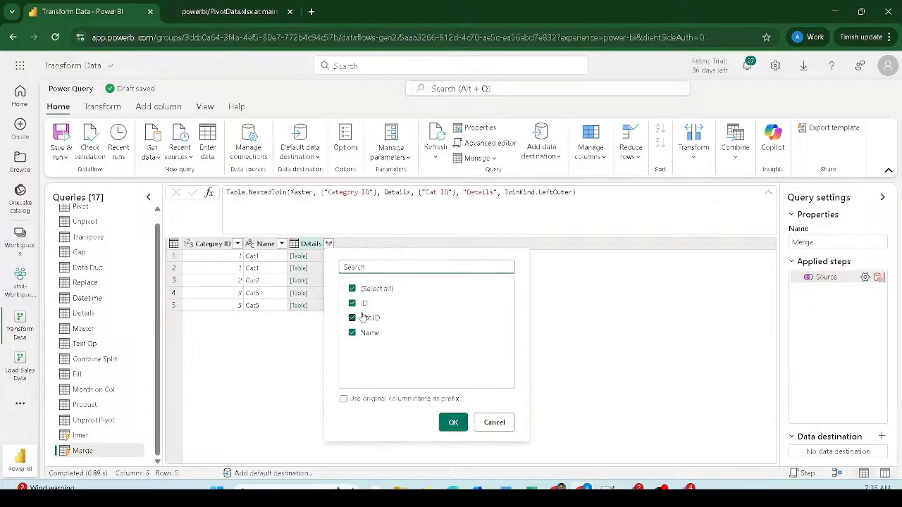
- Expand all Details columns into ID, Cat ID and Name.1, yielding 9 rows with nulls for Cat5
click(453, 422)
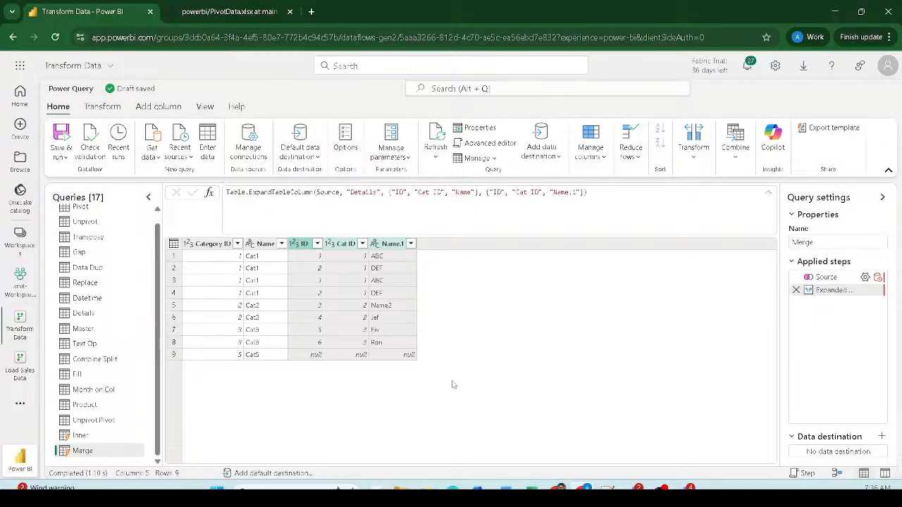
drag(290, 350, 429, 367)
drag(326, 234, 369, 373)
double_click(108, 452)
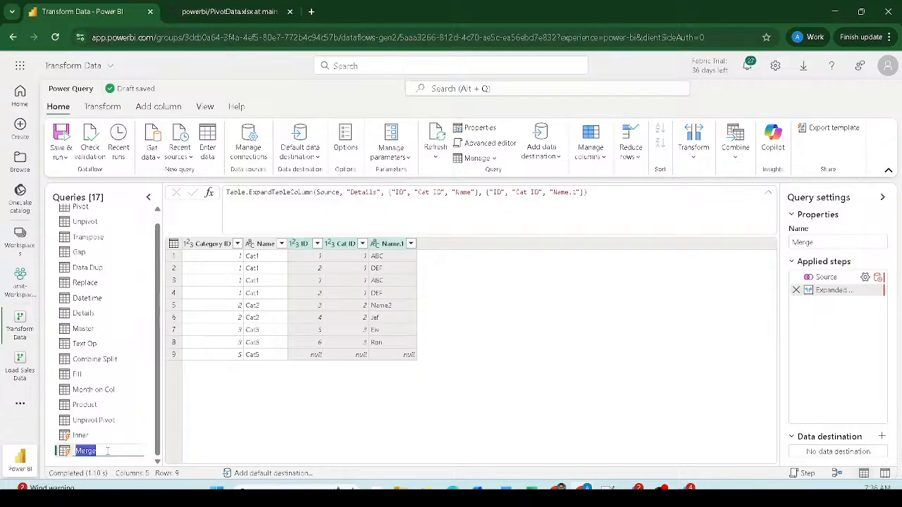
text(Left)
key(Return)
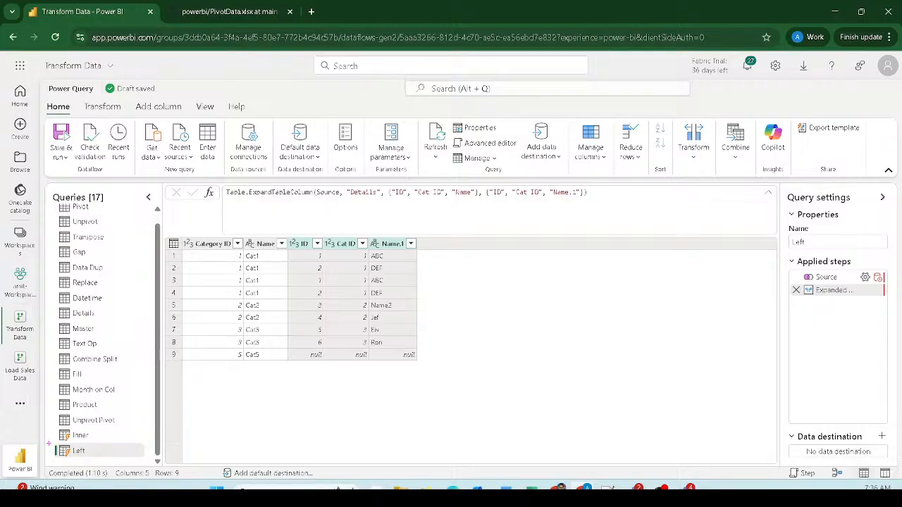
drag(49, 443, 148, 463)
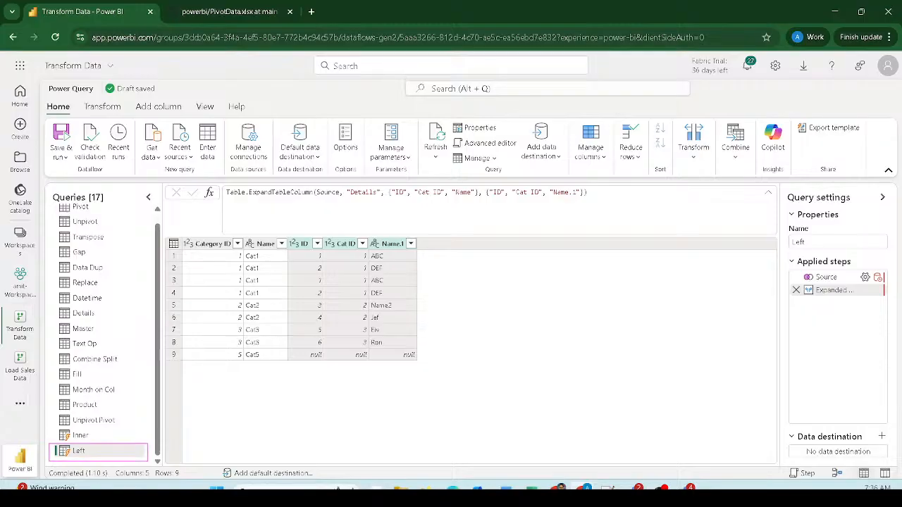
key(Escape)
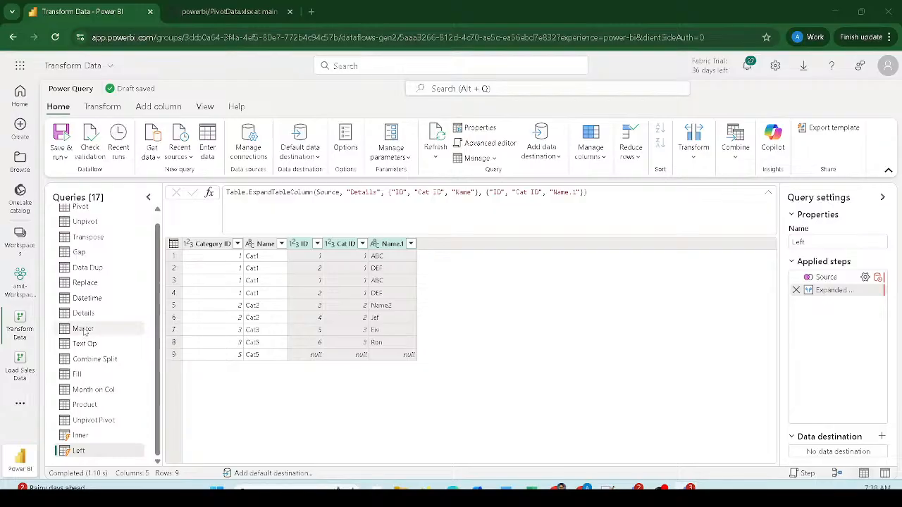
- Select the Master query and start Merge queries as new with Master as the left table
scroll(89, 336, up, 1)
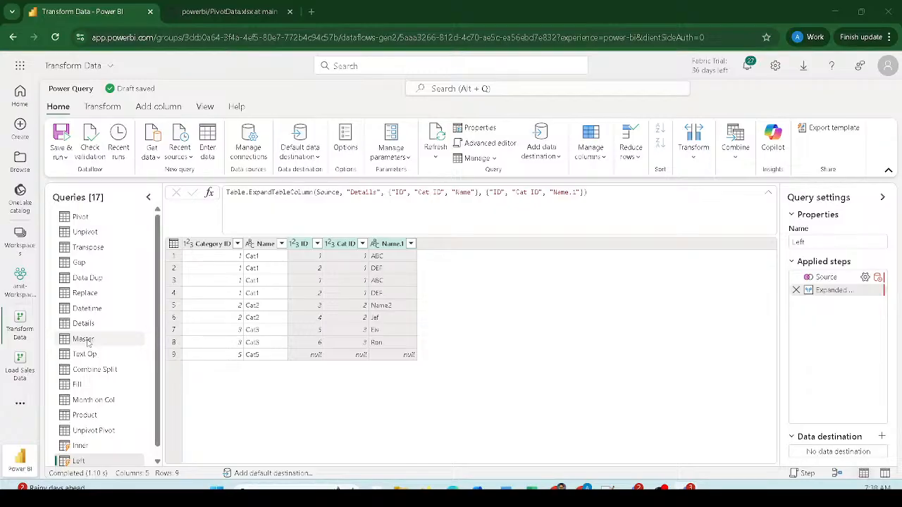
click(90, 342)
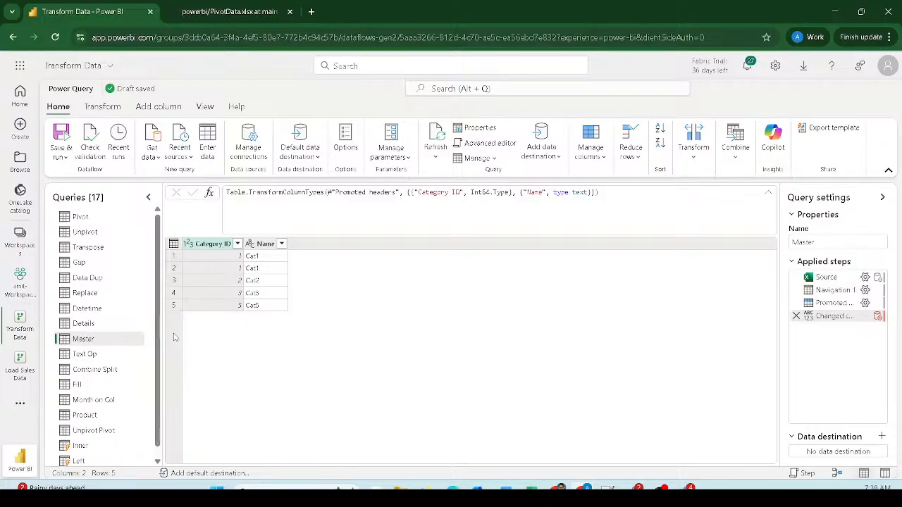
click(734, 160)
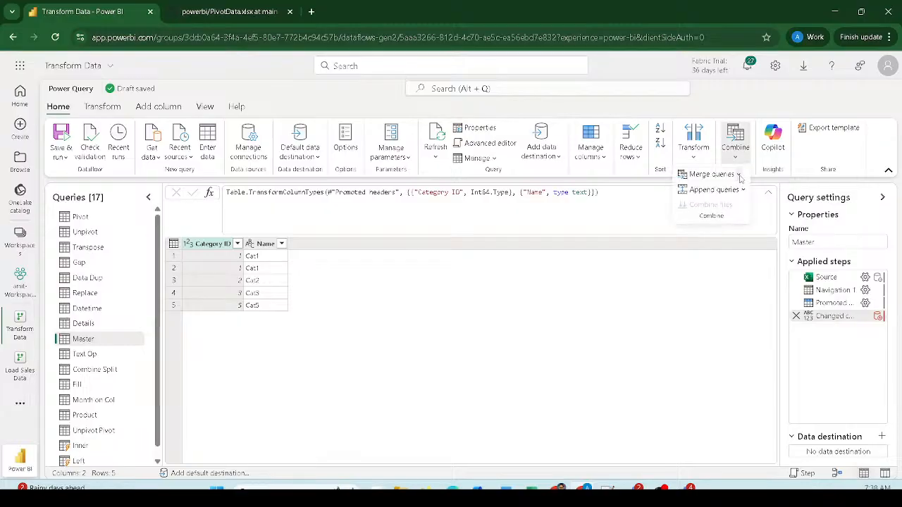
click(739, 175)
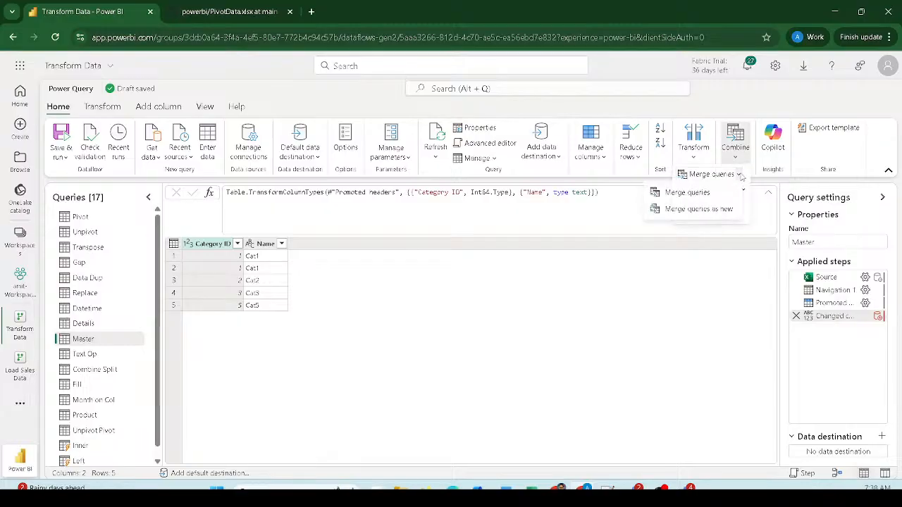
click(720, 209)
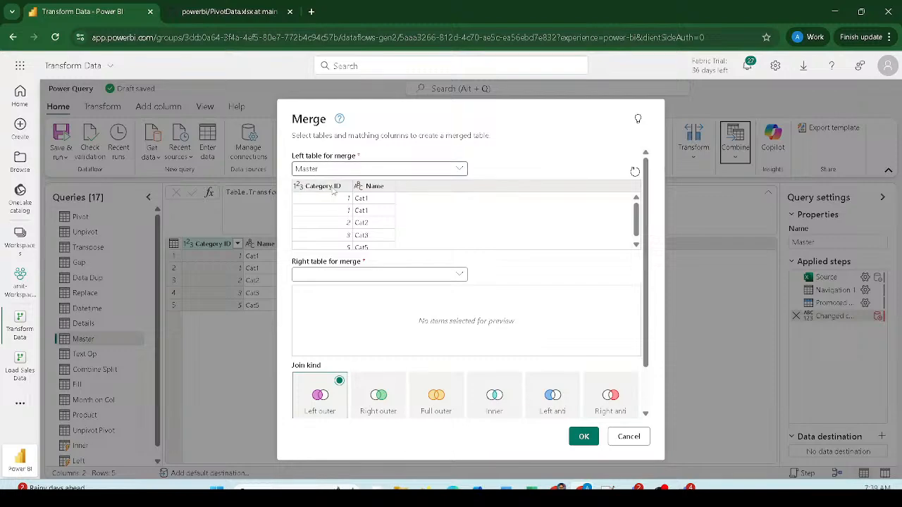
- Right-outer-join Master with Details, matching Category ID to Cat ID
click(326, 274)
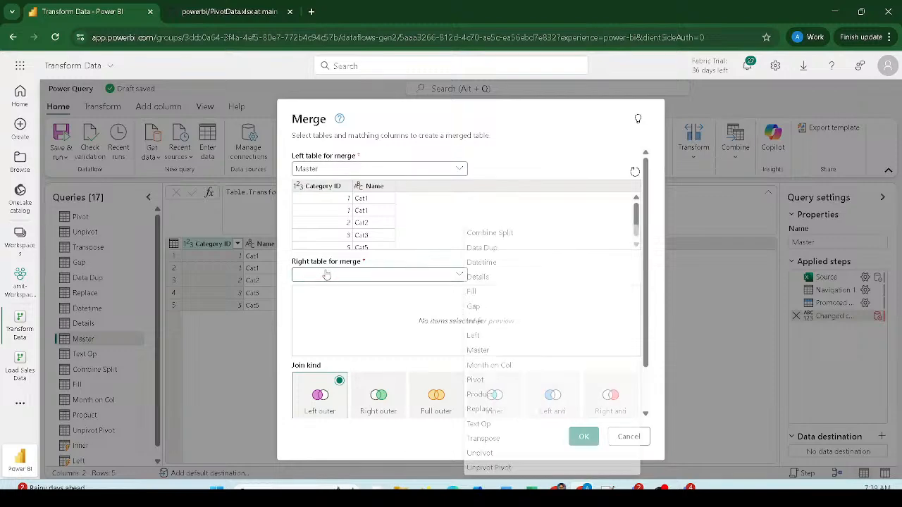
click(485, 276)
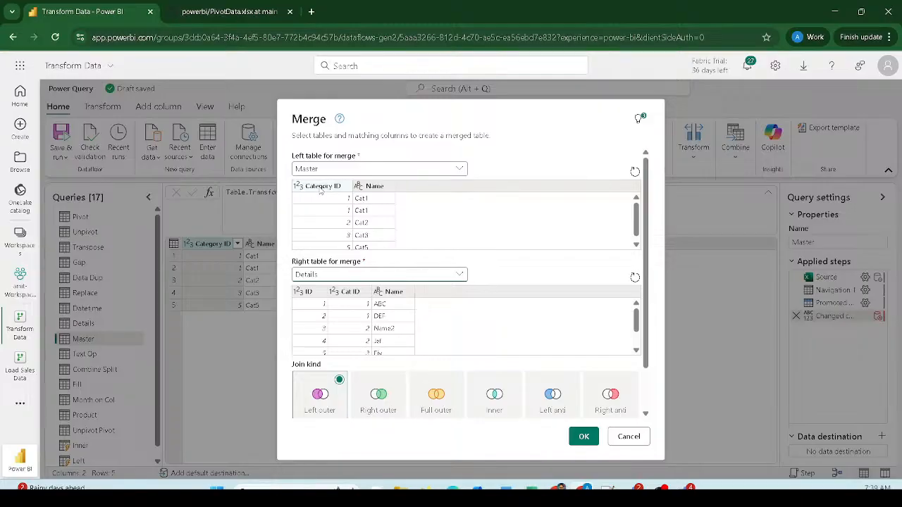
click(321, 187)
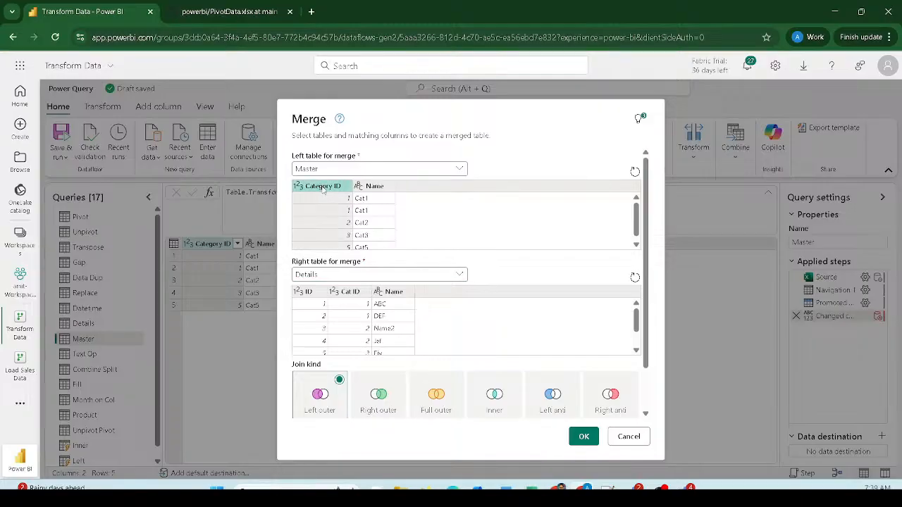
ctrl+click(364, 188)
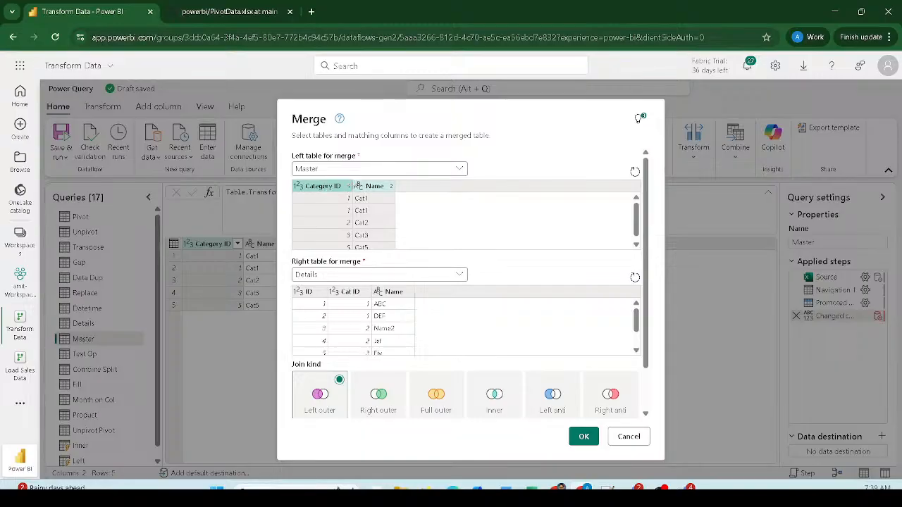
click(376, 188)
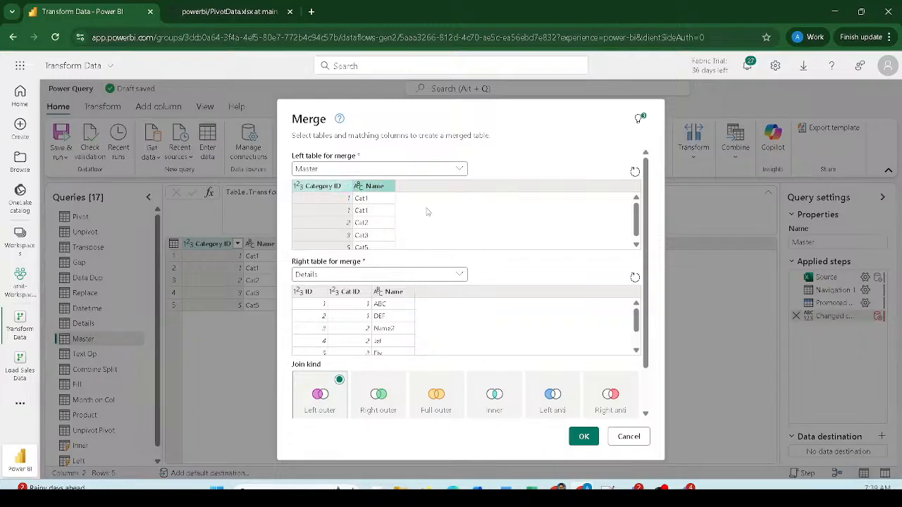
click(347, 294)
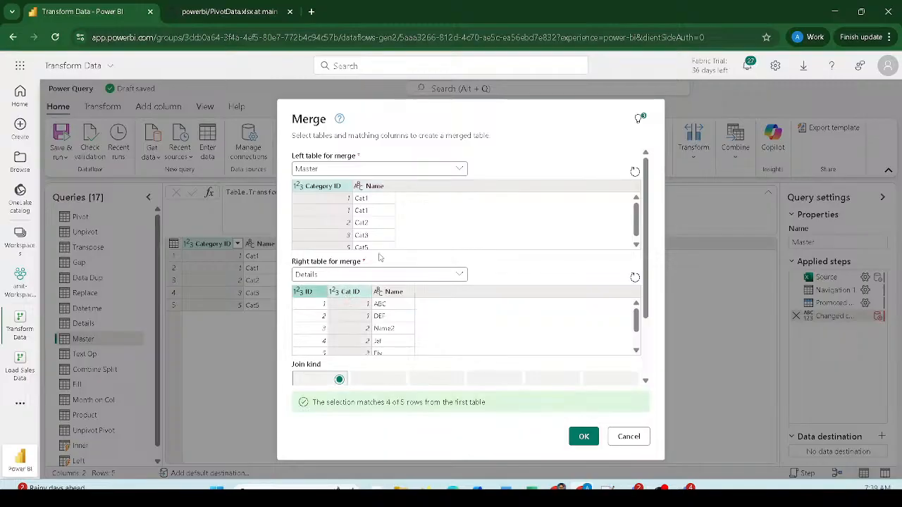
scroll(379, 261, down, 3)
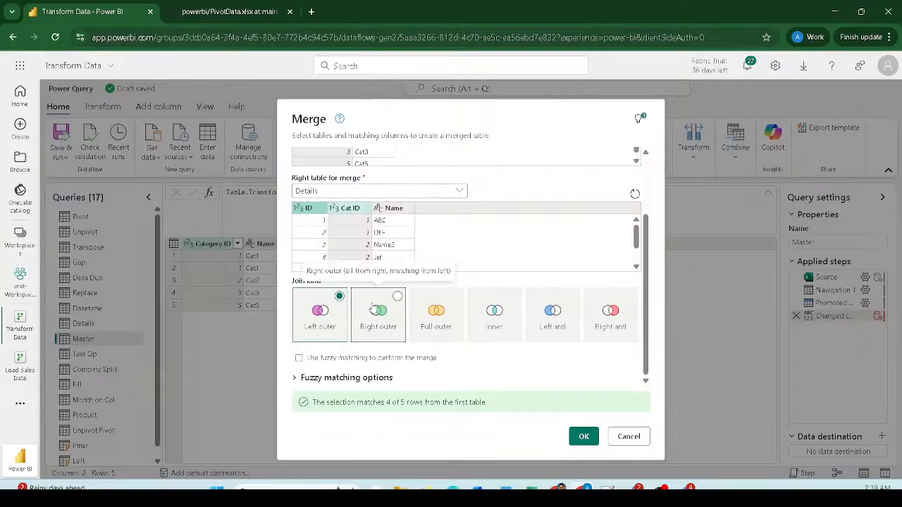
click(395, 301)
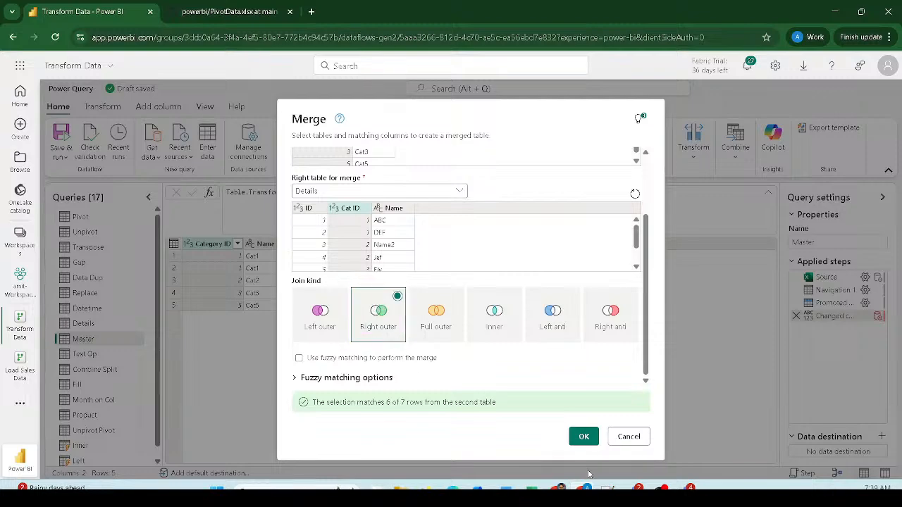
click(582, 436)
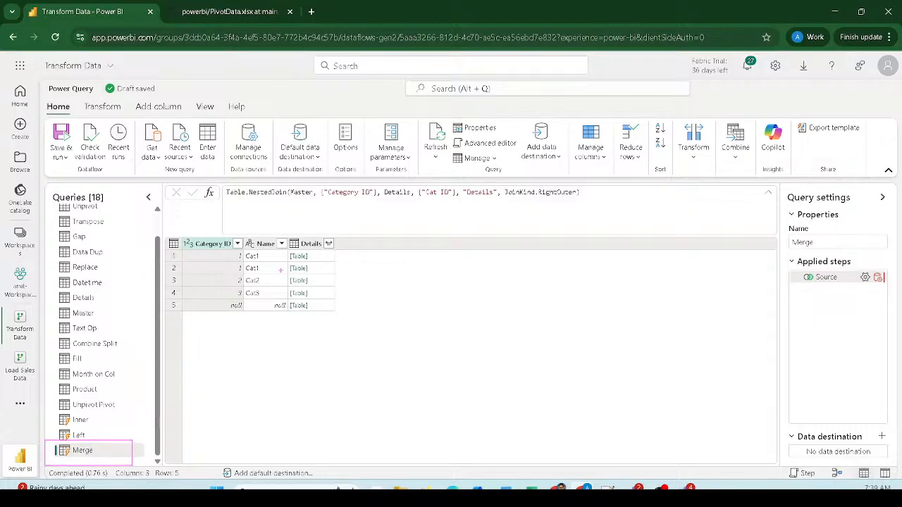
- Expand all Details columns into ID, Cat ID and Name.1, producing 9 rows
drag(324, 235, 336, 248)
drag(207, 297, 298, 315)
key(Escape)
click(329, 243)
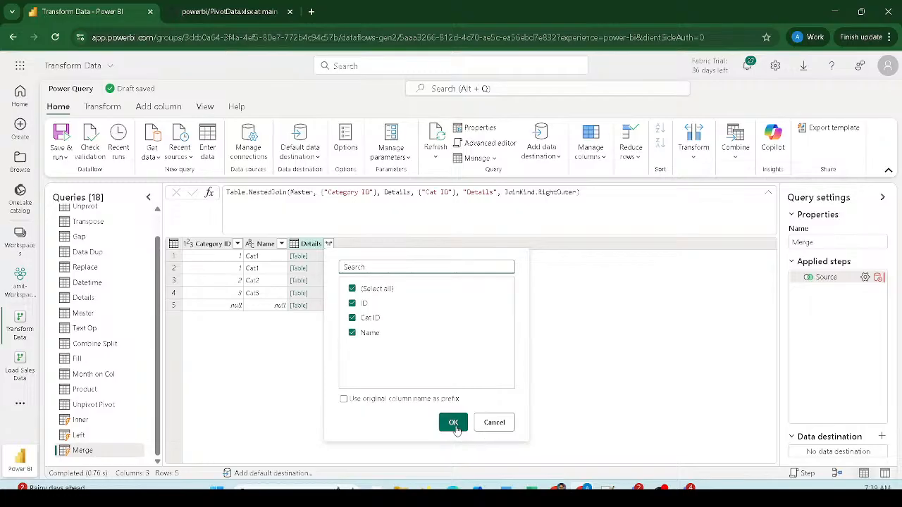
click(454, 422)
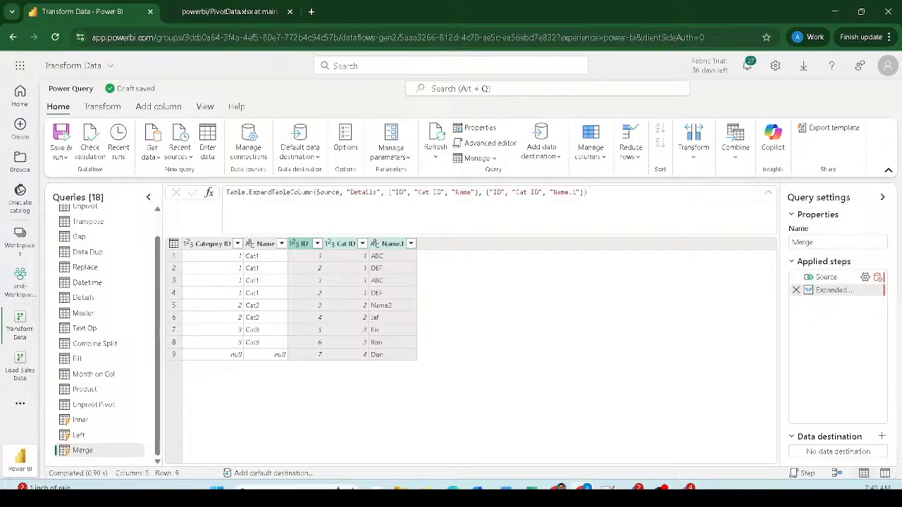
drag(183, 348, 291, 360)
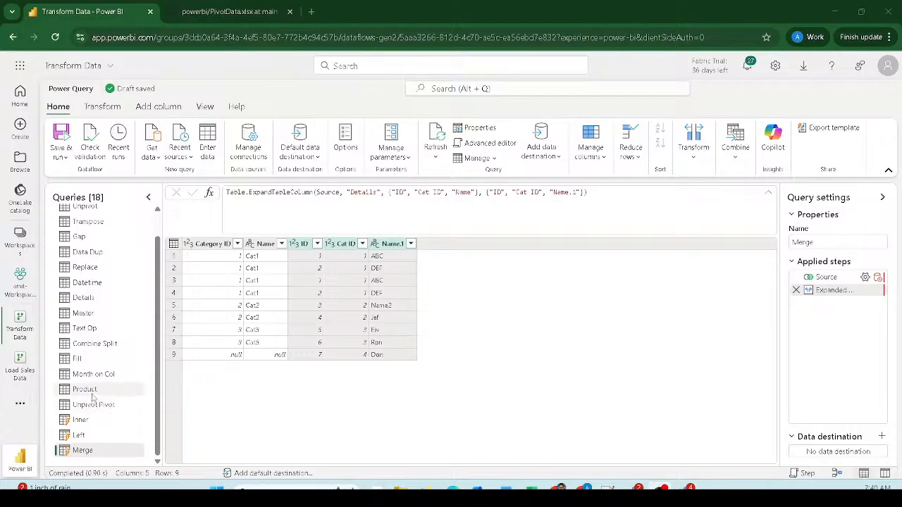
- Select Master and start another Merge queries as new
click(83, 314)
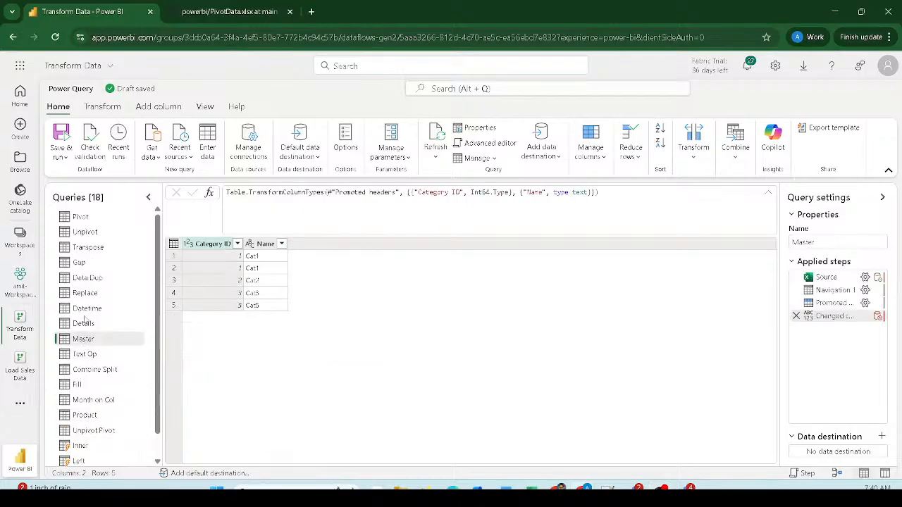
click(736, 156)
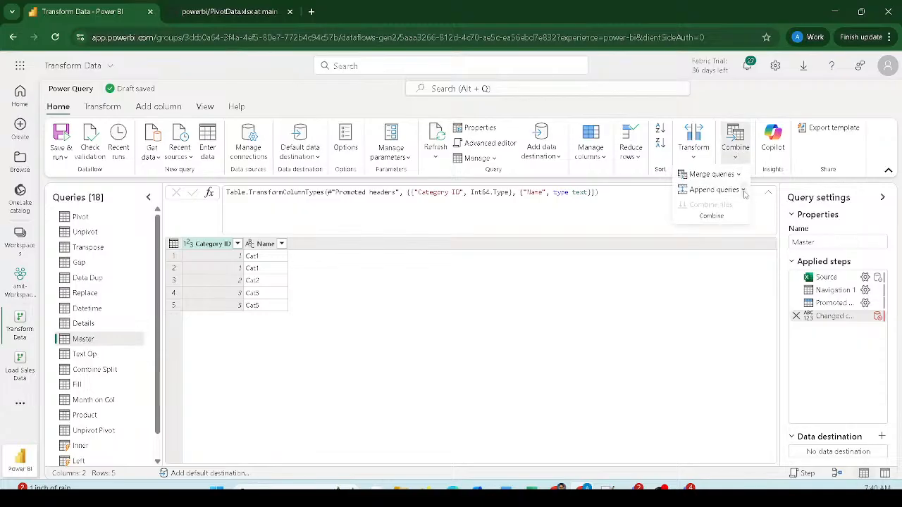
click(739, 175)
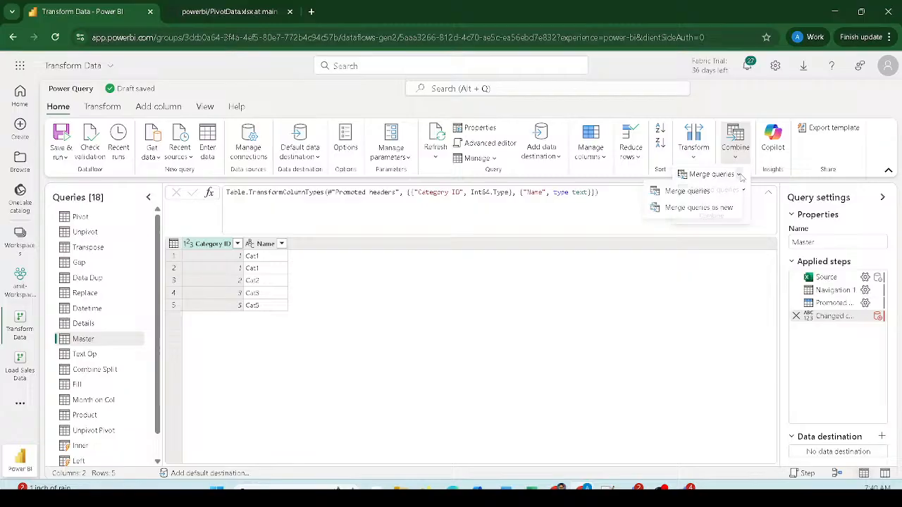
click(714, 209)
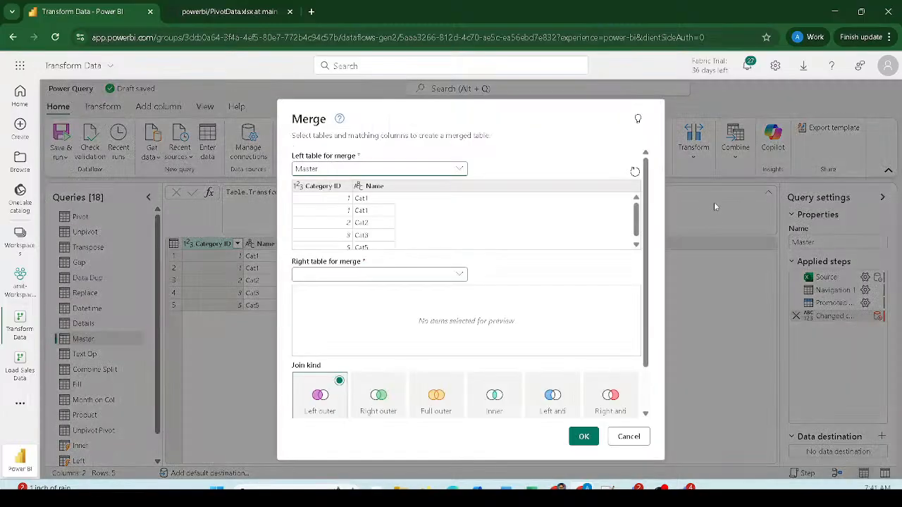
- Join Details on Category ID to Cat ID as a full outer join, giving 6 rows
click(324, 274)
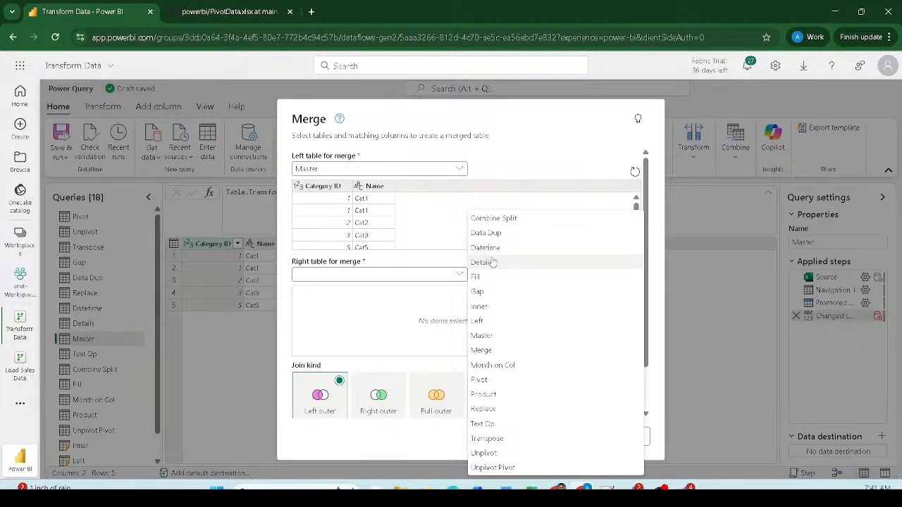
click(490, 262)
click(344, 291)
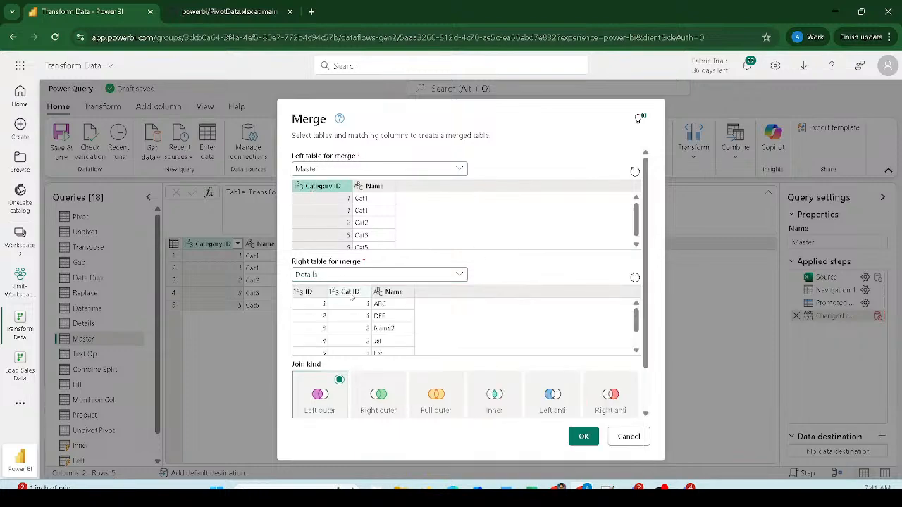
scroll(476, 299, down, 1)
scroll(478, 287, down, 2)
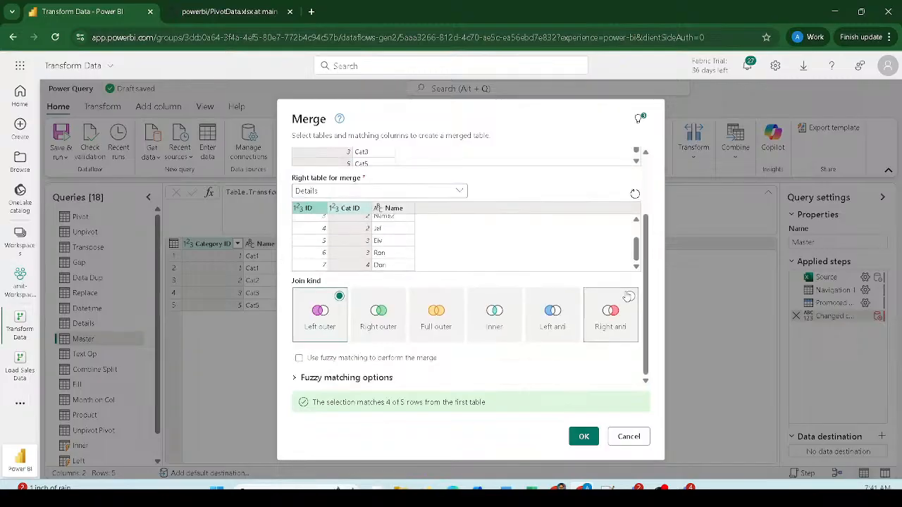
click(437, 317)
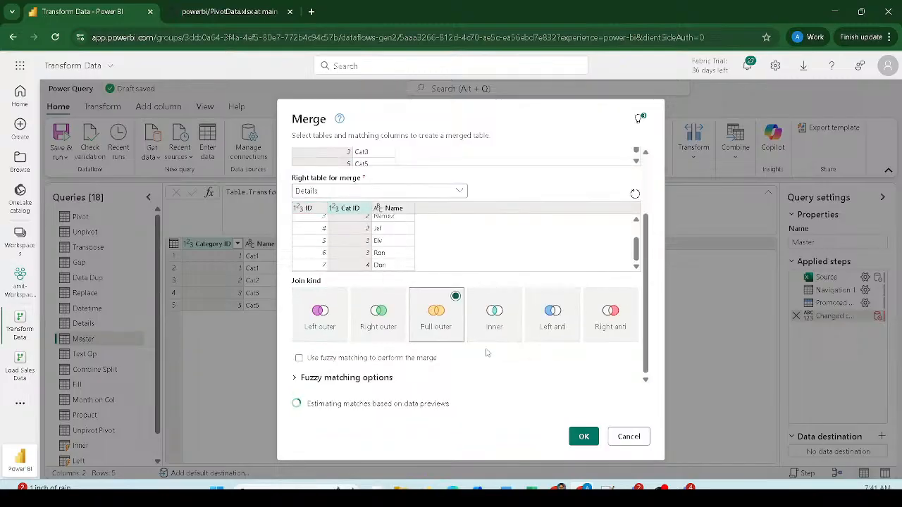
click(584, 435)
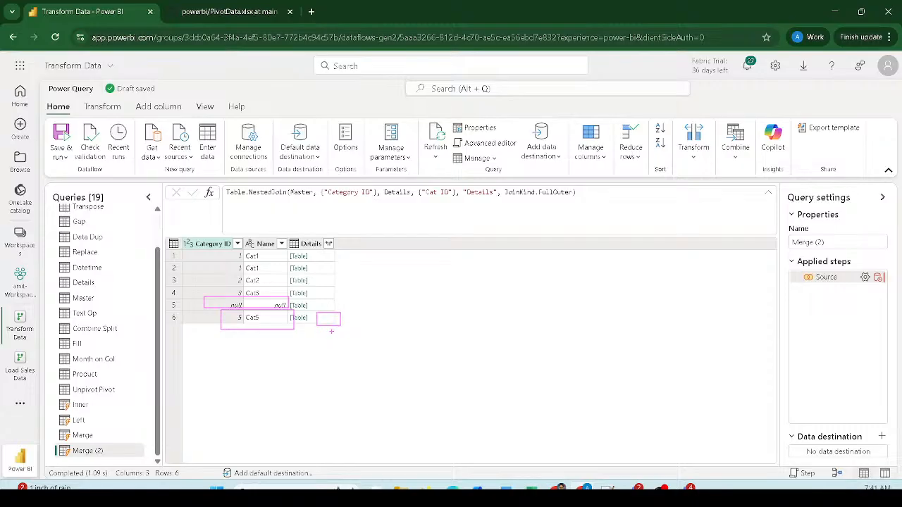
- Expand all Details columns in Merge (2), producing 10 rows with nulls on both sides
click(328, 244)
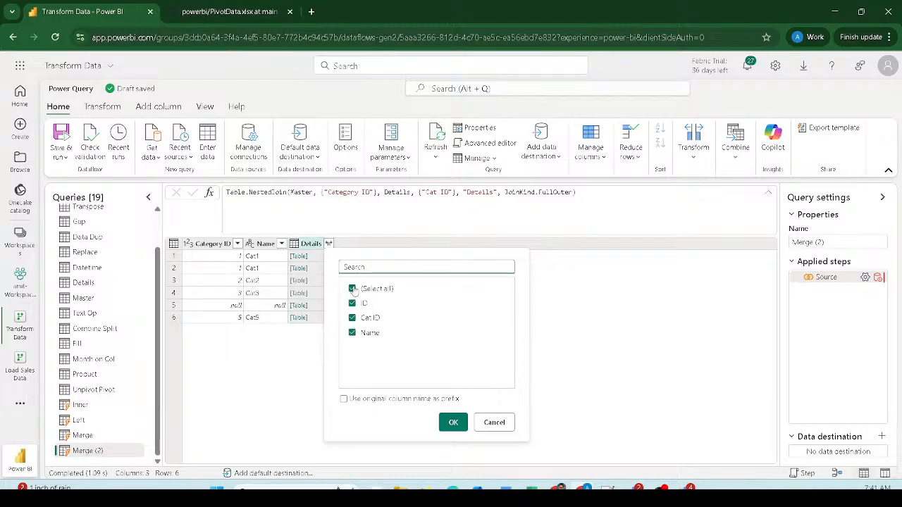
click(454, 423)
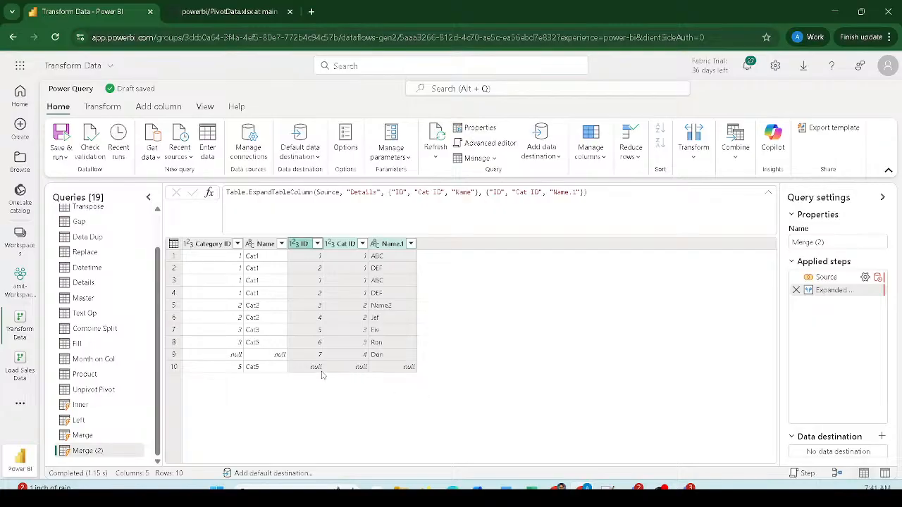
mouse_move(199, 345)
mouse_down()
mouse_move(310, 360)
mouse_move(435, 360)
mouse_up()
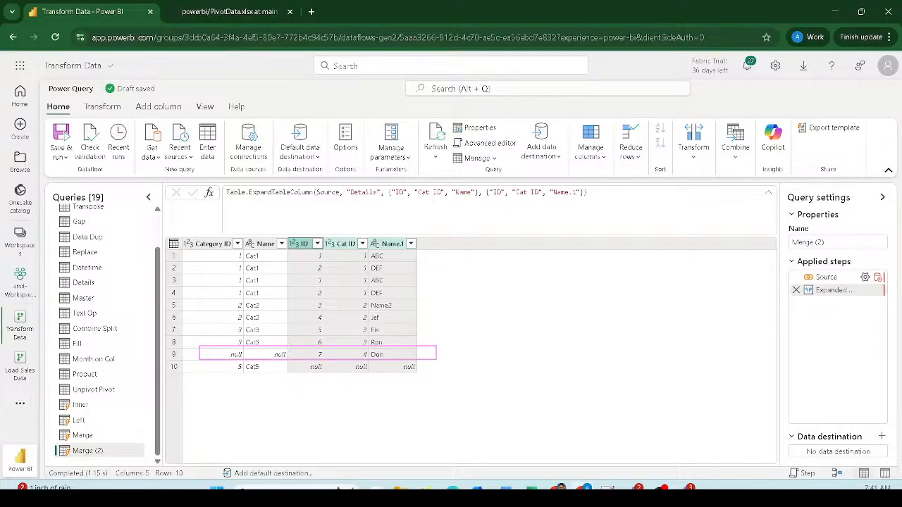
drag(292, 361, 435, 375)
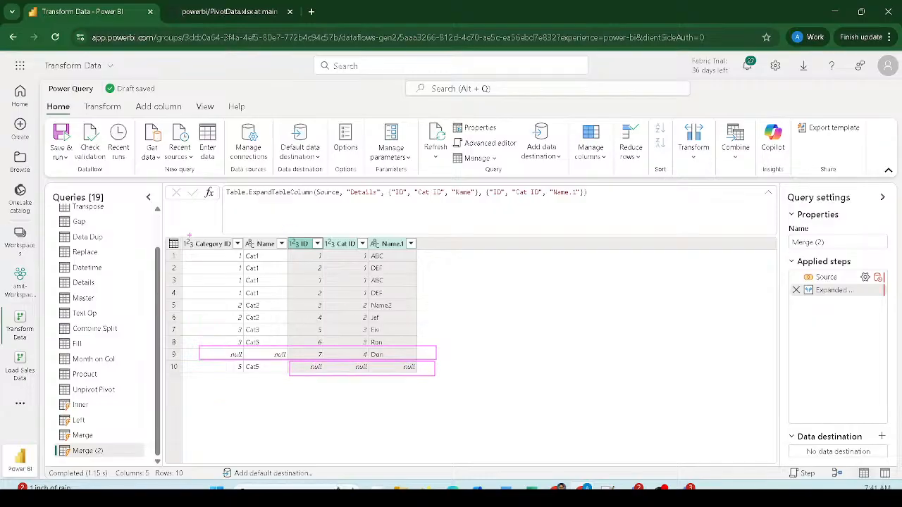
drag(183, 234, 244, 384)
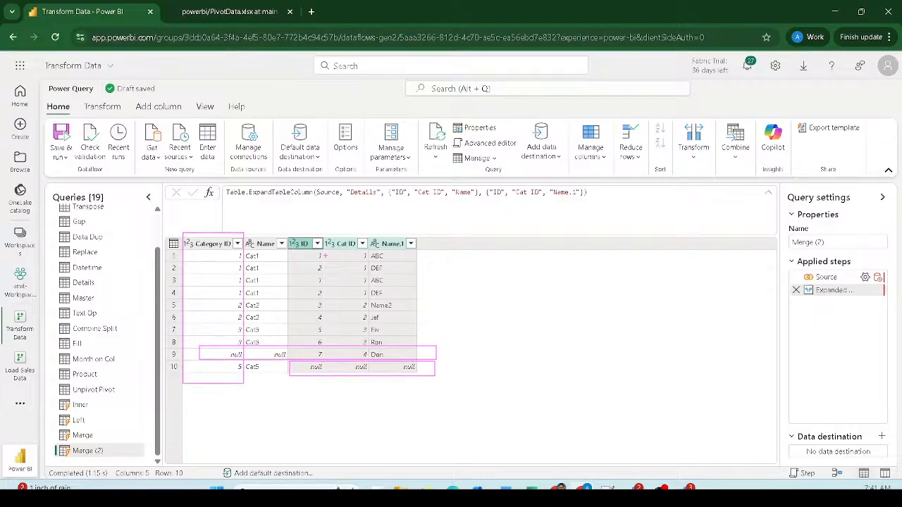
drag(328, 228, 366, 384)
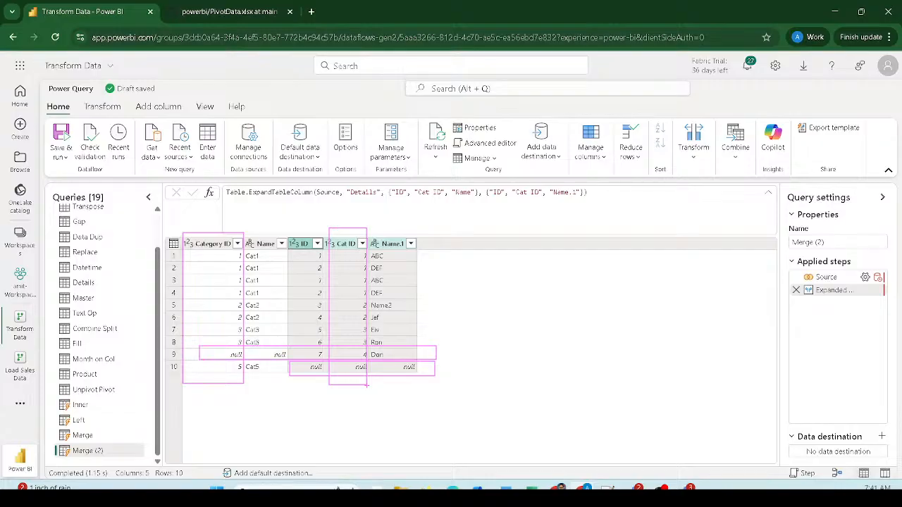
key(Escape)
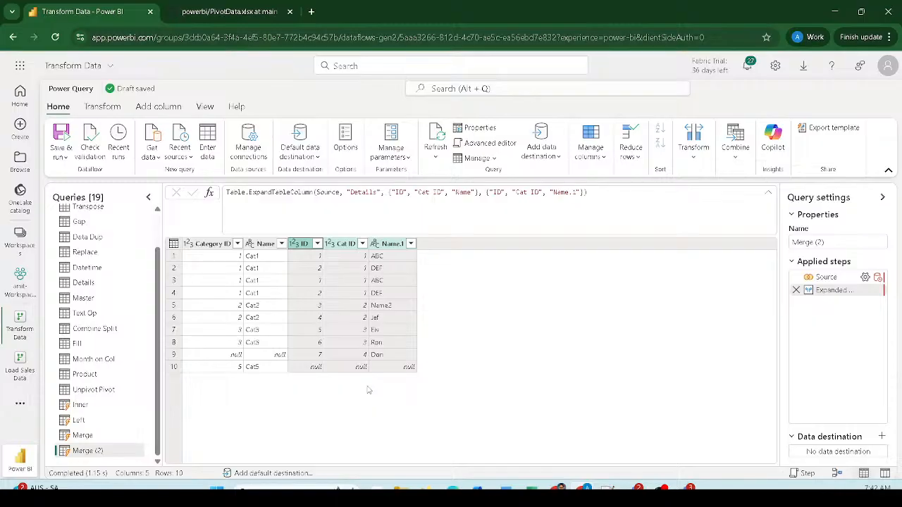
drag(220, 363, 292, 373)
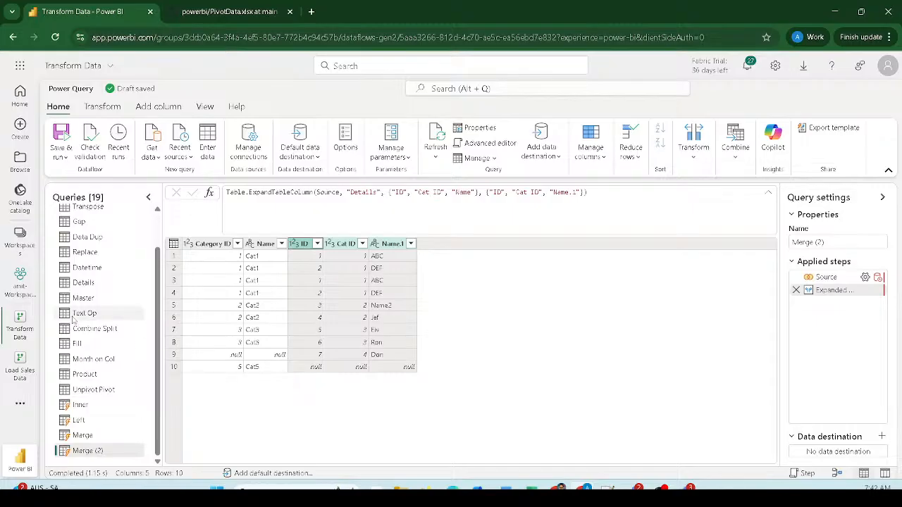
scroll(114, 340, up, 2)
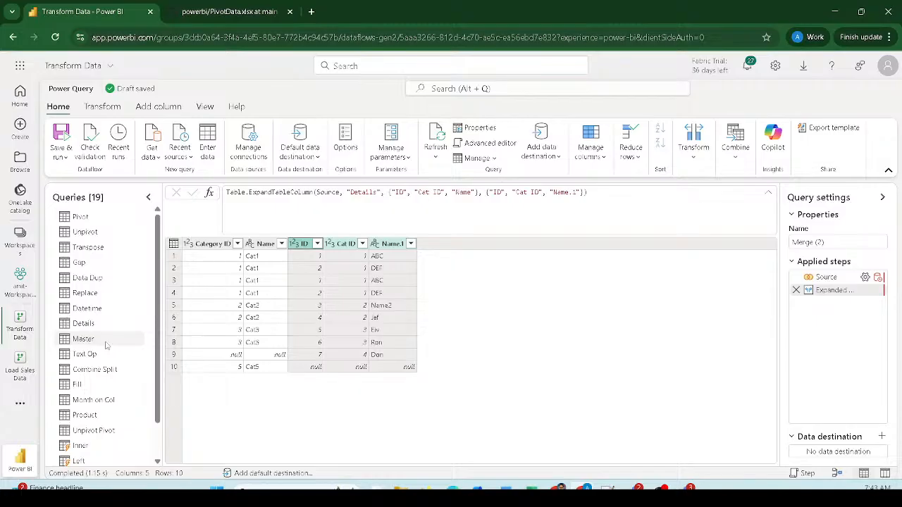
- Select Master and start a new Merge queries as new
click(83, 339)
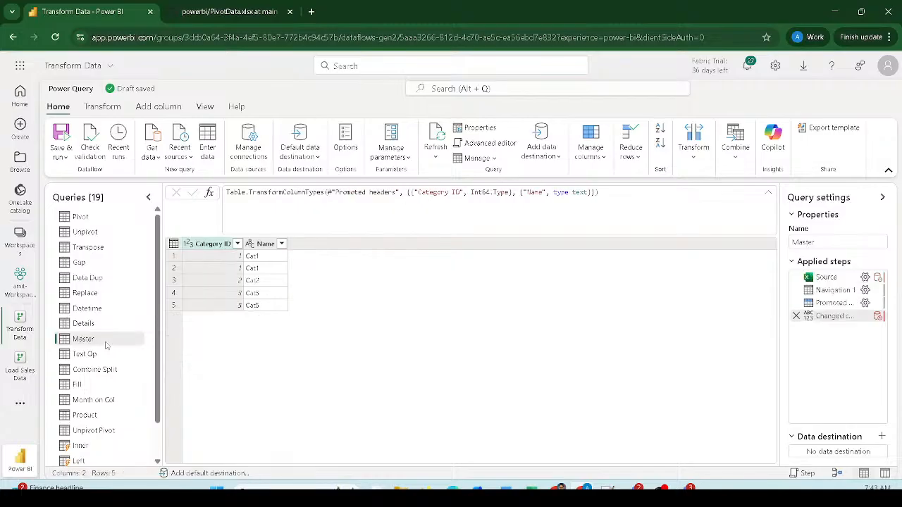
click(737, 157)
click(739, 175)
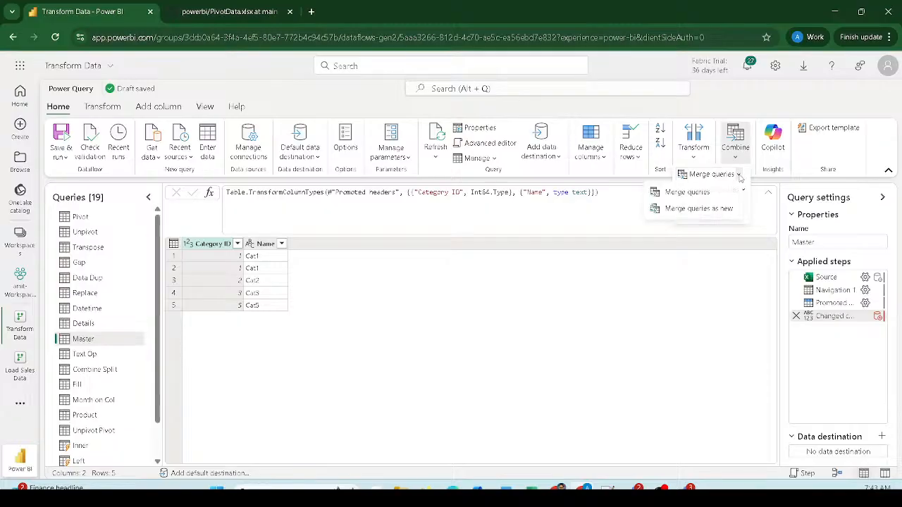
click(718, 210)
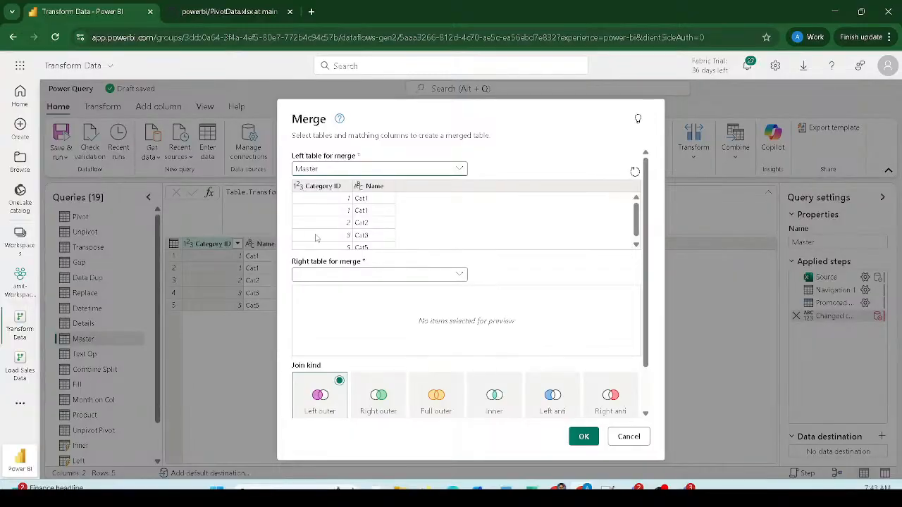
- Left-anti-join Details on Category ID to Cat ID, leaving only the Cat5 row
click(316, 277)
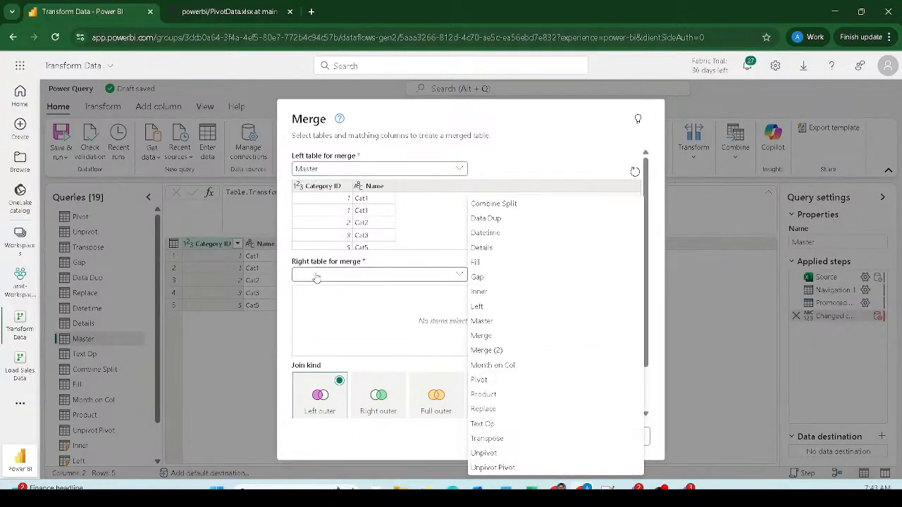
click(488, 251)
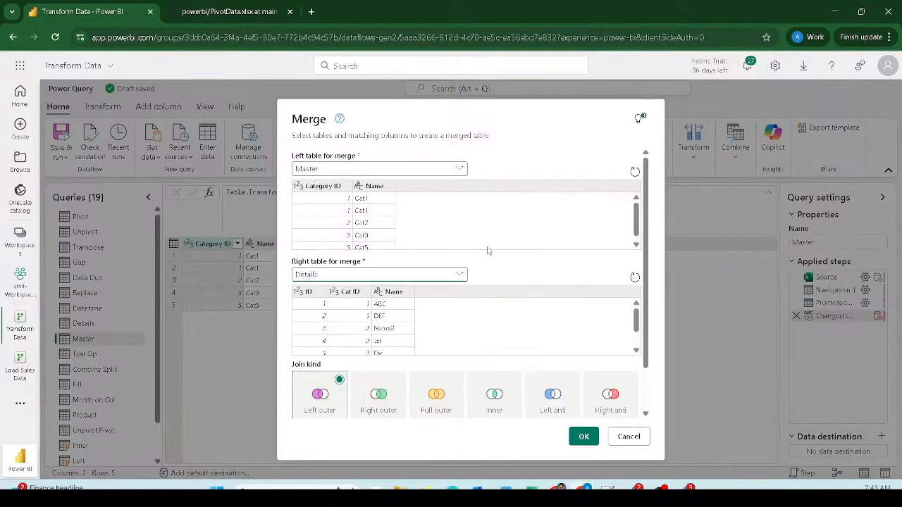
click(318, 190)
click(343, 294)
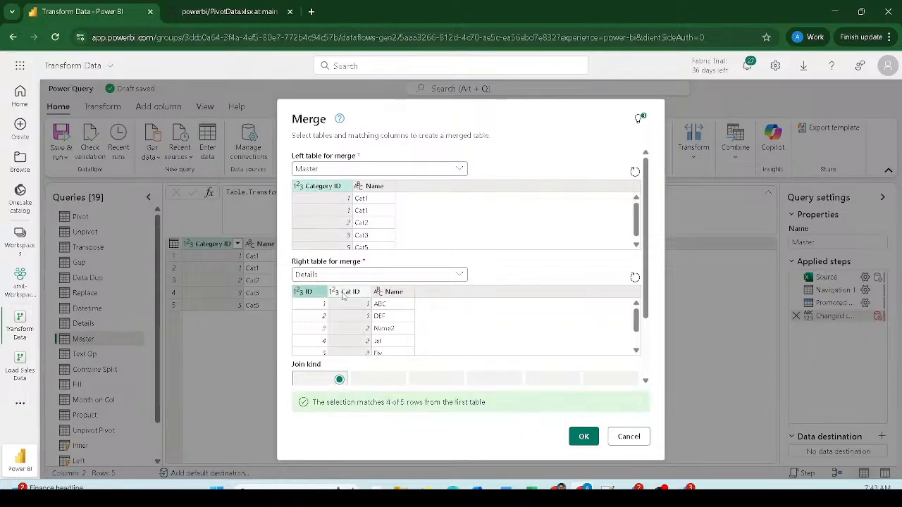
scroll(486, 277, down, 2)
click(556, 308)
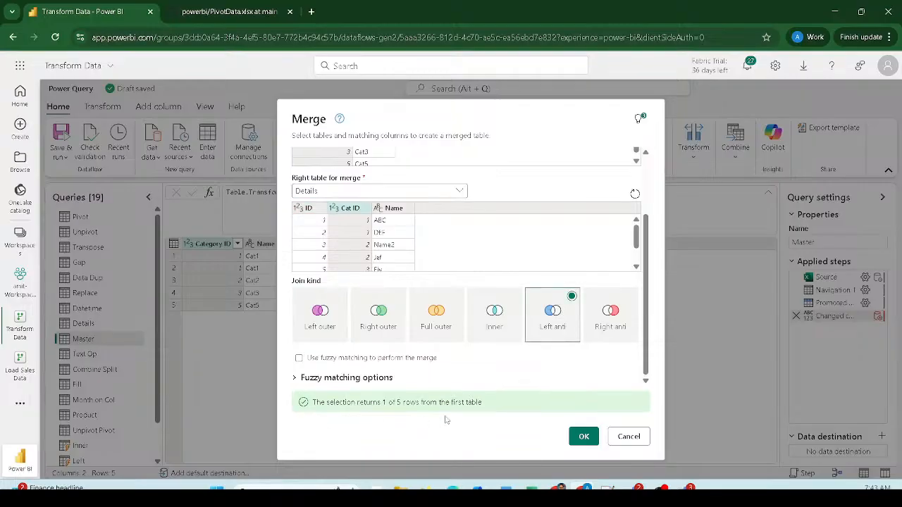
click(582, 438)
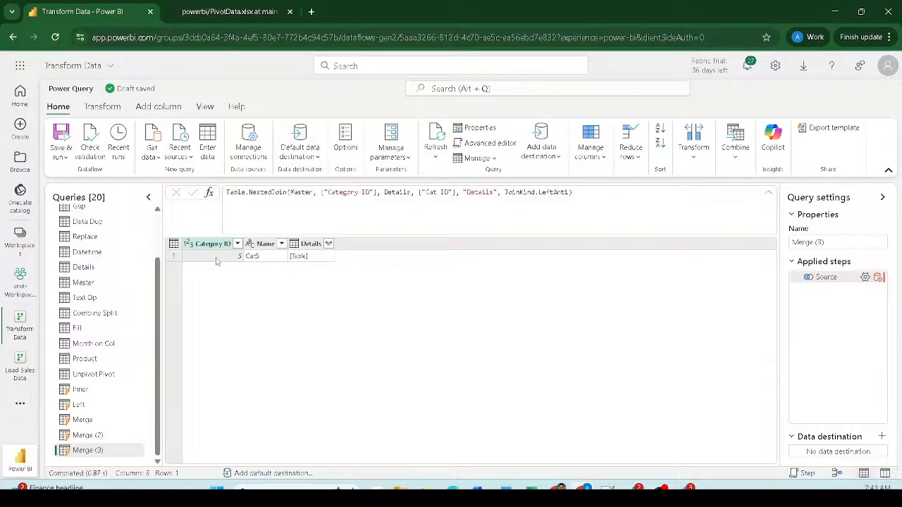
- Expand Details in Merge (3) and outline Cat5's null ID, Cat ID and Name.1 values
click(328, 243)
click(453, 422)
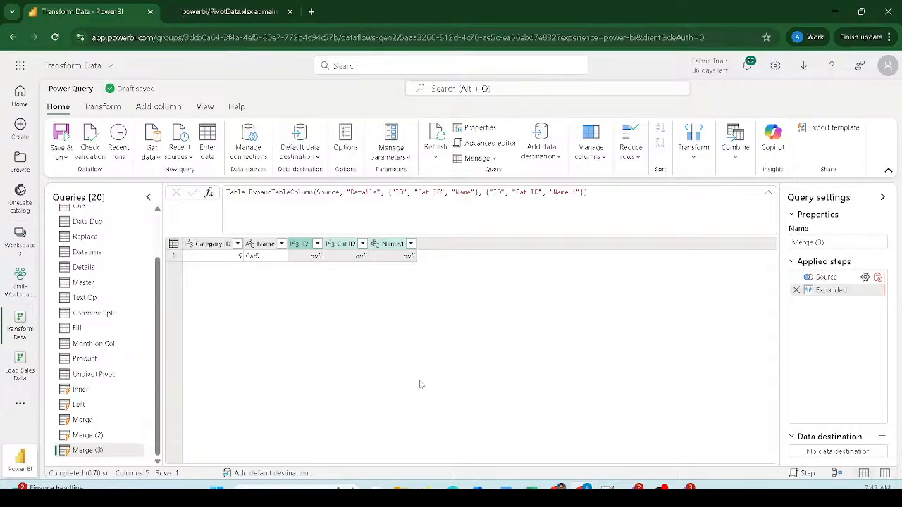
mouse_move(182, 236)
mouse_down()
mouse_move(276, 249)
mouse_move(288, 269)
mouse_up()
mouse_move(285, 226)
mouse_down()
mouse_move(302, 263)
mouse_move(437, 291)
mouse_up()
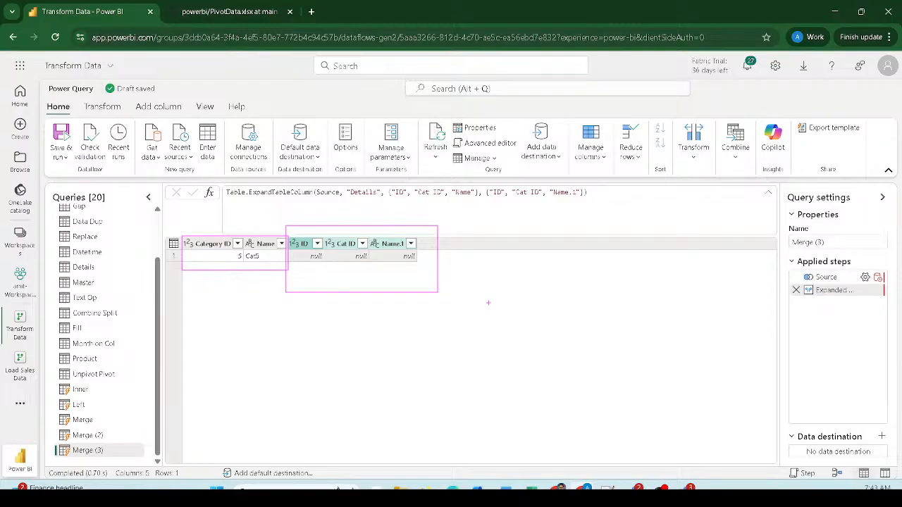
- Rename Merge to Right, Merge (2) to Full, and Merge (3) to Left Anti
key(Escape)
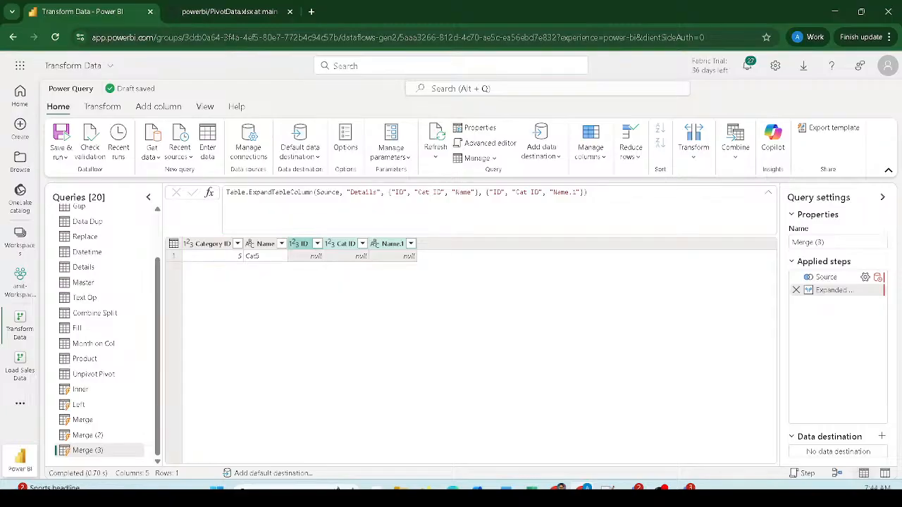
double_click(84, 420)
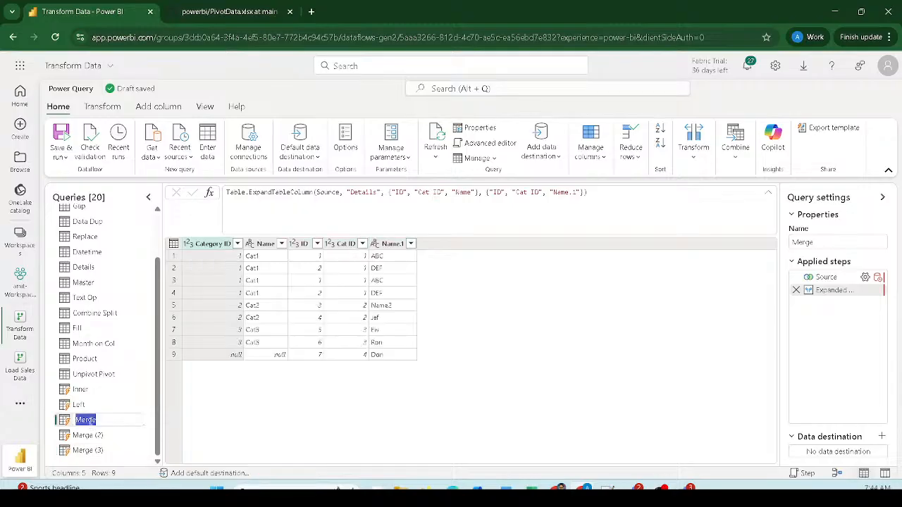
text(Right)
key(Return)
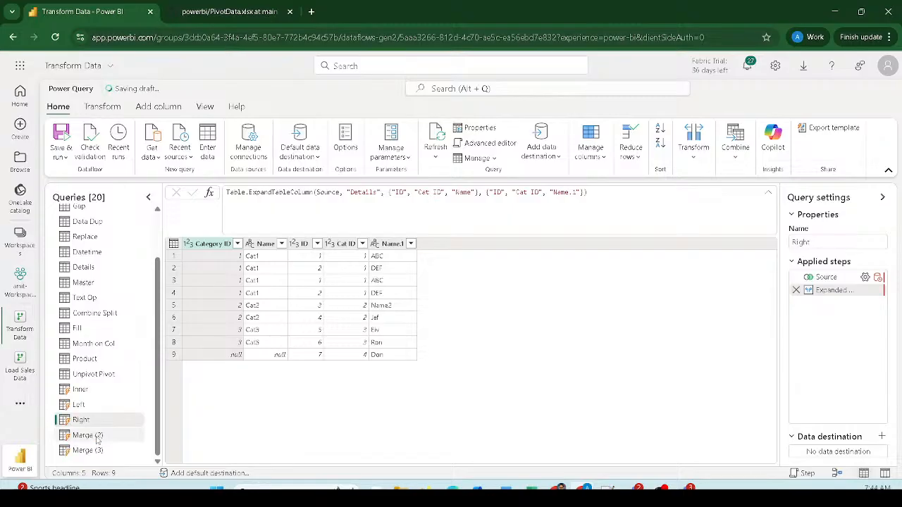
double_click(97, 436)
text(Full)
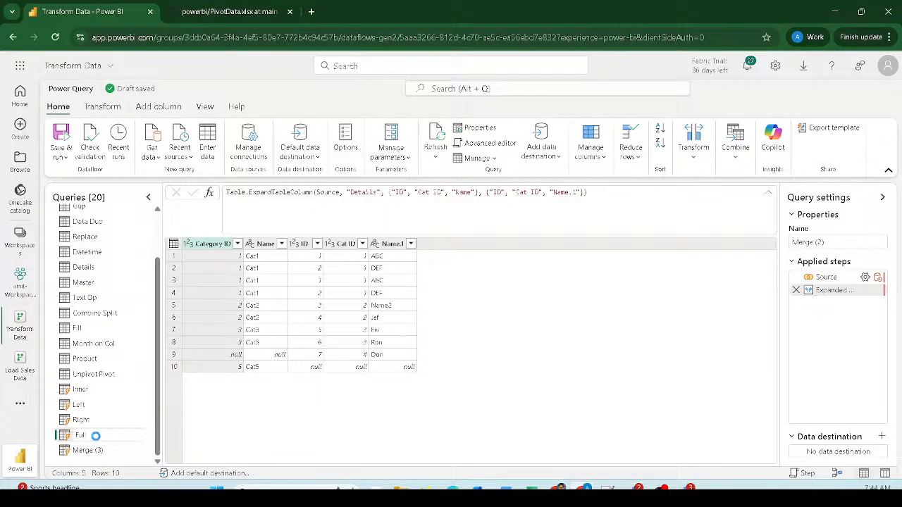
key(Return)
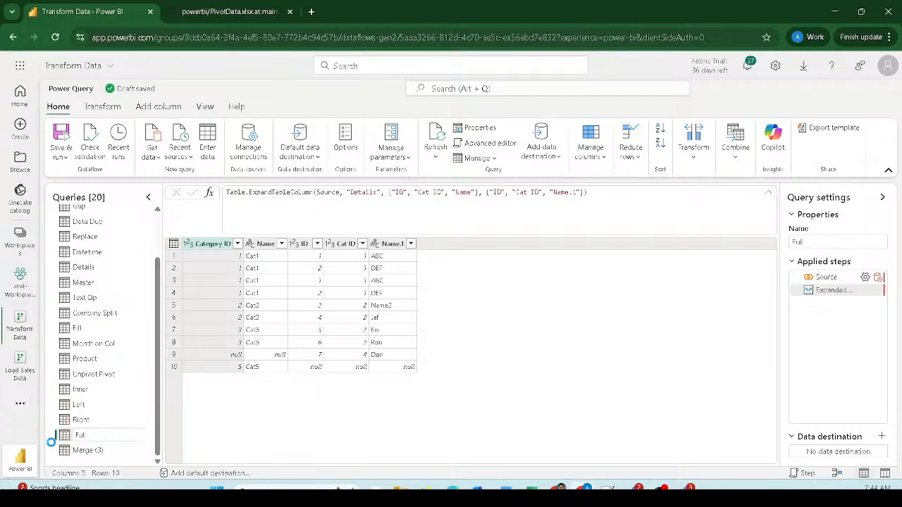
double_click(97, 451)
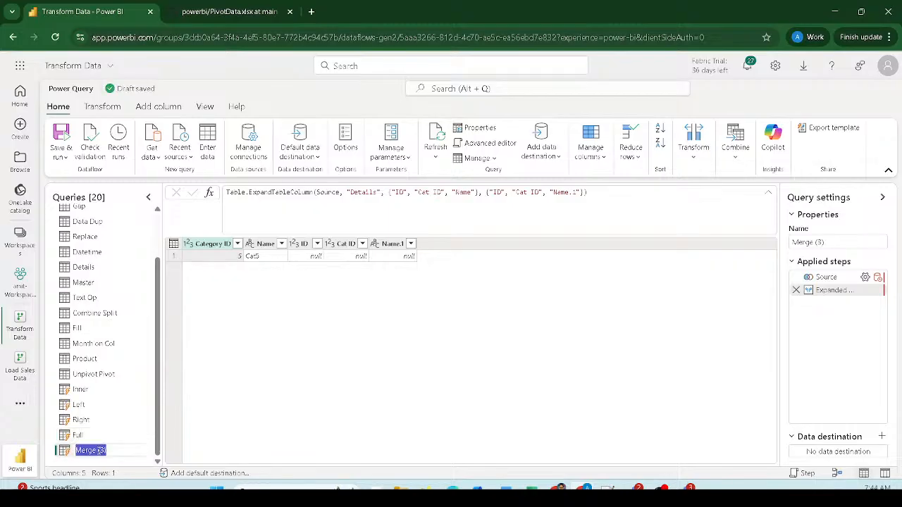
text(Left Anti)
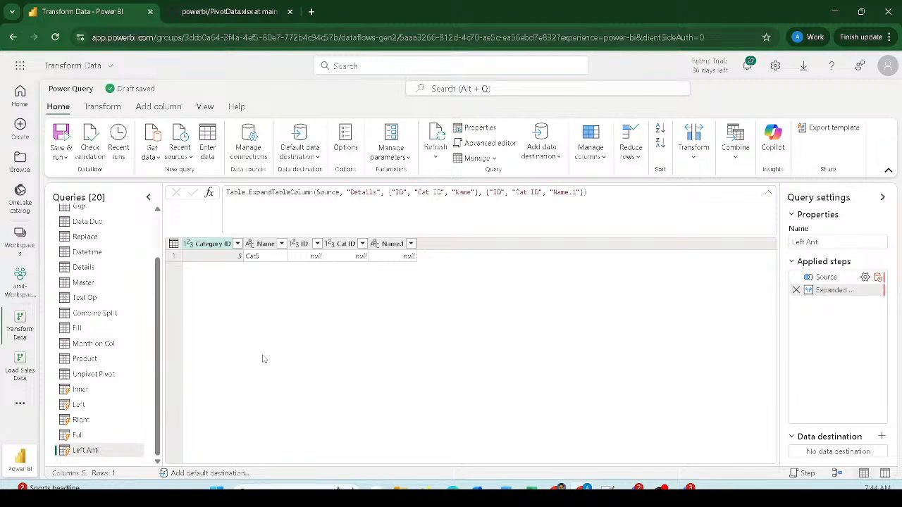
- Browse the Master, Details, Data Dup and Replace queries, ending on Master's Category ID and Name data
click(78, 283)
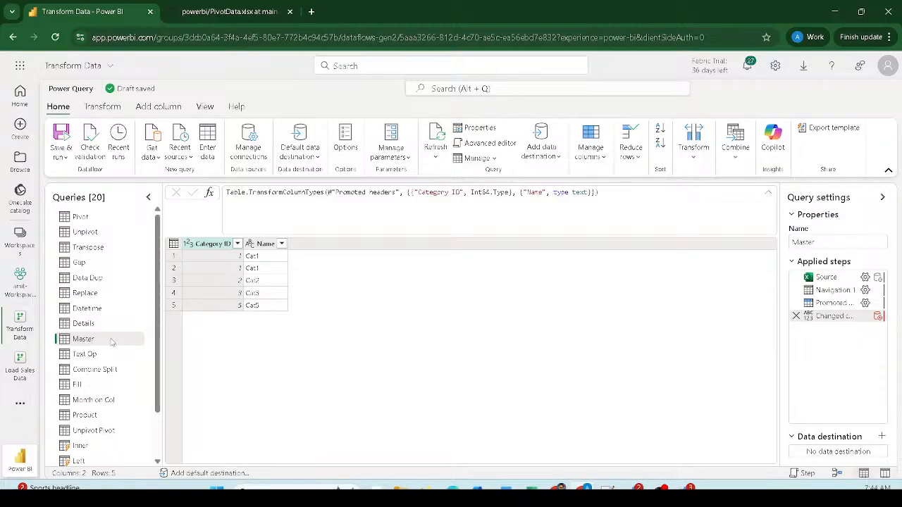
scroll(121, 336, down, 1)
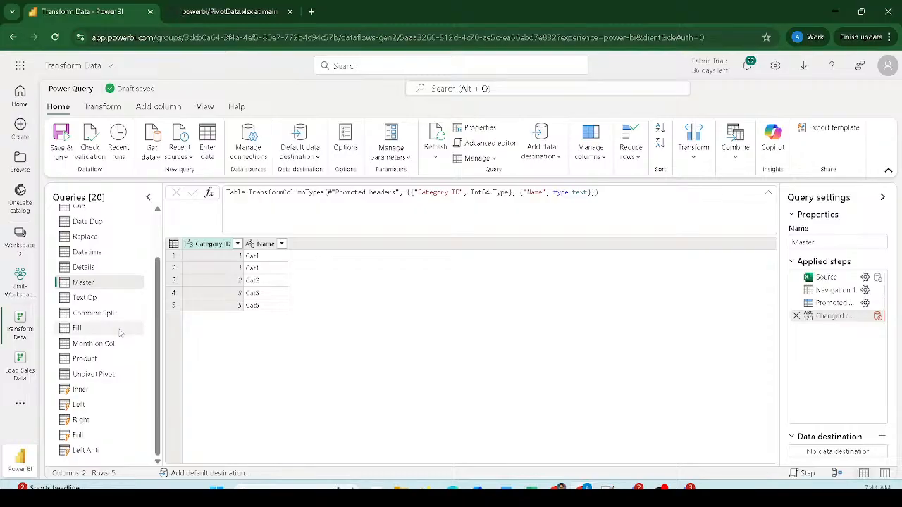
scroll(100, 302, up, 1)
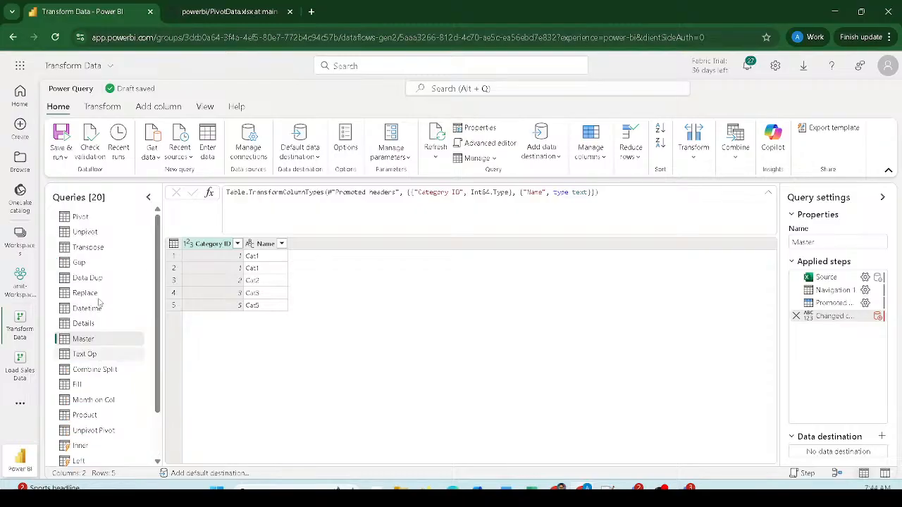
click(91, 326)
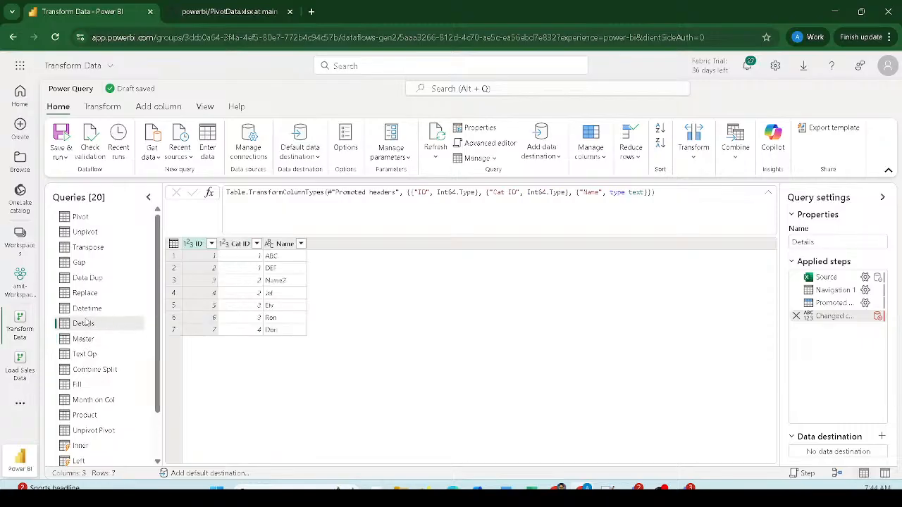
click(92, 281)
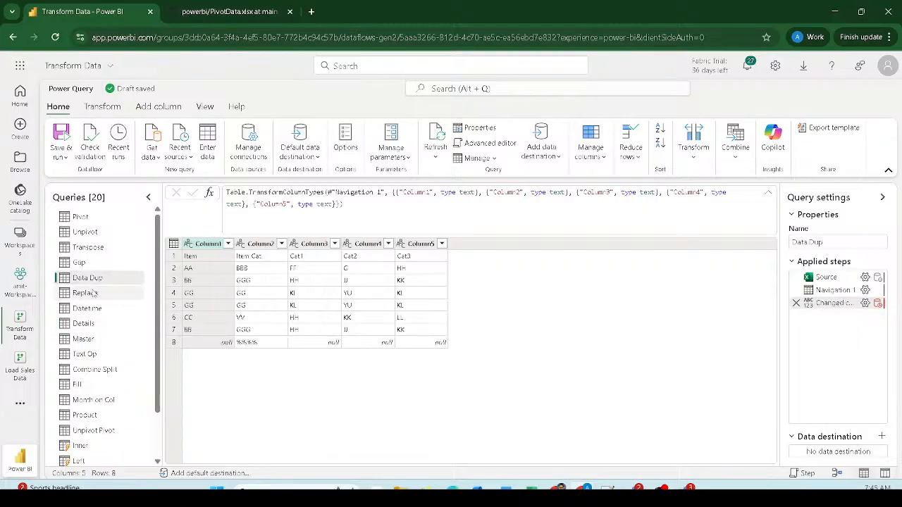
click(93, 294)
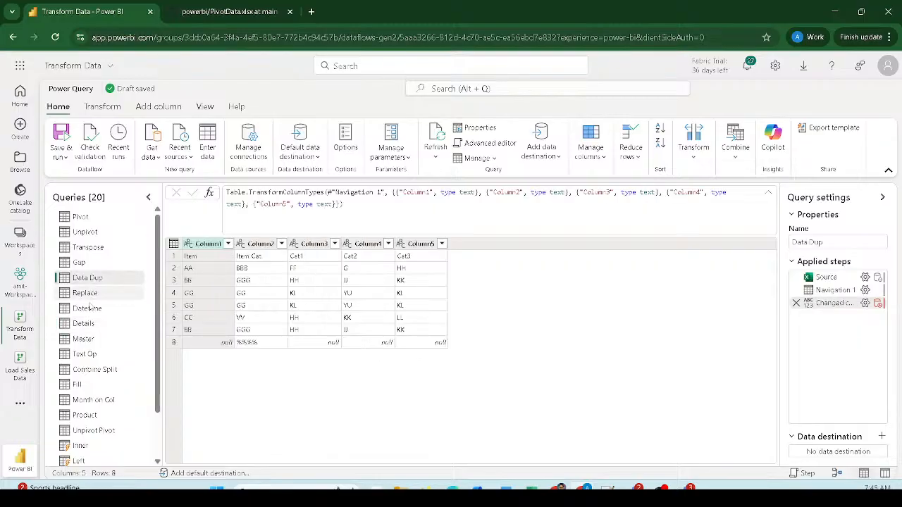
click(84, 324)
click(84, 340)
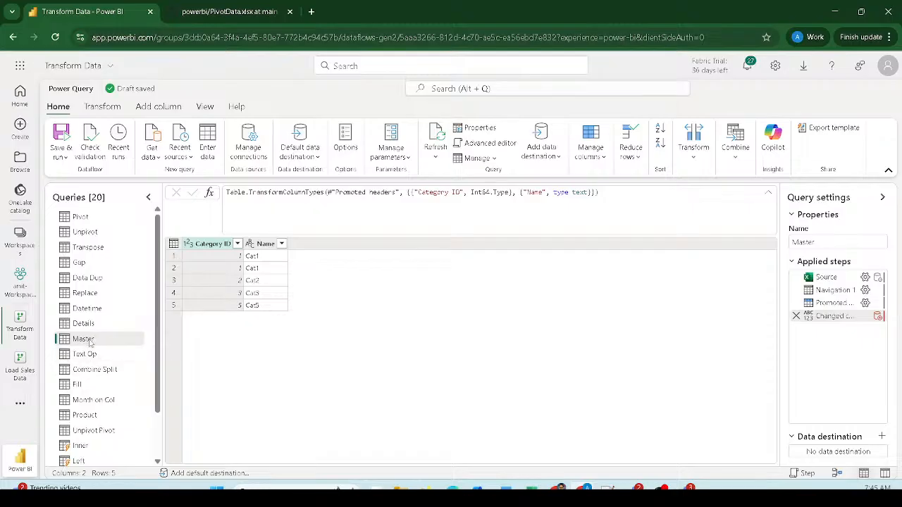
- Duplicate the Master query to make a copy named Master (2)
right_click(90, 341)
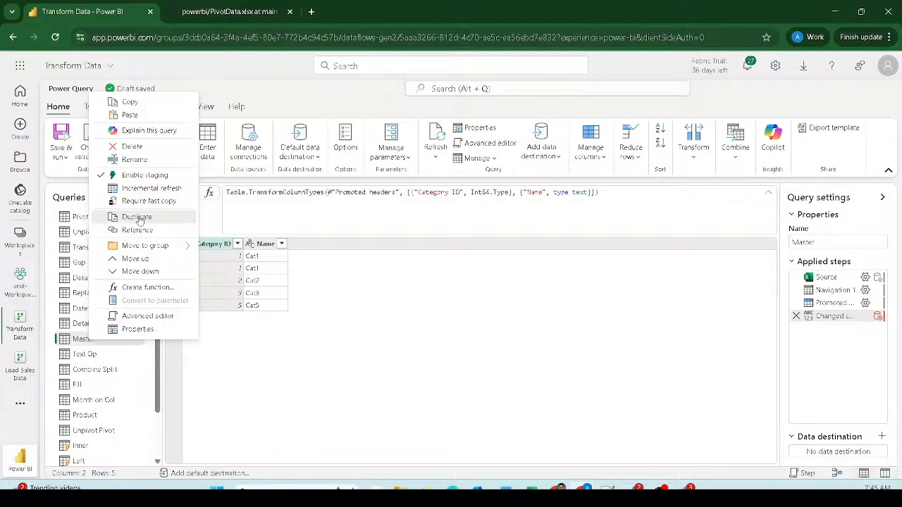
click(137, 217)
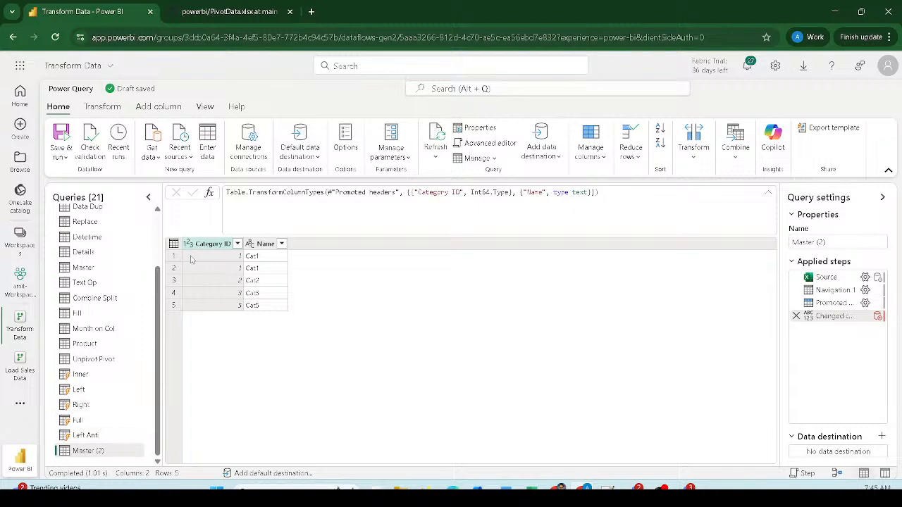
- With the Name column selected, open the custom Index column dialog for Master (2)
click(264, 244)
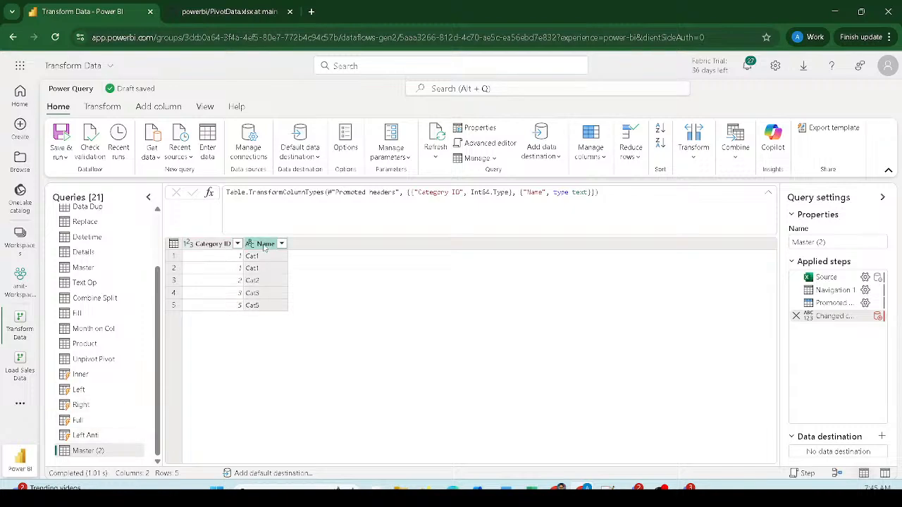
click(157, 107)
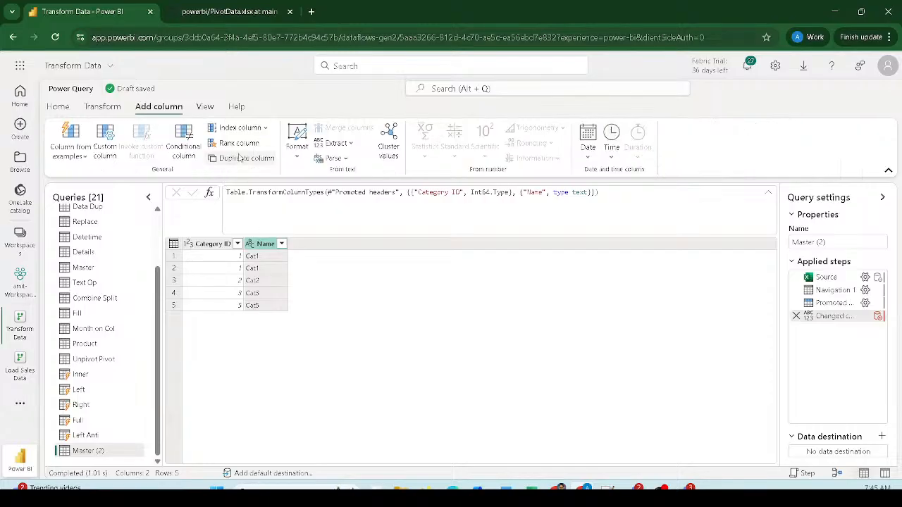
click(267, 130)
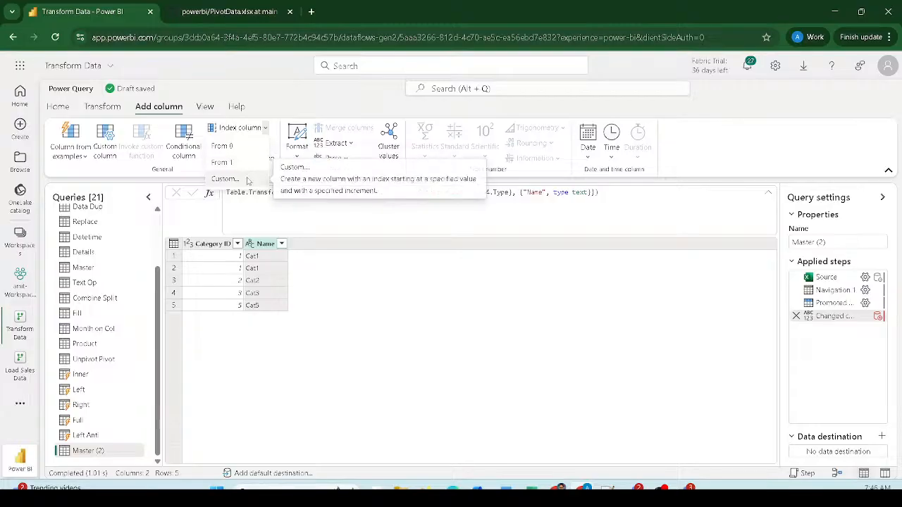
click(247, 179)
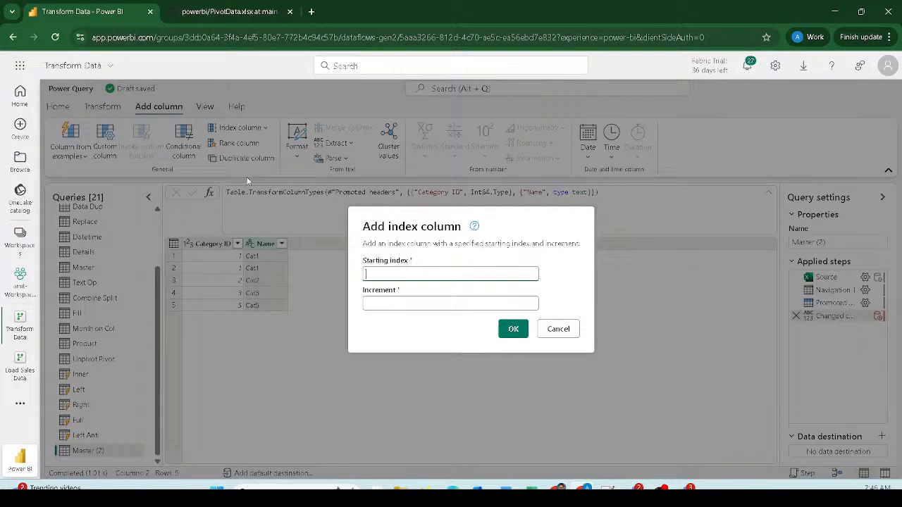
- Add an Index column to Master (2) starting at 1 with increment 1
click(388, 303)
text(1)
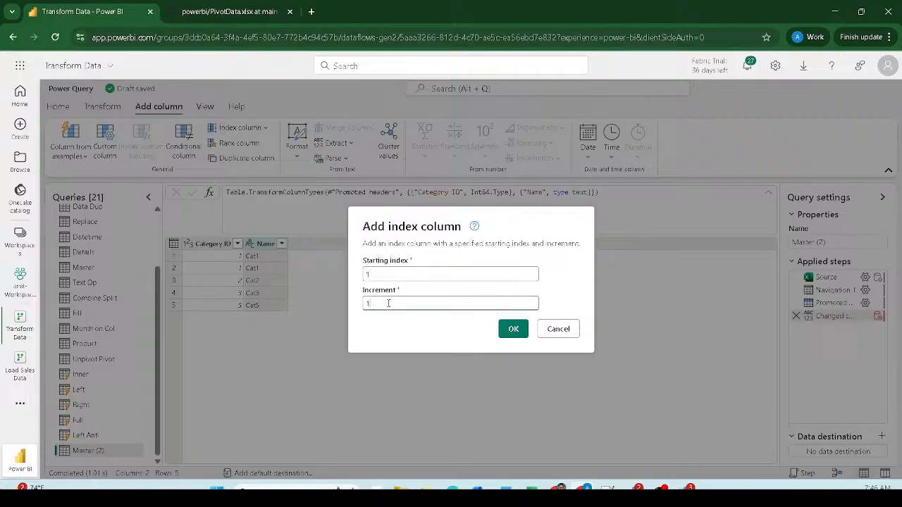
click(514, 329)
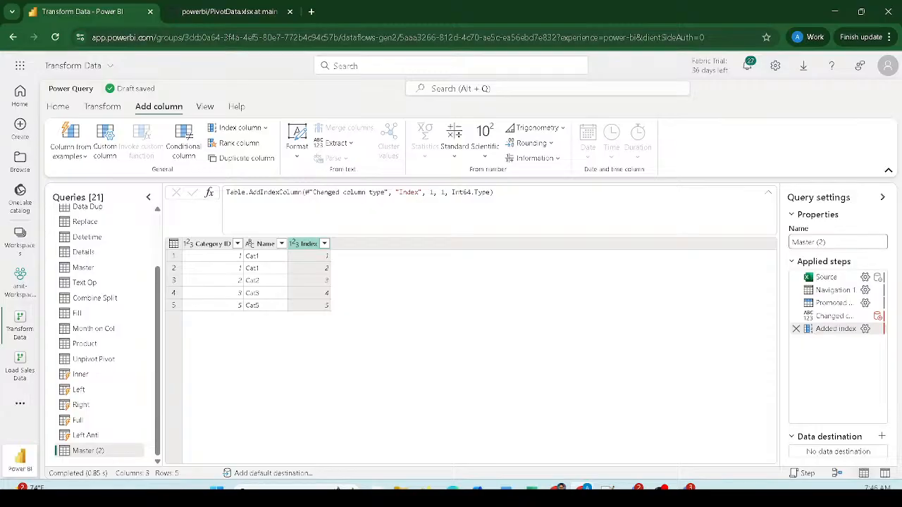
drag(195, 115, 279, 139)
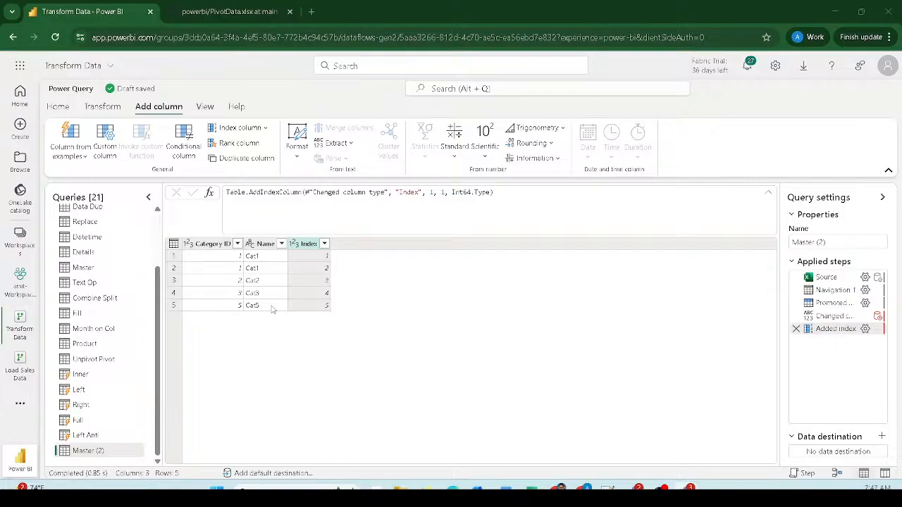
- From Master, append Master (2) as a new query stacking both into 10 rows
scroll(92, 278, up, 2)
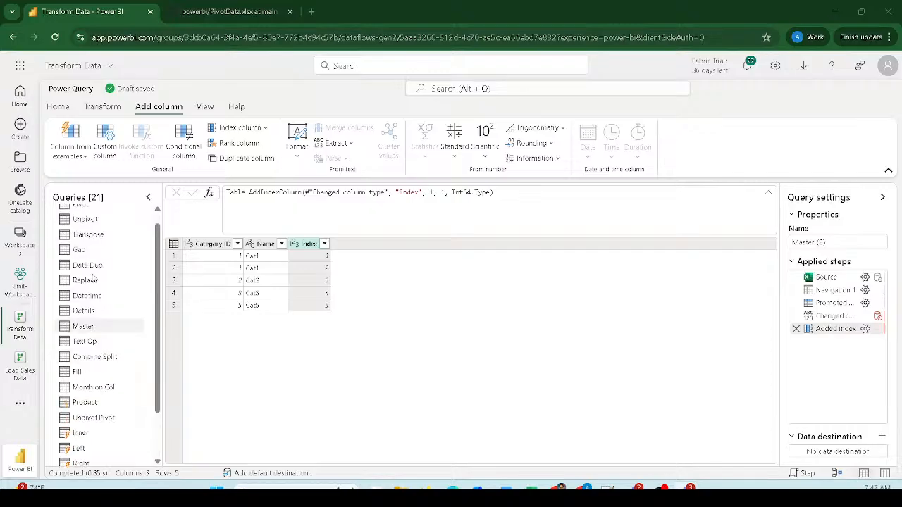
click(83, 333)
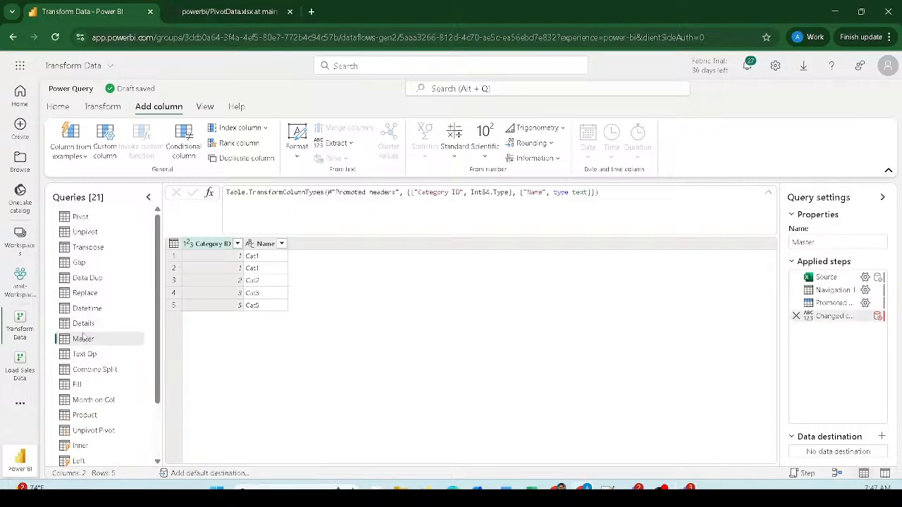
scroll(83, 340, down, 3)
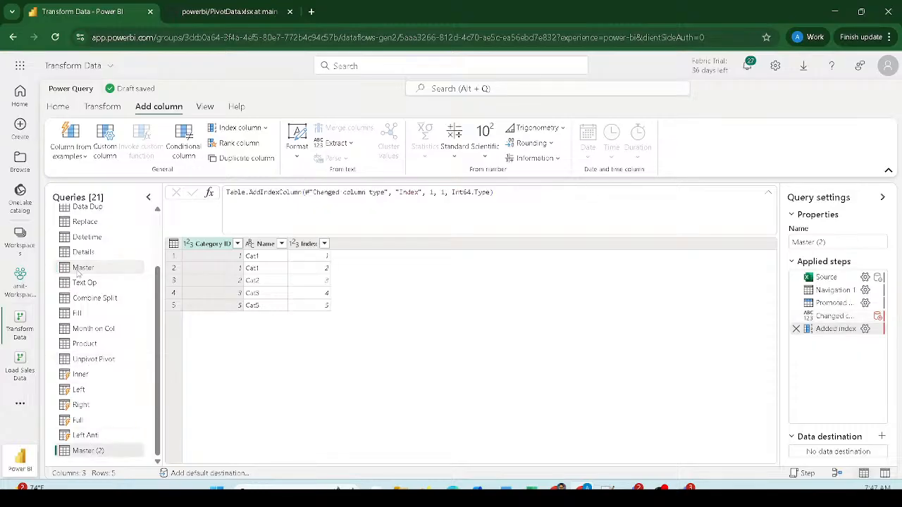
scroll(77, 275, up, 3)
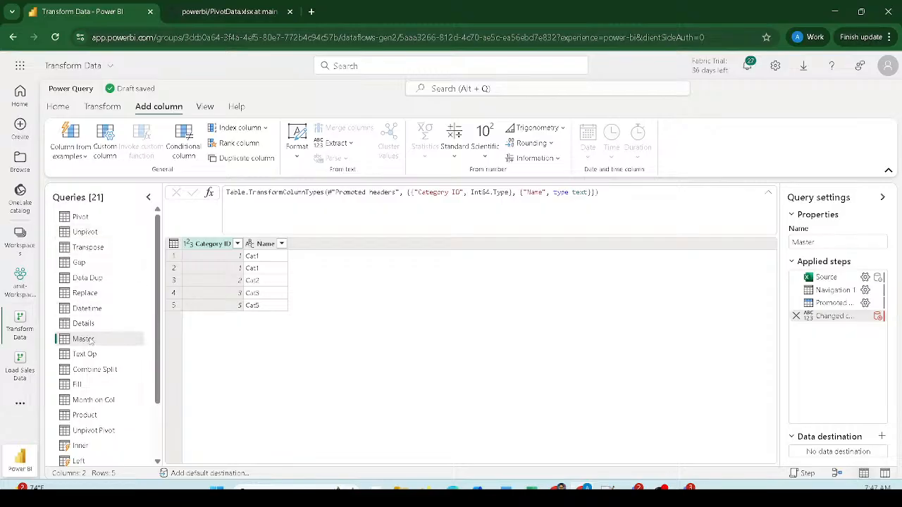
click(59, 107)
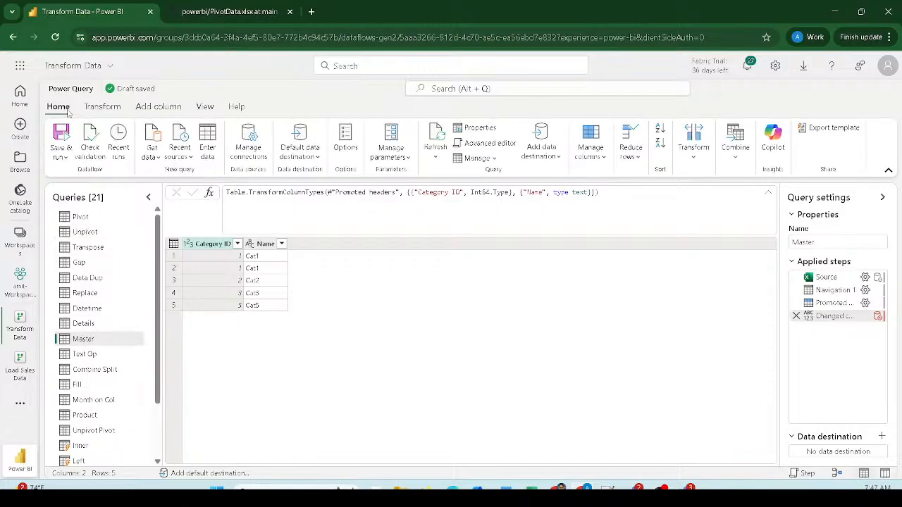
click(742, 159)
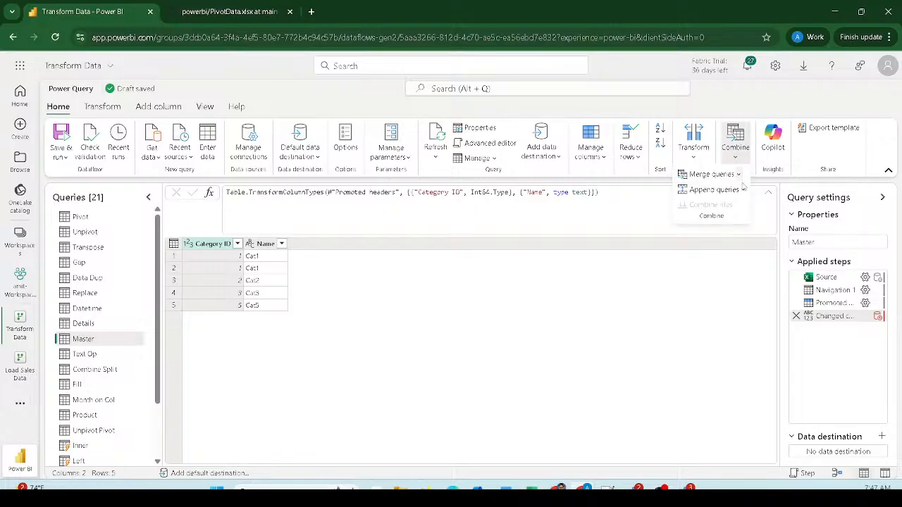
click(743, 190)
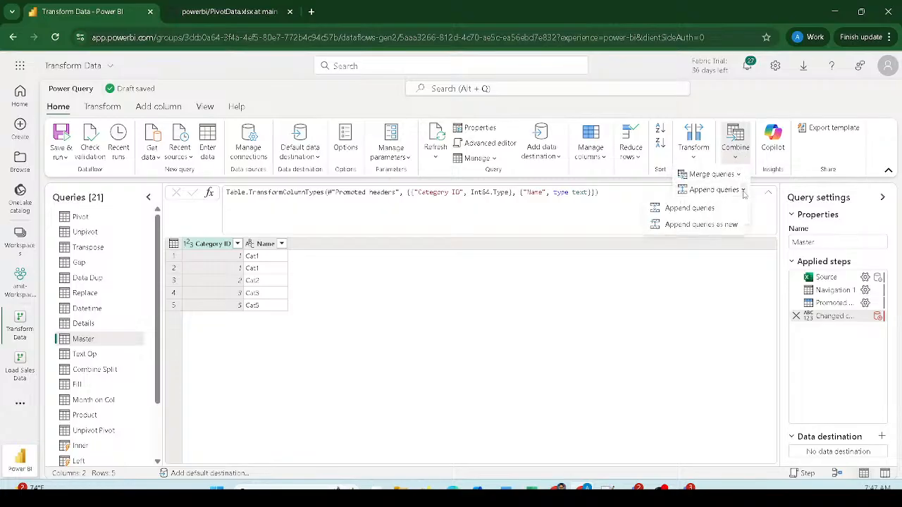
click(729, 226)
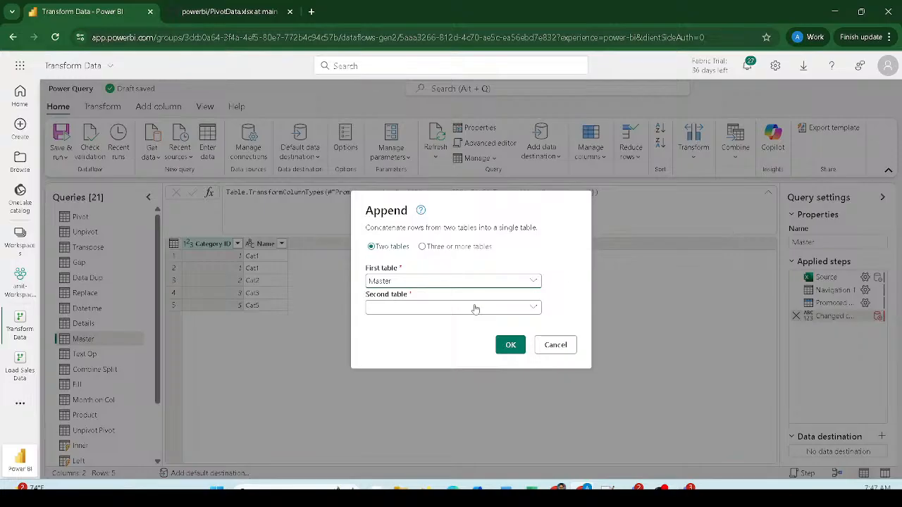
click(430, 314)
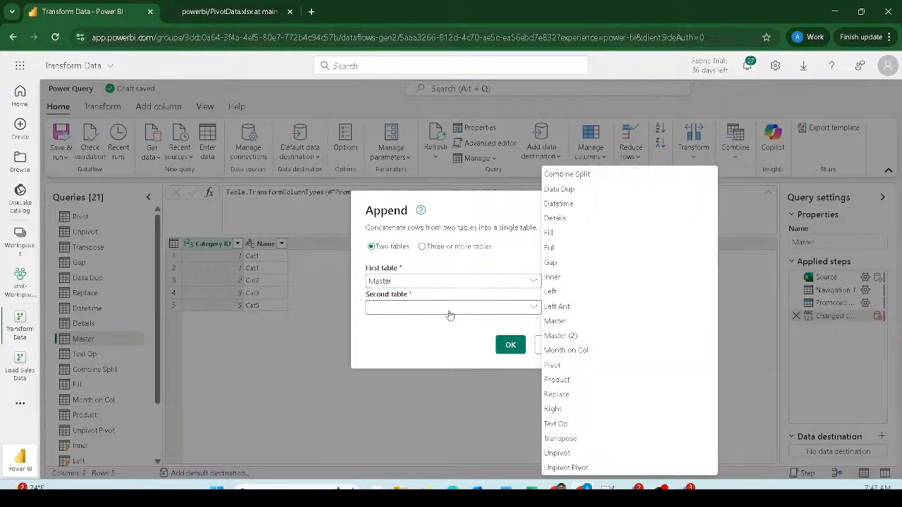
click(568, 336)
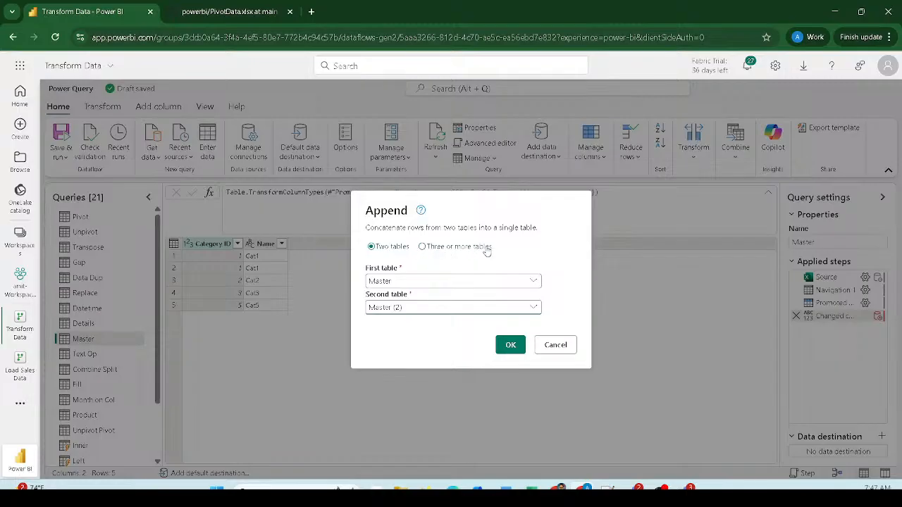
click(508, 345)
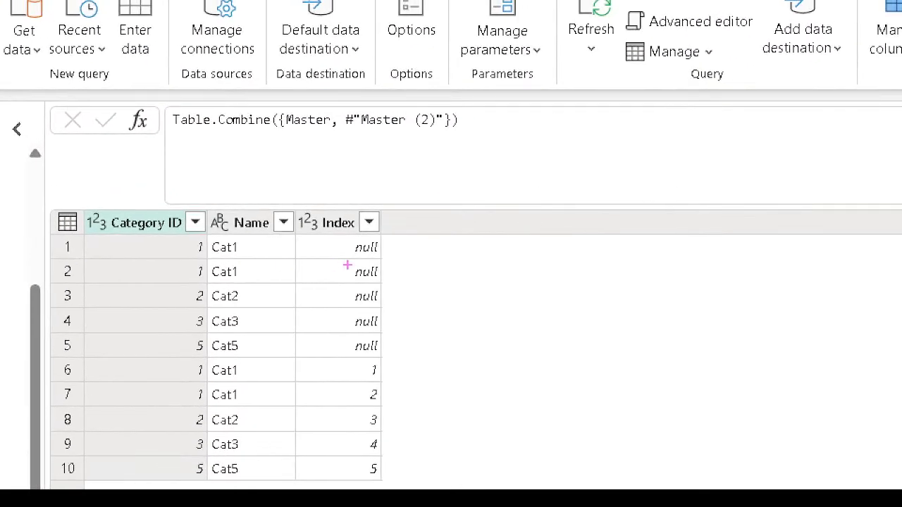
mouse_move(280, 210)
mouse_down()
mouse_move(286, 368)
mouse_move(289, 355)
mouse_move(308, 395)
mouse_move(399, 487)
mouse_move(433, 477)
mouse_move(433, 486)
mouse_up()
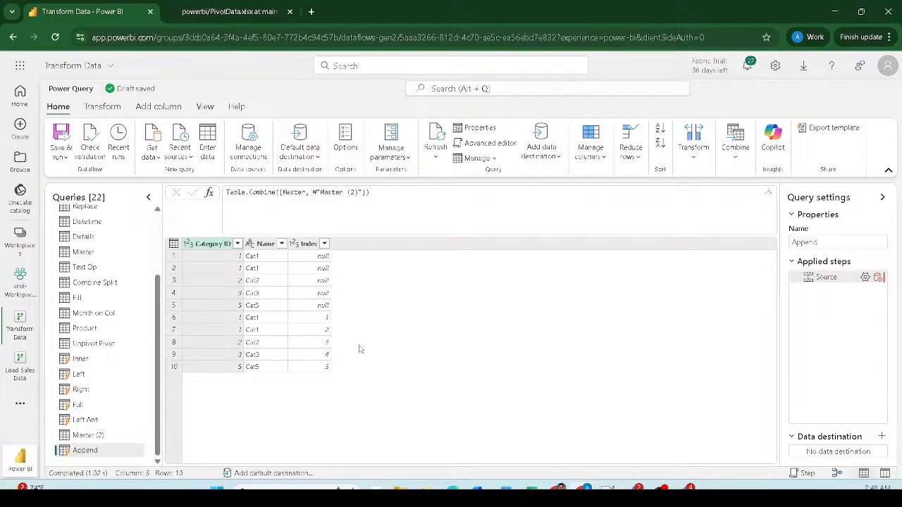
- Review the Append queries options under Combine, then bring up the Transform commands
click(738, 158)
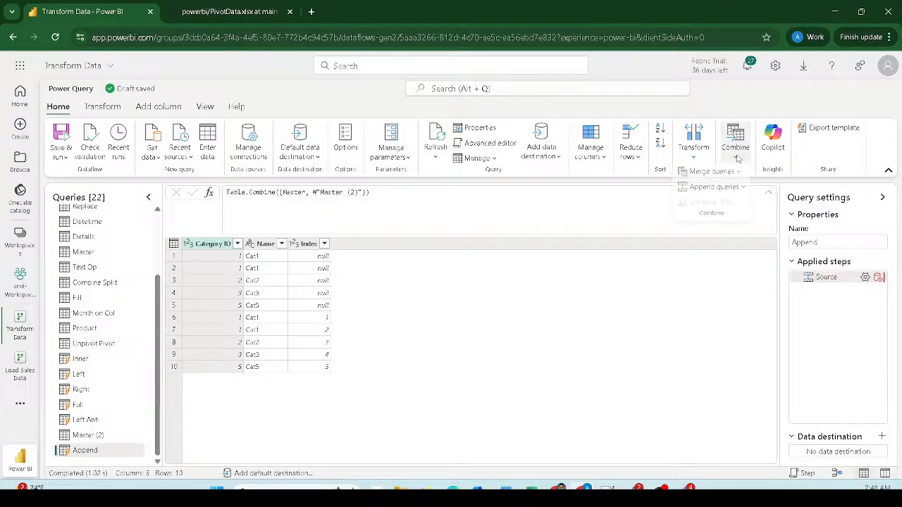
click(743, 190)
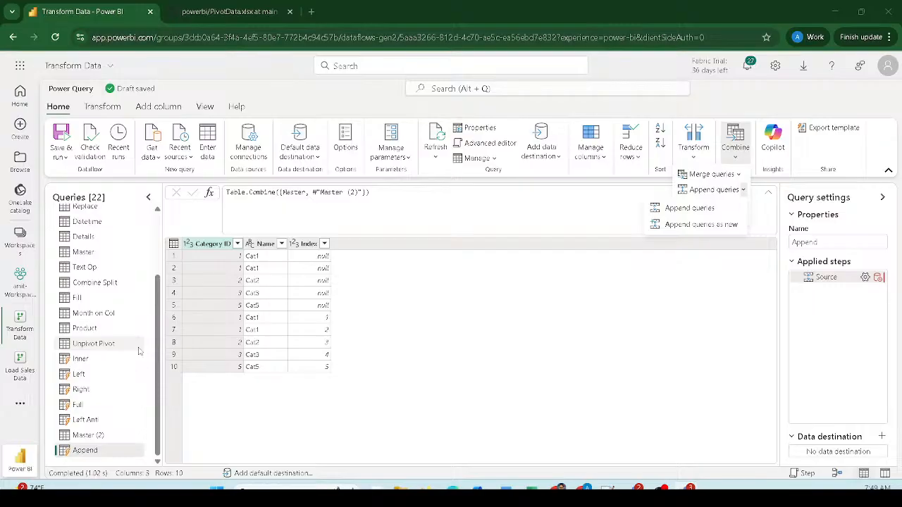
click(111, 110)
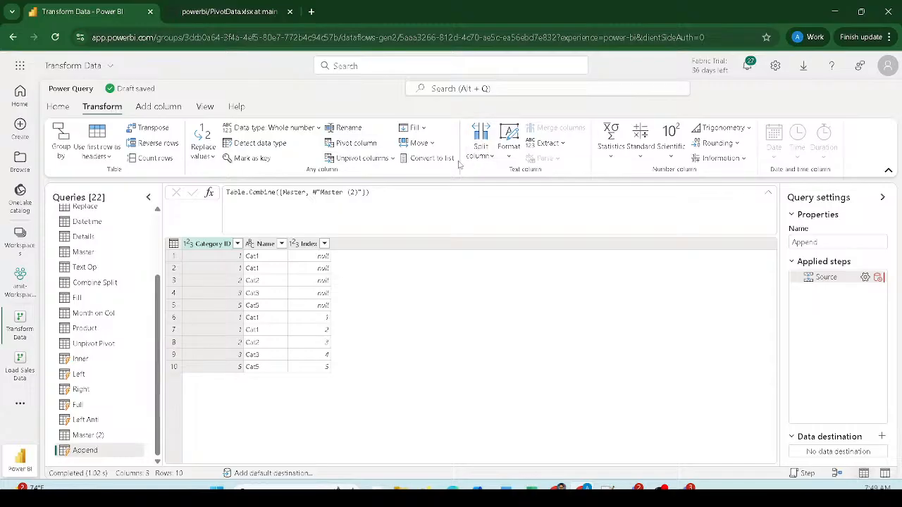
- Browse the Split column, Extract and Format options for the Append query
click(483, 157)
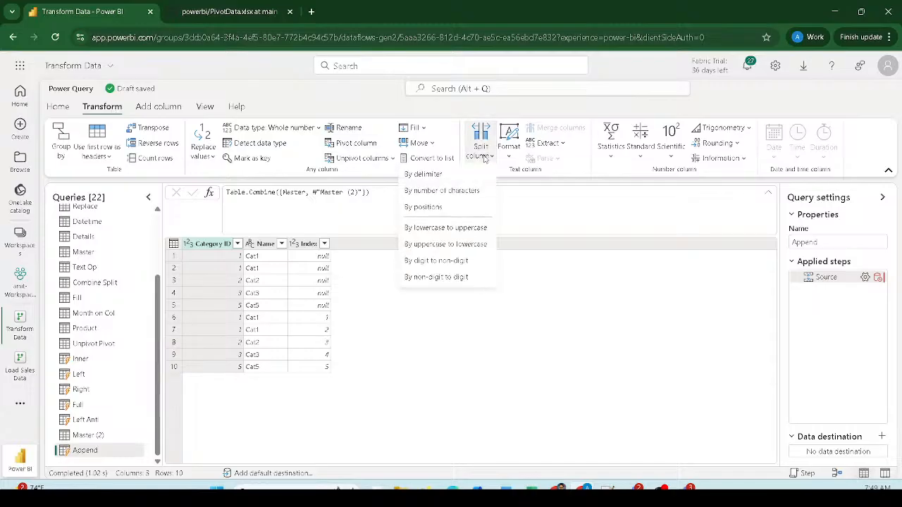
click(556, 145)
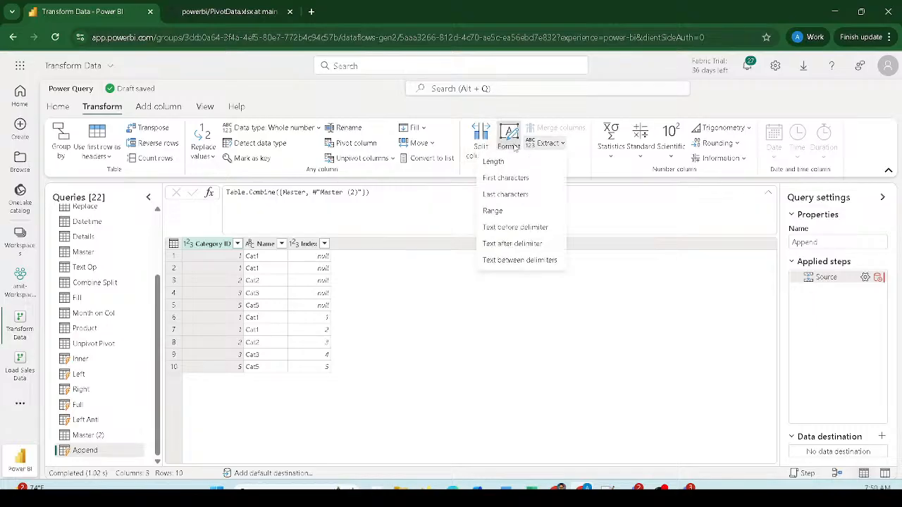
click(513, 146)
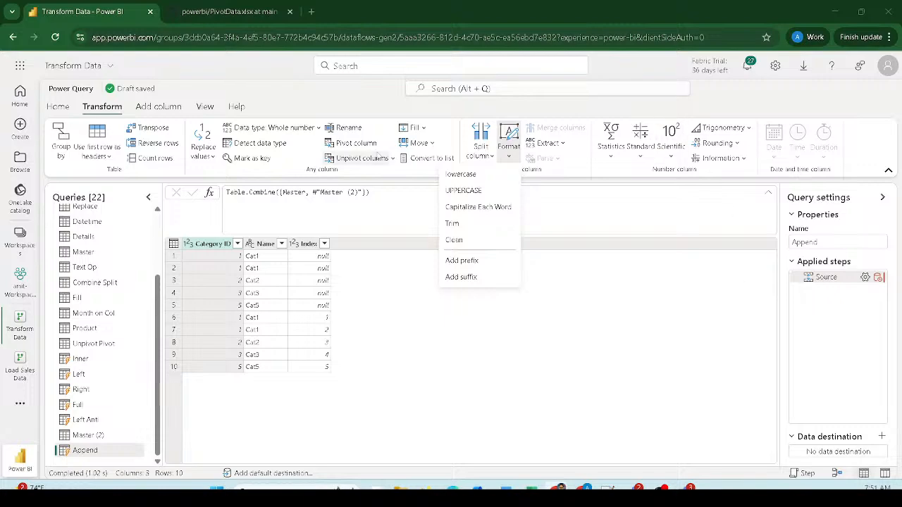
- Save the Transform Data dataflow from Save & run, then close it
click(58, 106)
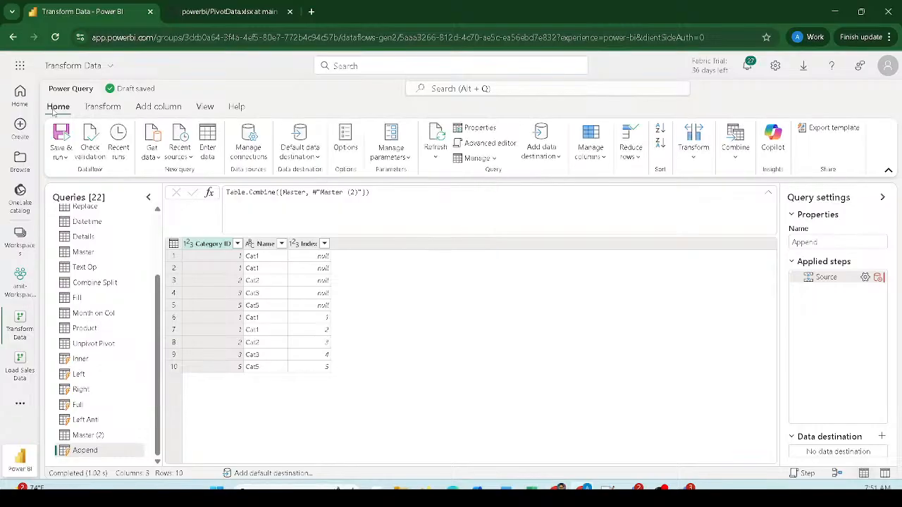
click(67, 159)
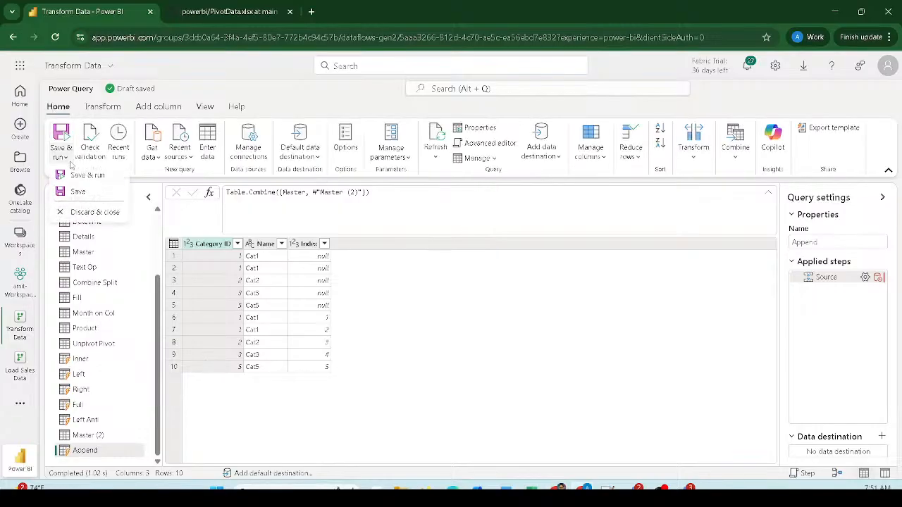
click(78, 201)
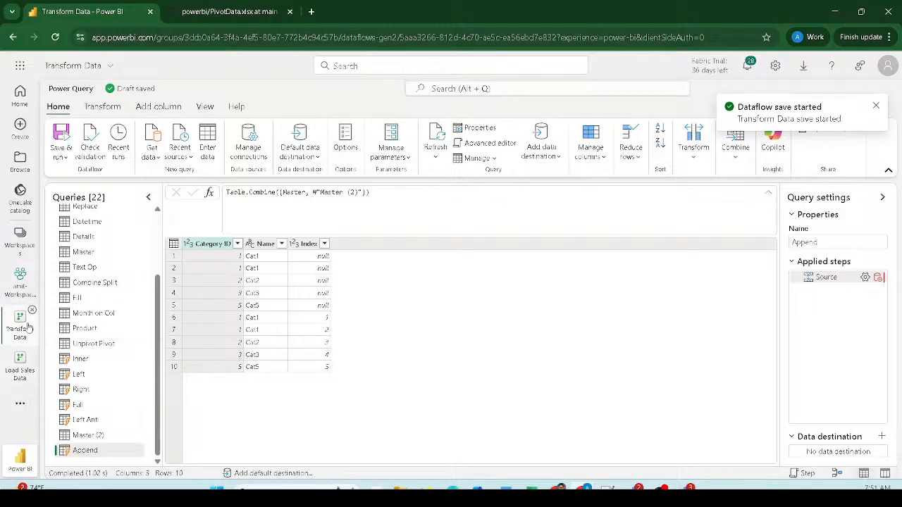
click(31, 312)
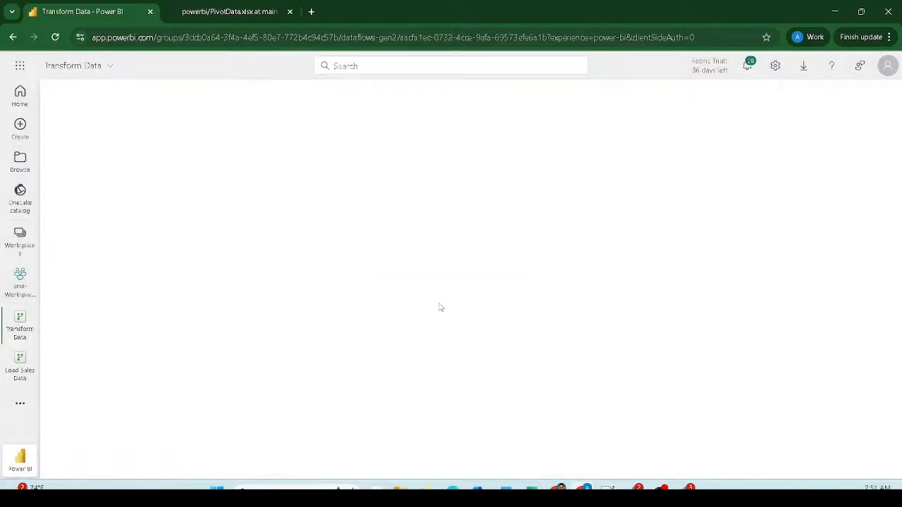
mouse_move(15, 360)
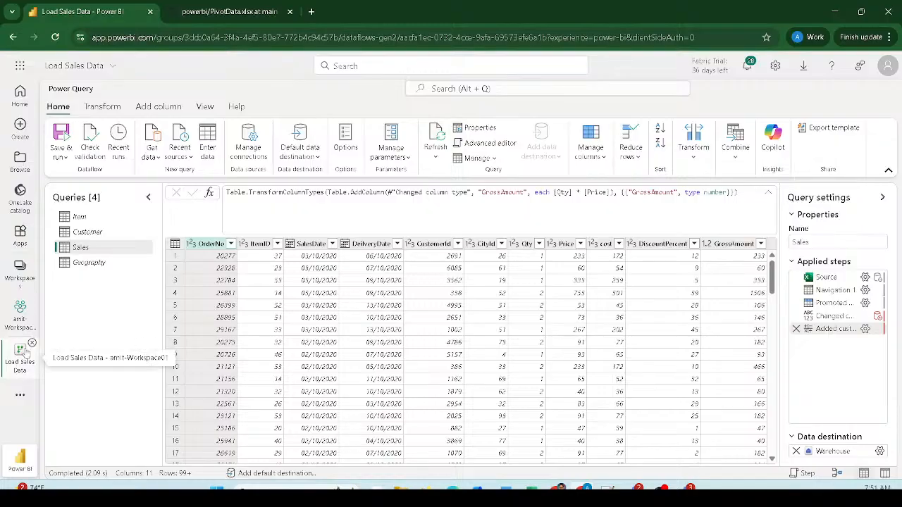
- Close Load Sales Data to return to the amit-Workspace01 item list
click(32, 344)
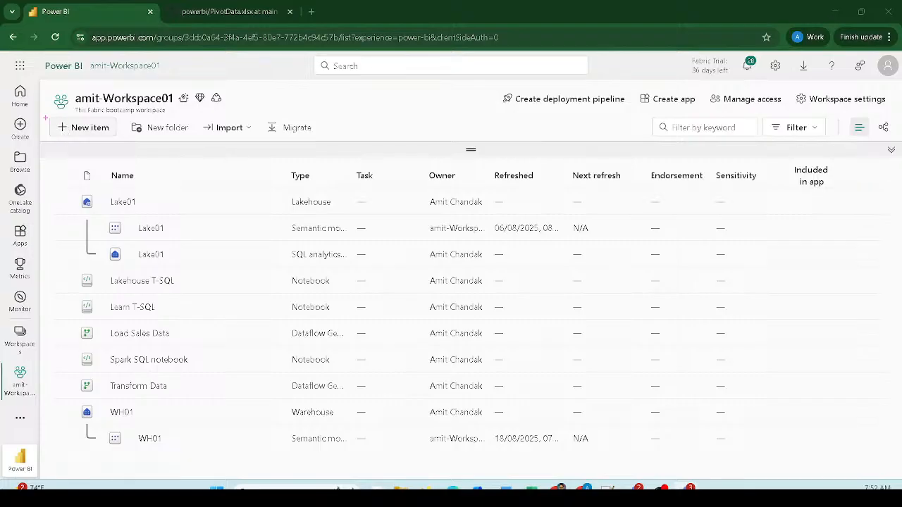
- Open the New item panel and filter item types by 'pip' to find Data pipeline
mouse_move(44, 113)
mouse_down()
mouse_move(84, 138)
mouse_move(127, 146)
mouse_up()
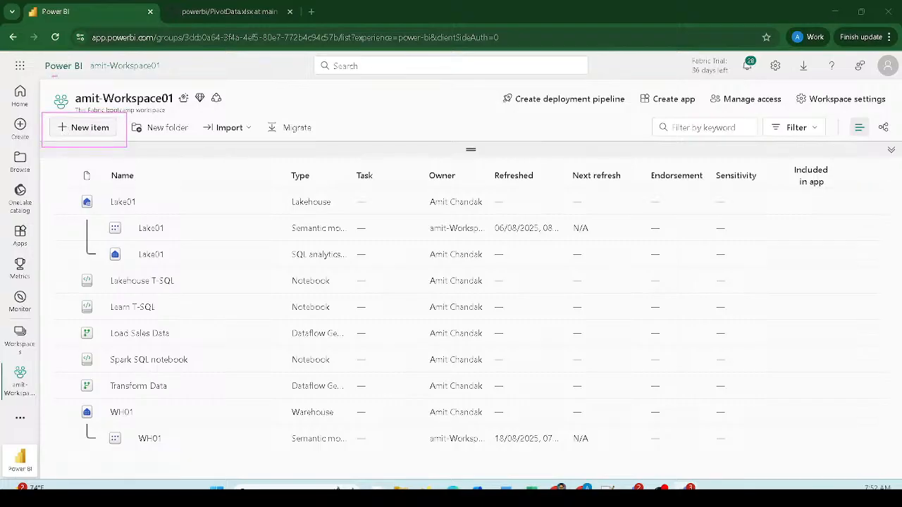
drag(52, 76, 191, 114)
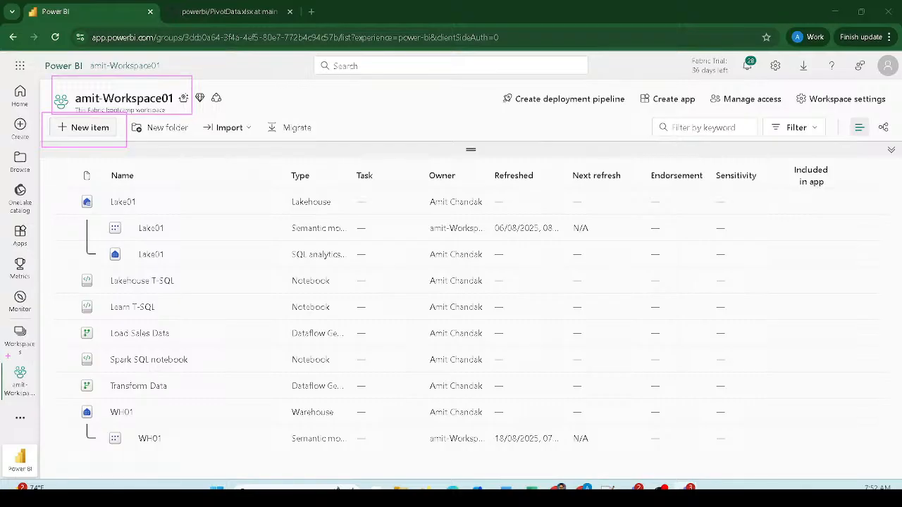
drag(2, 360, 43, 409)
drag(0, 315, 45, 358)
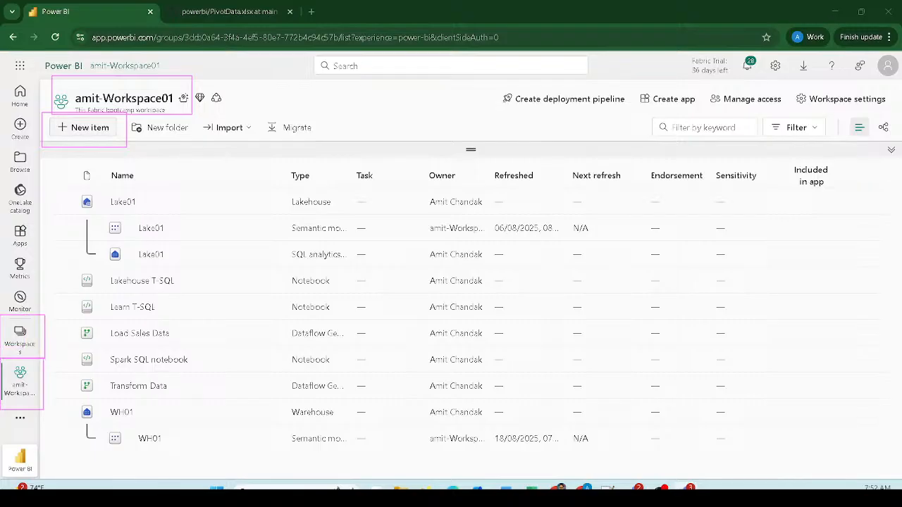
key(Escape)
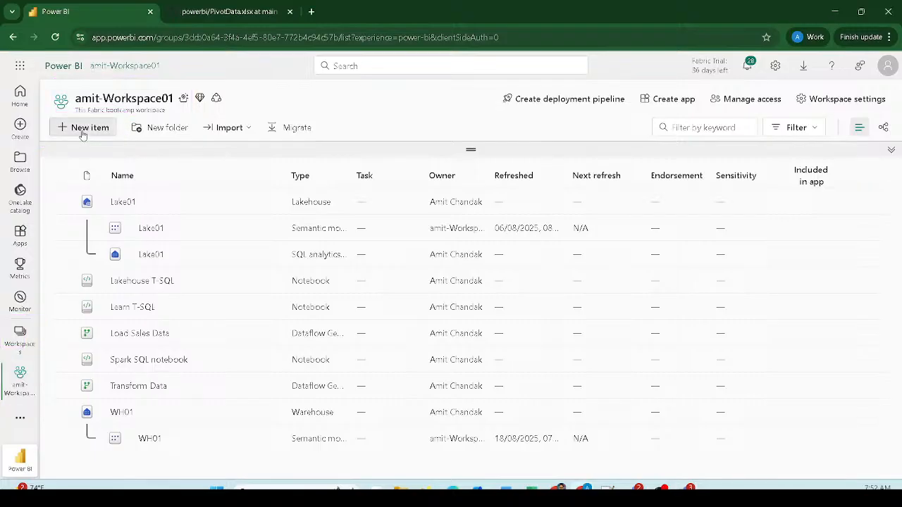
click(82, 134)
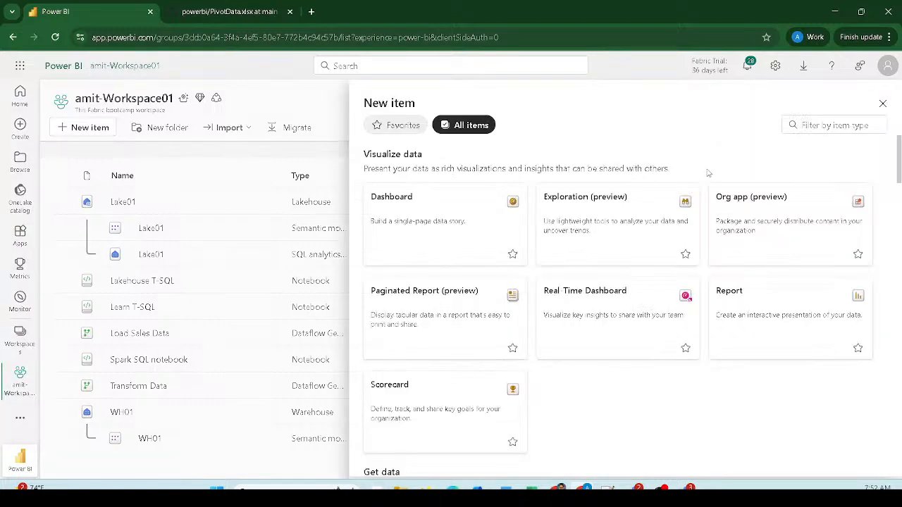
click(816, 124)
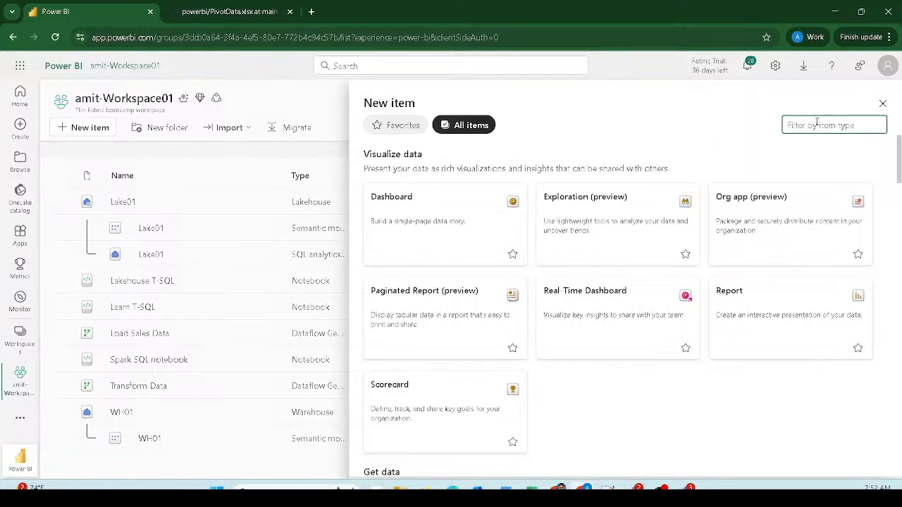
text(pip)
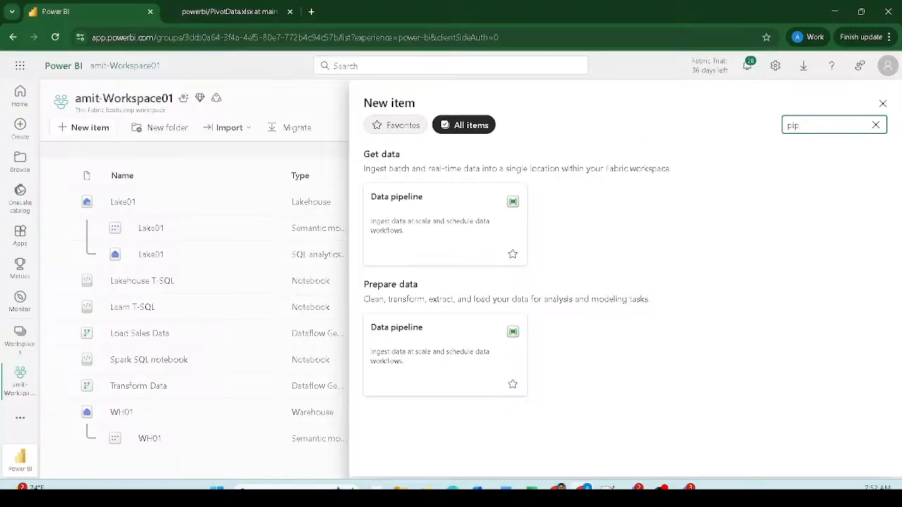
- Clear the filter and browse all item types down to the Get data section
mouse_move(347, 173)
mouse_down()
mouse_move(505, 268)
mouse_move(535, 273)
mouse_up()
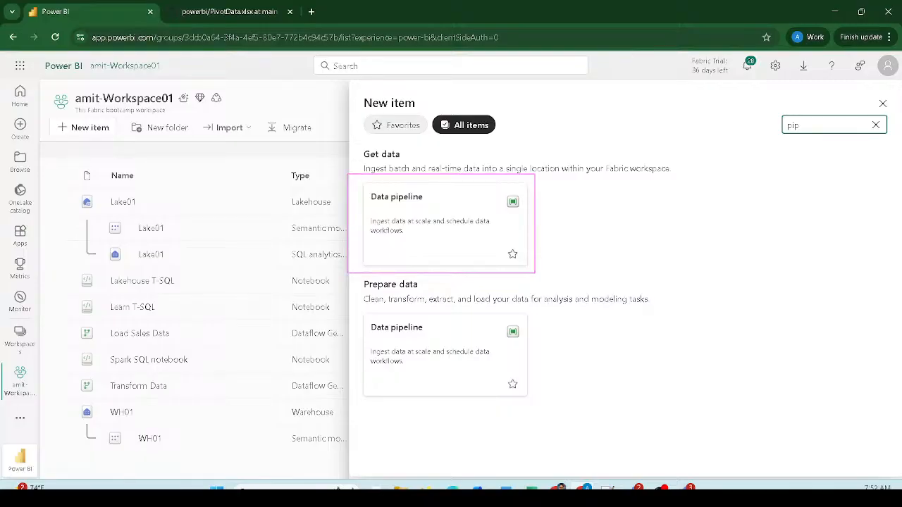
key(Escape)
scroll(598, 276, down, 3)
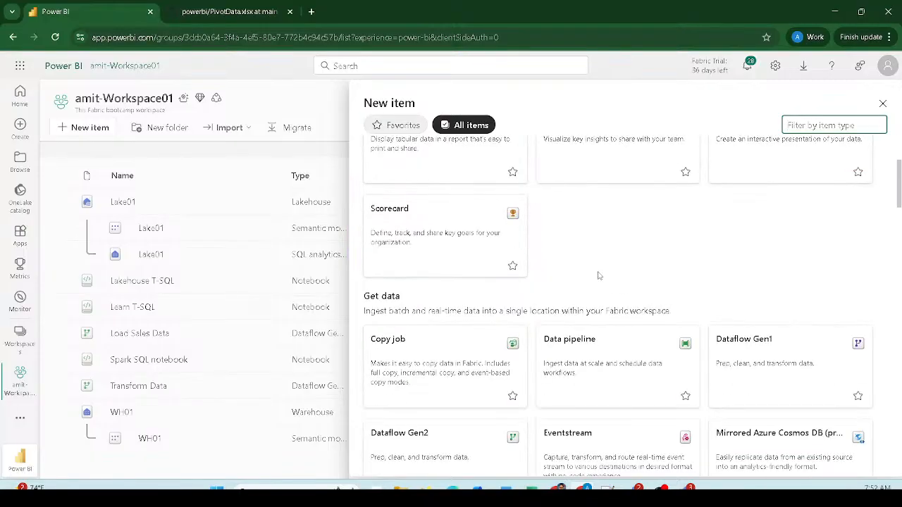
scroll(598, 275, down, 9)
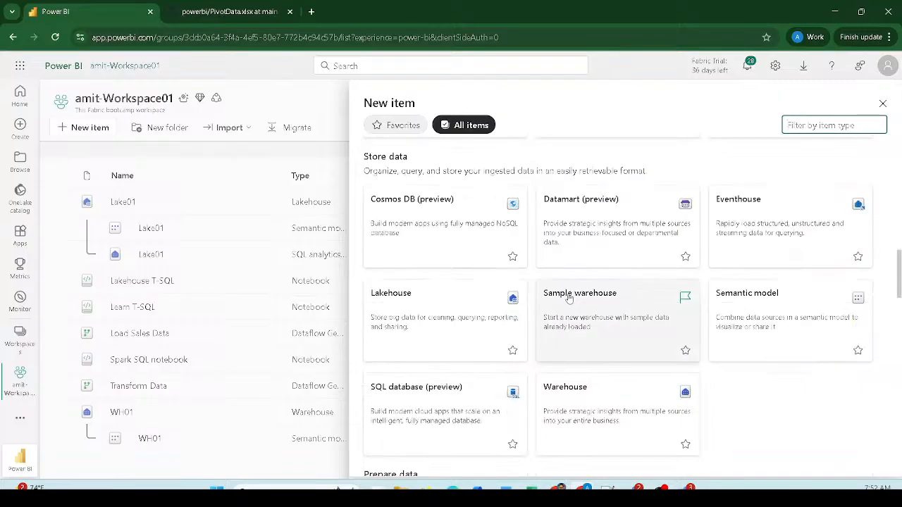
scroll(569, 298, down, 10)
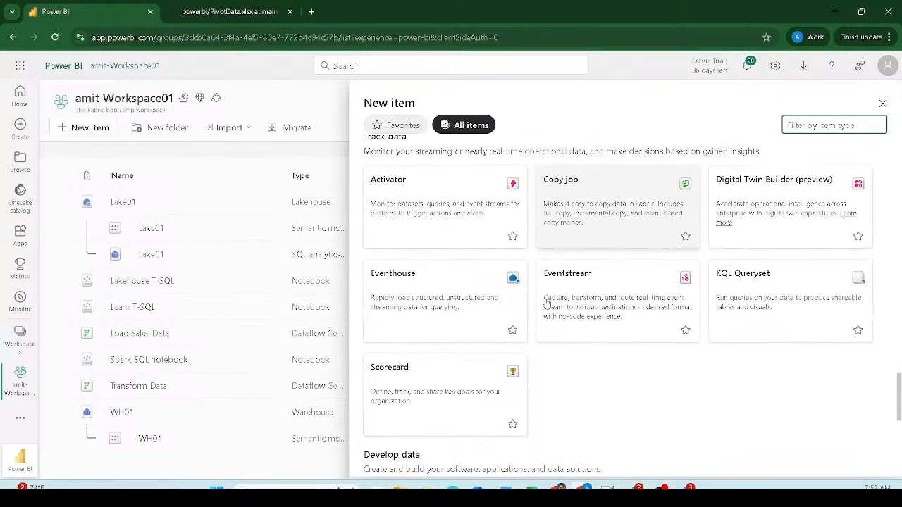
scroll(546, 303, down, 6)
scroll(541, 299, up, 5)
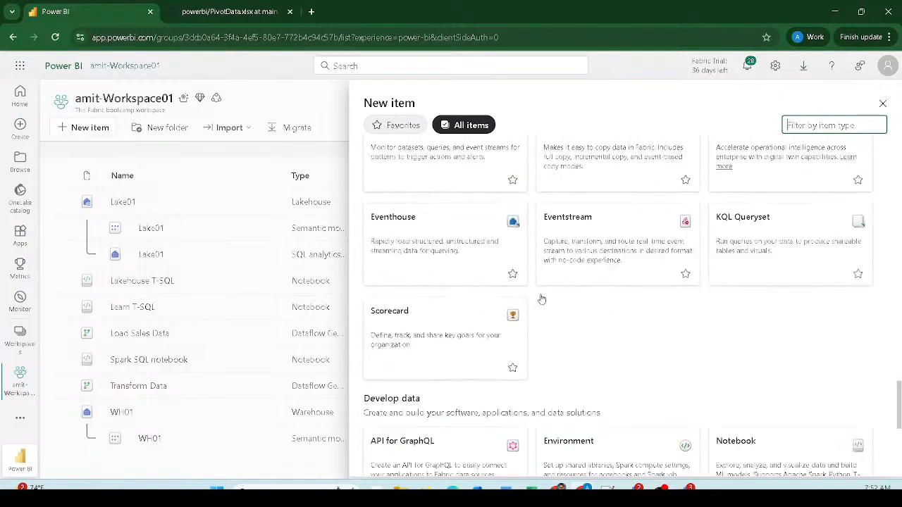
scroll(541, 300, up, 12)
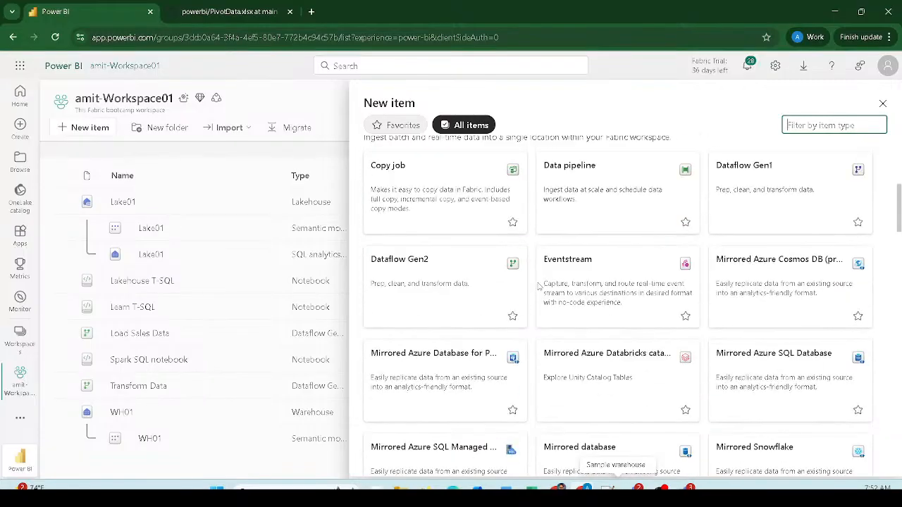
scroll(539, 286, up, 2)
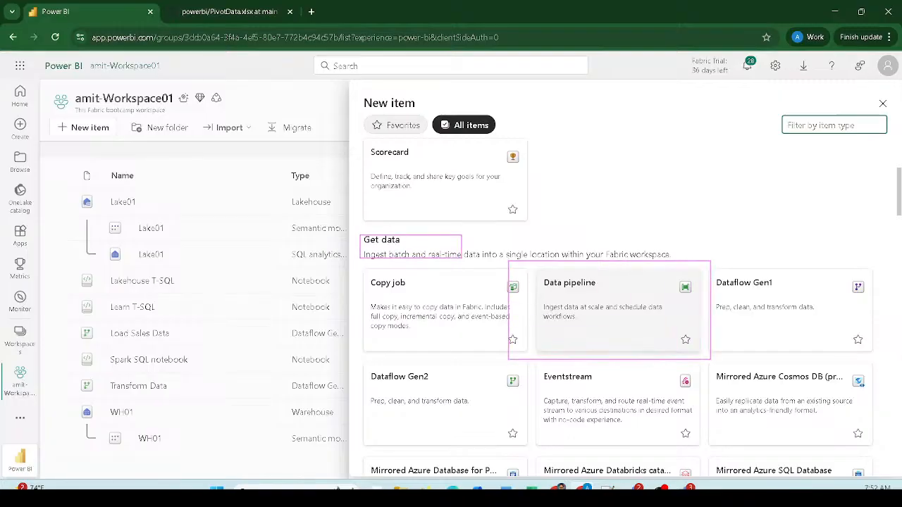
- Create a new Data pipeline, renaming 'pipeline1' to 'Get Retail Data'
click(636, 322)
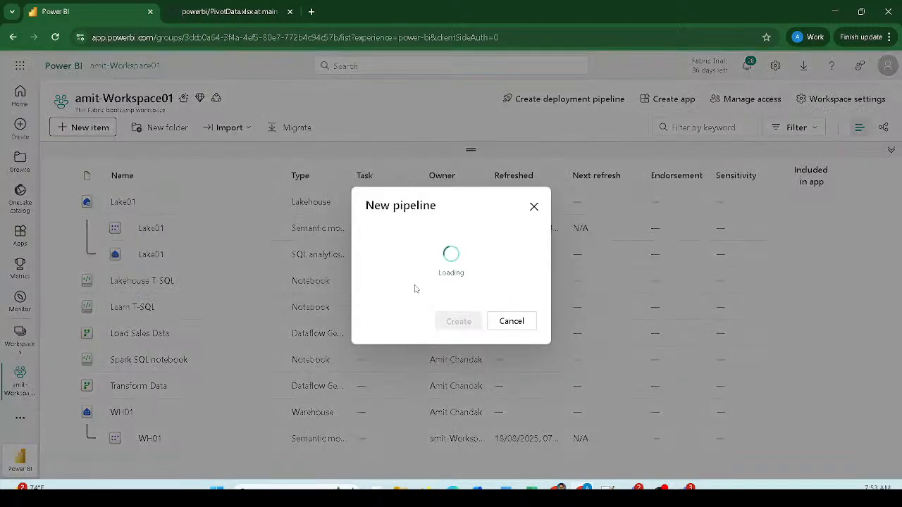
drag(427, 255, 342, 235)
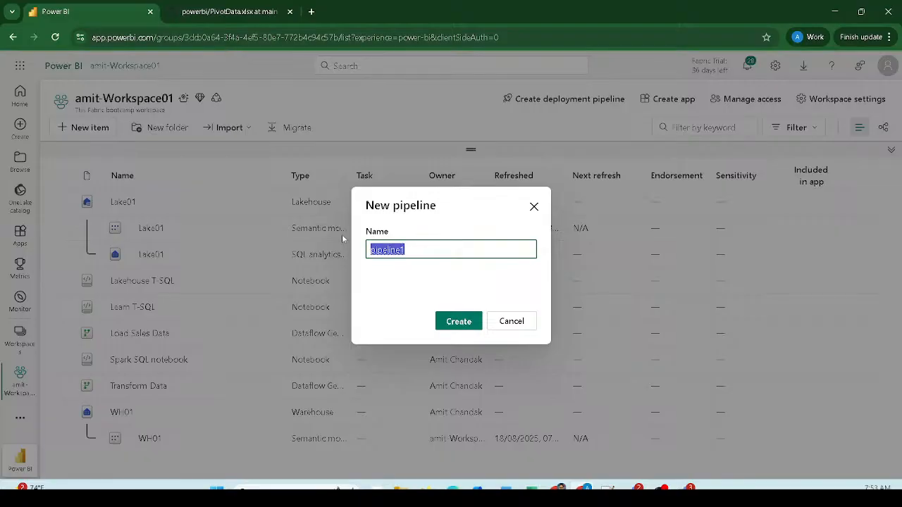
text(Get )
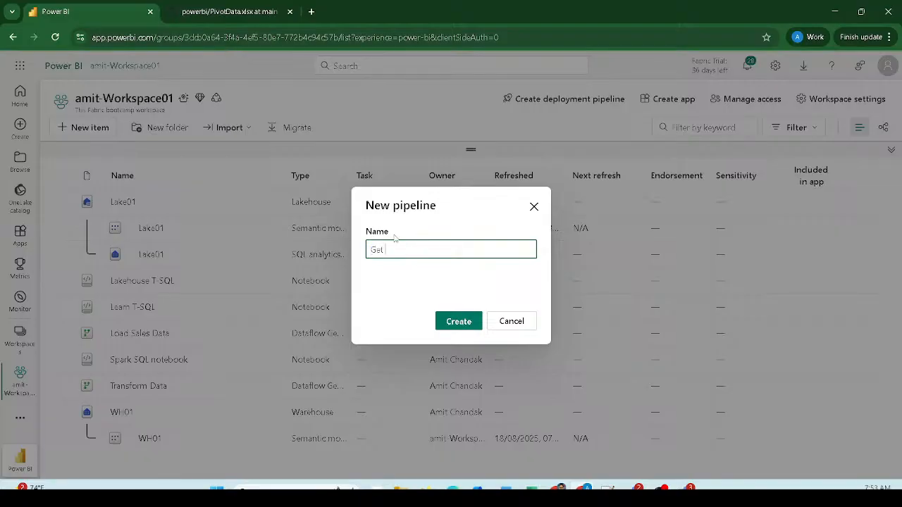
text(Retail Data)
click(455, 325)
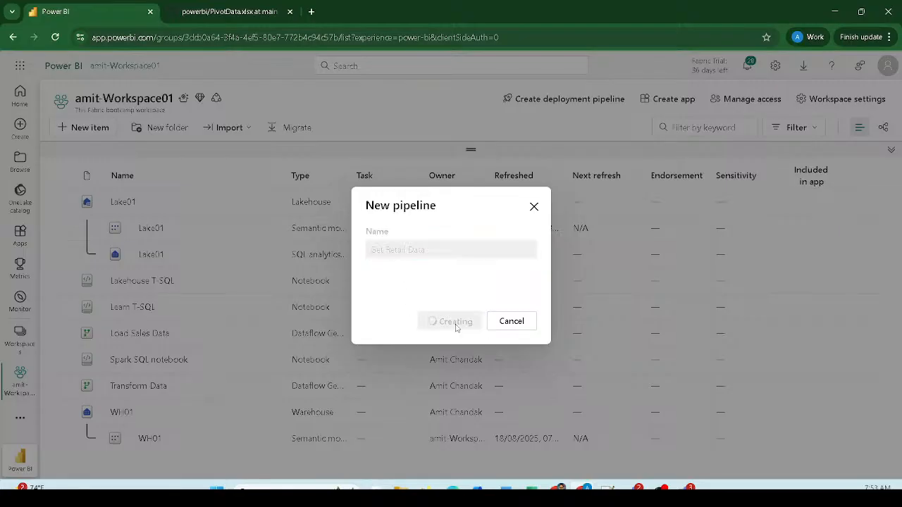
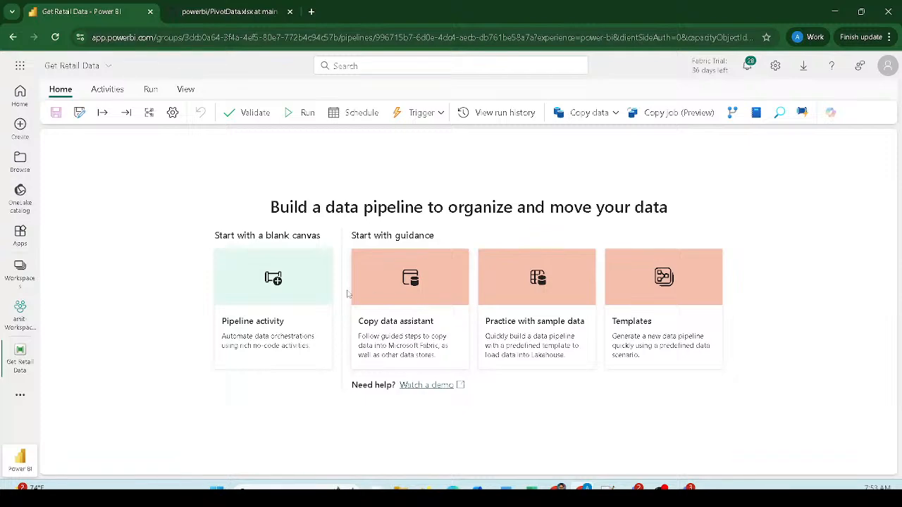
- Highlight the four starting options: blank canvas, guided copy, sample data and templates
drag(214, 241, 339, 372)
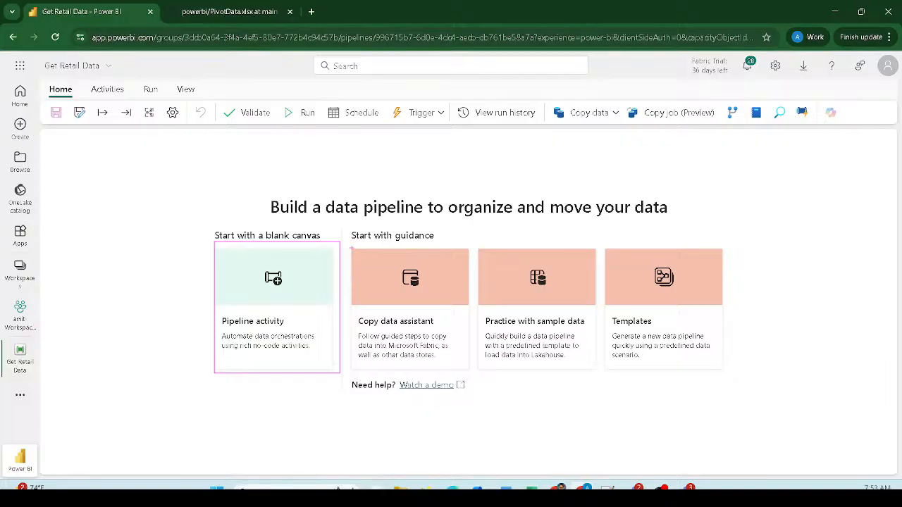
drag(346, 239, 472, 379)
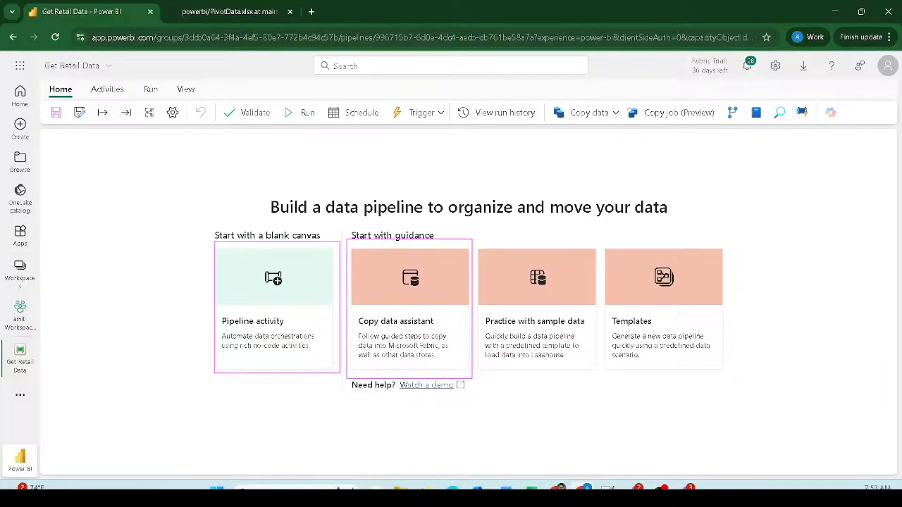
mouse_move(476, 241)
mouse_down()
mouse_move(582, 385)
mouse_move(603, 372)
mouse_up()
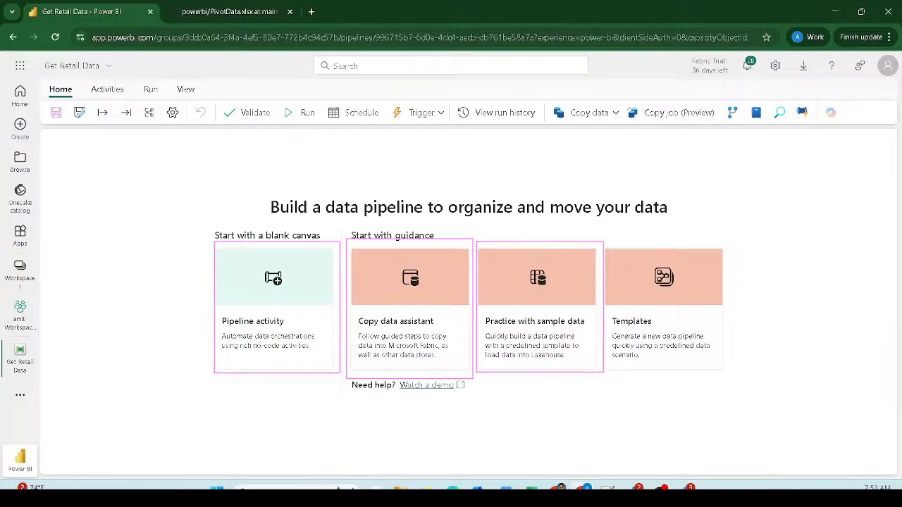
mouse_move(593, 238)
mouse_down()
mouse_move(694, 373)
mouse_move(733, 381)
mouse_move(742, 370)
mouse_up()
mouse_move(475, 307)
mouse_down()
mouse_move(586, 340)
mouse_move(606, 331)
mouse_up()
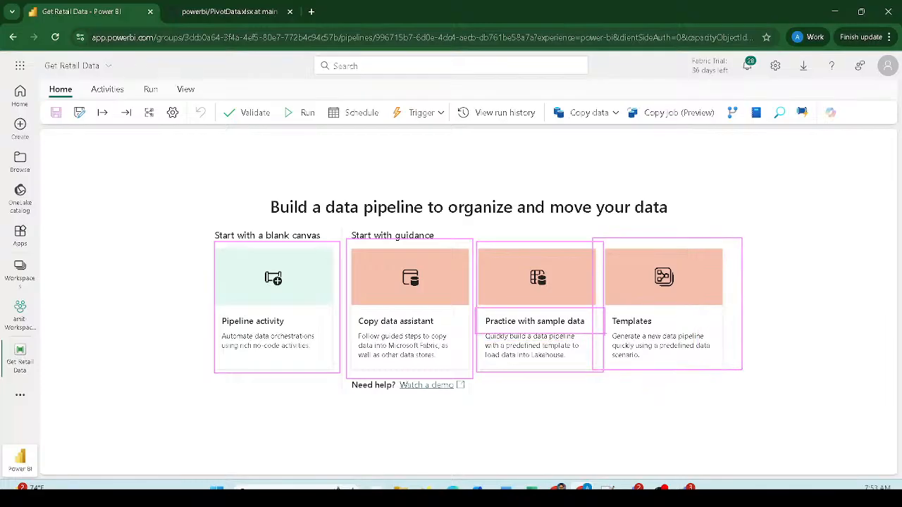
key(Escape)
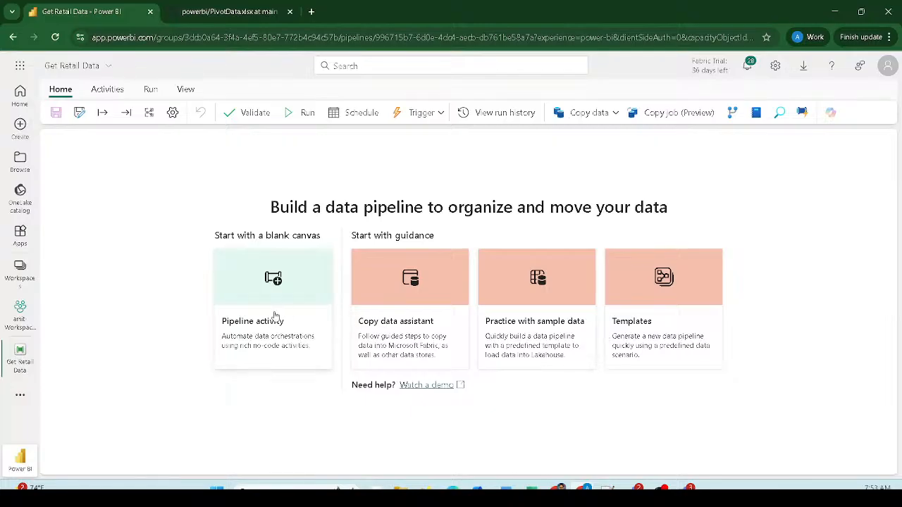
drag(217, 238, 332, 369)
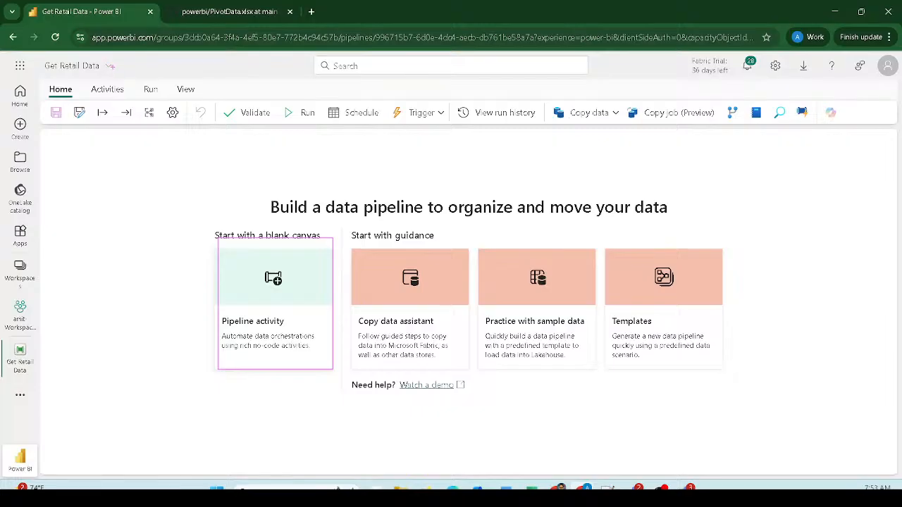
drag(90, 81, 124, 106)
key(Escape)
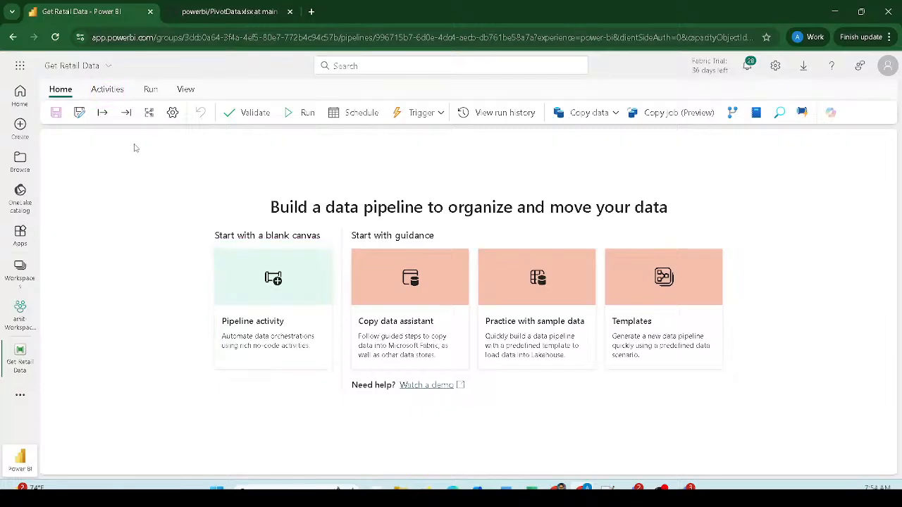
- Open the pipeline activity list and scroll from Copy data down to Azure Machine Learning
click(324, 285)
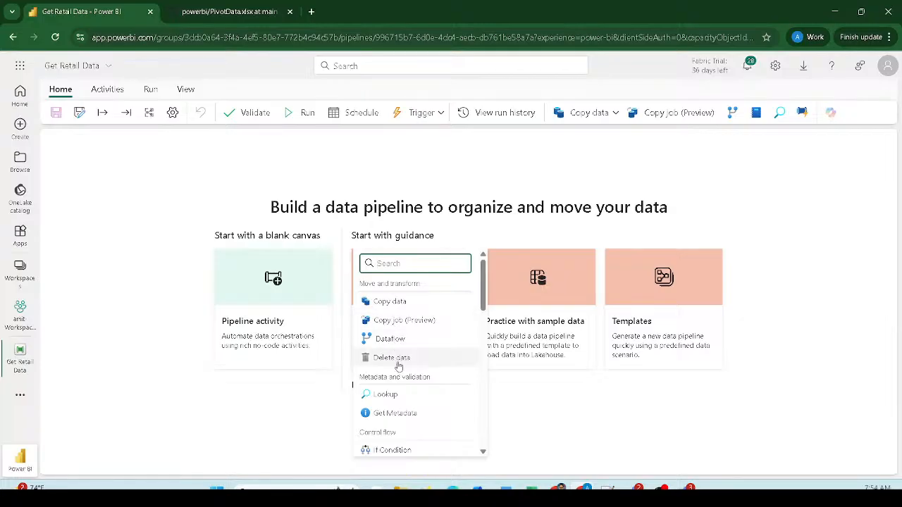
scroll(398, 365, down, 1)
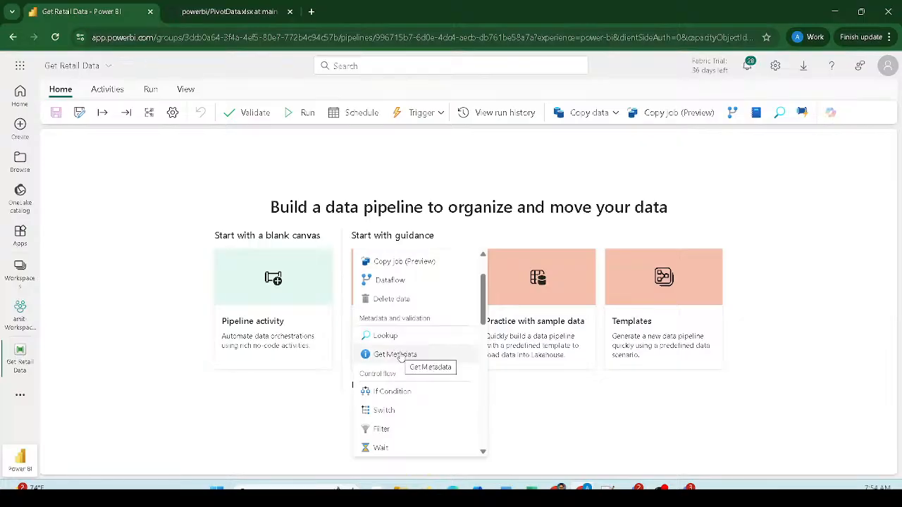
scroll(399, 357, down, 1)
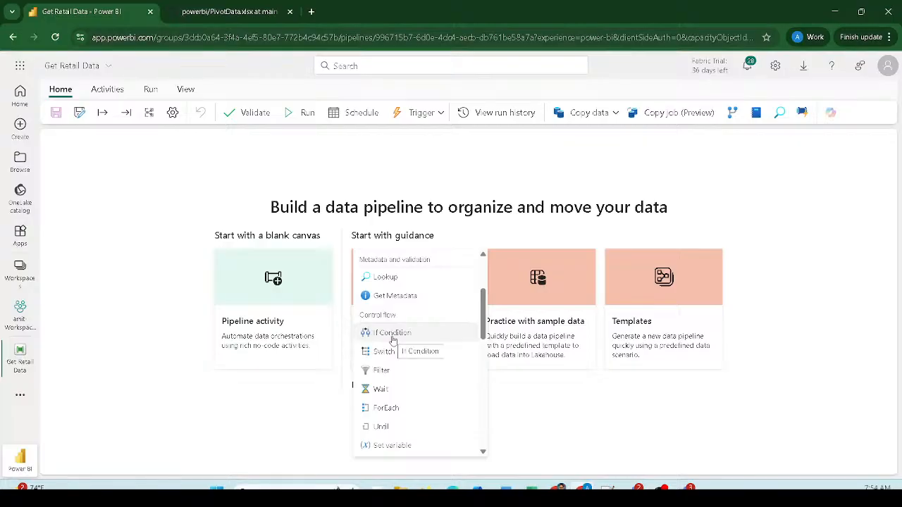
scroll(392, 347, down, 1)
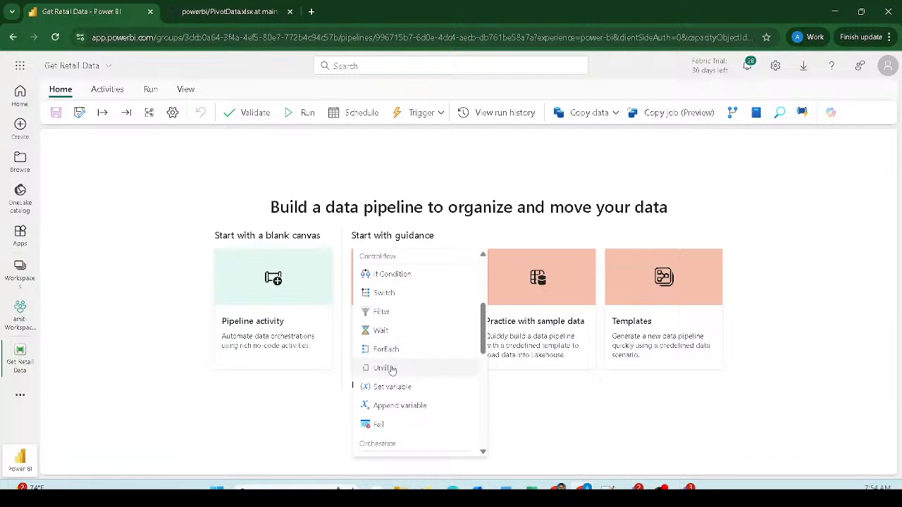
scroll(389, 384, down, 1)
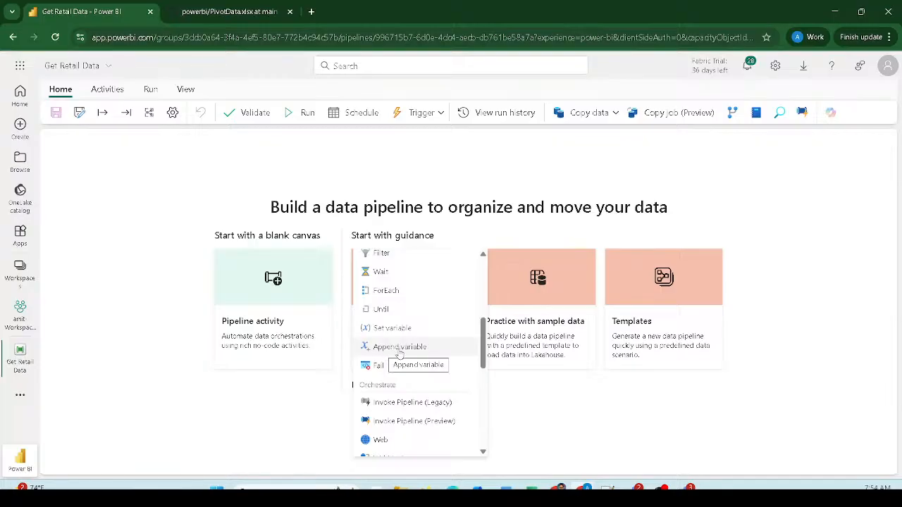
scroll(399, 353, down, 1)
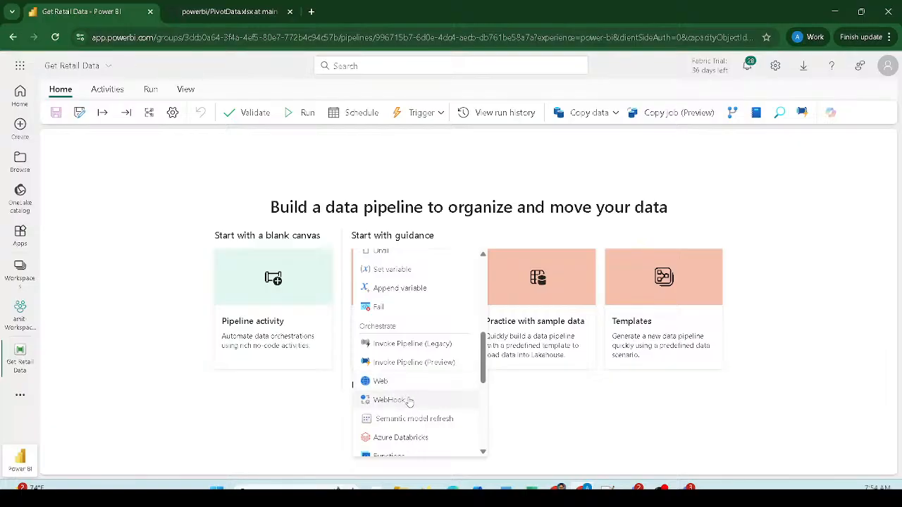
scroll(405, 400, down, 1)
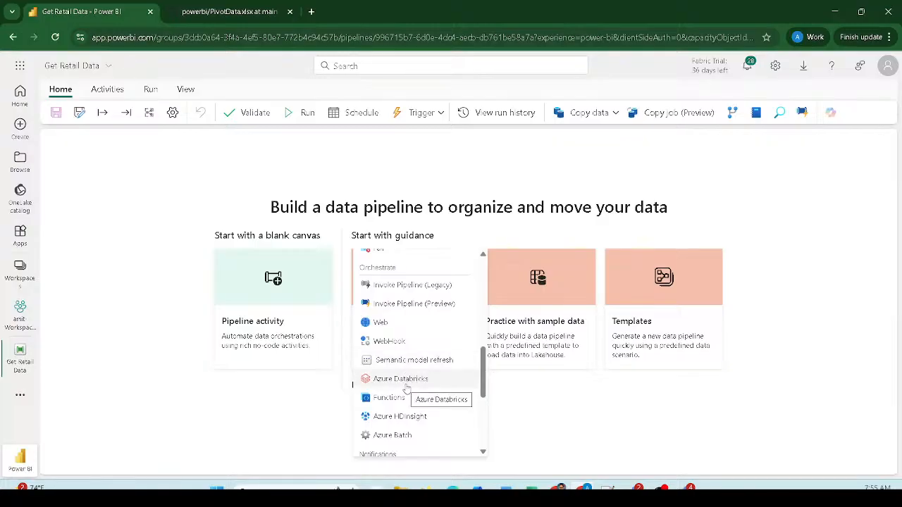
scroll(396, 368, down, 1)
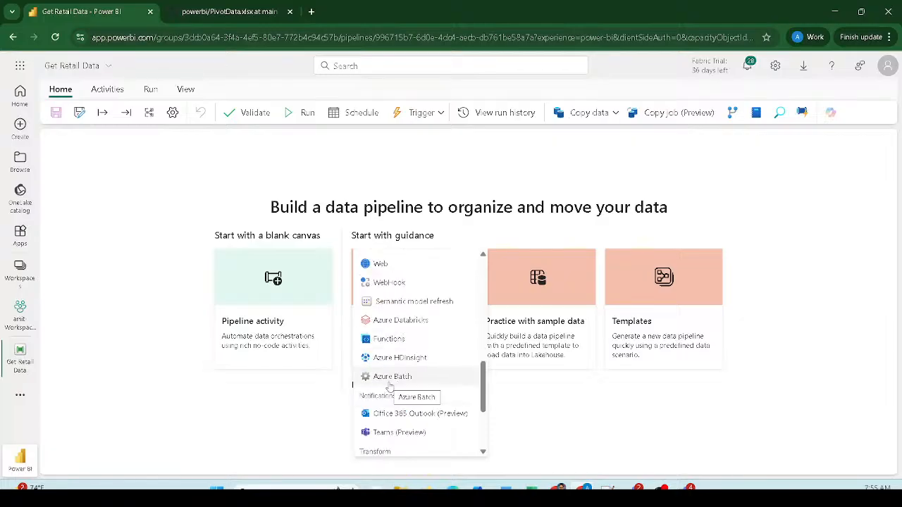
scroll(390, 388, down, 1)
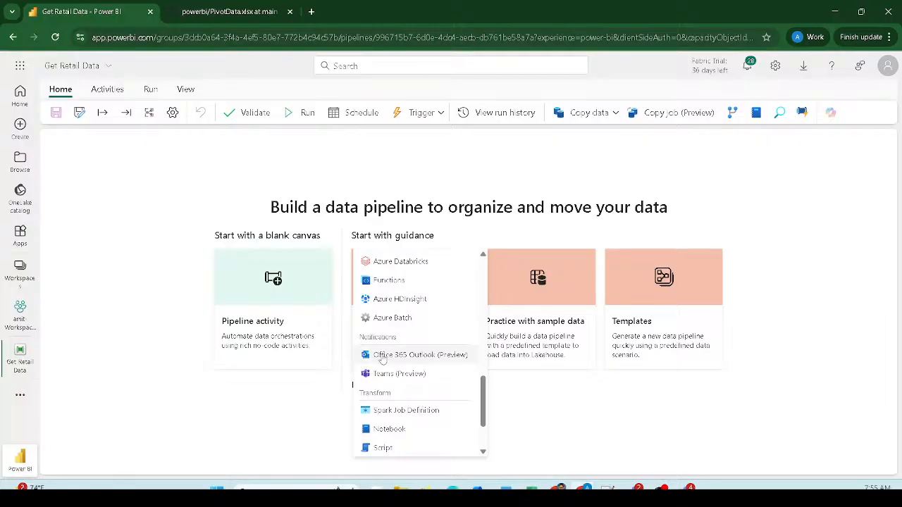
scroll(396, 377, down, 1)
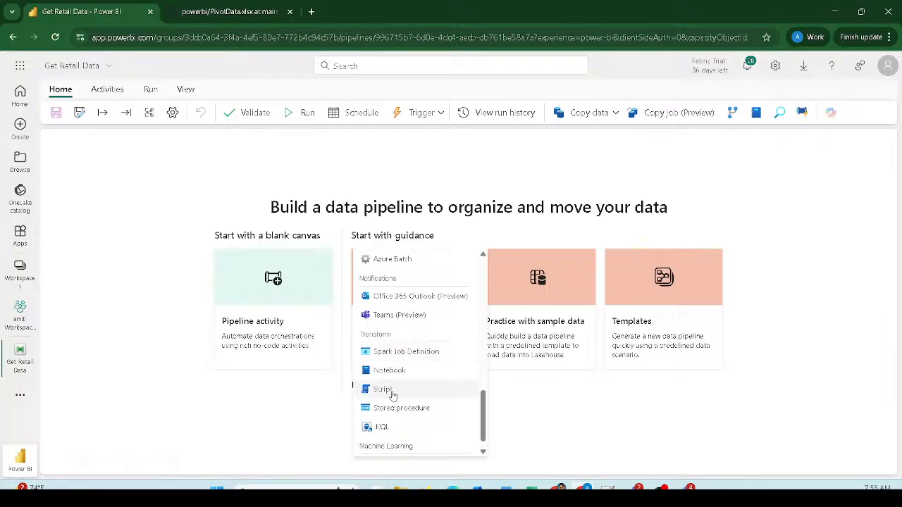
scroll(392, 394, down, 1)
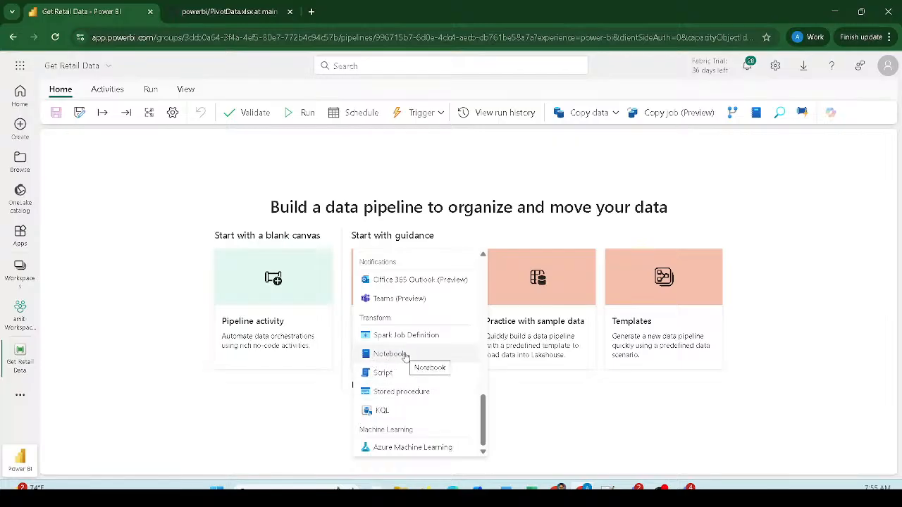
- Close the activity list, start the Copy data assistant, and switch to the PivotData.xlsx GitHub tab
click(542, 404)
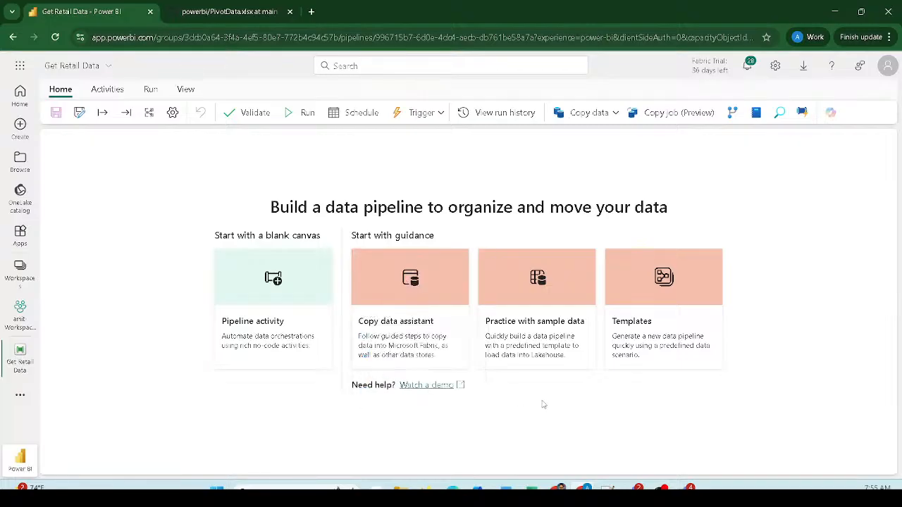
click(406, 297)
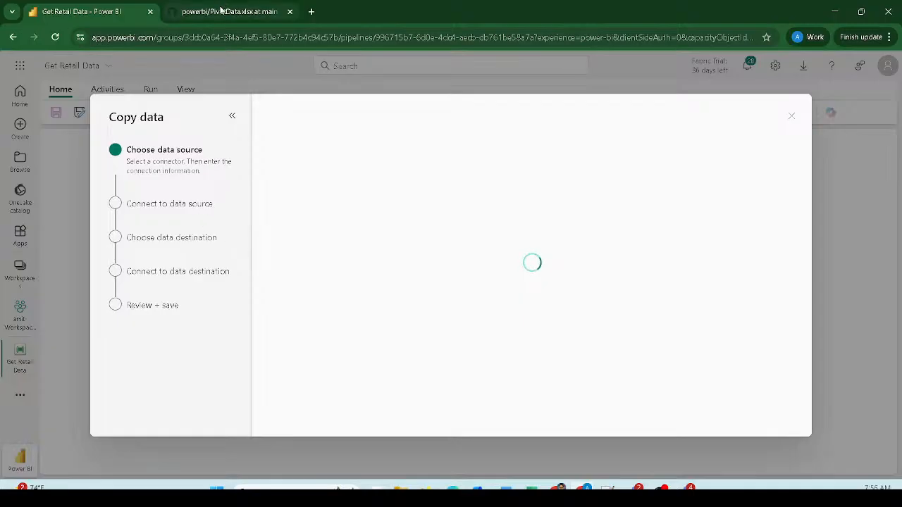
click(222, 12)
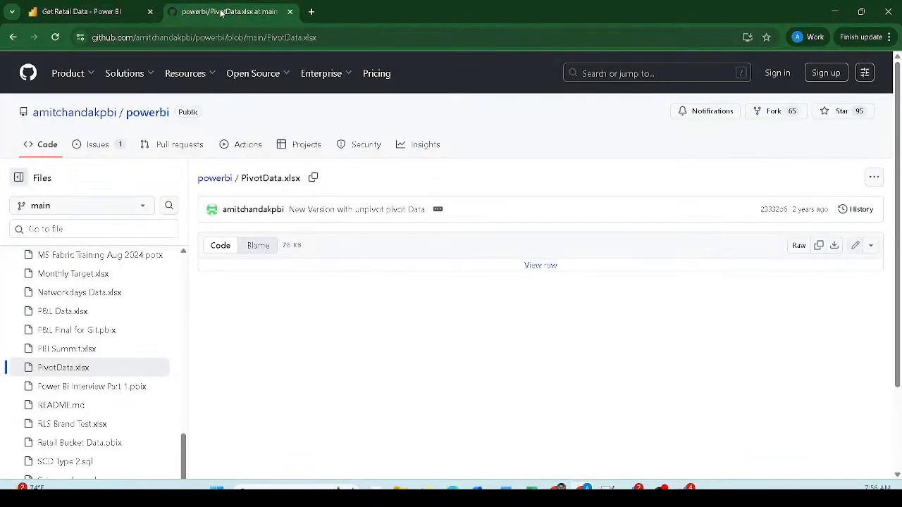
- Browse the powerbi repository's file list and open For Beginner Tutorial Series You Tube.xlsx
click(143, 119)
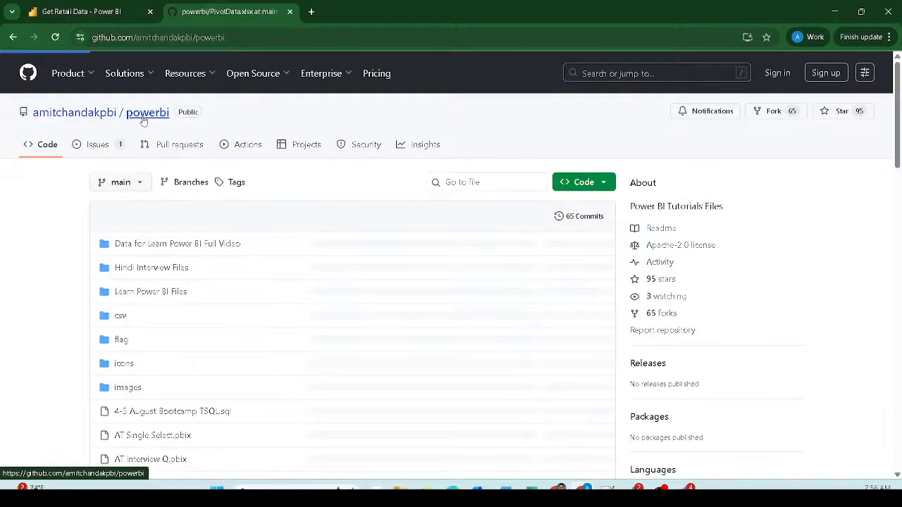
scroll(169, 301, down, 7)
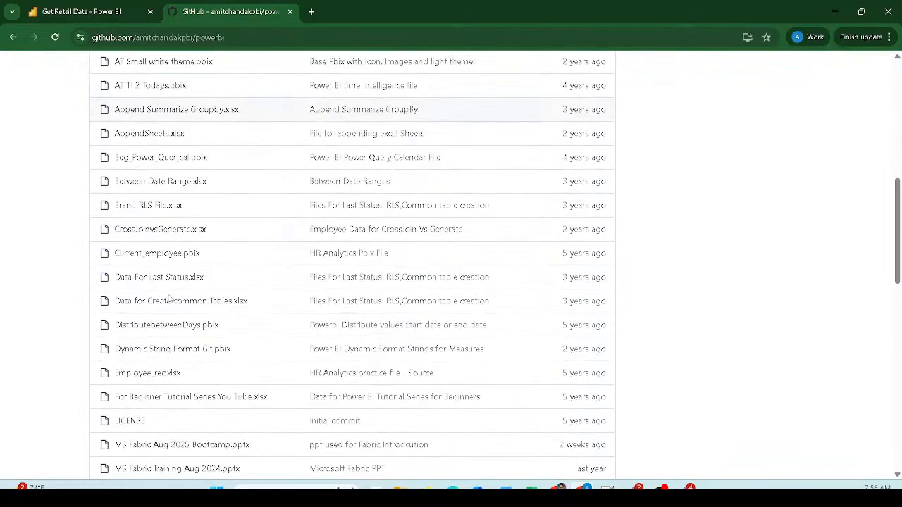
scroll(169, 299, down, 8)
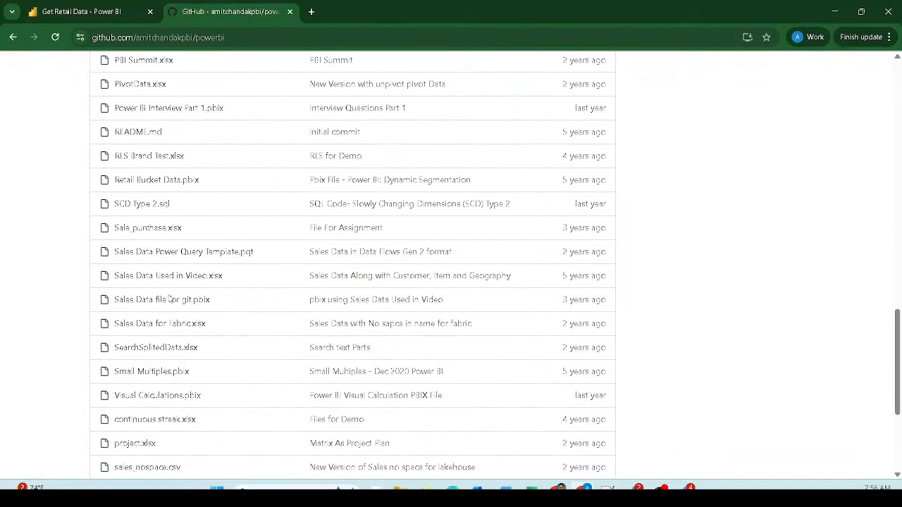
scroll(169, 299, down, 2)
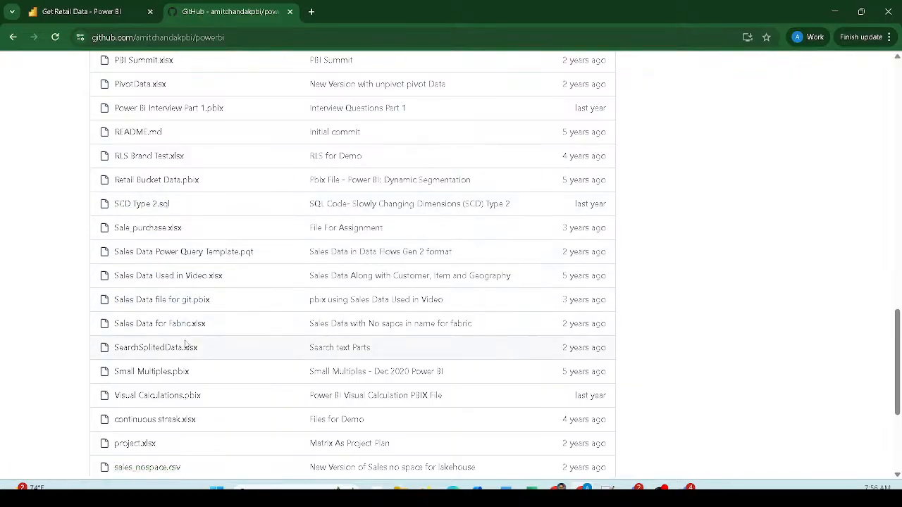
scroll(185, 343, down, 1)
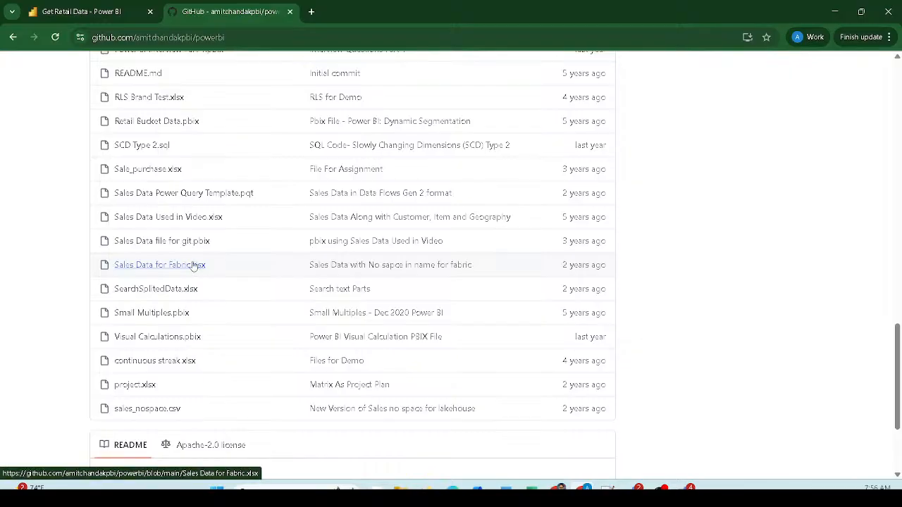
scroll(189, 274, up, 1)
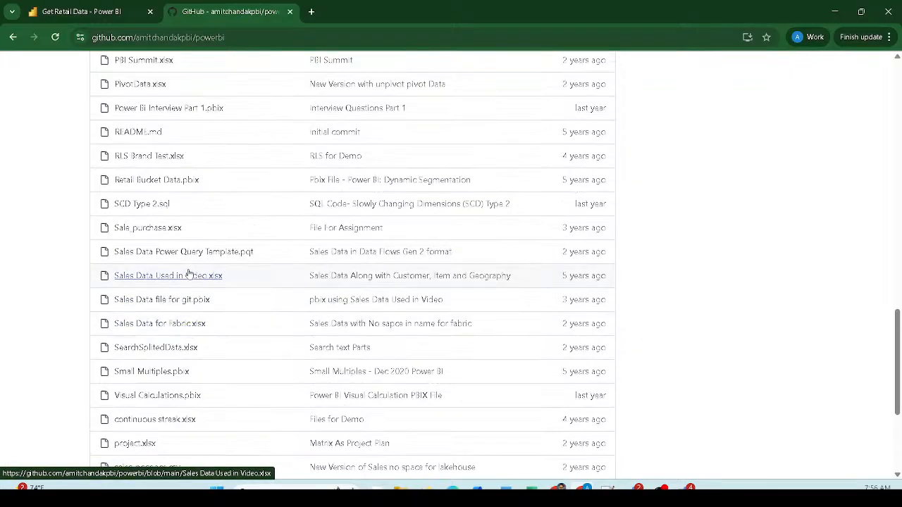
scroll(180, 271, up, 4)
scroll(178, 264, up, 2)
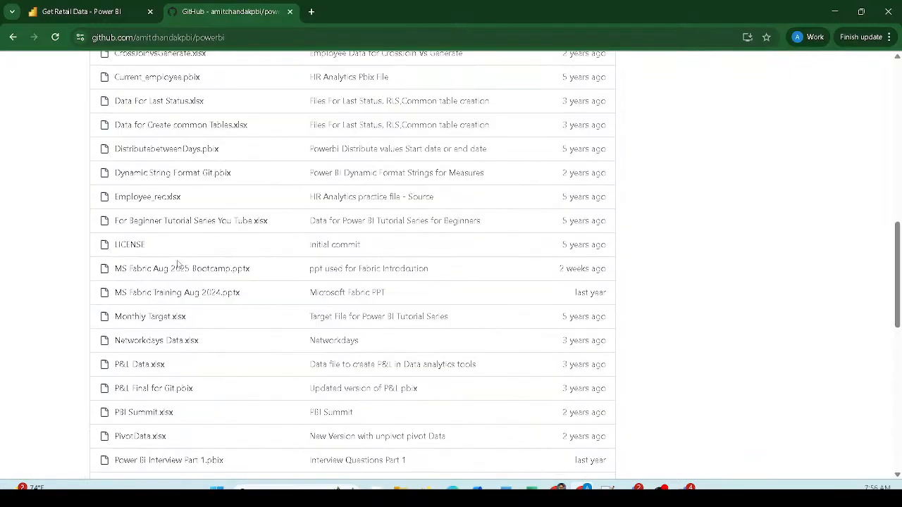
click(229, 224)
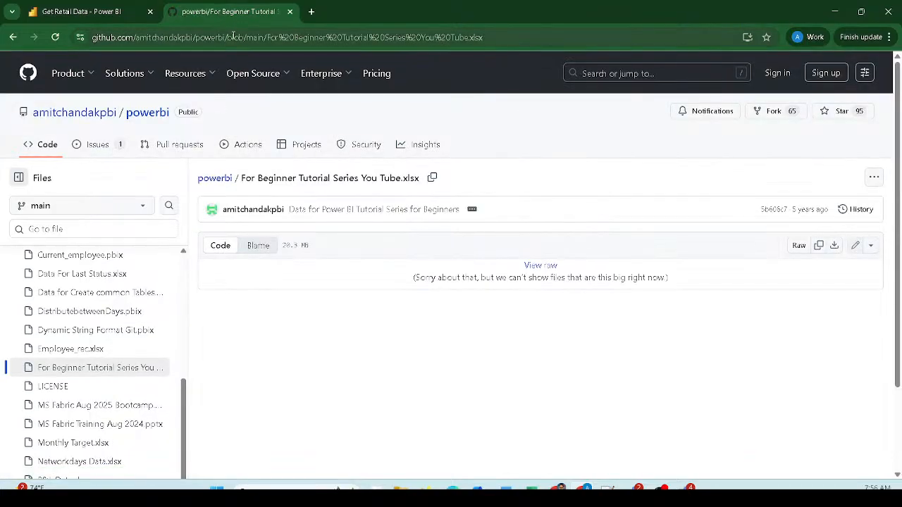
- Copy the link address of the file's Raw download button
double_click(262, 39)
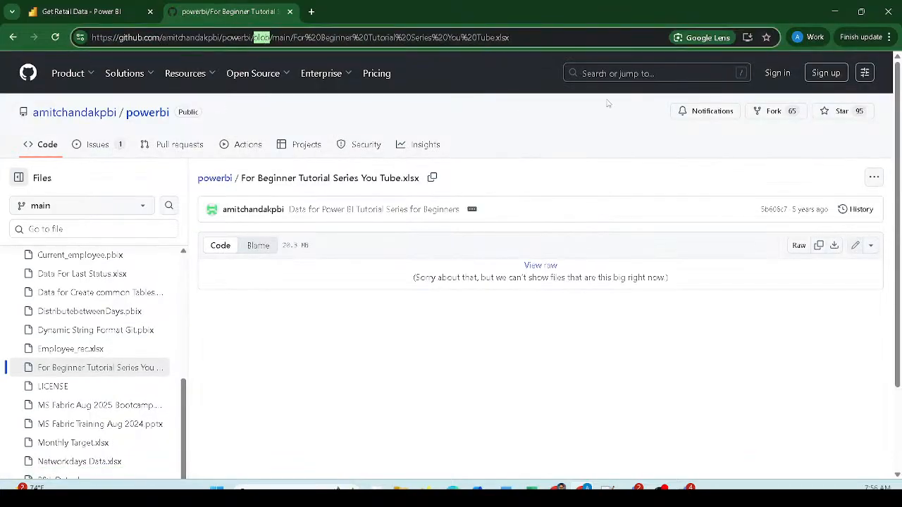
click(795, 255)
right_click(795, 255)
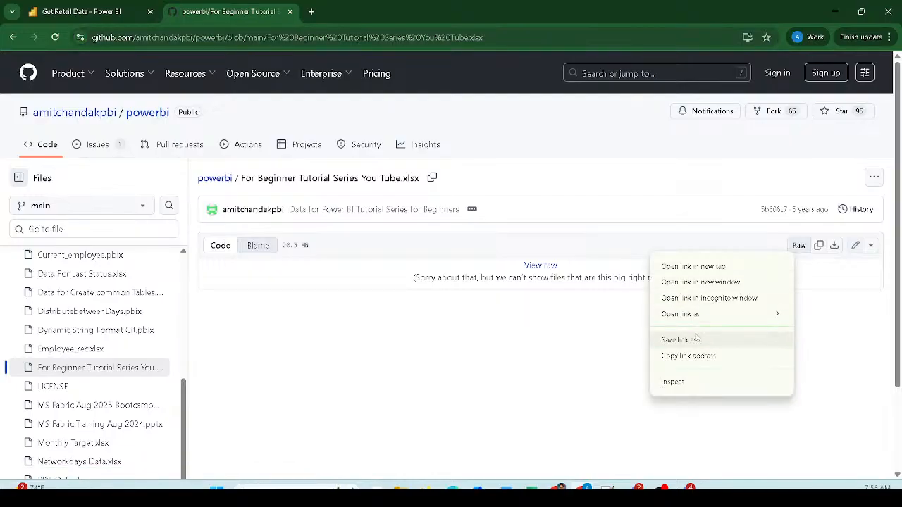
click(687, 356)
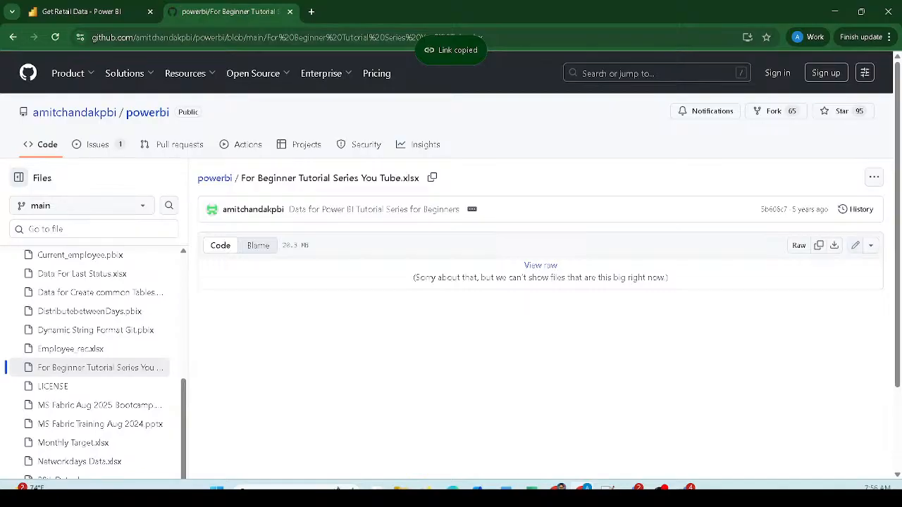
click(685, 487)
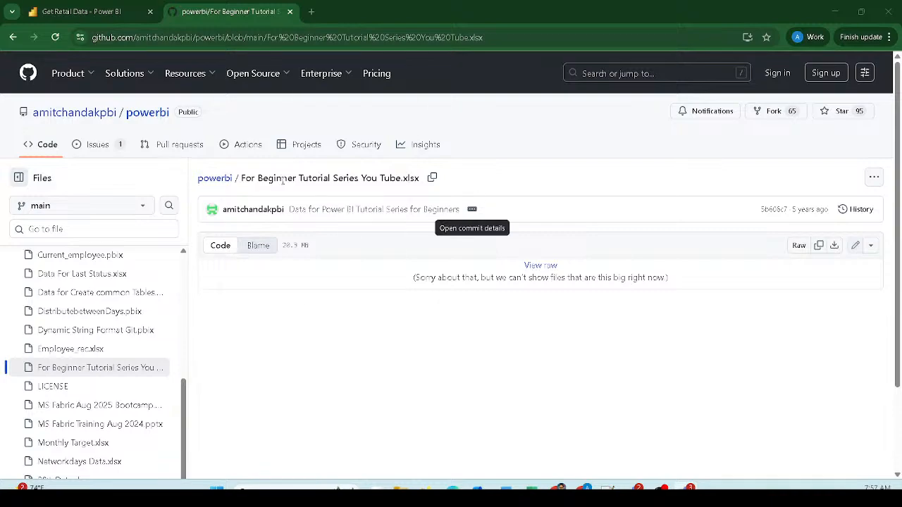
- Back in Get Retail Data, search 'http' and pick the Http connector as the source
click(81, 15)
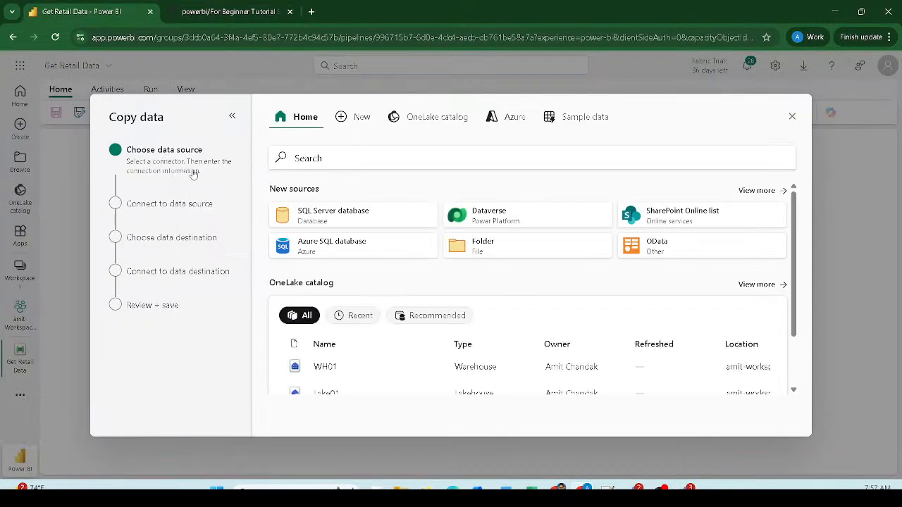
click(338, 162)
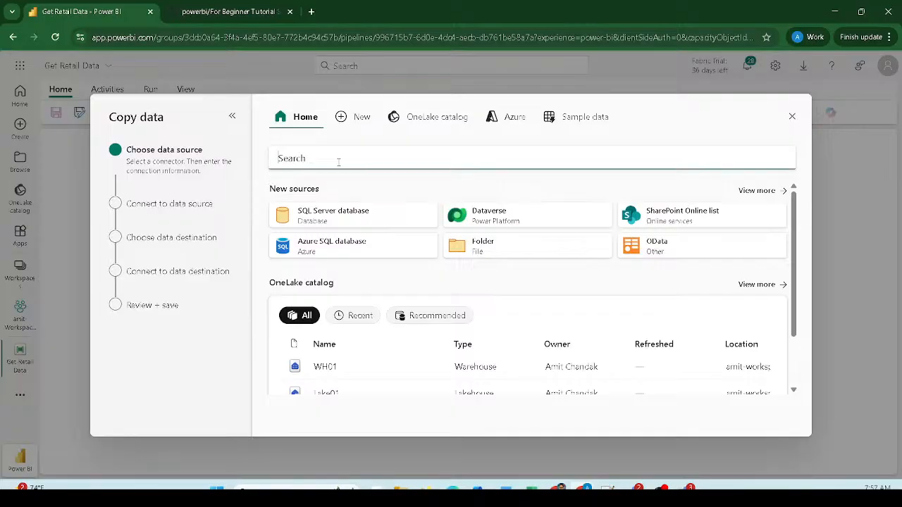
text(htt)
key(BackSpace)
key(BackSpace)
text(tt)
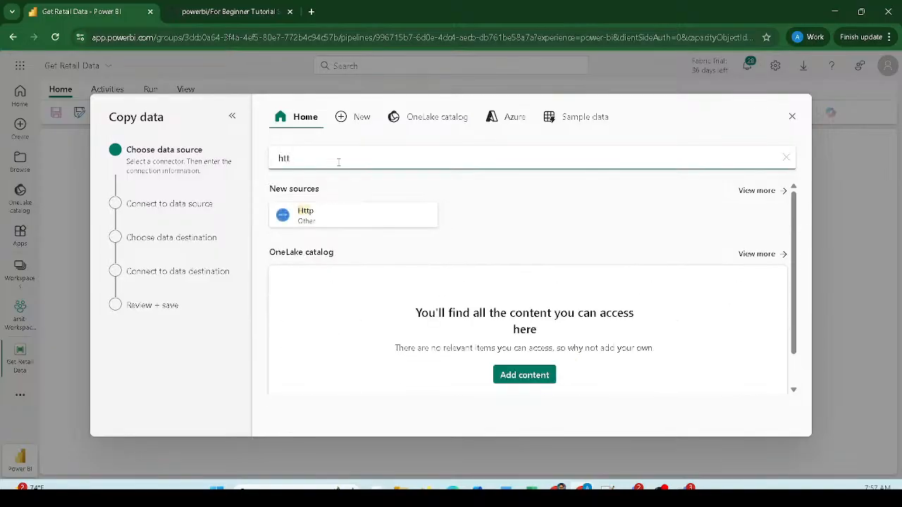
click(336, 220)
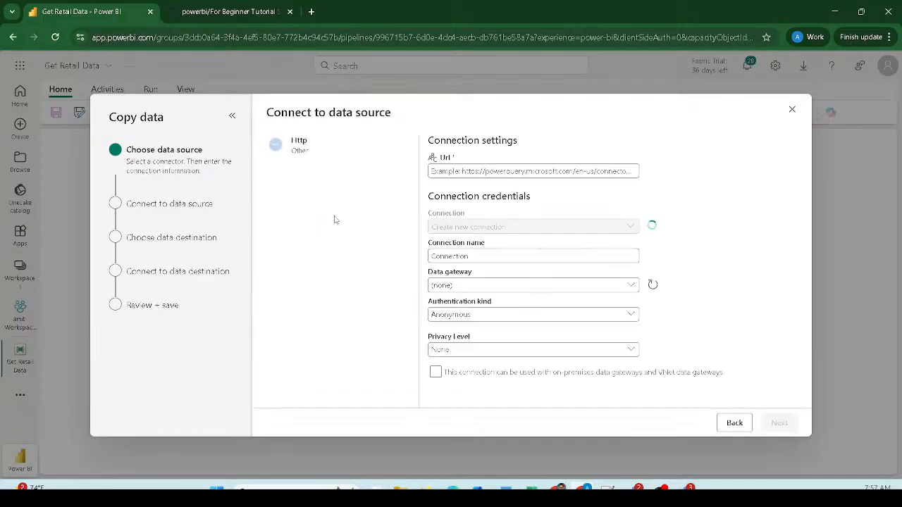
- Paste the GitHub raw file URL and rename the connection 'Git Retail' plus the creator's name
click(451, 171)
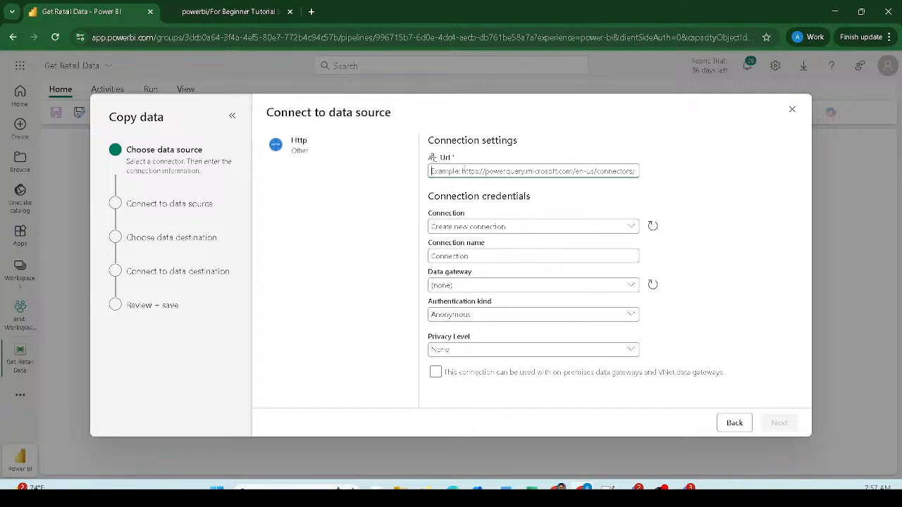
key(ctrl+v)
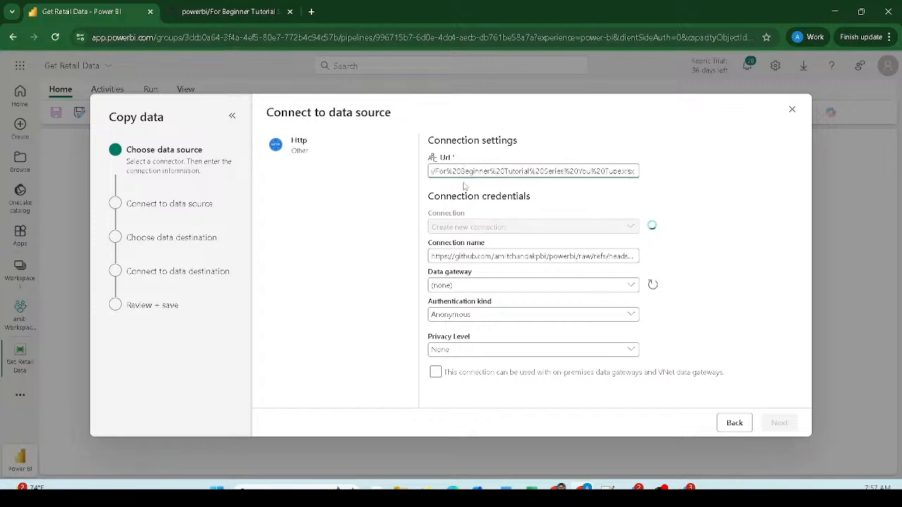
triple_click(452, 258)
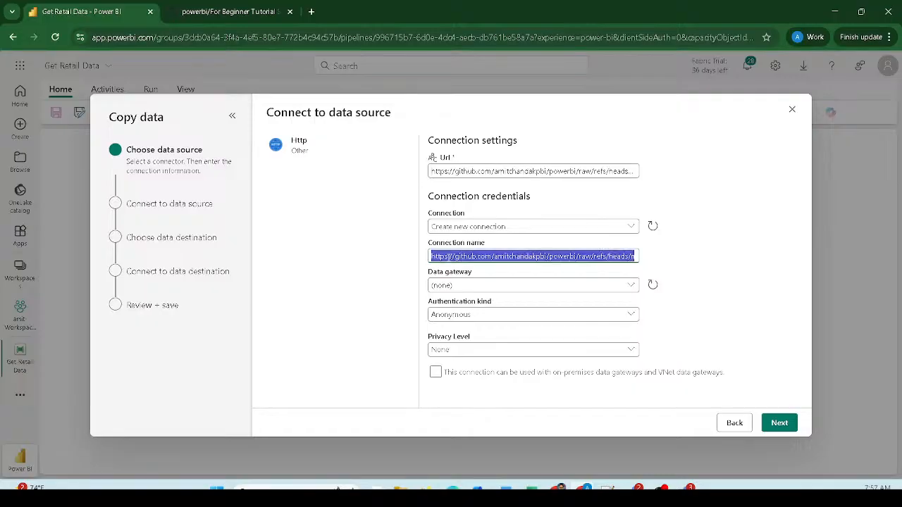
key(Home)
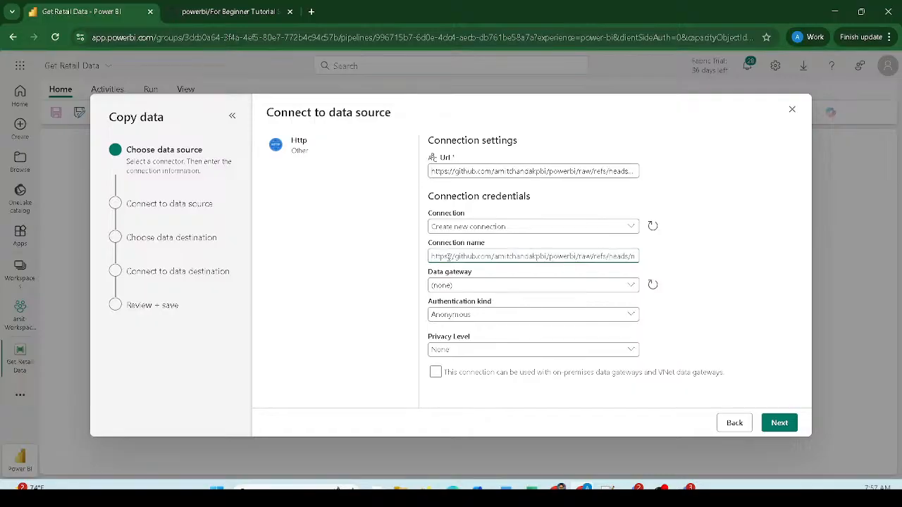
key(ctrl+a)
text(Git Re)
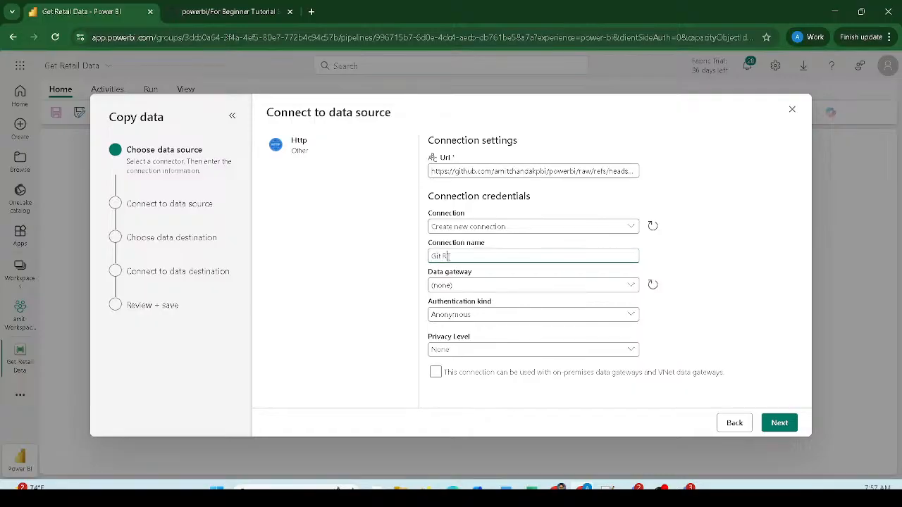
text(tail Amit)
- Advance past the Base URL and GET request method details to the file format settings
click(780, 421)
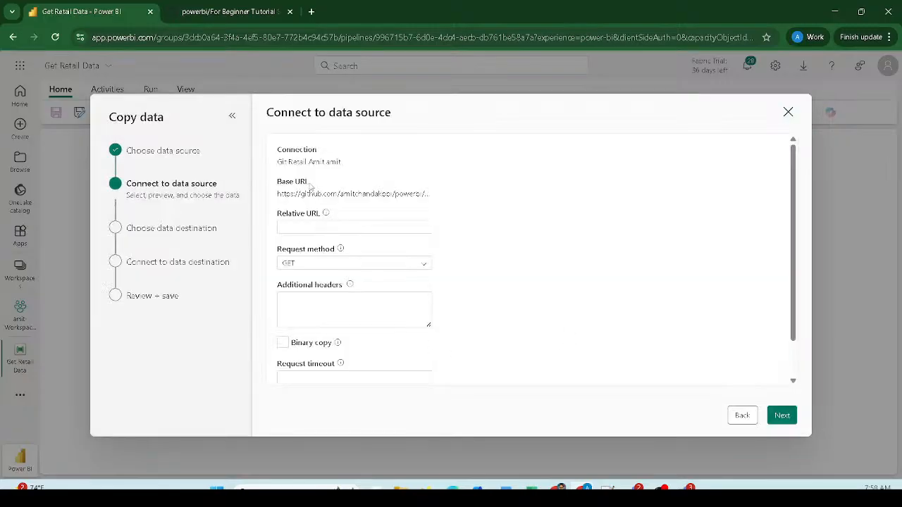
scroll(308, 190, down, 1)
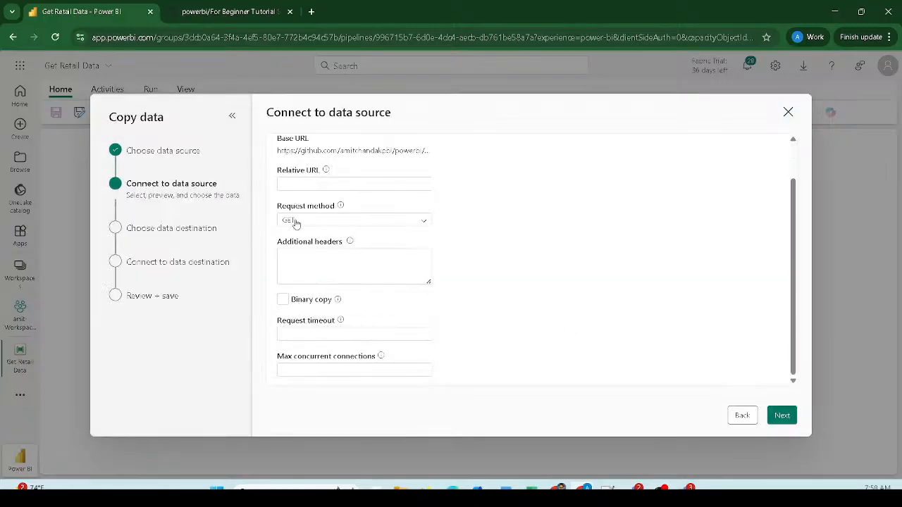
scroll(293, 224, up, 1)
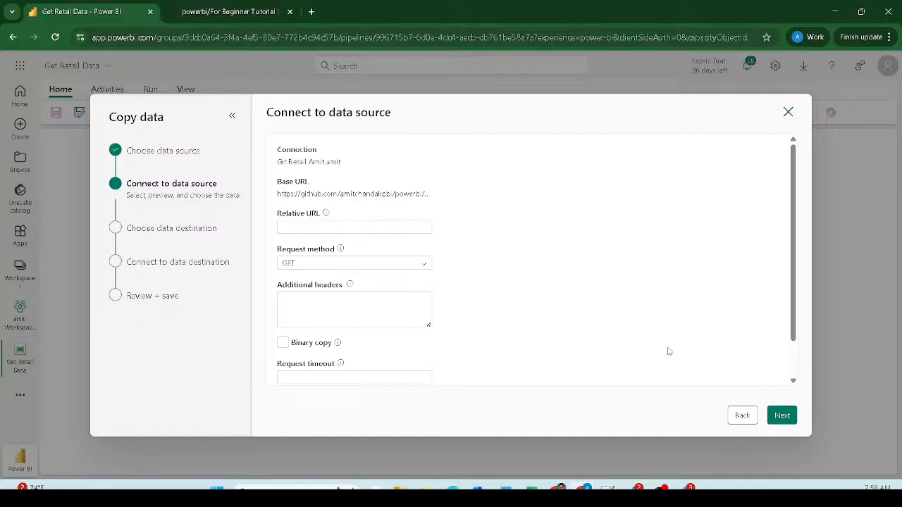
click(782, 415)
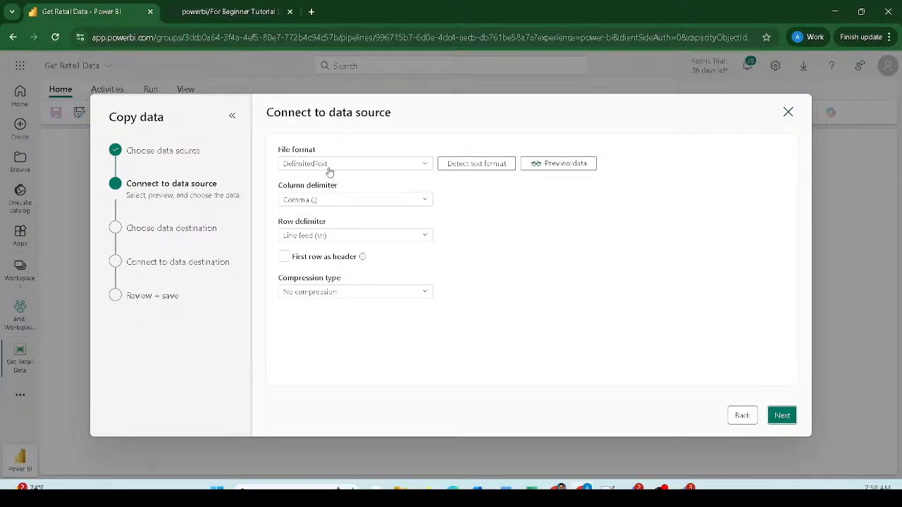
- Change the source file format from DelimitedText to Excel
click(328, 165)
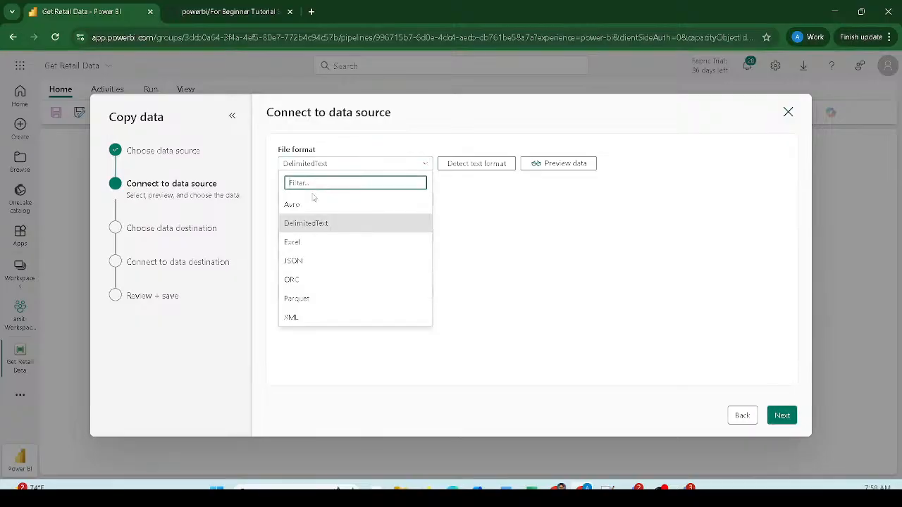
click(295, 242)
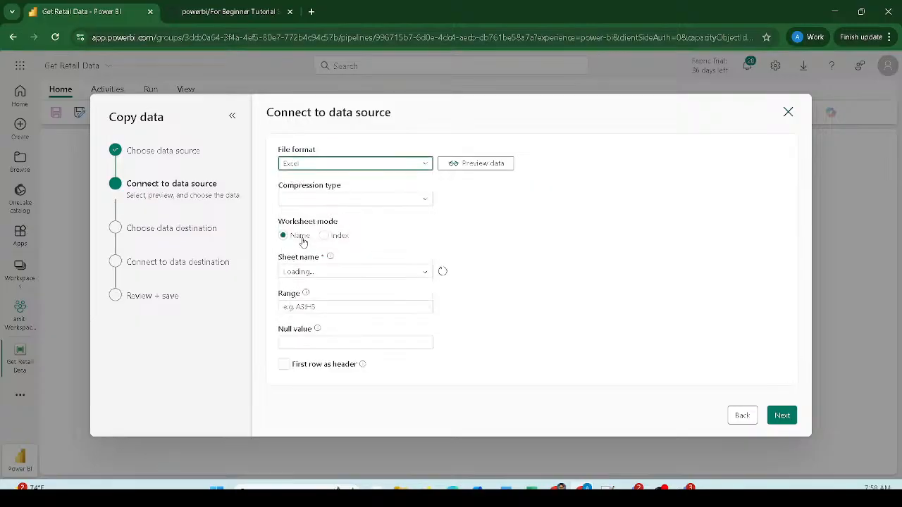
drag(276, 149, 522, 173)
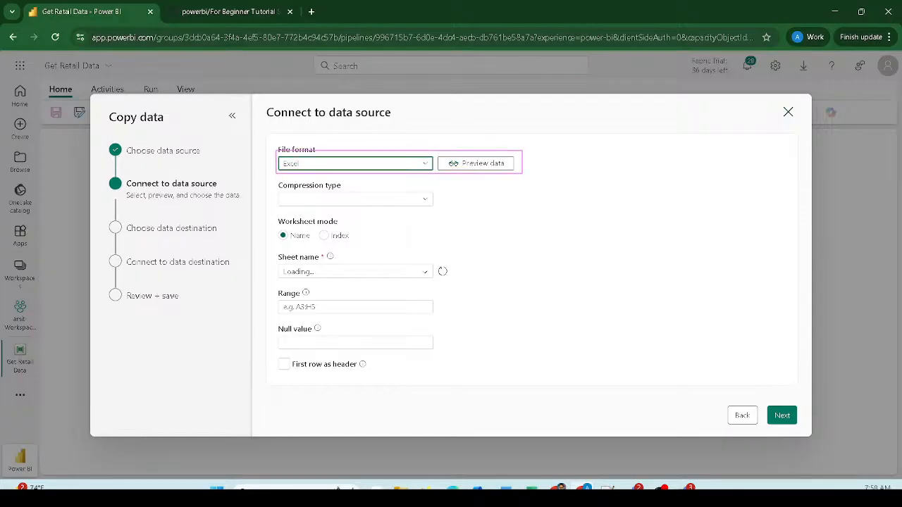
key(Escape)
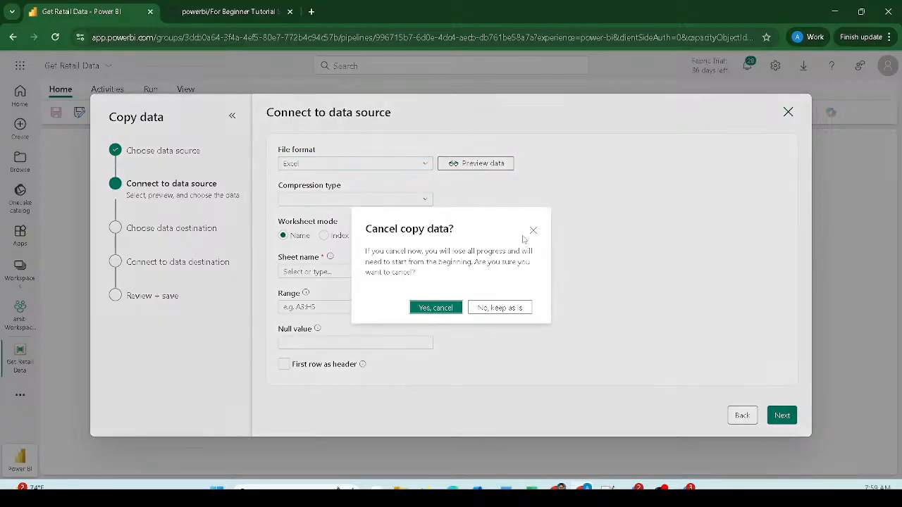
click(533, 231)
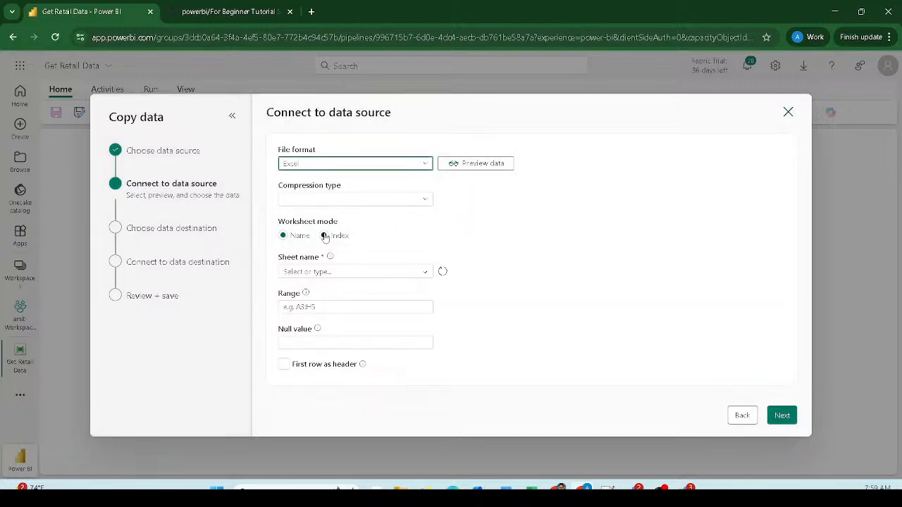
- Select the worksheet by Index 0 and treat the first row as column headers
click(325, 237)
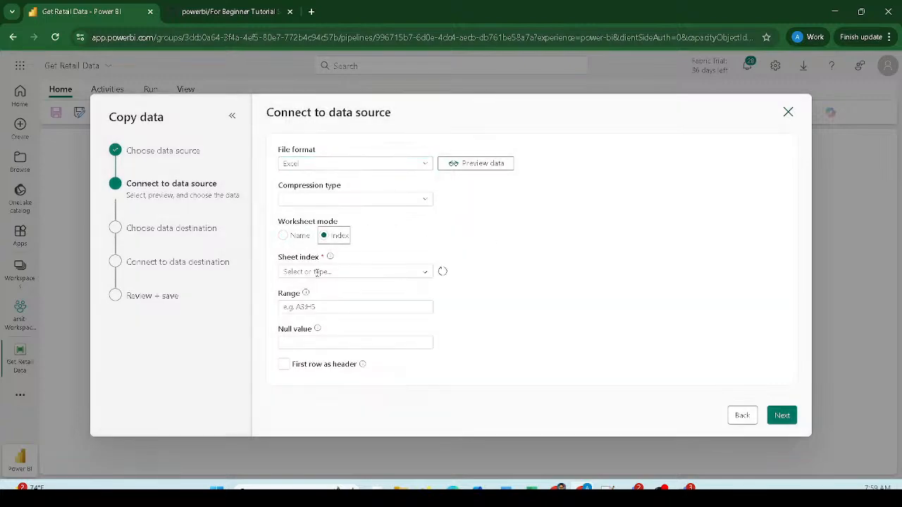
click(317, 272)
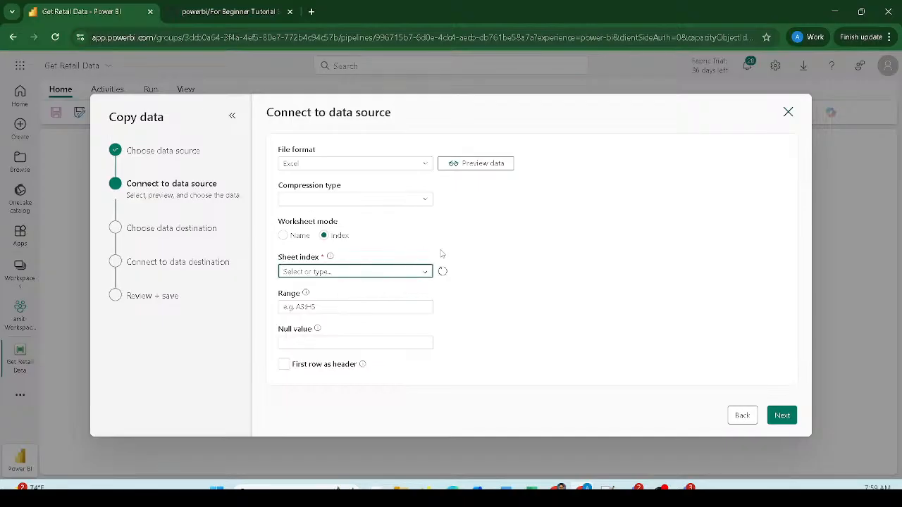
text(0)
click(406, 248)
click(283, 365)
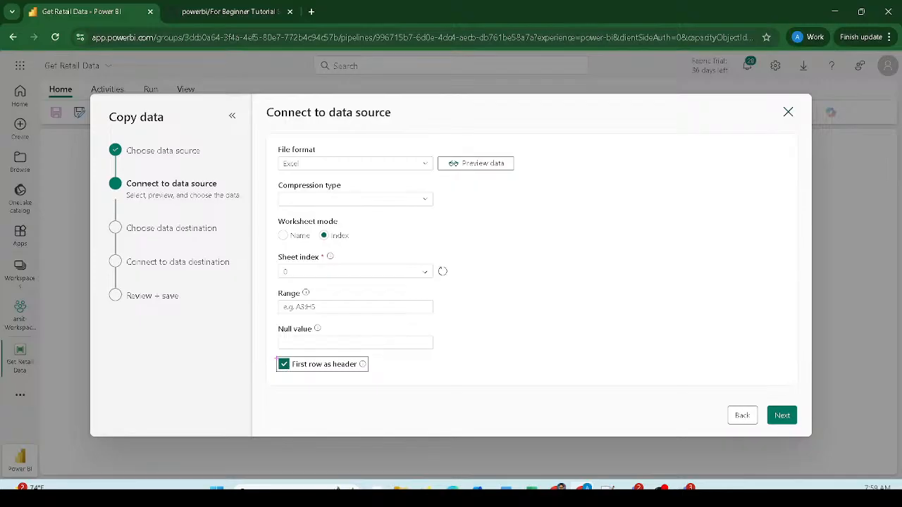
mouse_move(268, 352)
mouse_down()
mouse_move(332, 370)
mouse_move(395, 371)
mouse_up()
drag(271, 252, 406, 263)
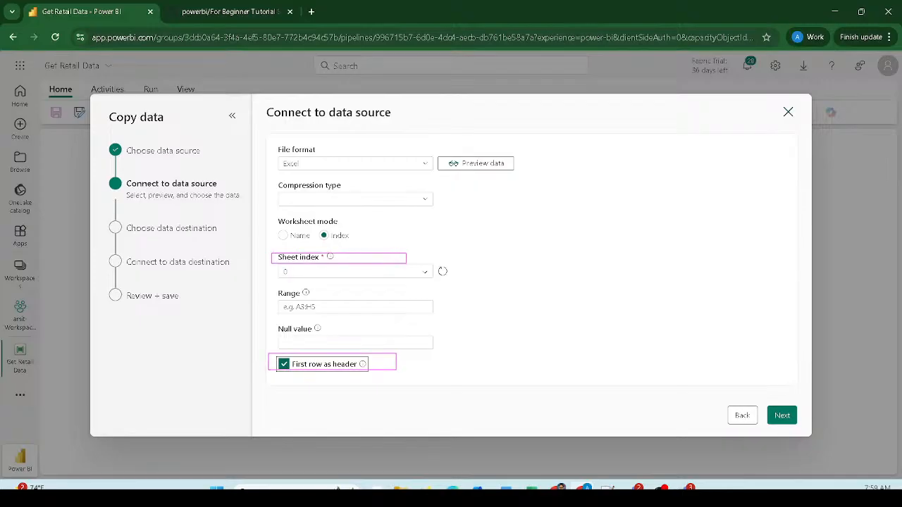
drag(313, 230, 349, 244)
drag(274, 263, 461, 288)
mouse_move(451, 147)
mouse_down()
mouse_move(506, 177)
mouse_move(534, 176)
mouse_up()
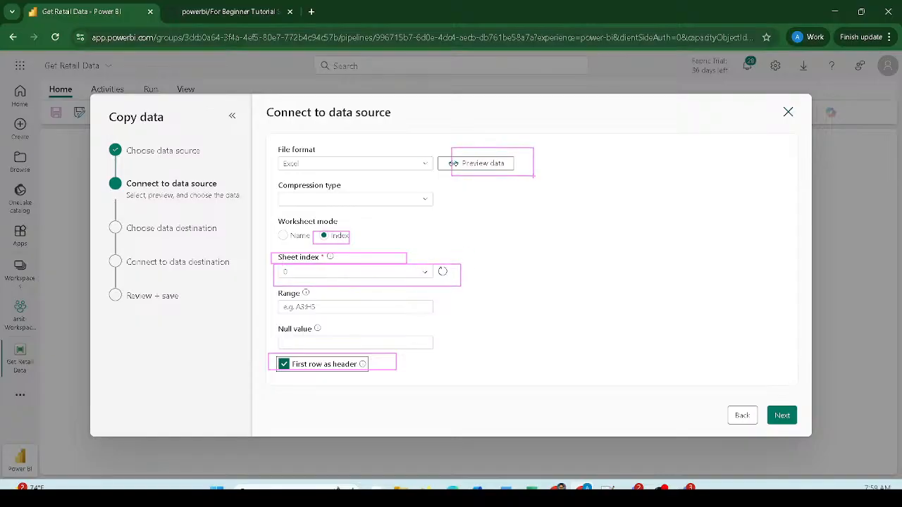
key(Escape)
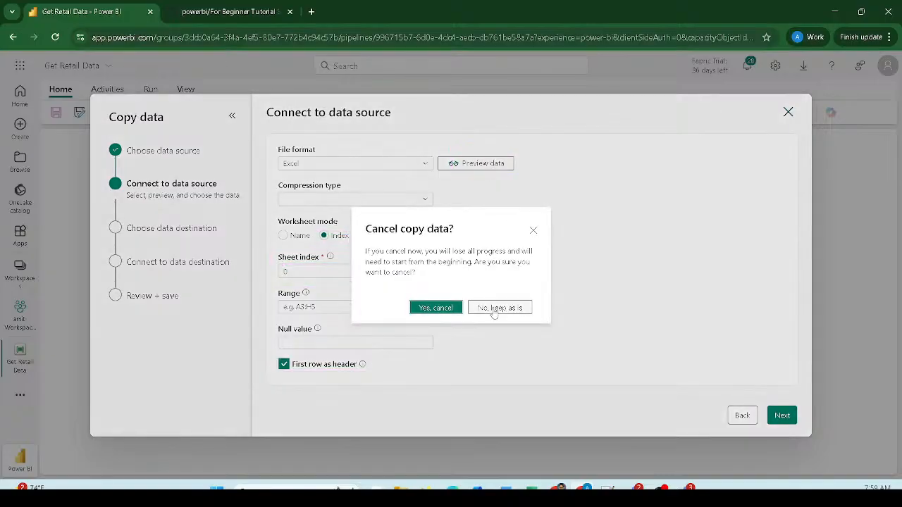
click(532, 233)
- Preview the Excel sheet's retail data, scroll across all its columns, then close the preview
click(488, 166)
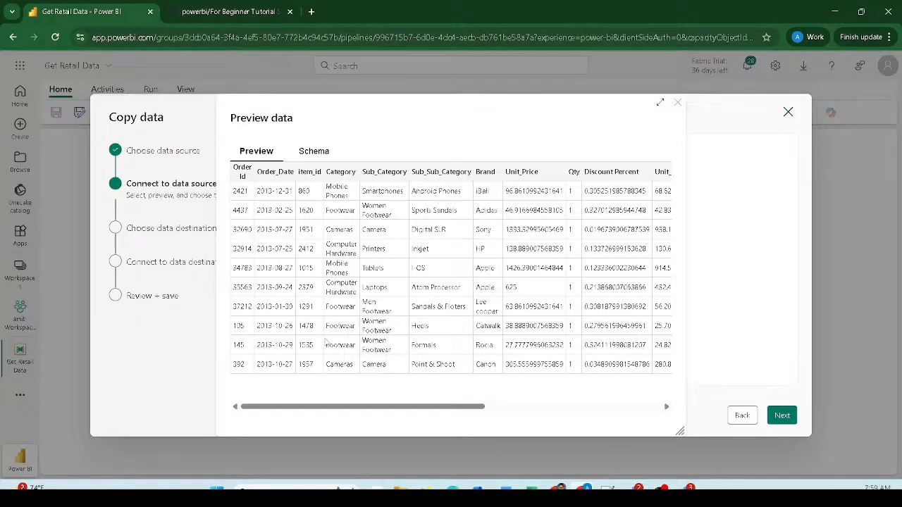
drag(402, 409, 321, 381)
click(678, 107)
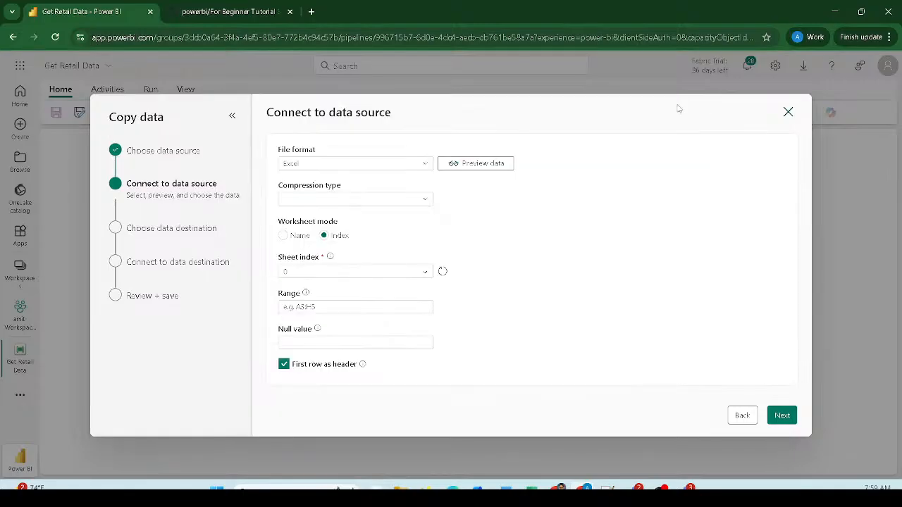
- On the destination step, choose the Lake01 lakehouse from the OneLake catalog
click(781, 415)
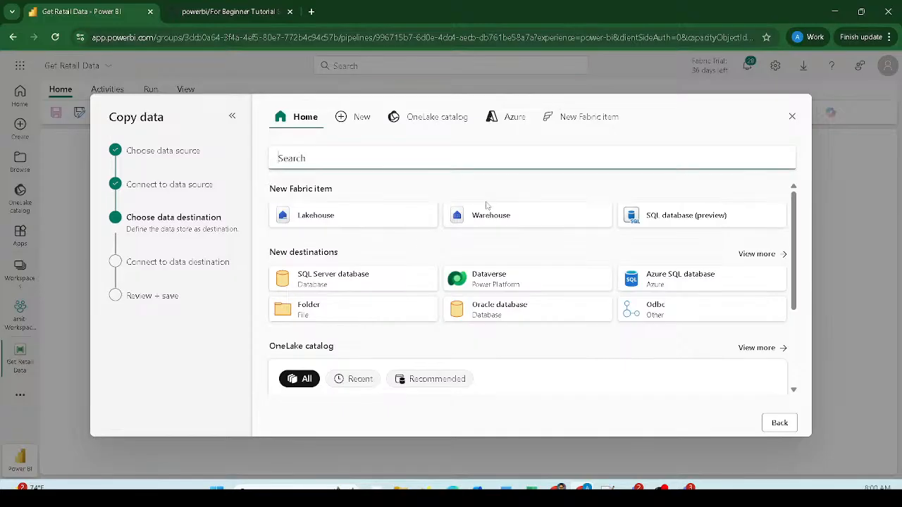
scroll(465, 258, down, 3)
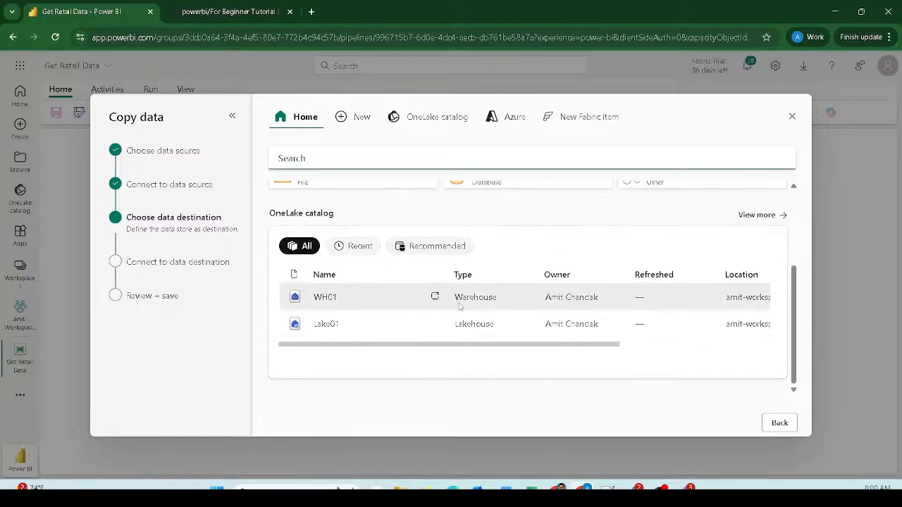
drag(607, 345, 711, 345)
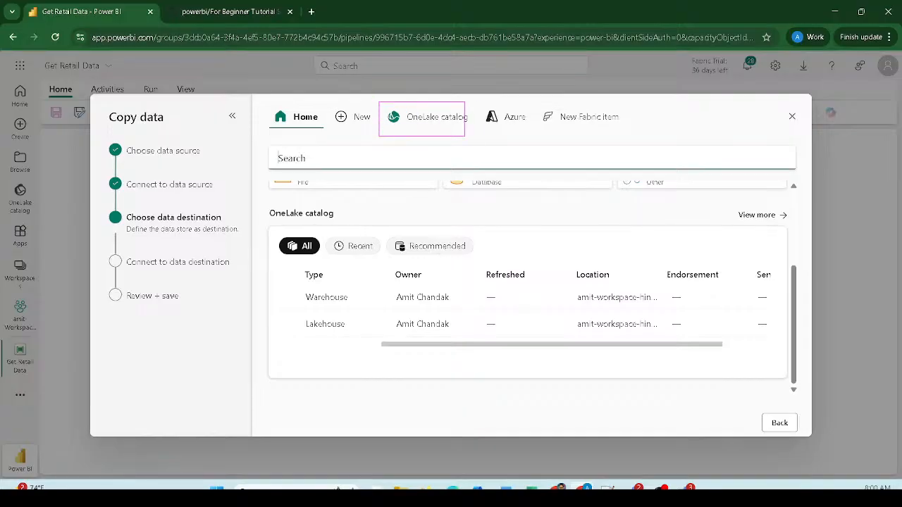
click(425, 124)
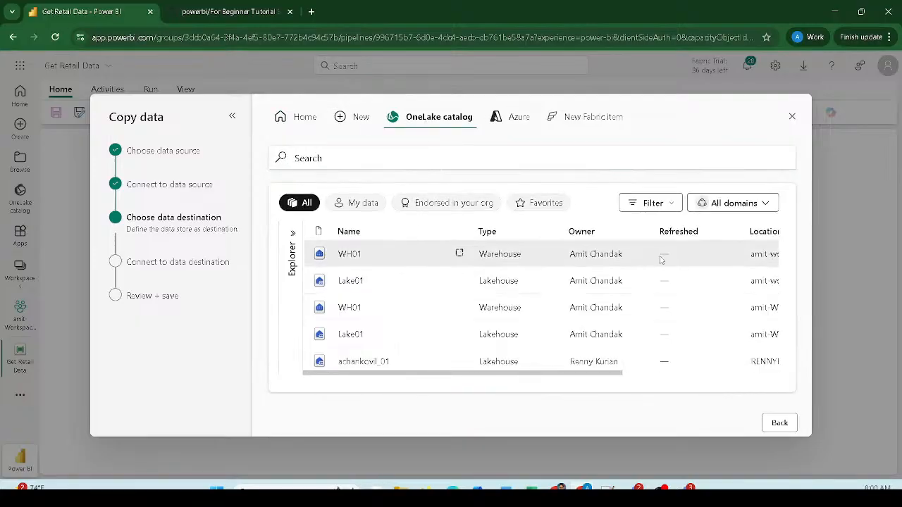
drag(585, 374, 616, 373)
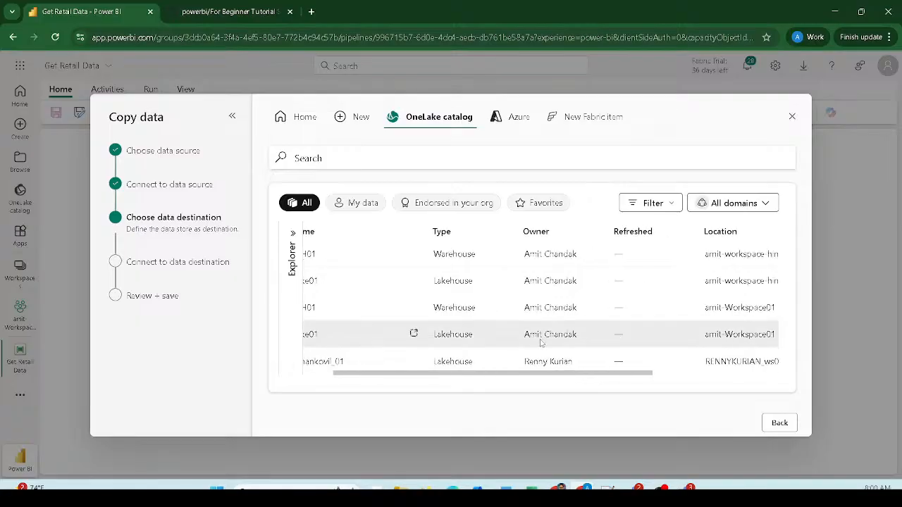
scroll(429, 345, left, 2)
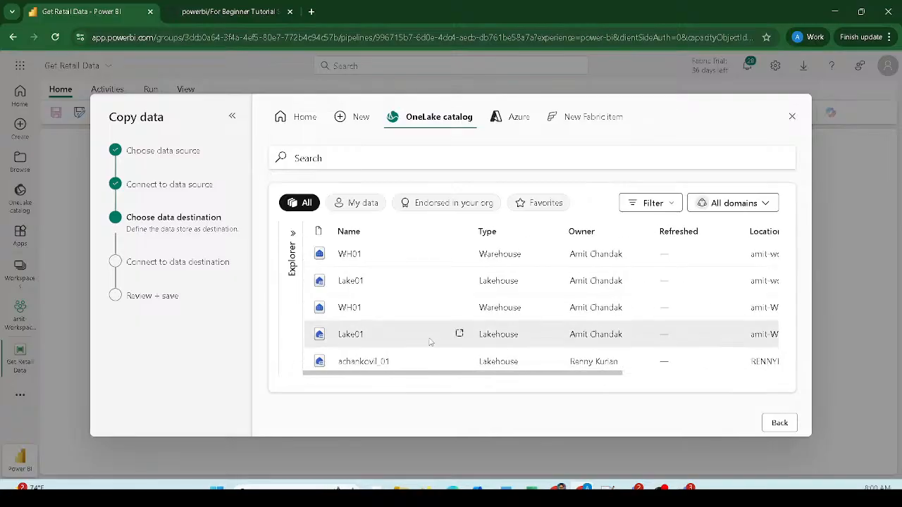
click(391, 342)
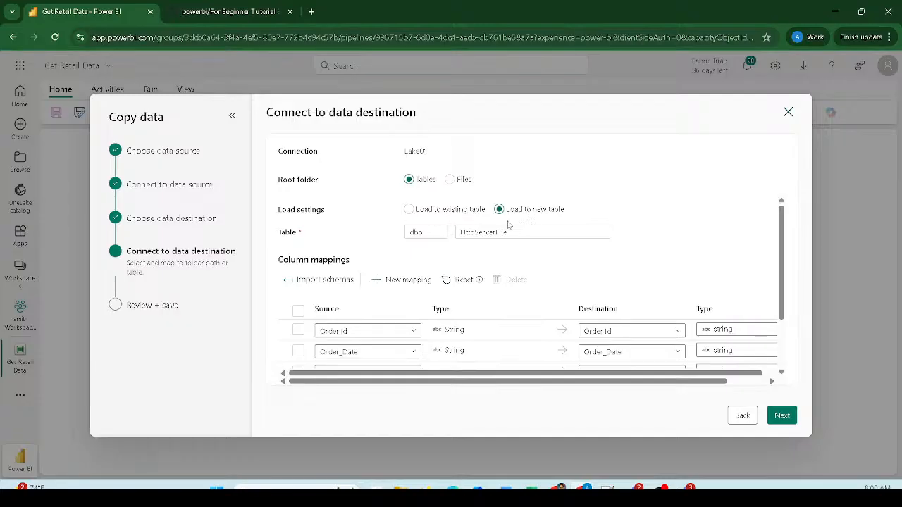
- Rename the destination table from HttpServerFile to retail_data and review the string column mappings
double_click(483, 232)
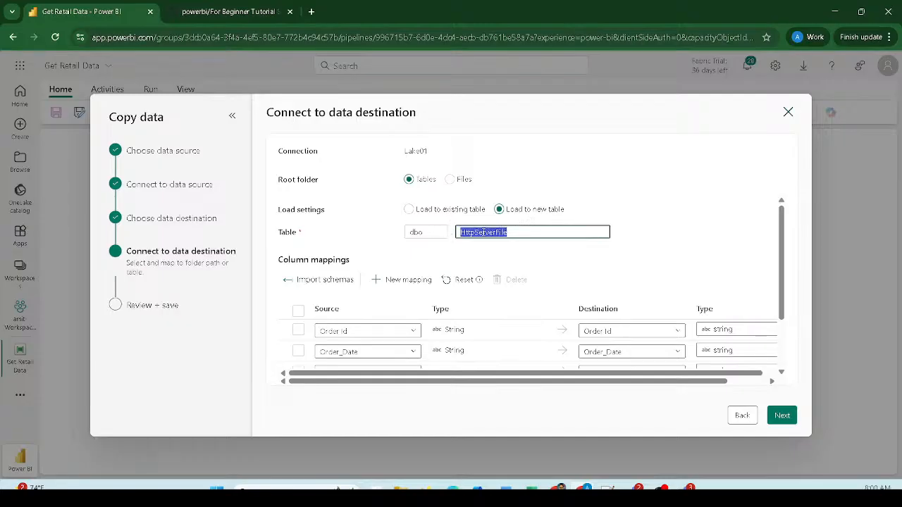
text(retail_data)
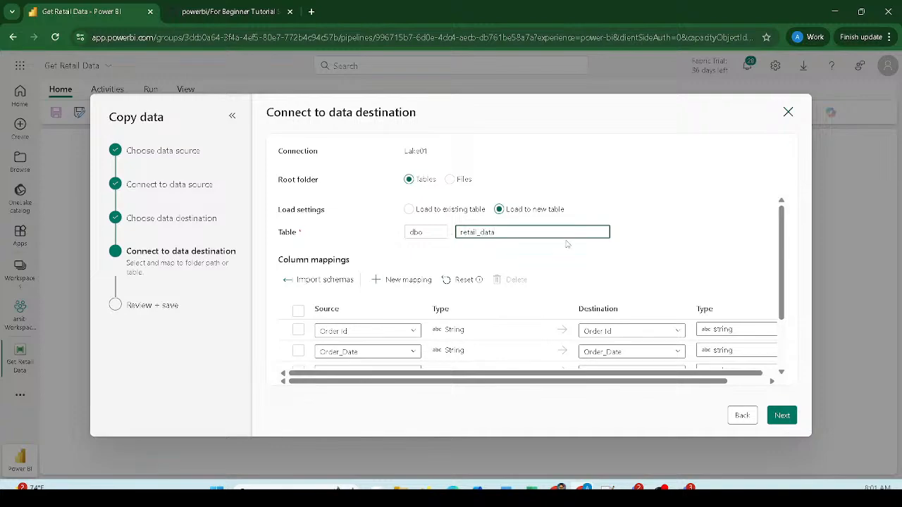
scroll(674, 239, down, 1)
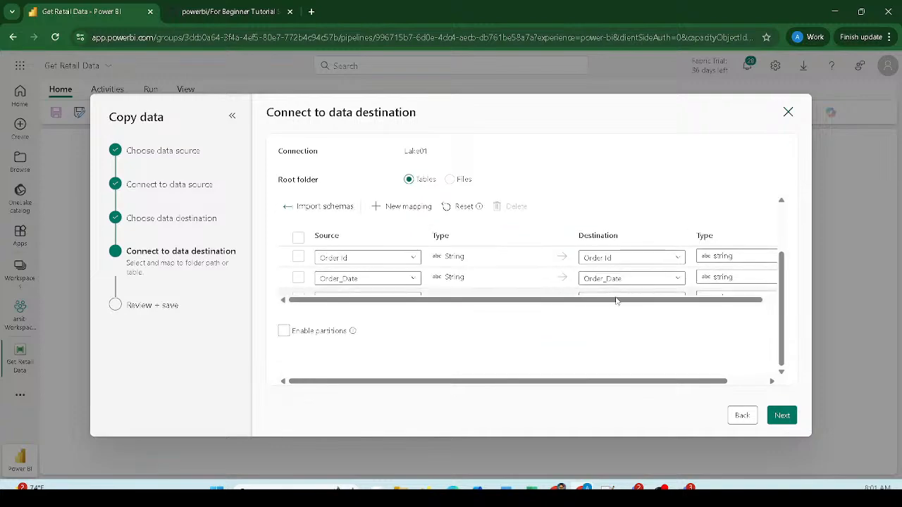
drag(605, 306, 714, 308)
scroll(745, 264, down, 3)
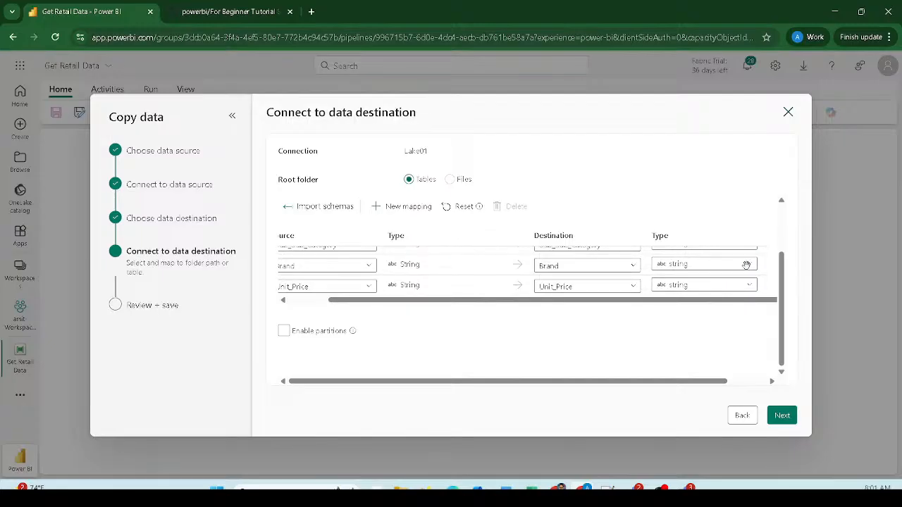
scroll(748, 271, down, 3)
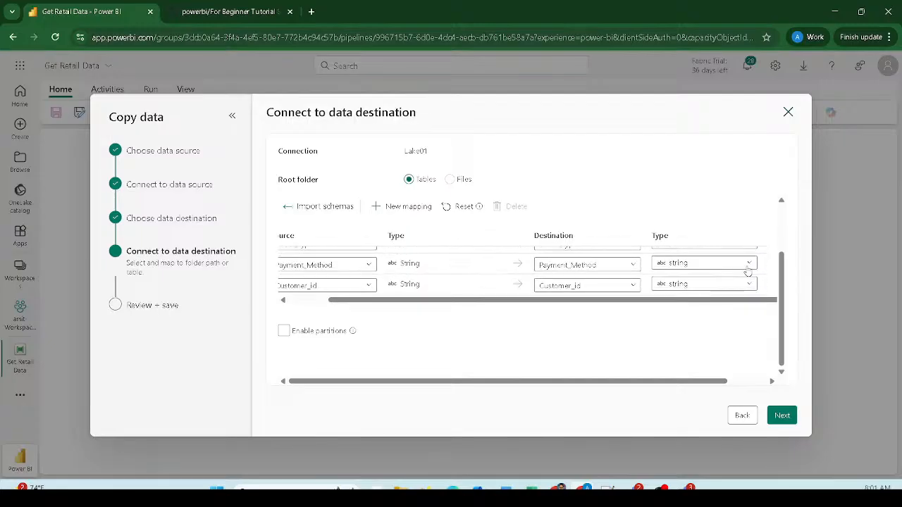
scroll(748, 272, up, 5)
scroll(747, 267, down, 5)
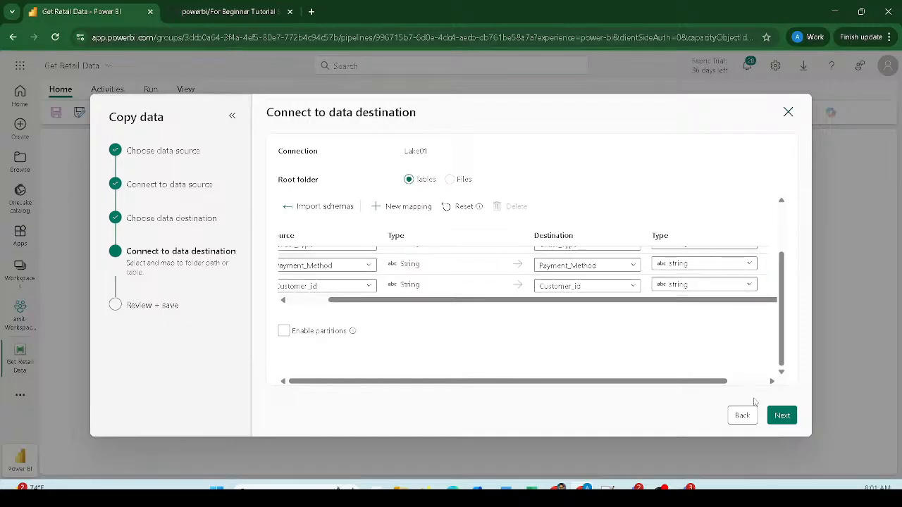
- Untick Start data transfer immediately on Review + save and save, adding Copy_7w to the canvas
click(782, 417)
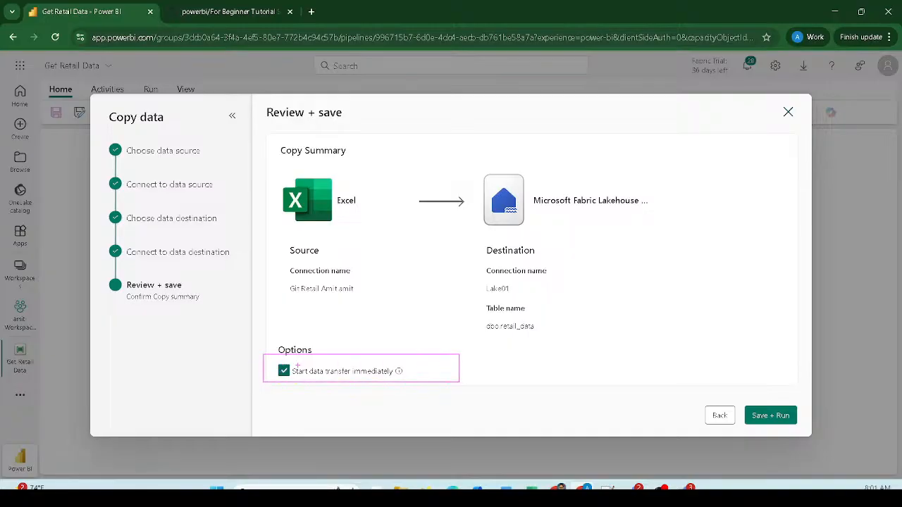
key(Escape)
click(489, 310)
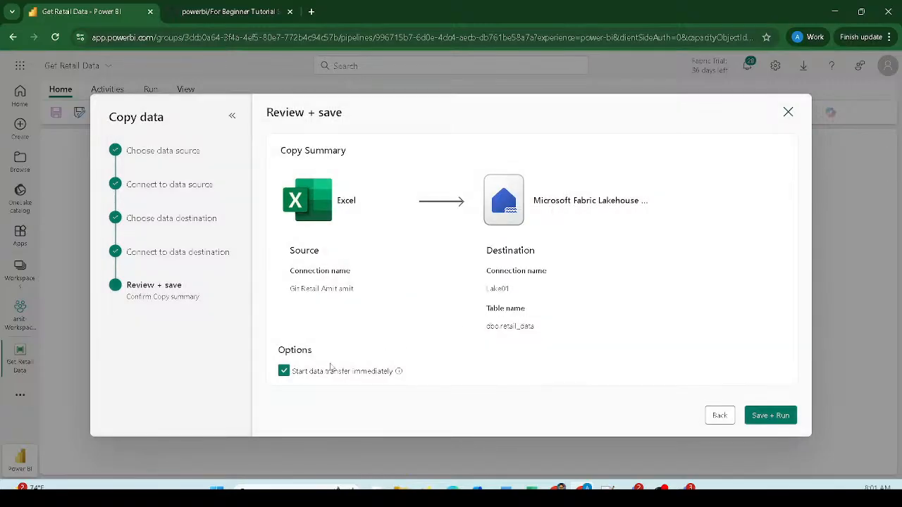
click(283, 371)
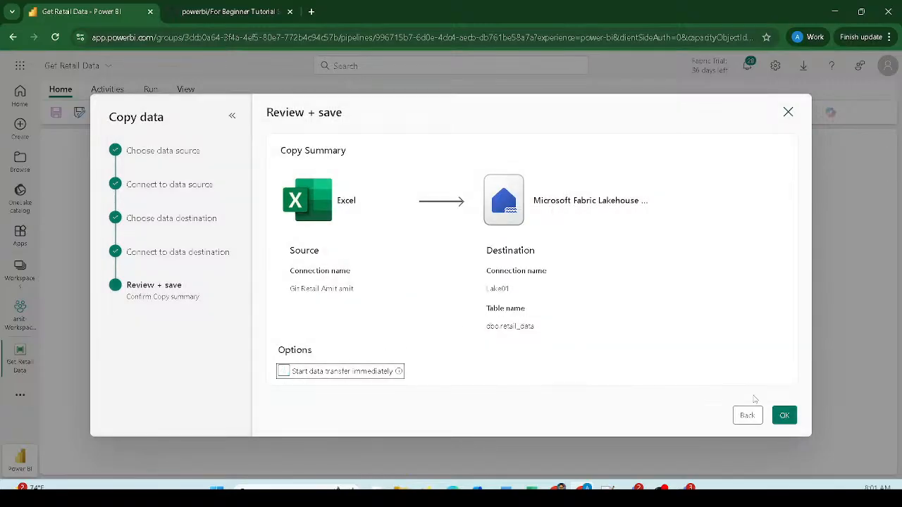
click(784, 417)
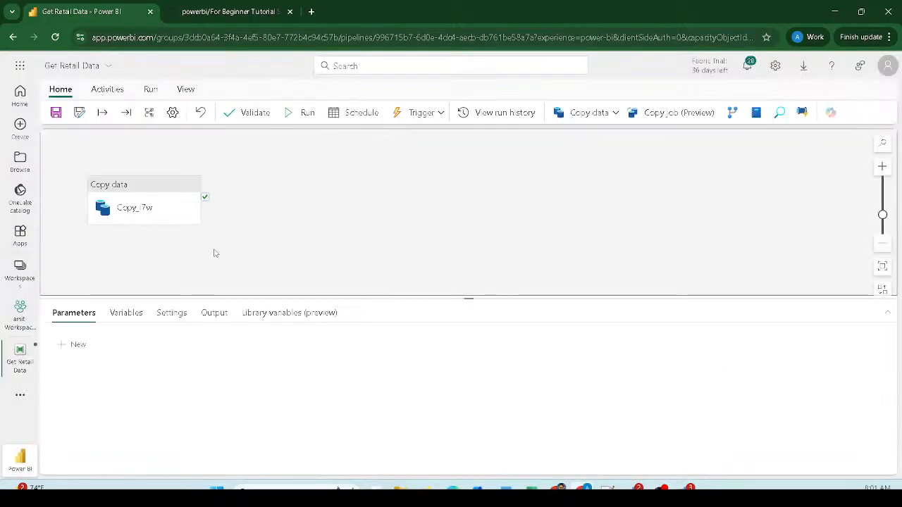
- Select the Copy_7w activity to show its General settings: activated, 0.12:00:00 timeout, 0 retries
drag(71, 155, 247, 253)
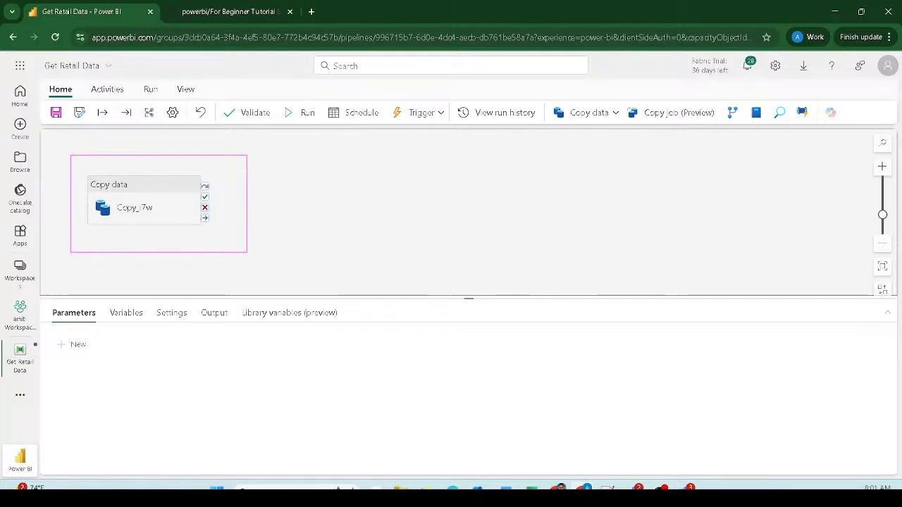
click(153, 195)
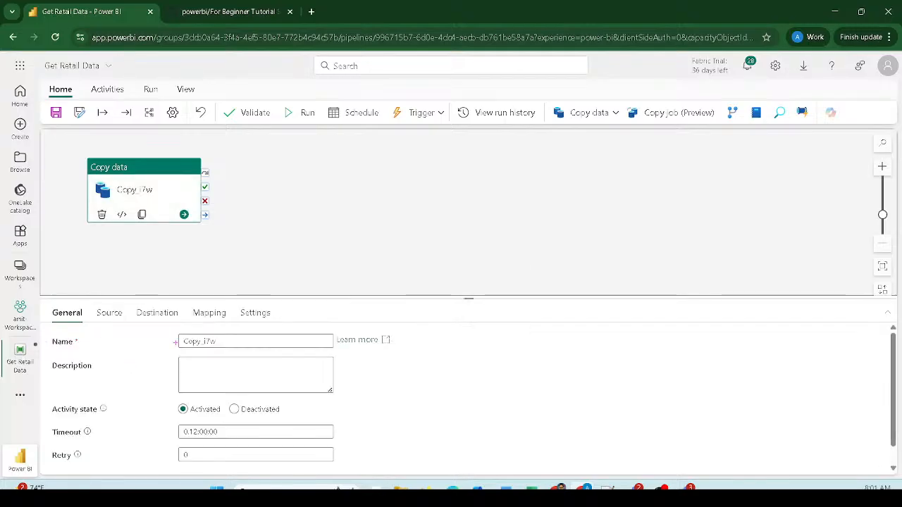
drag(171, 329, 345, 352)
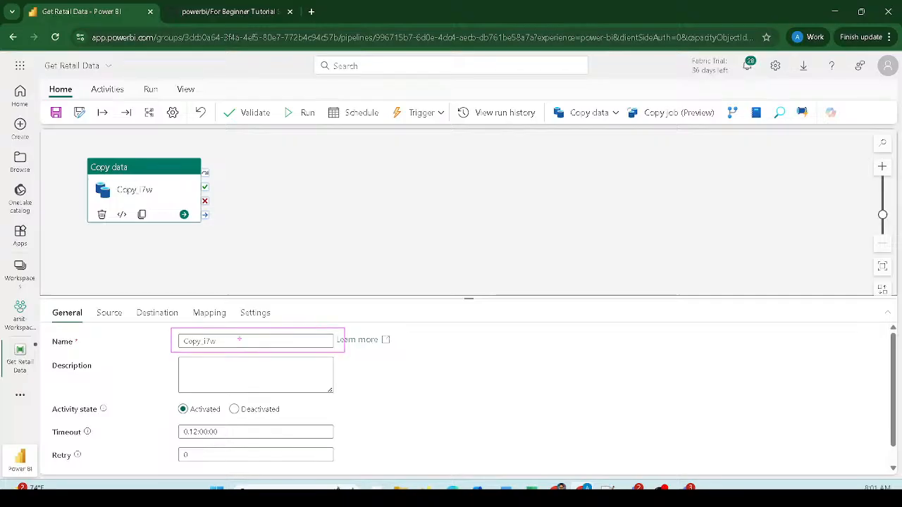
- Rename the Copy_7w activity to 'Get Retail Data'
key(Escape)
click(160, 212)
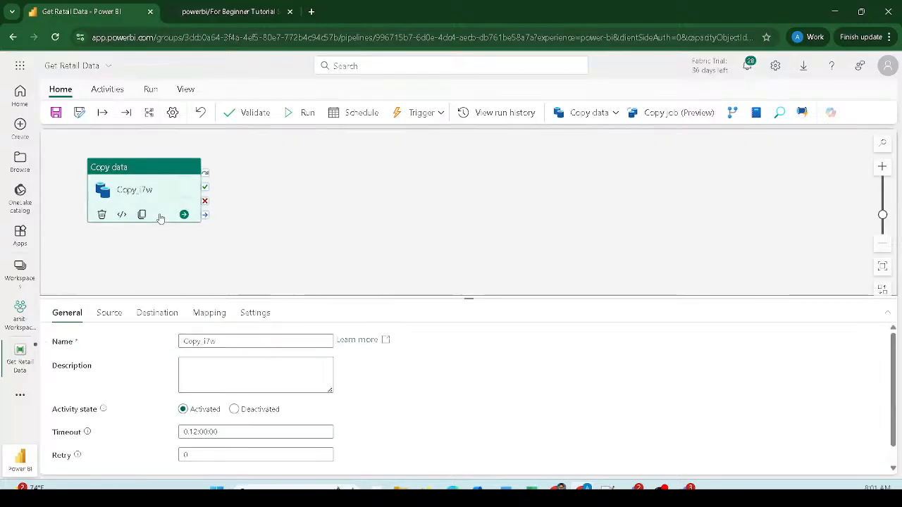
double_click(203, 341)
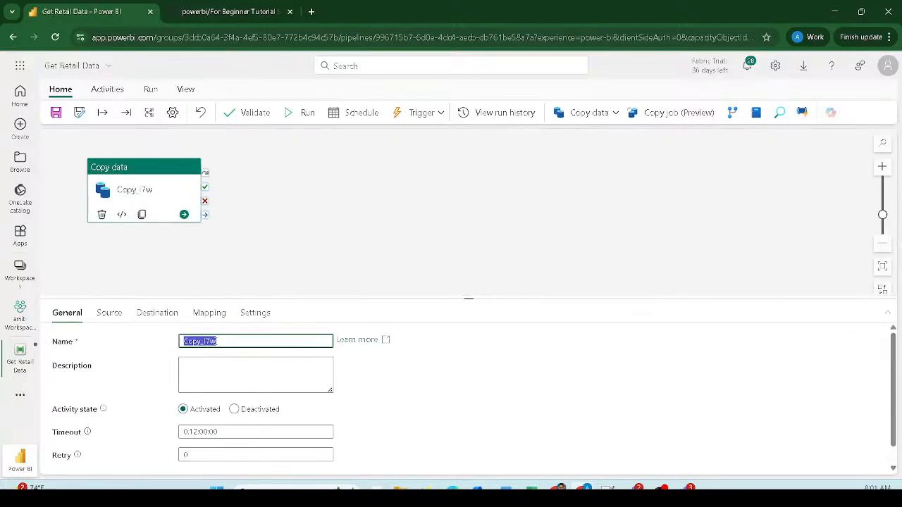
text(Get R)
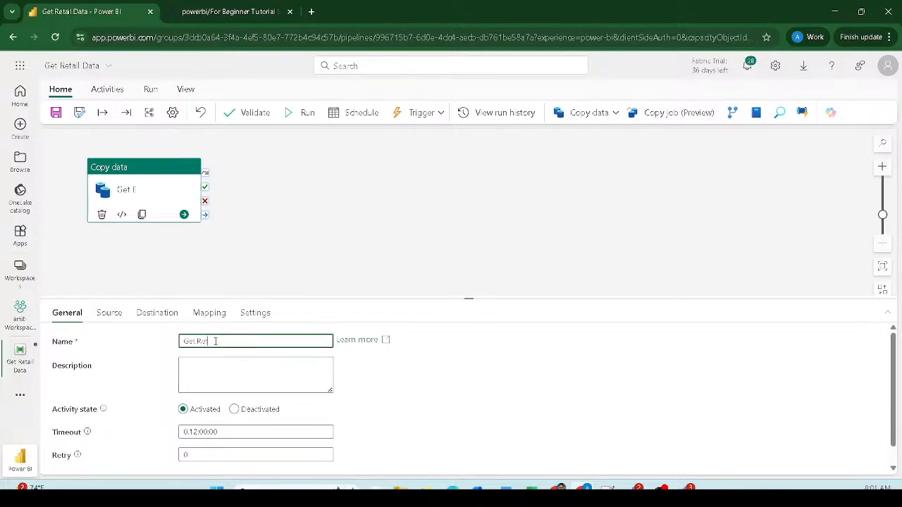
text(etail Data)
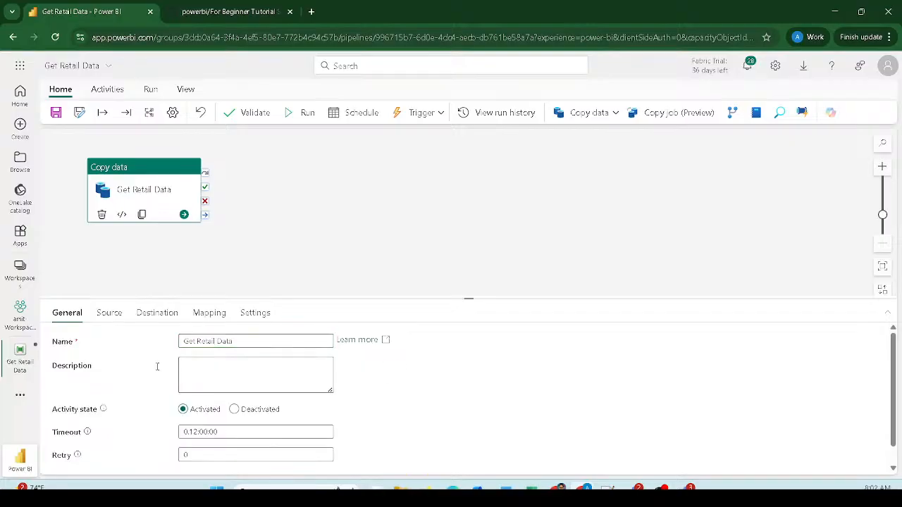
- Review the activity's Source, Destination and Mapping settings
click(121, 314)
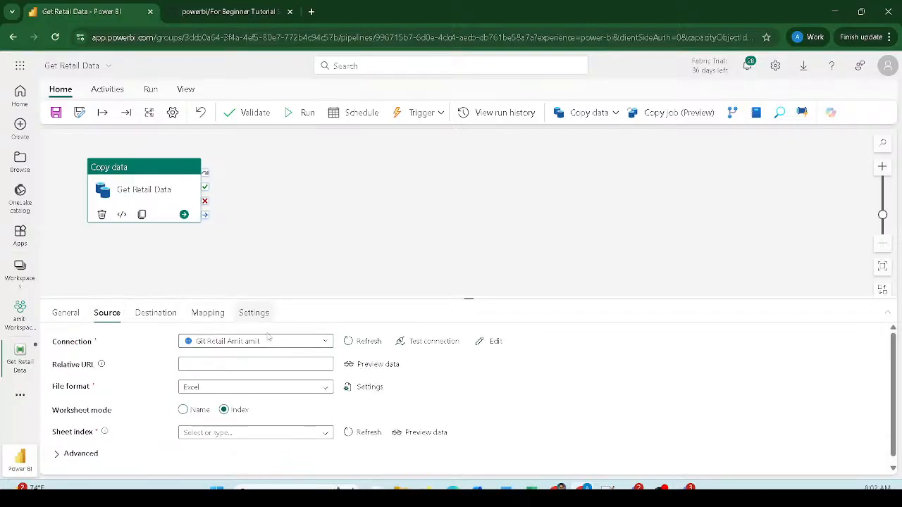
click(151, 315)
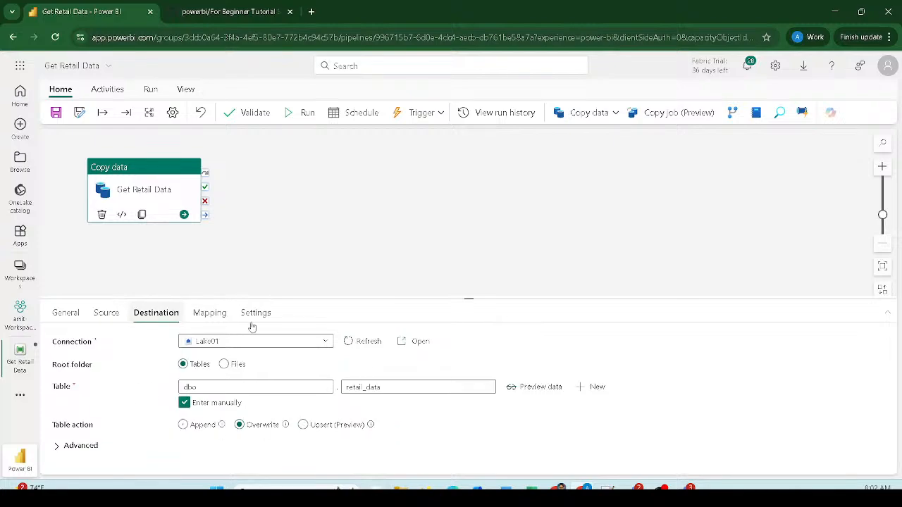
click(219, 312)
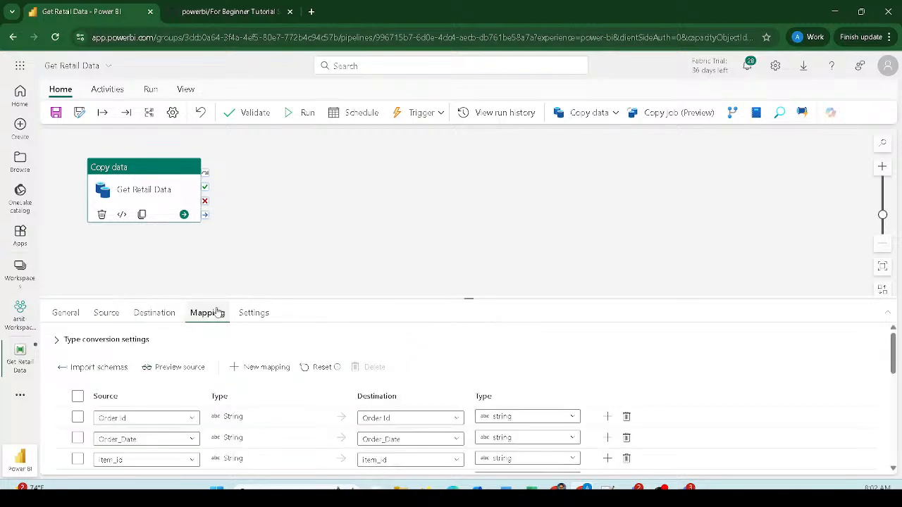
- Set the destination type of Order_Date to date and Item_id to integer
drag(215, 298, 207, 164)
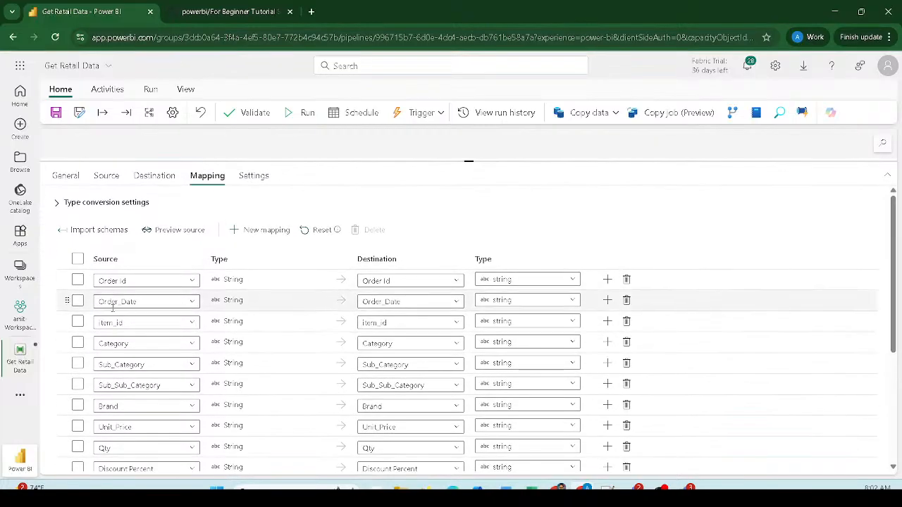
click(516, 301)
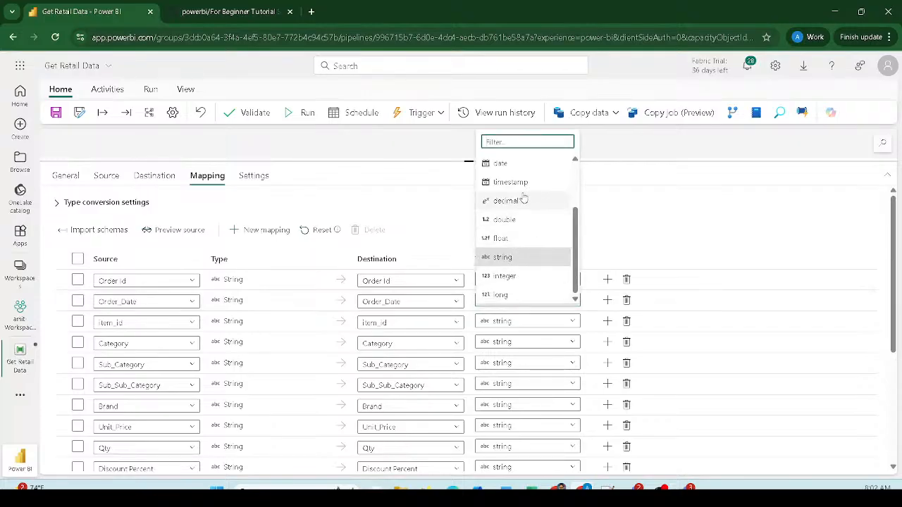
click(520, 165)
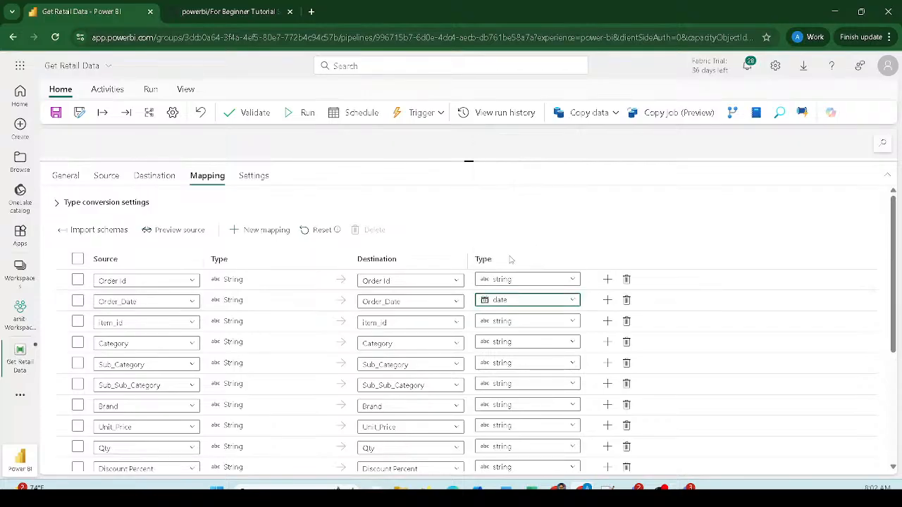
click(541, 324)
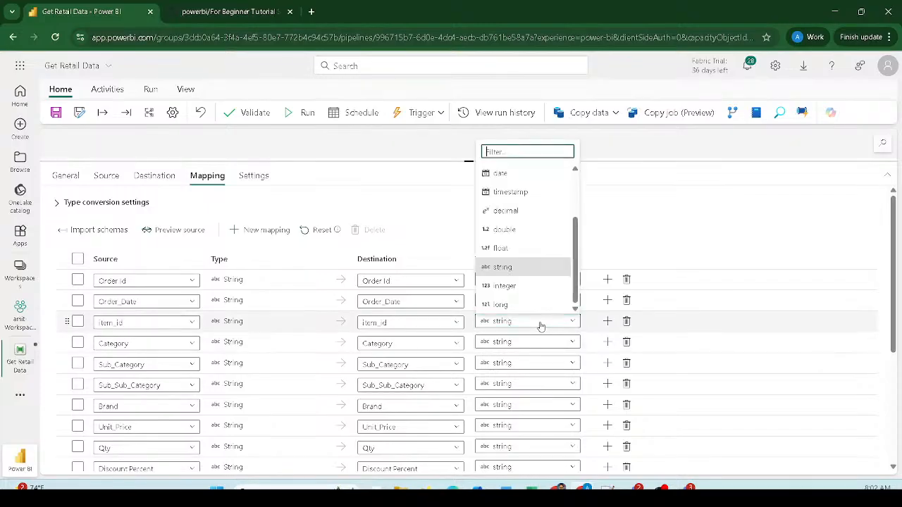
click(511, 287)
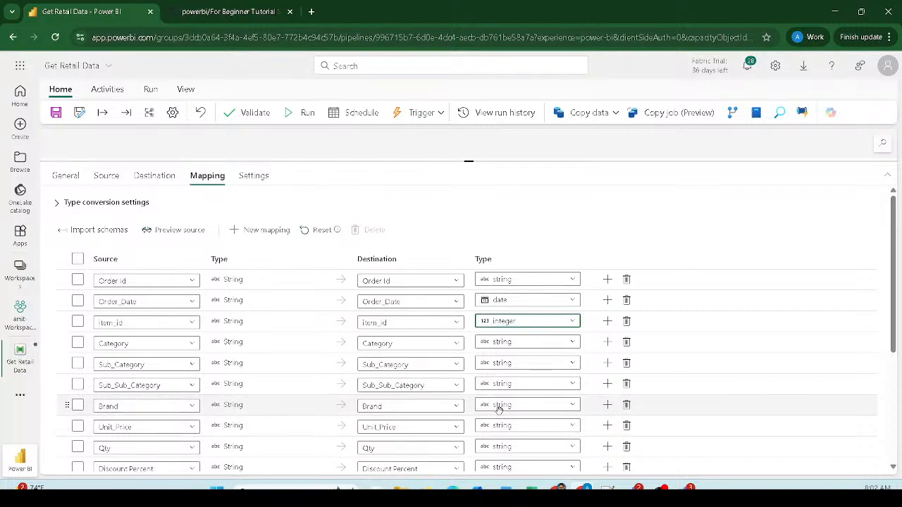
- Set Unit_Price, Qty, Discount Percent and Unit_Cost destination types to decimal
scroll(497, 408, down, 1)
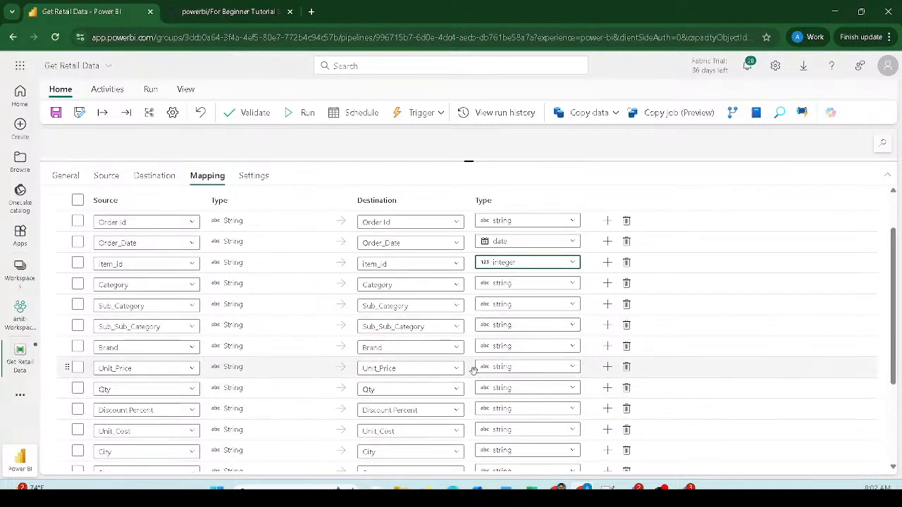
click(509, 368)
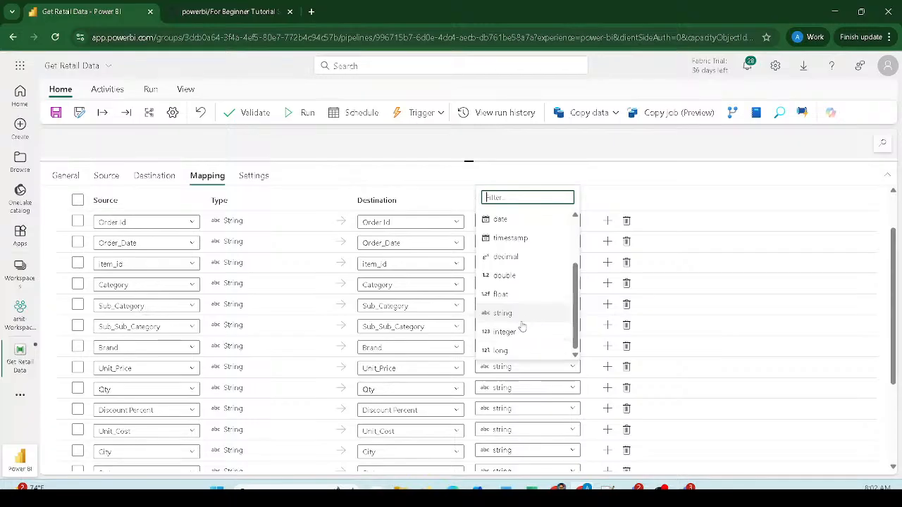
click(507, 258)
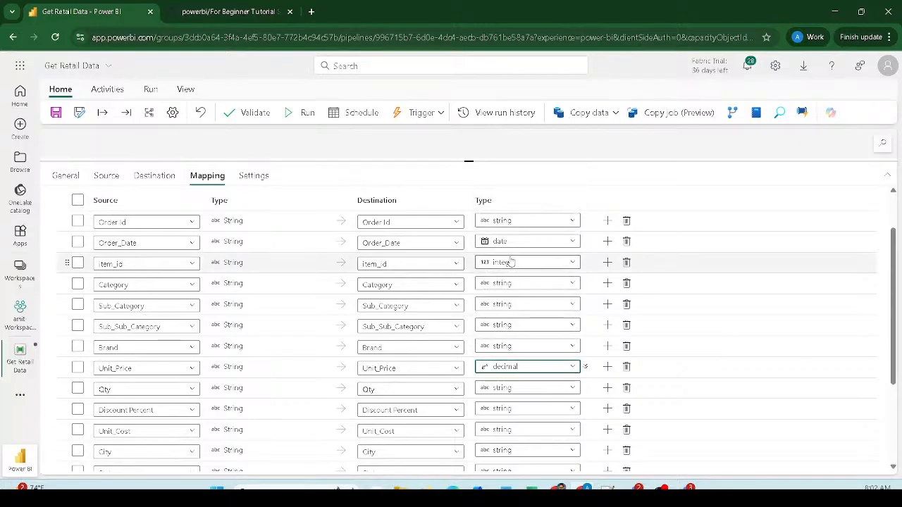
click(501, 388)
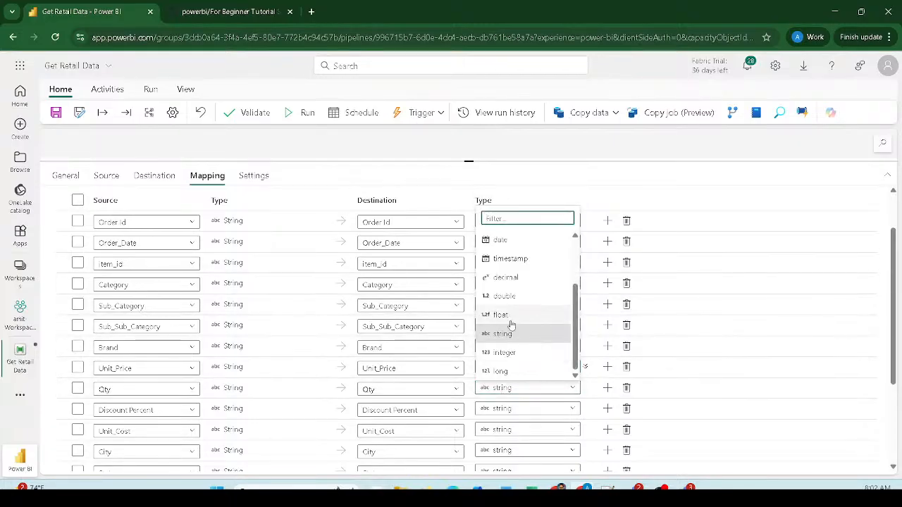
click(517, 281)
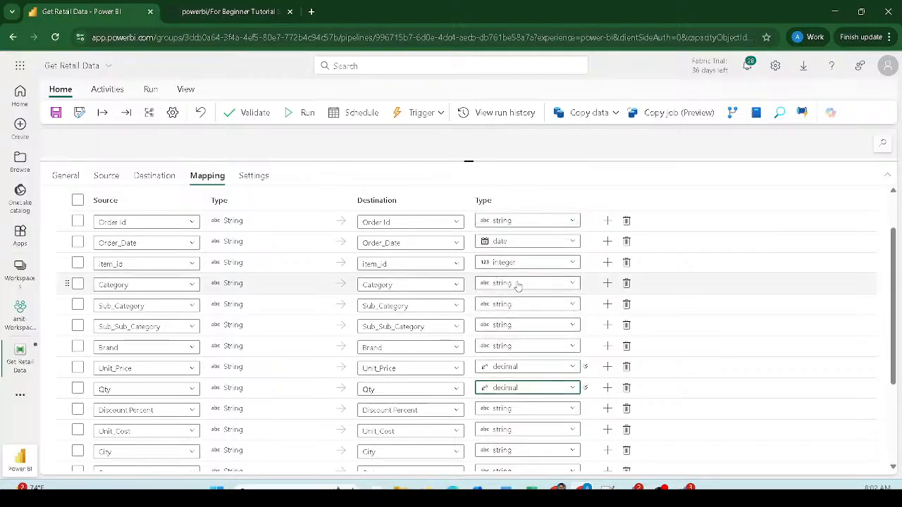
scroll(517, 284, down, 1)
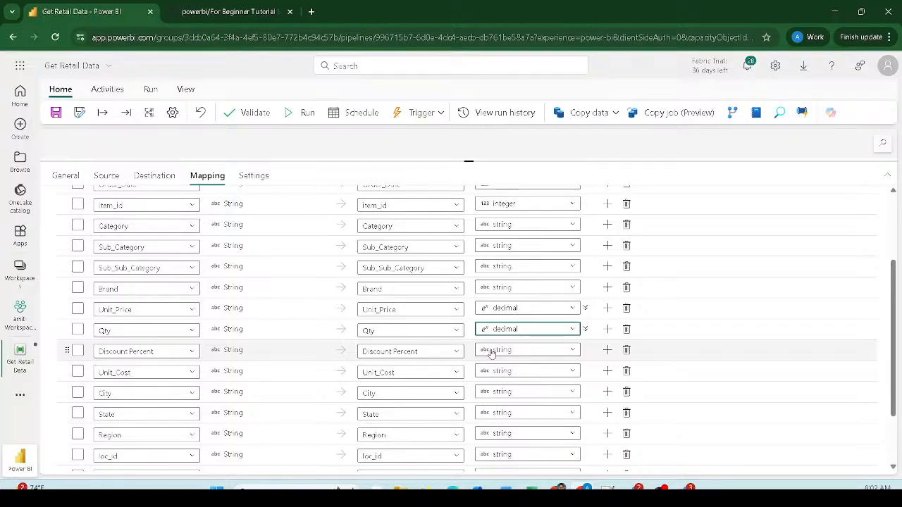
click(491, 352)
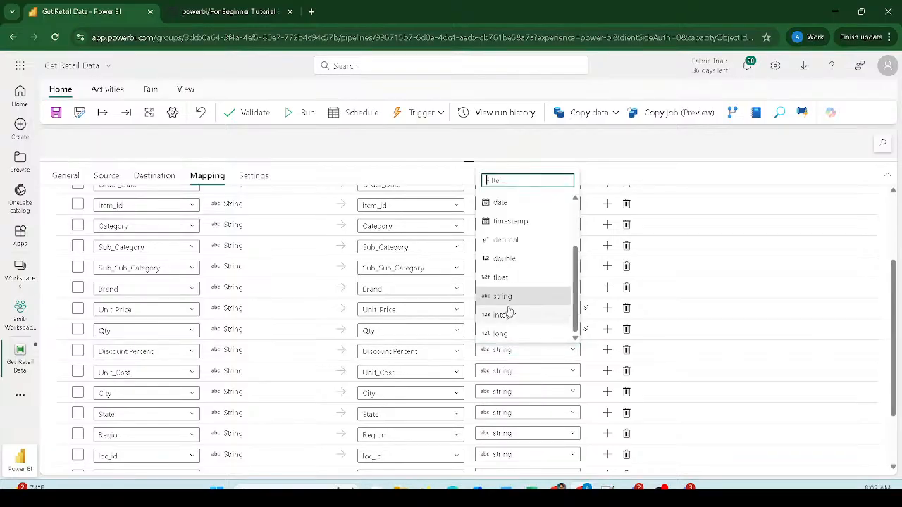
click(511, 241)
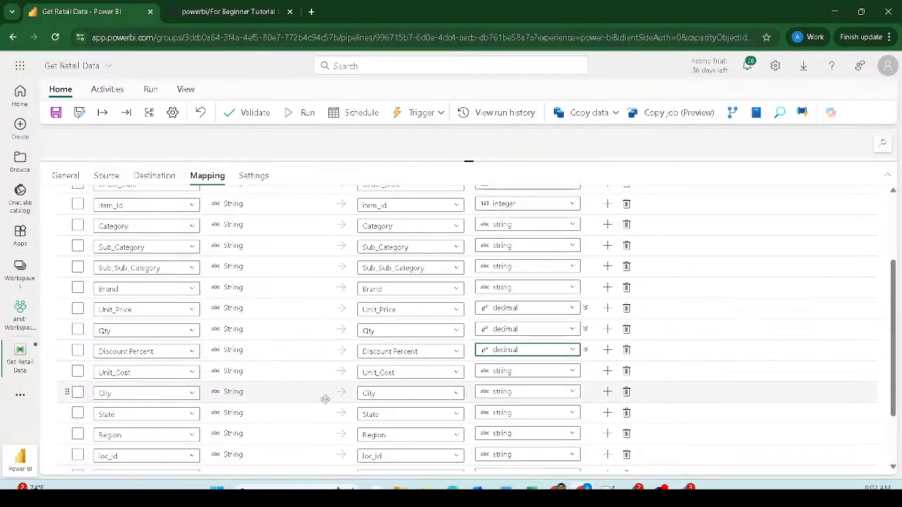
click(512, 372)
click(510, 261)
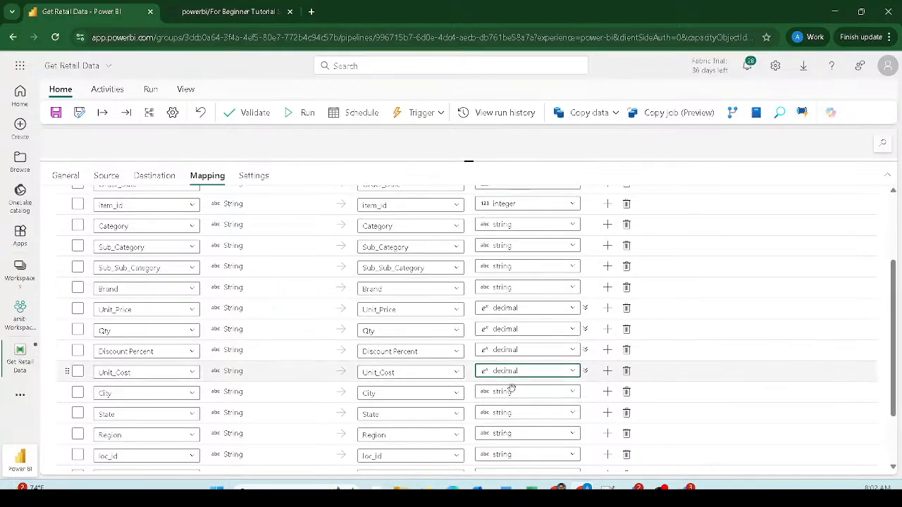
- Set the destination type of loc_id and Customer_id to integer
scroll(423, 408, down, 2)
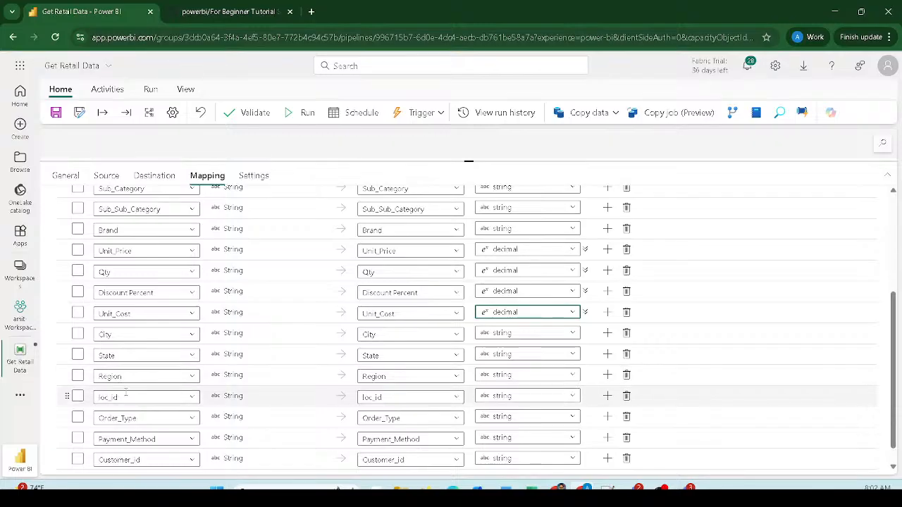
click(523, 398)
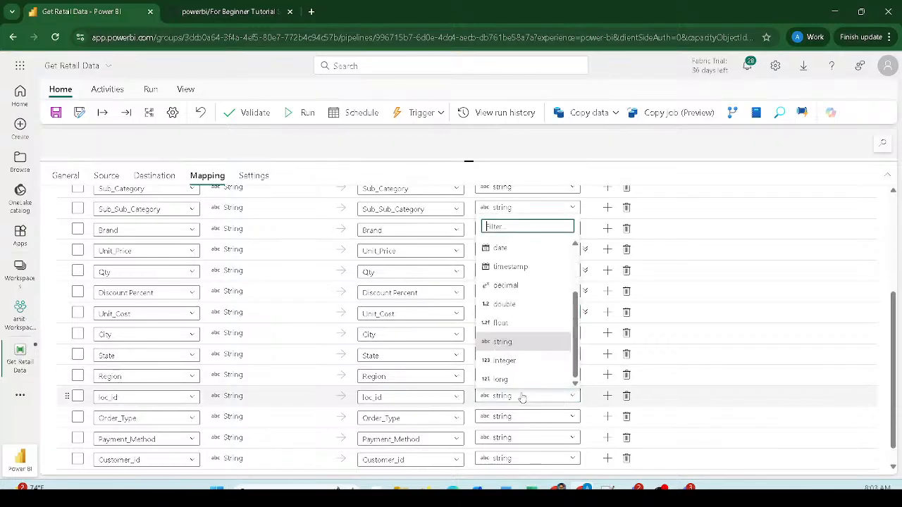
click(509, 362)
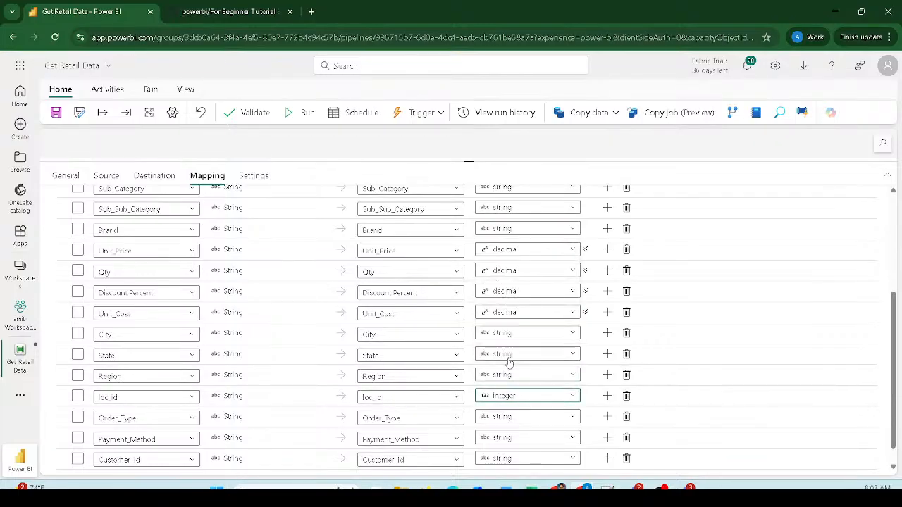
scroll(129, 428, down, 1)
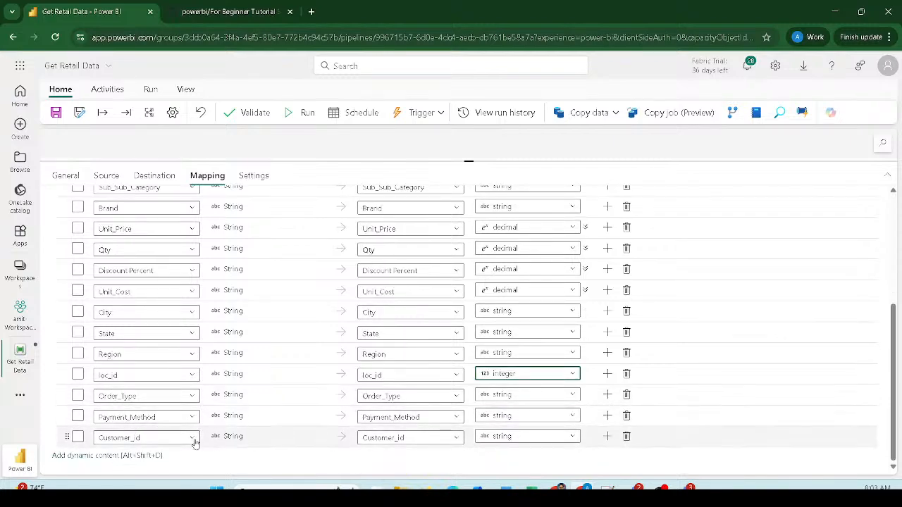
click(520, 438)
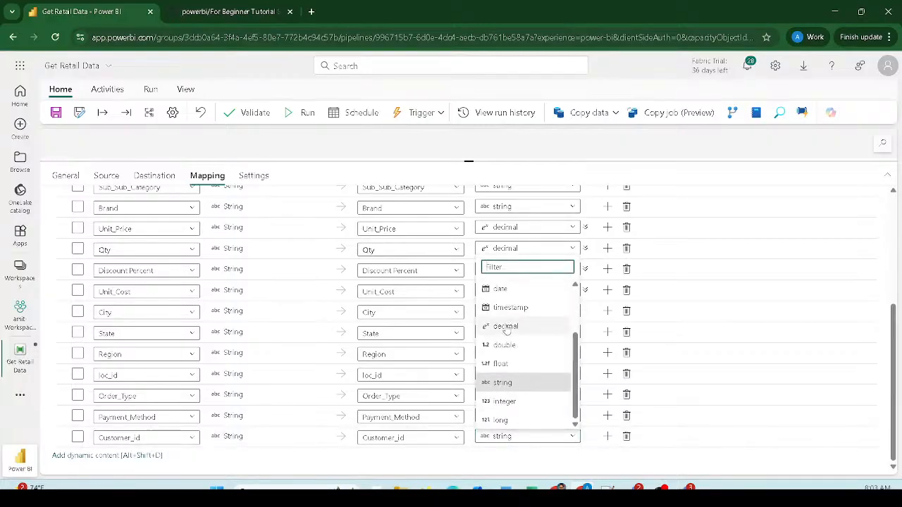
click(503, 401)
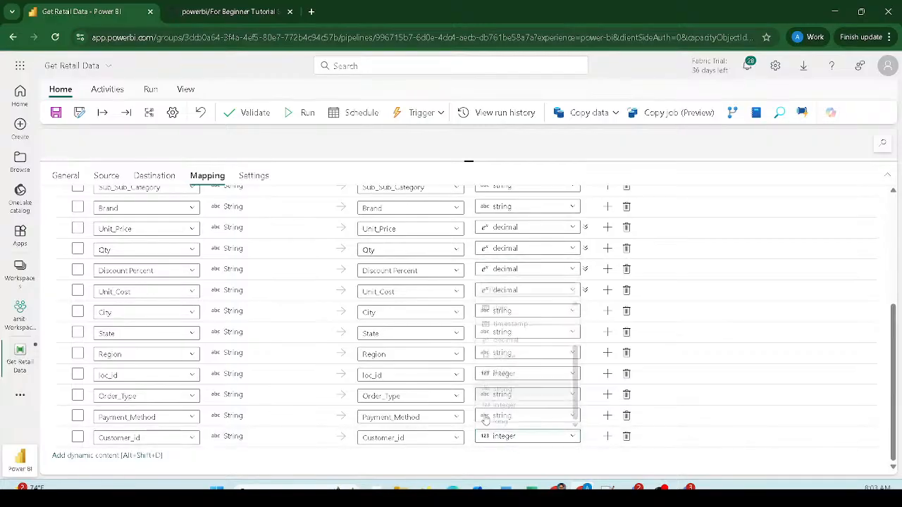
- Check each destination column name from Customer_id back up to Order Id
click(431, 437)
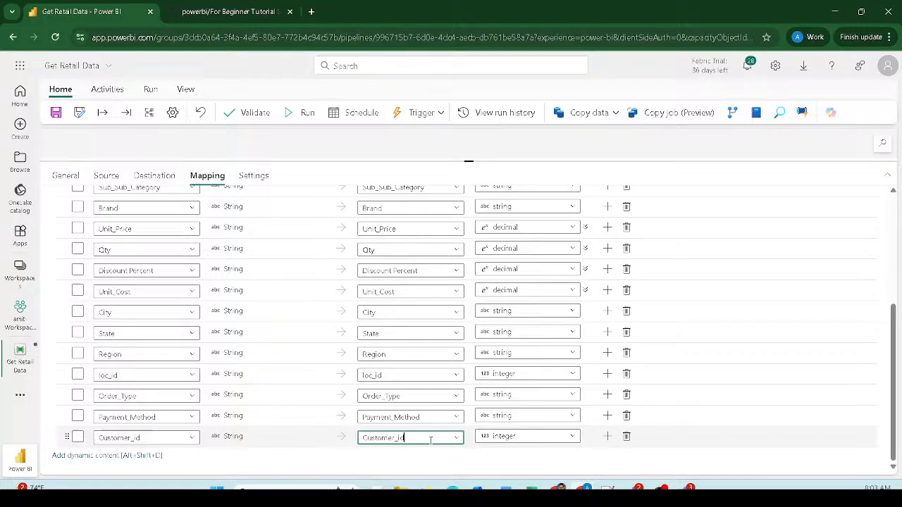
click(400, 396)
click(363, 353)
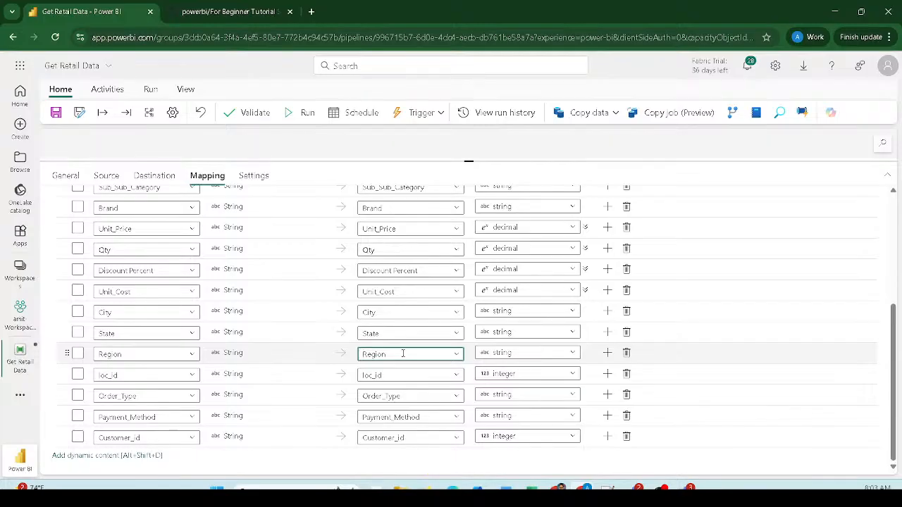
click(403, 354)
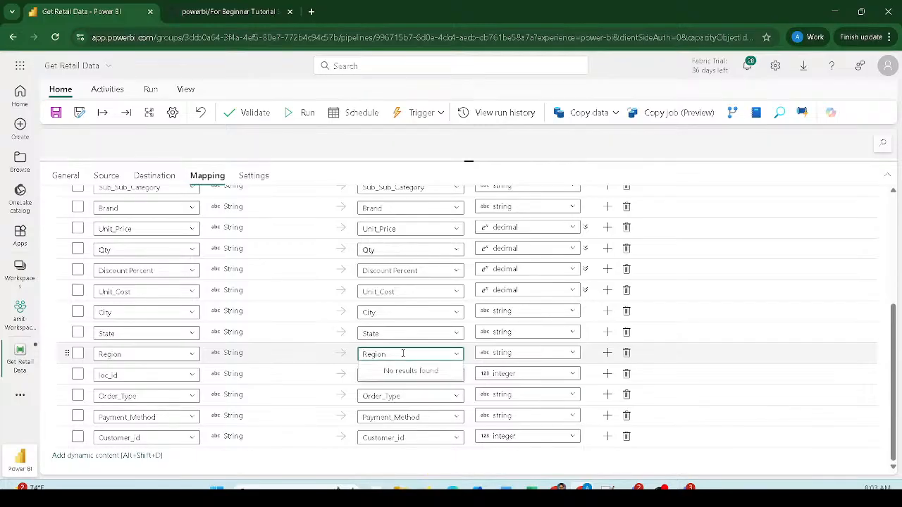
click(392, 333)
click(382, 312)
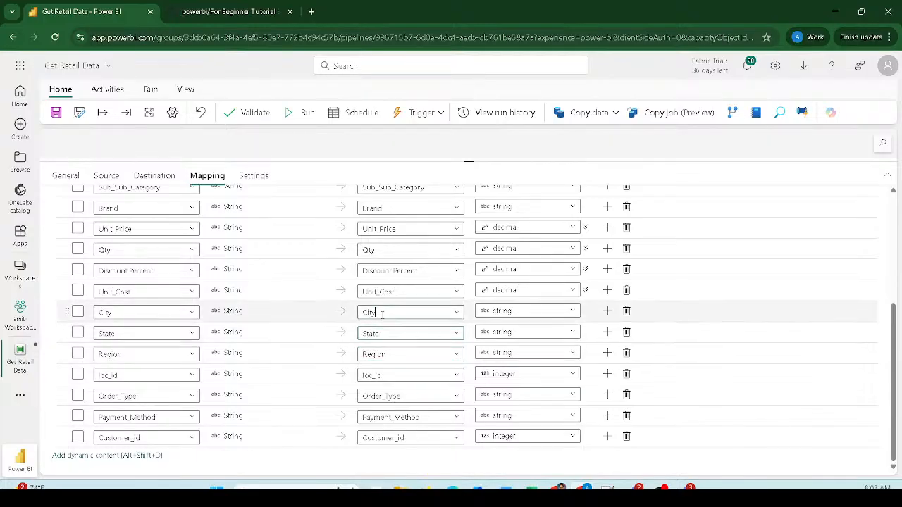
click(407, 291)
click(426, 270)
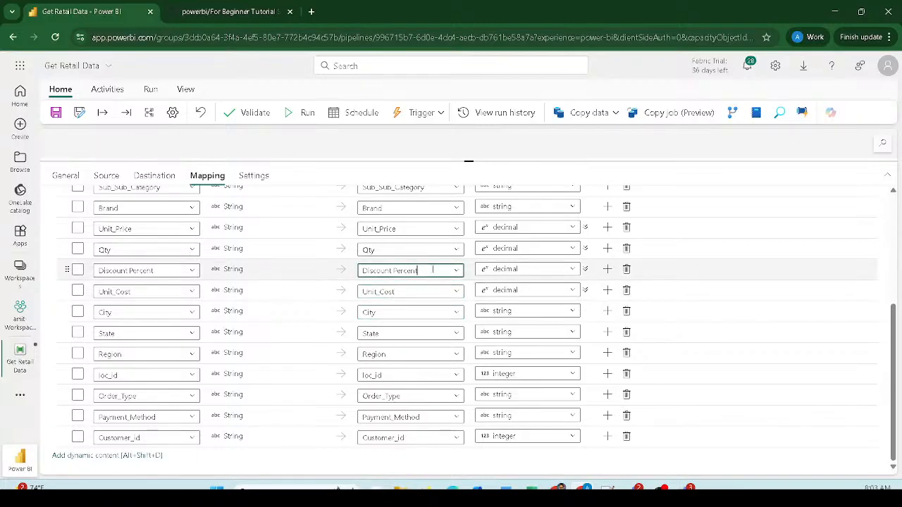
click(395, 249)
click(402, 229)
scroll(405, 239, up, 2)
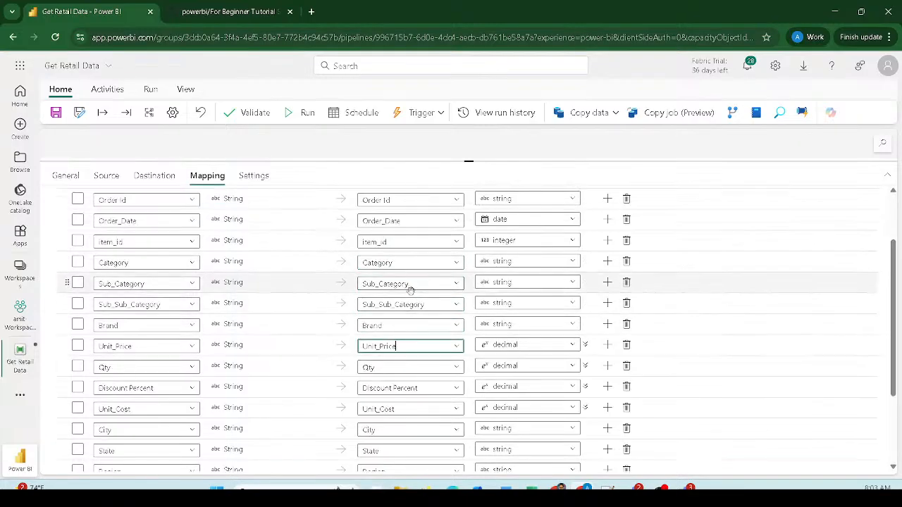
click(418, 324)
click(419, 304)
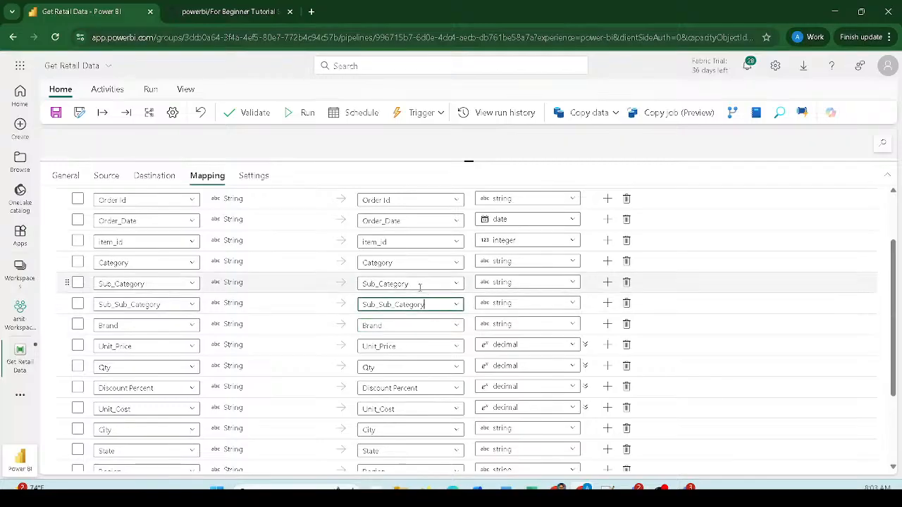
click(420, 284)
click(411, 260)
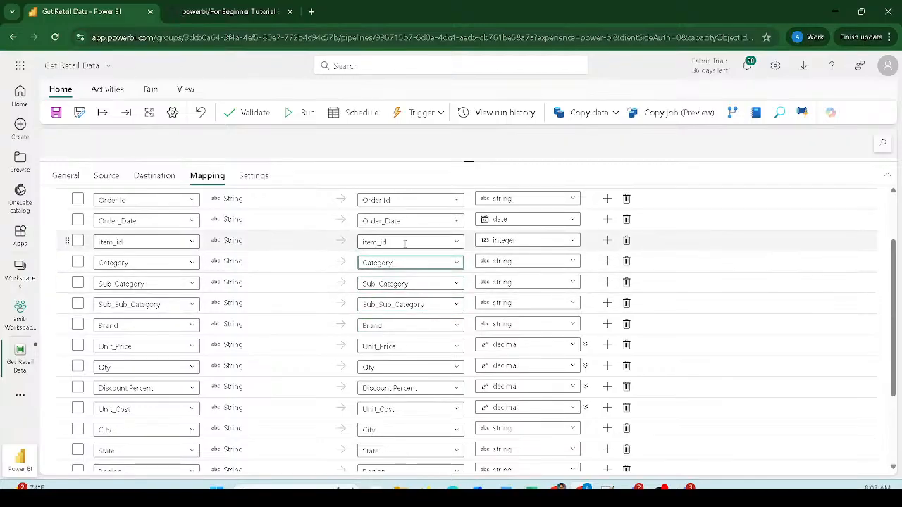
click(405, 242)
click(412, 223)
click(410, 202)
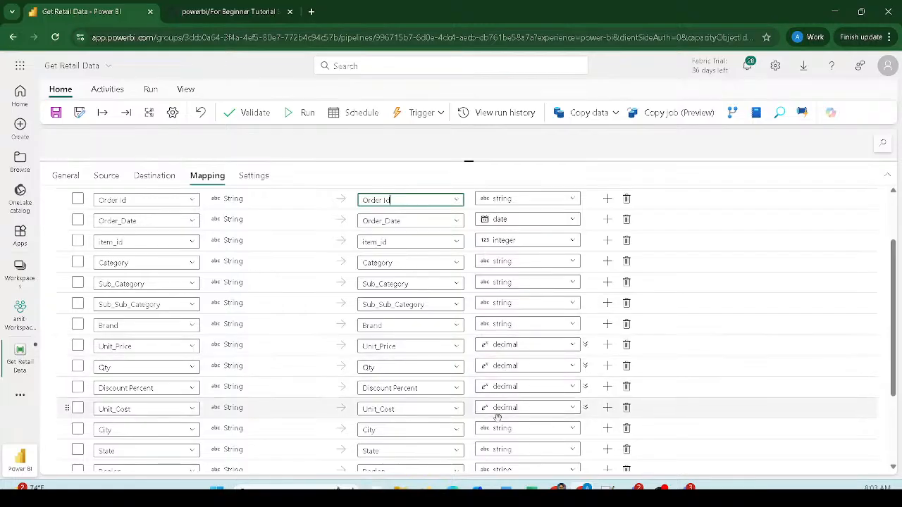
scroll(500, 416, down, 3)
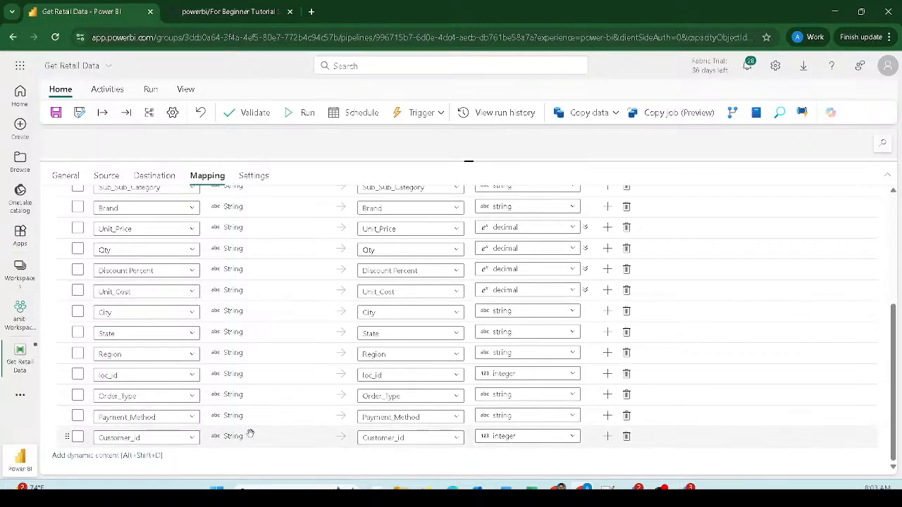
scroll(385, 325, up, 5)
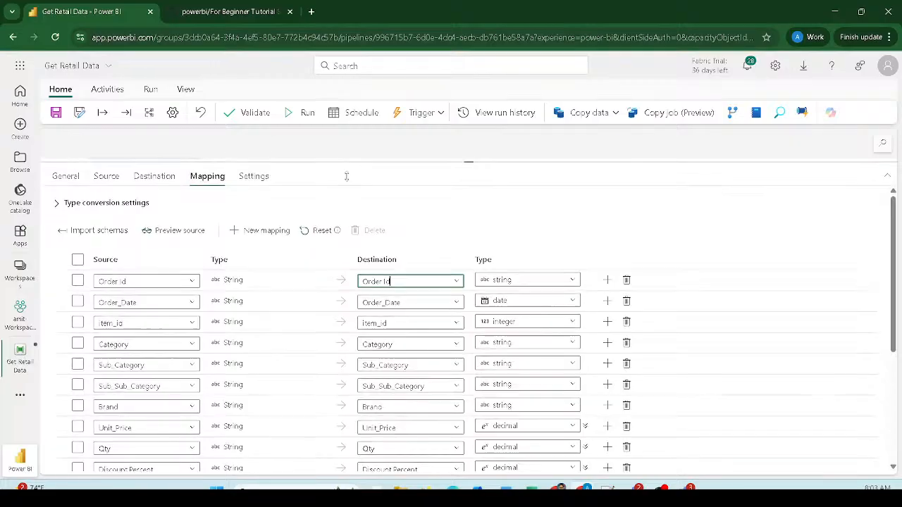
- Show the canvas above the settings and validate the pipeline, which reports no errors
drag(345, 163, 358, 298)
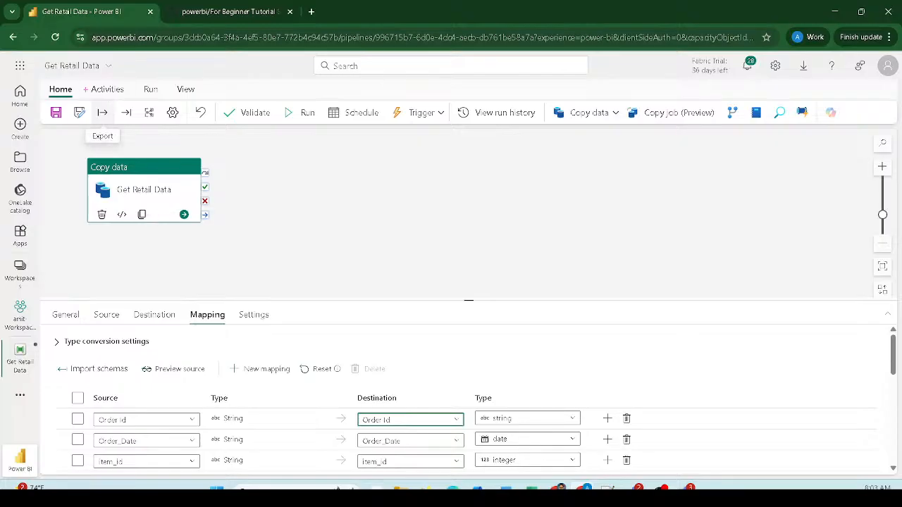
drag(40, 78, 72, 92)
drag(213, 98, 271, 124)
drag(280, 93, 325, 131)
key(Escape)
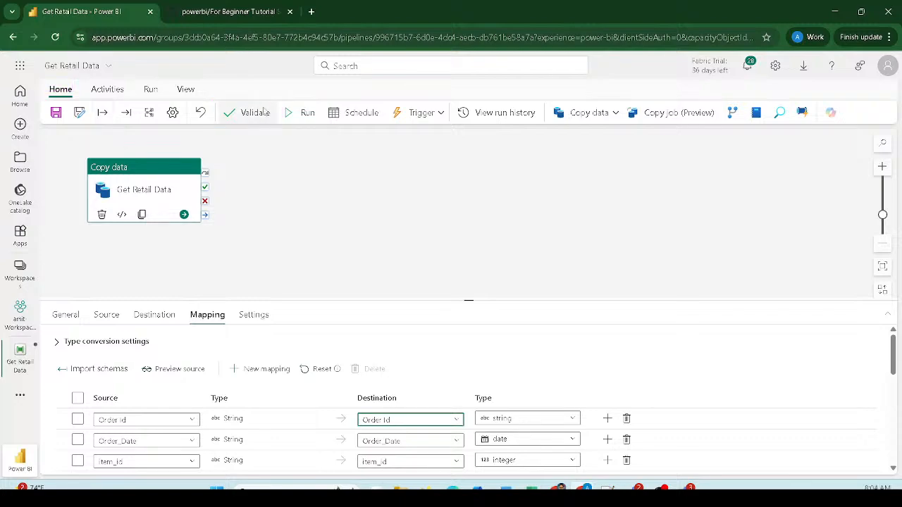
click(257, 113)
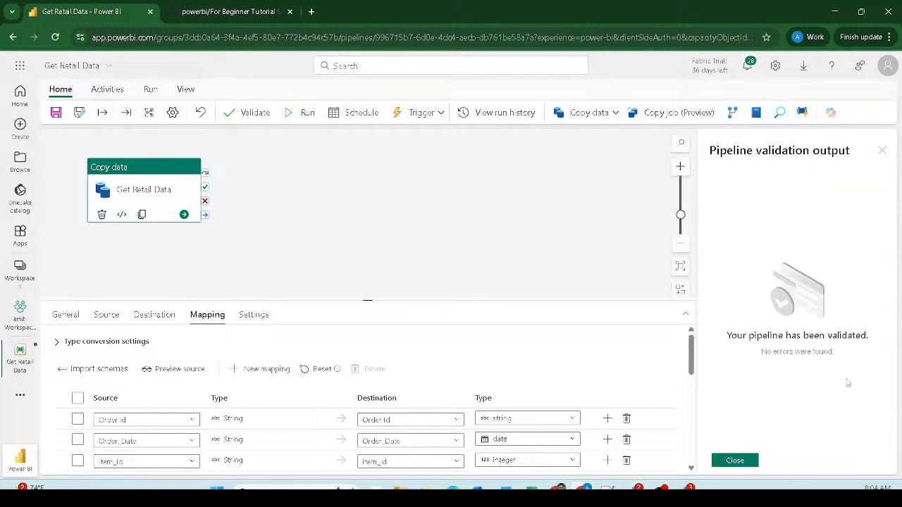
- Save the Get Retail Data pipeline and run it, leaving the run Queued
click(561, 248)
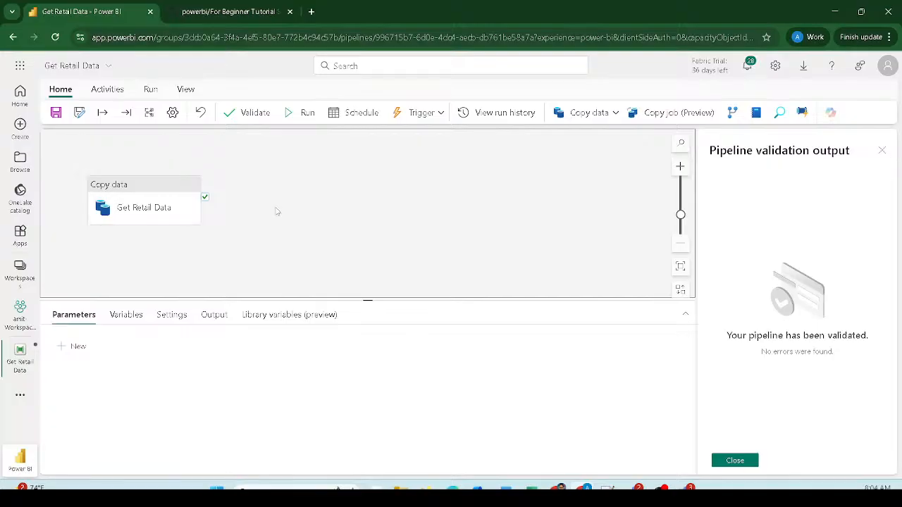
click(151, 188)
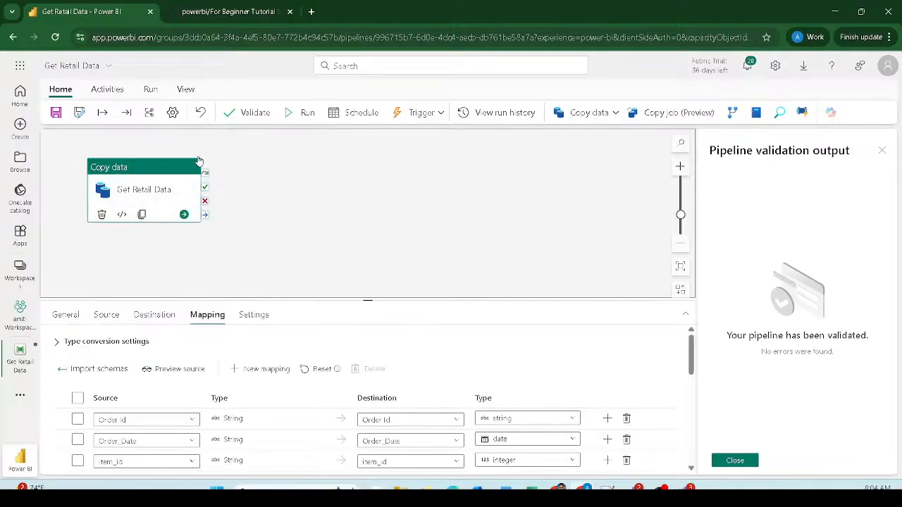
click(297, 117)
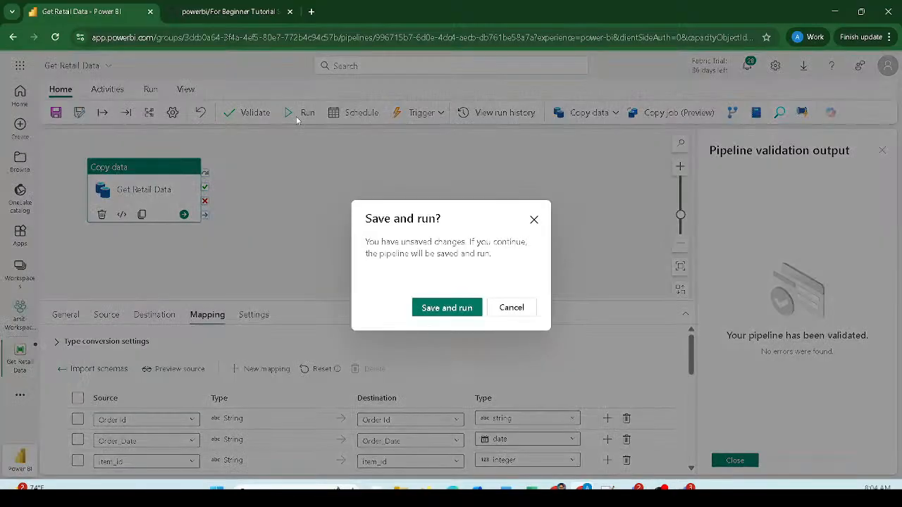
click(443, 310)
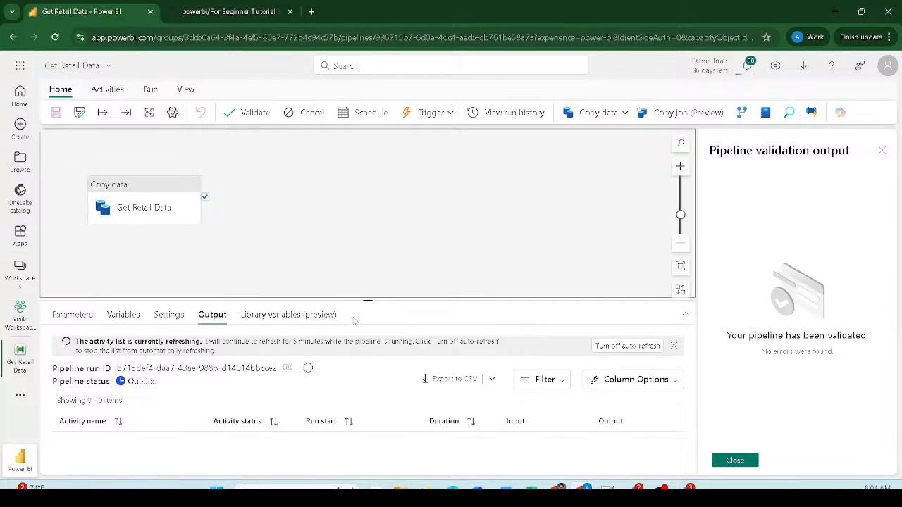
- Enlarge the Output panel and wait for Get Retail Data to succeed in 1m 3s
drag(345, 300, 340, 234)
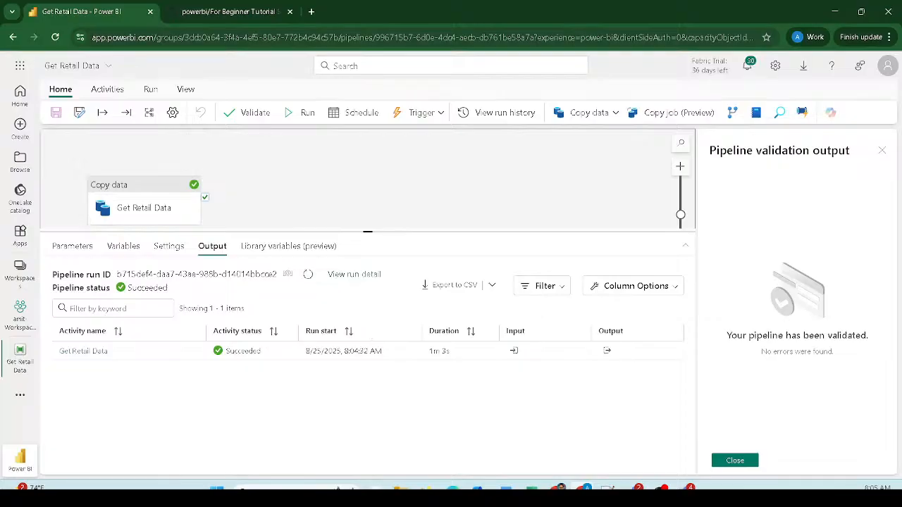
mouse_move(37, 323)
mouse_down()
mouse_move(366, 368)
mouse_move(730, 365)
mouse_up()
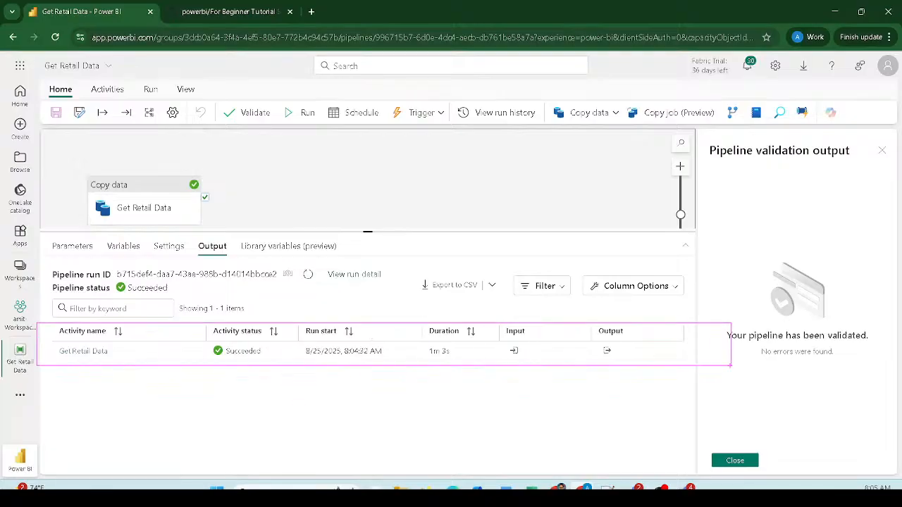
key(Escape)
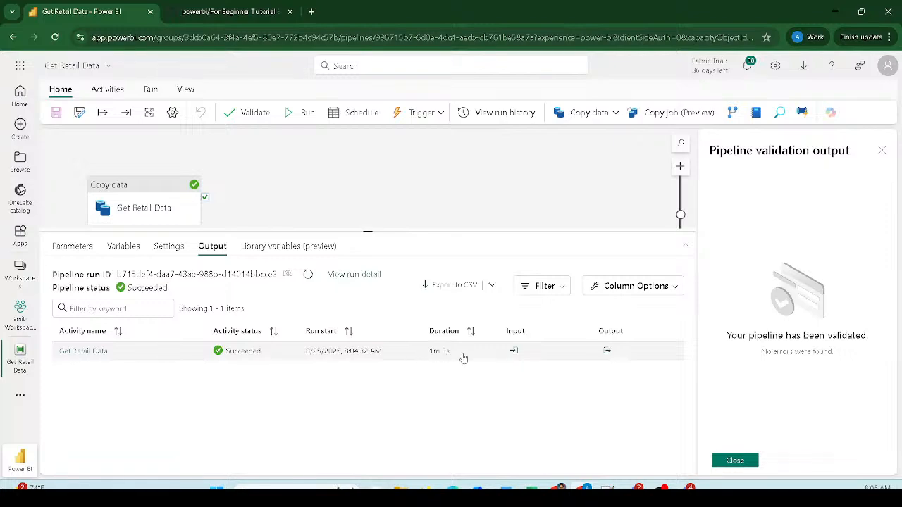
drag(507, 344, 522, 359)
click(514, 351)
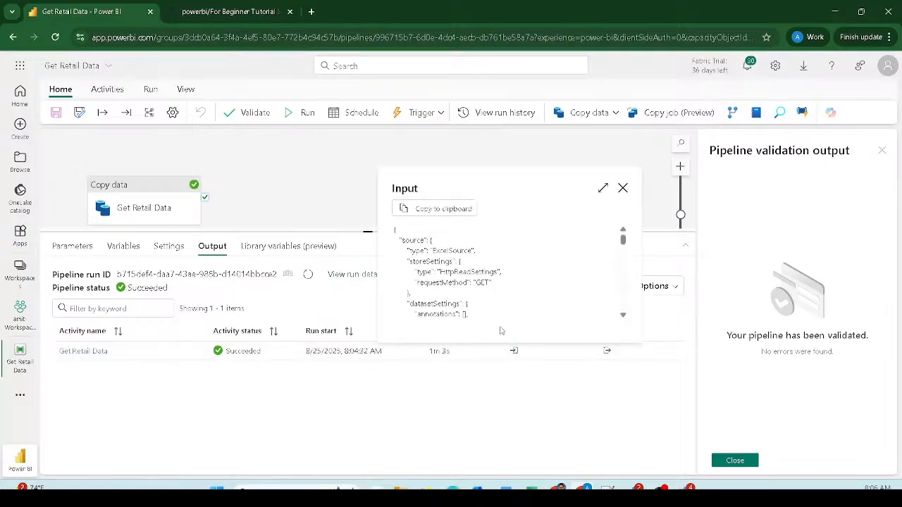
scroll(475, 271, down, 5)
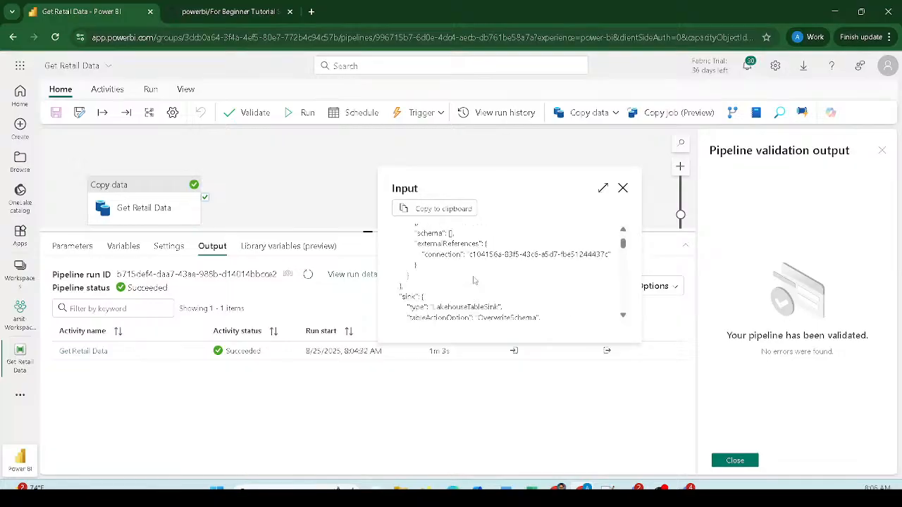
scroll(455, 251, down, 4)
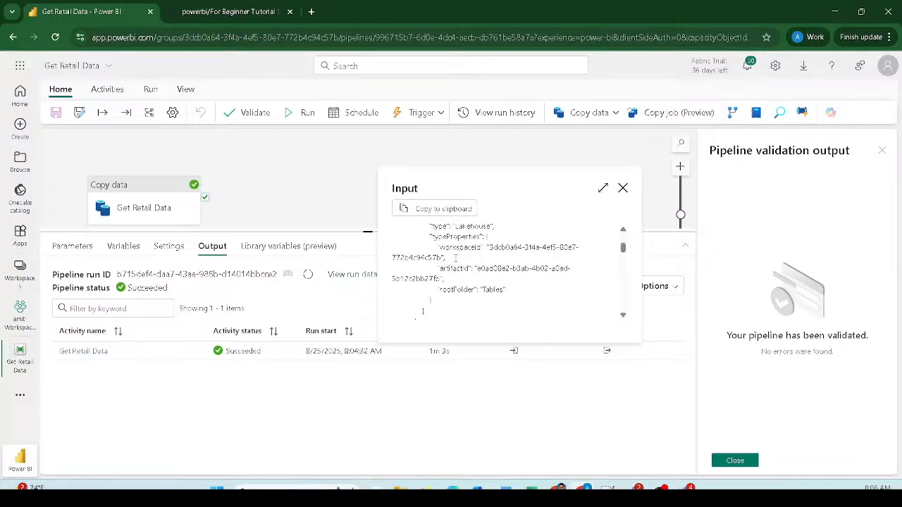
scroll(455, 262, down, 3)
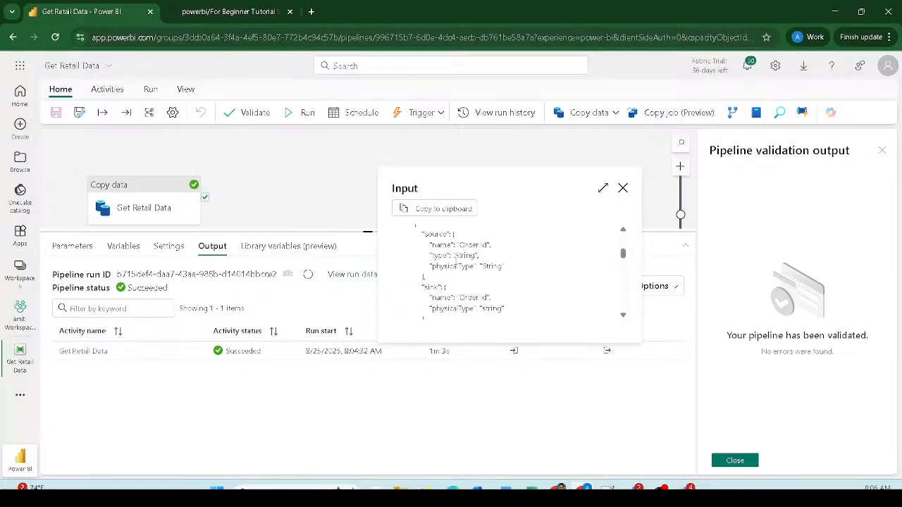
scroll(454, 260, down, 6)
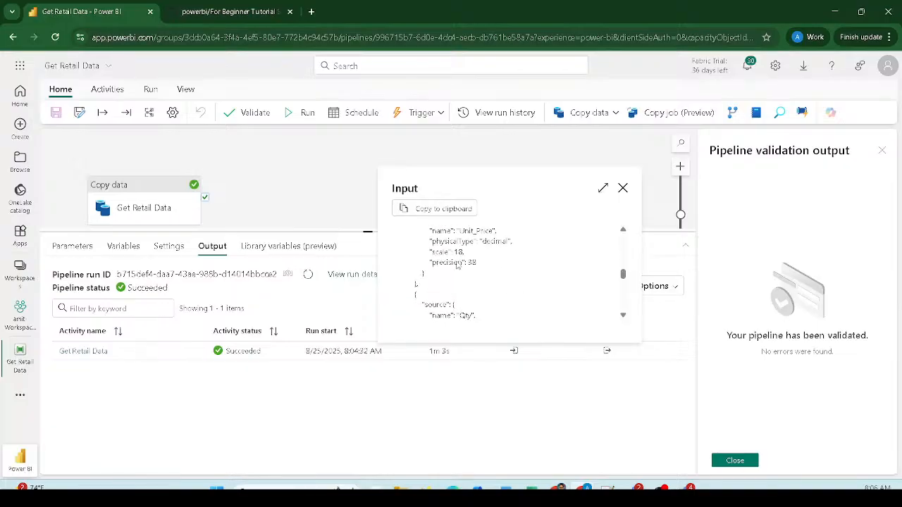
click(623, 188)
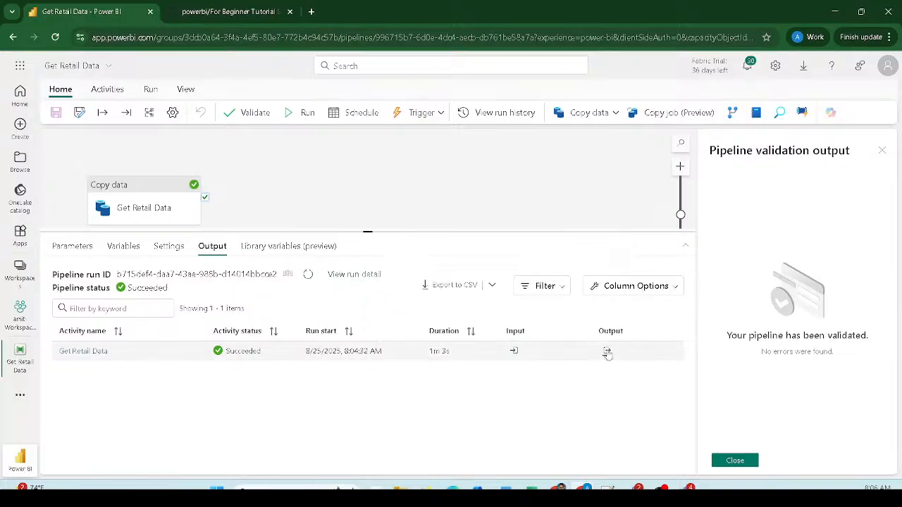
- Show the copy output details: dataRead 21320591, dataWritten 5201412, 176964 rows read and copied
click(607, 352)
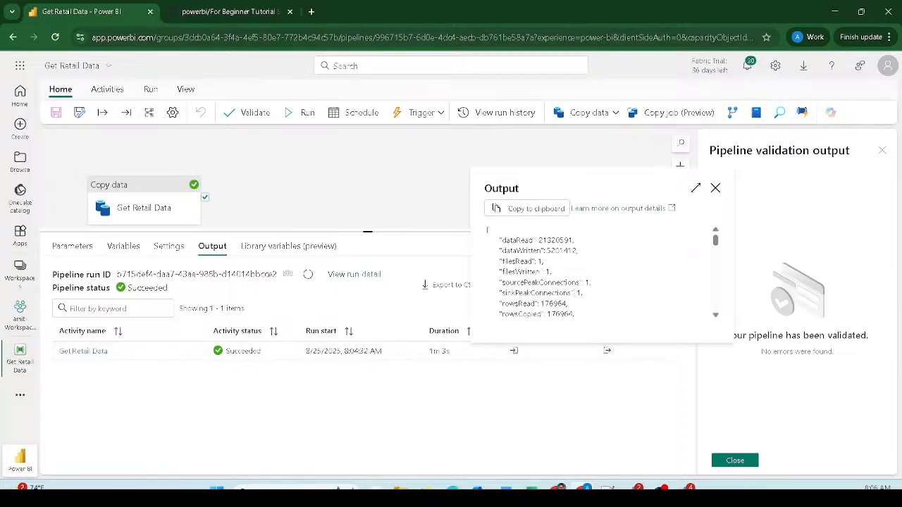
double_click(555, 240)
double_click(561, 251)
double_click(554, 303)
double_click(560, 314)
- Highlight the rowsRead through copyDuration and throughput statistics in the output JSON
scroll(561, 308, down, 1)
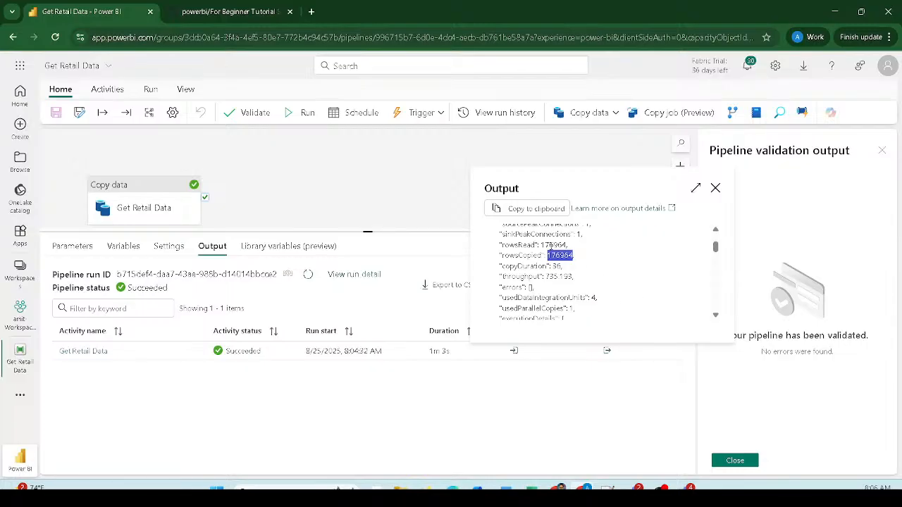
drag(585, 278, 504, 270)
click(562, 285)
drag(581, 282, 499, 244)
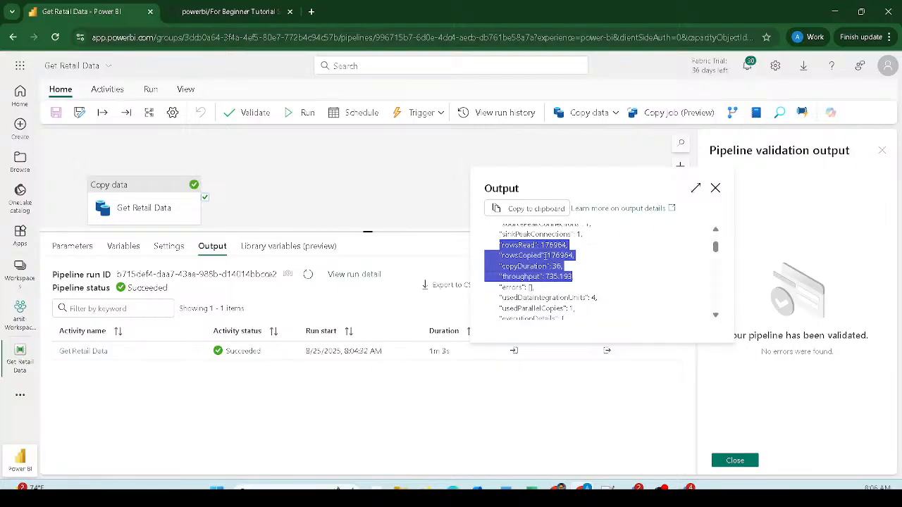
click(552, 245)
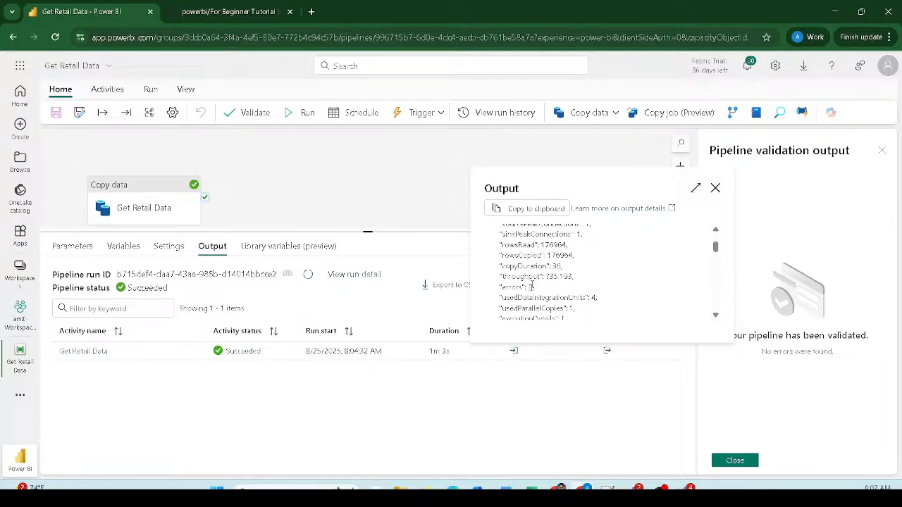
scroll(531, 287, down, 10)
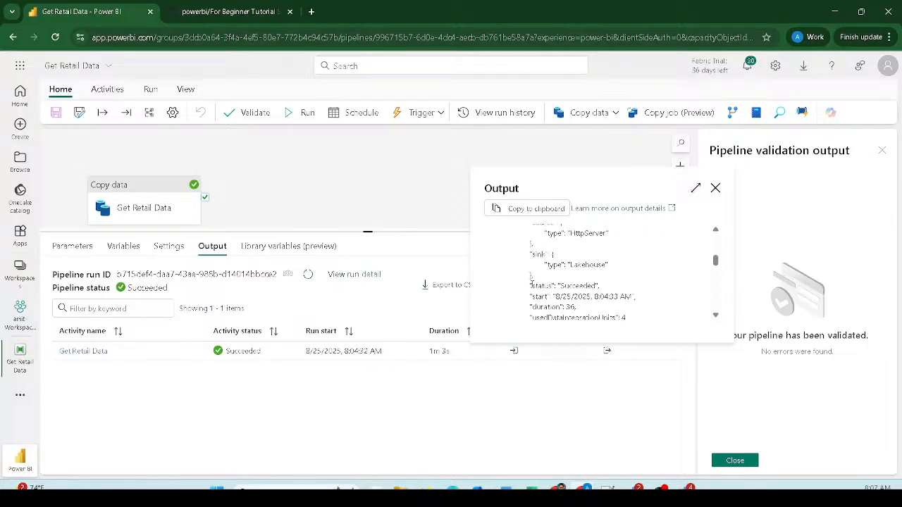
- Close the output details, review the copy destination settings, and enlarge the pipeline canvas
click(715, 189)
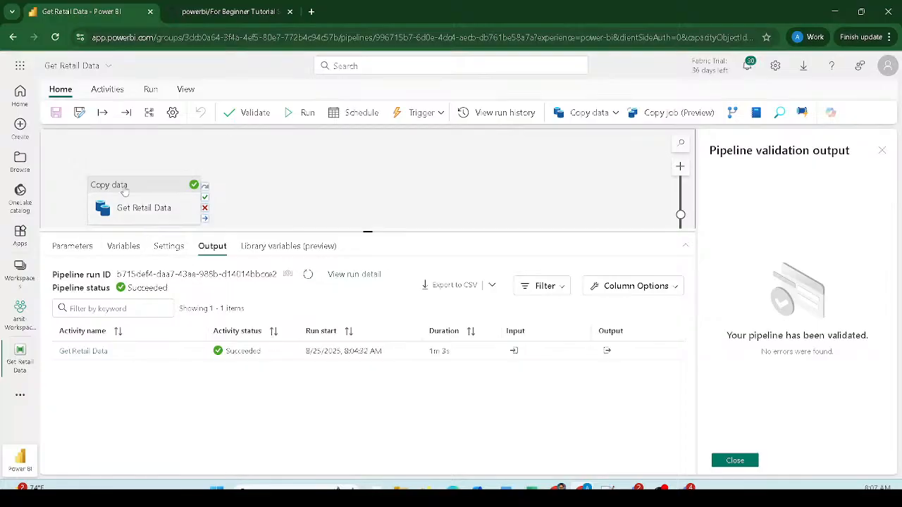
click(104, 205)
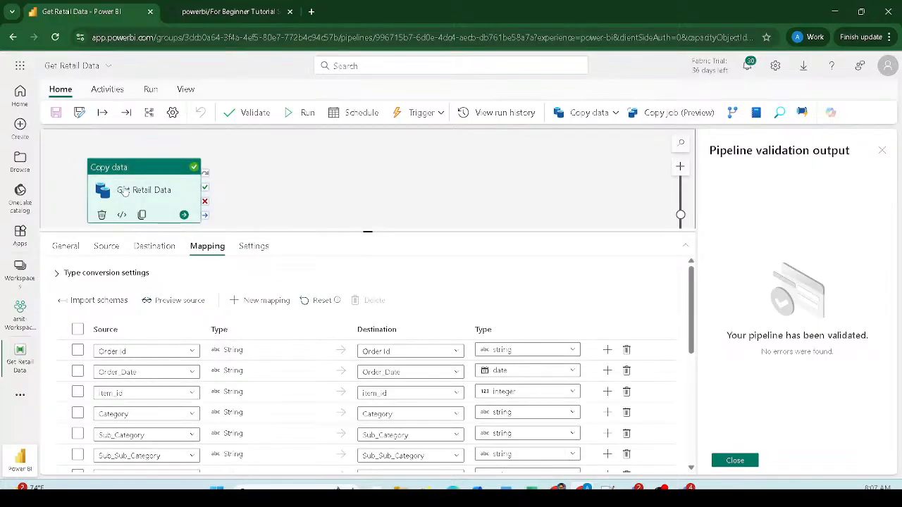
click(152, 248)
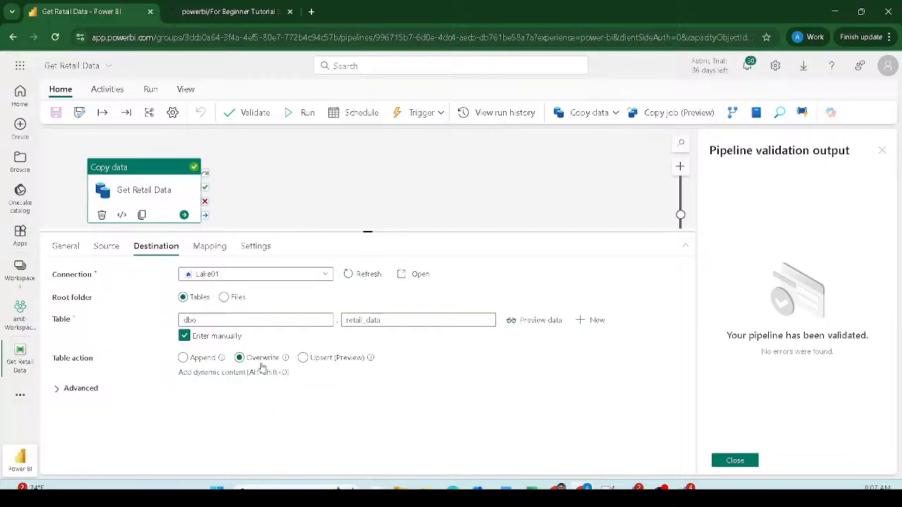
click(298, 163)
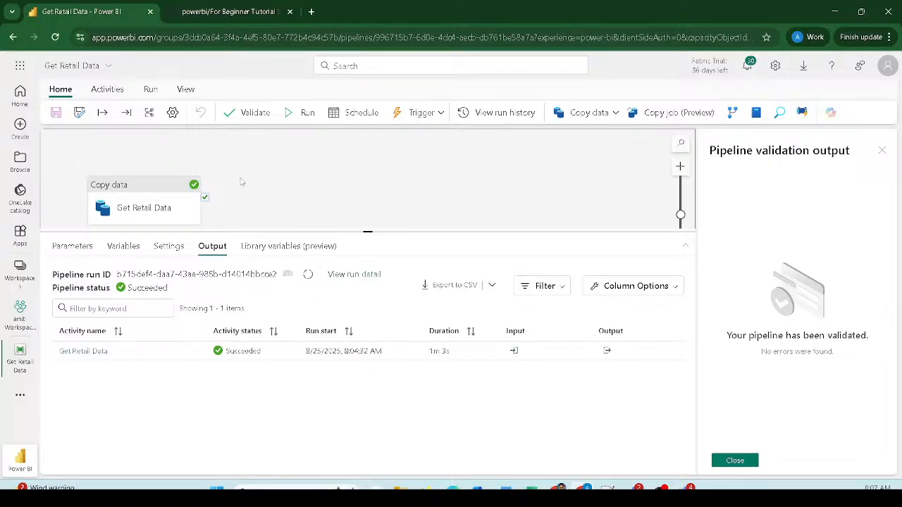
drag(227, 231, 229, 289)
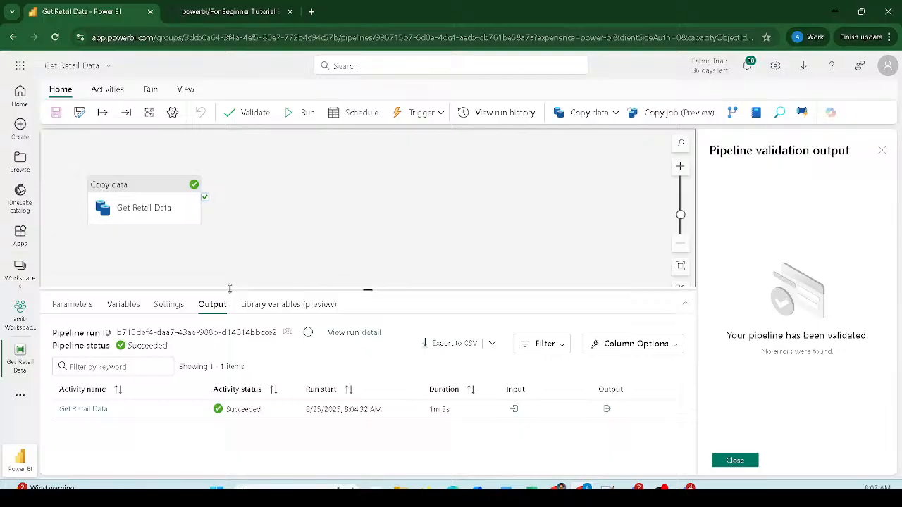
- Add a Dataflow activity, Dataflow1, and position it beside the copy activity
click(92, 93)
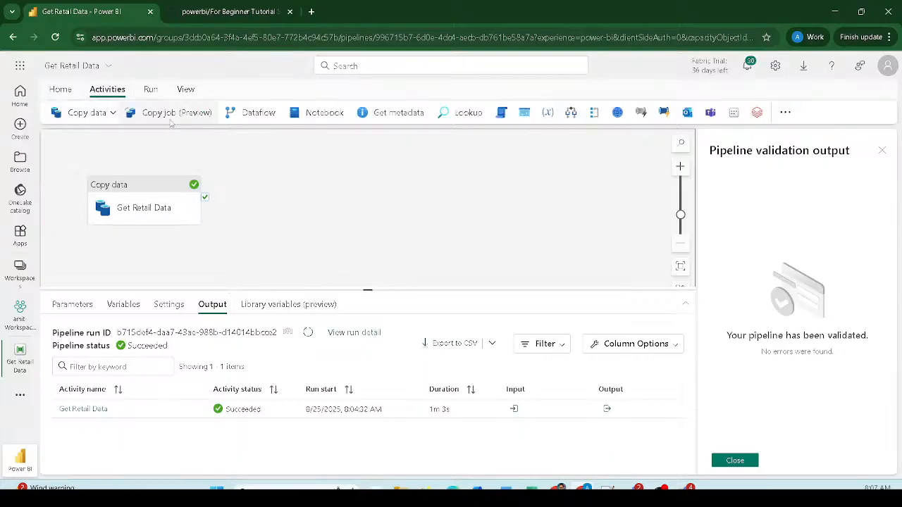
click(251, 119)
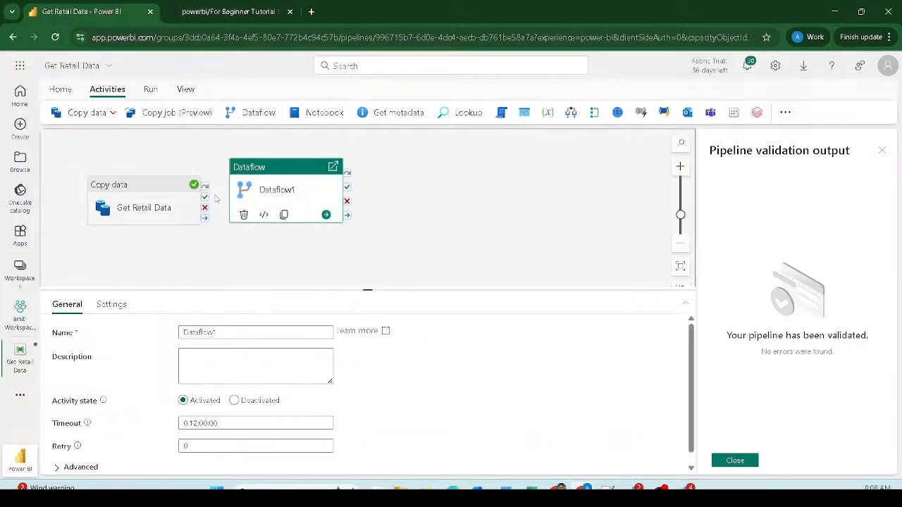
drag(248, 184, 294, 170)
- Connect Get Retail Data's success output to Dataflow1
mouse_move(212, 189)
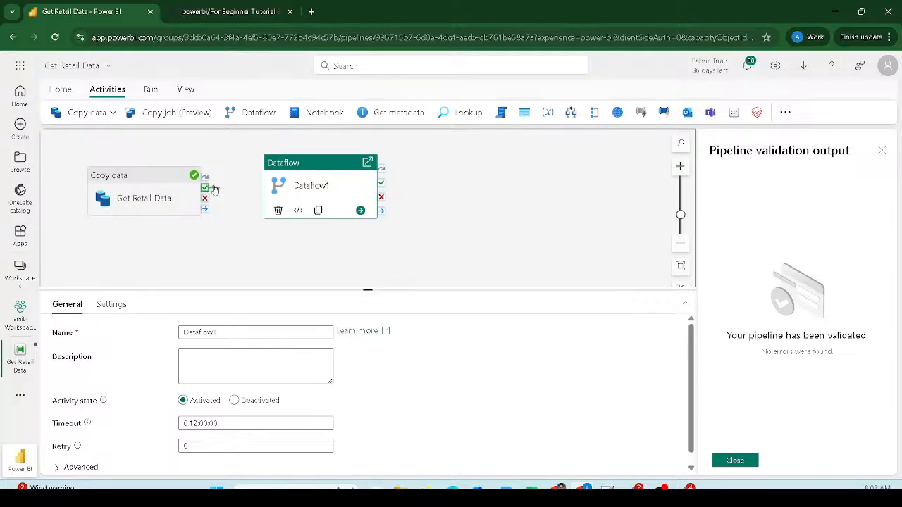
drag(215, 188, 271, 192)
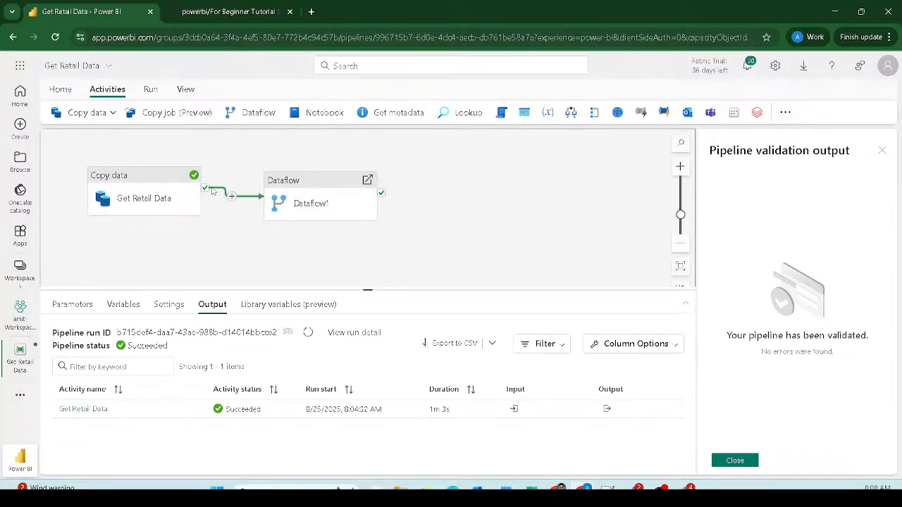
mouse_move(204, 200)
mouse_move(270, 212)
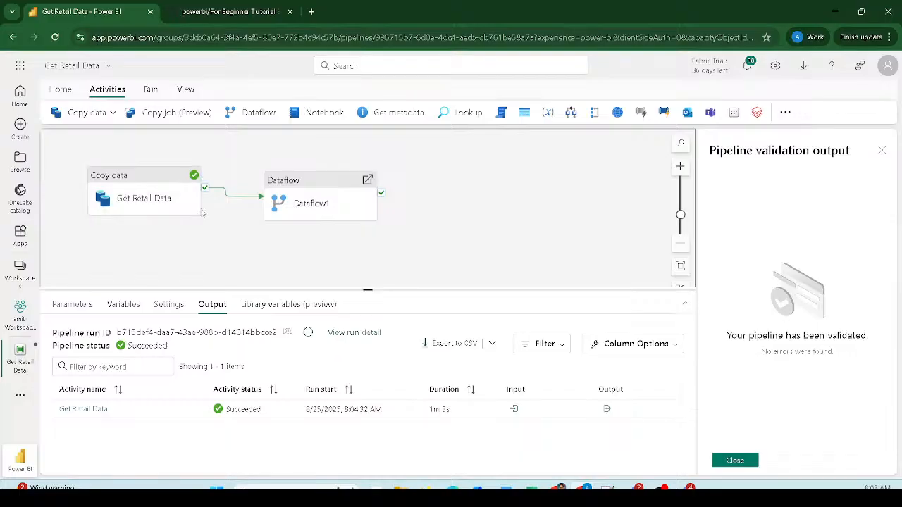
click(302, 189)
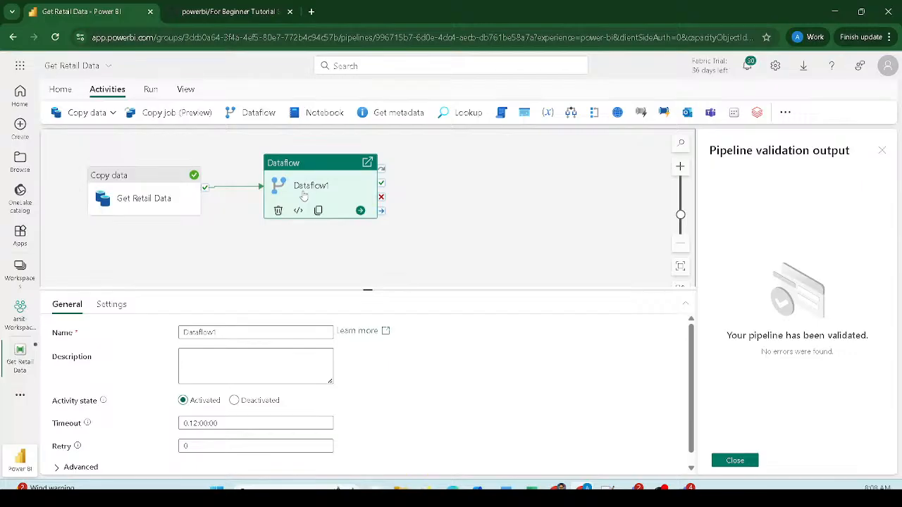
- Set the Dataflow1 activity to run the Load Sales Data dataflow
click(110, 304)
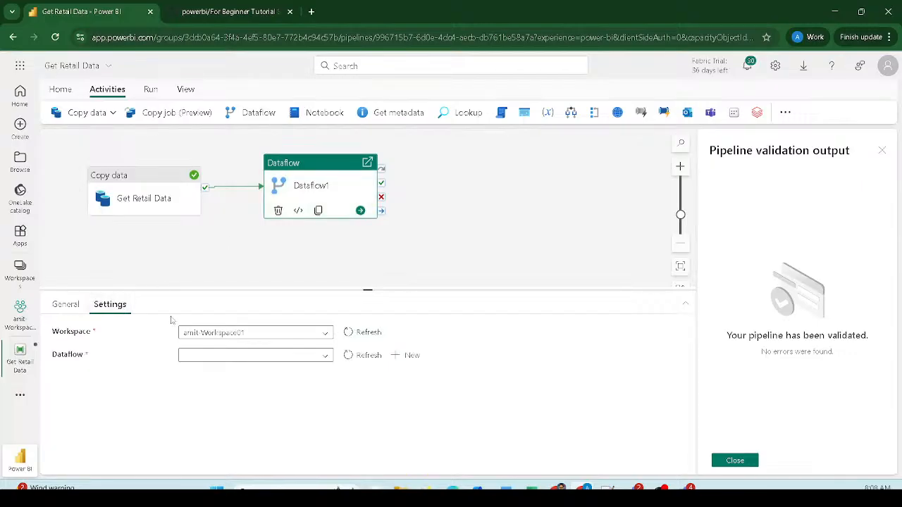
click(260, 354)
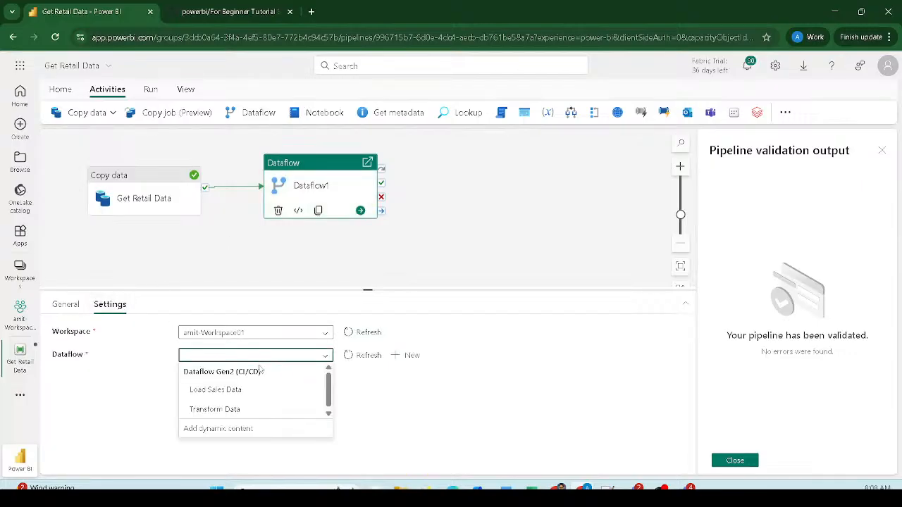
click(223, 394)
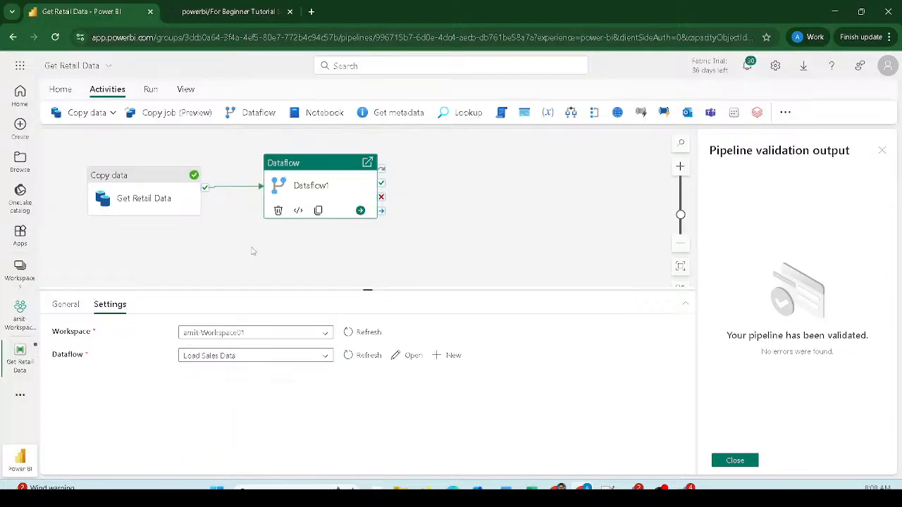
click(253, 252)
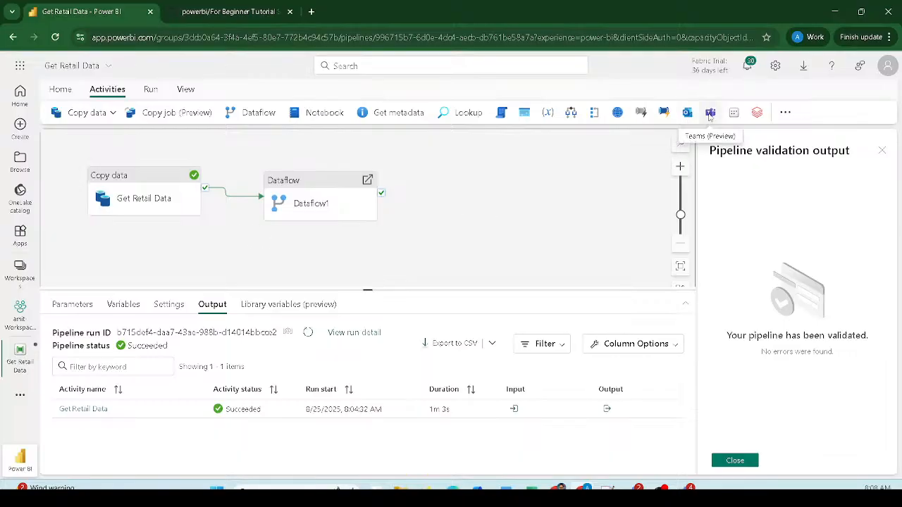
- Add an Office 365 Outlook activity and link it to Dataflow1's failure output
click(687, 113)
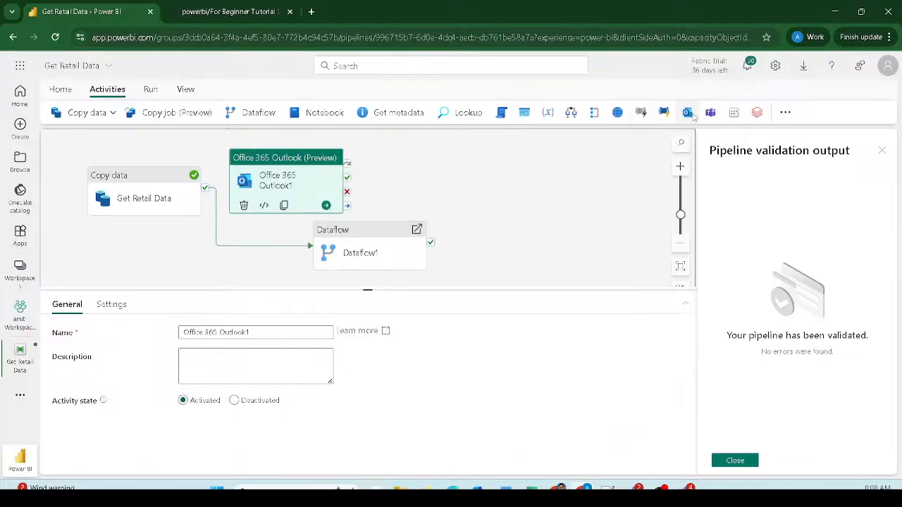
drag(310, 201, 576, 225)
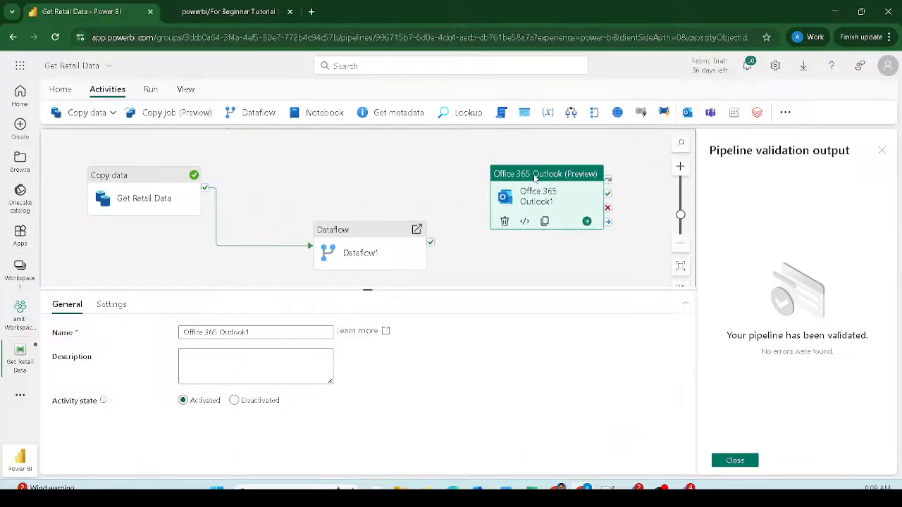
drag(366, 243, 349, 162)
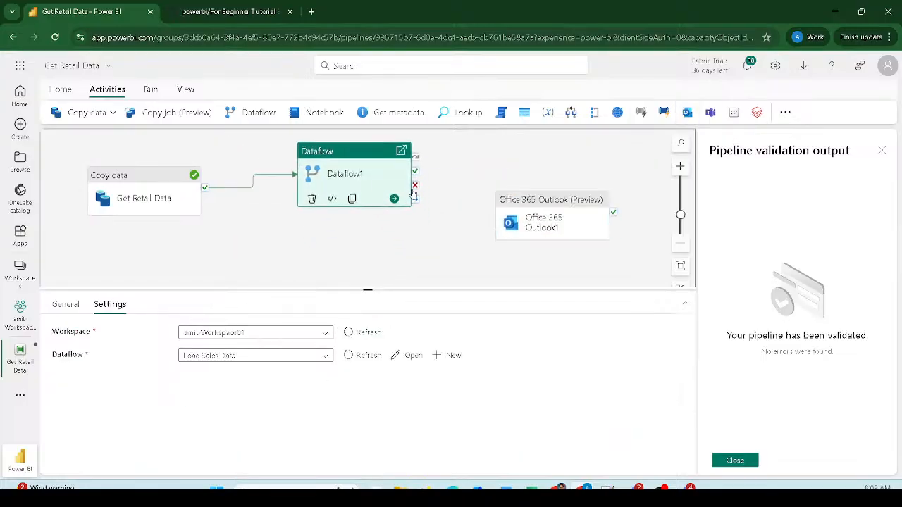
drag(415, 187, 509, 234)
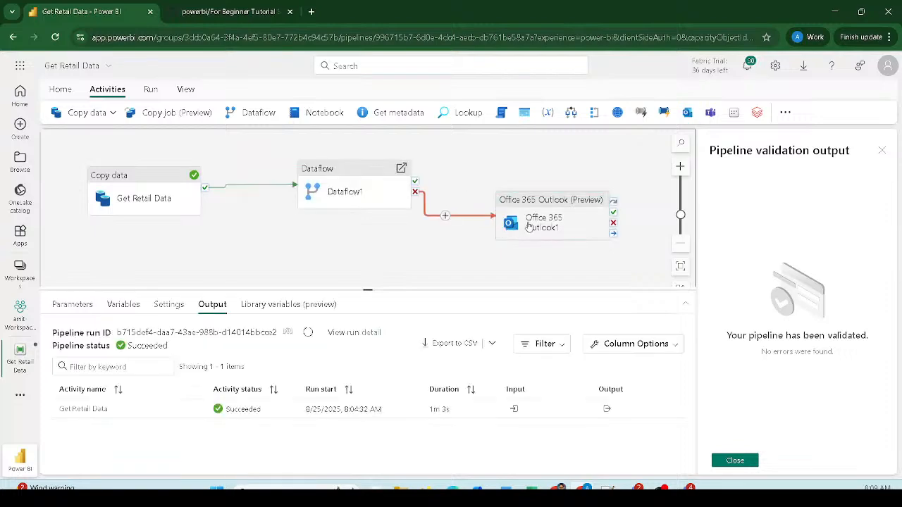
- Start signing in to an Outlook account from the Outlook activity's settings
click(553, 220)
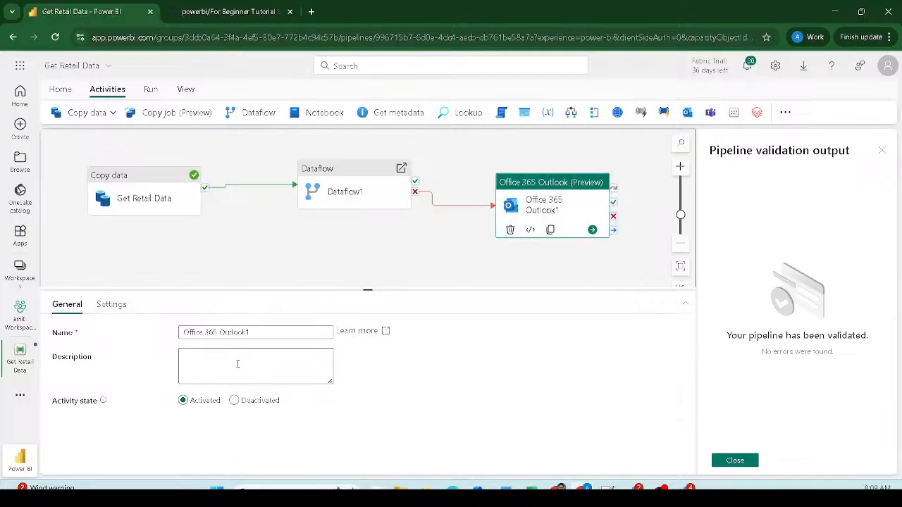
click(111, 304)
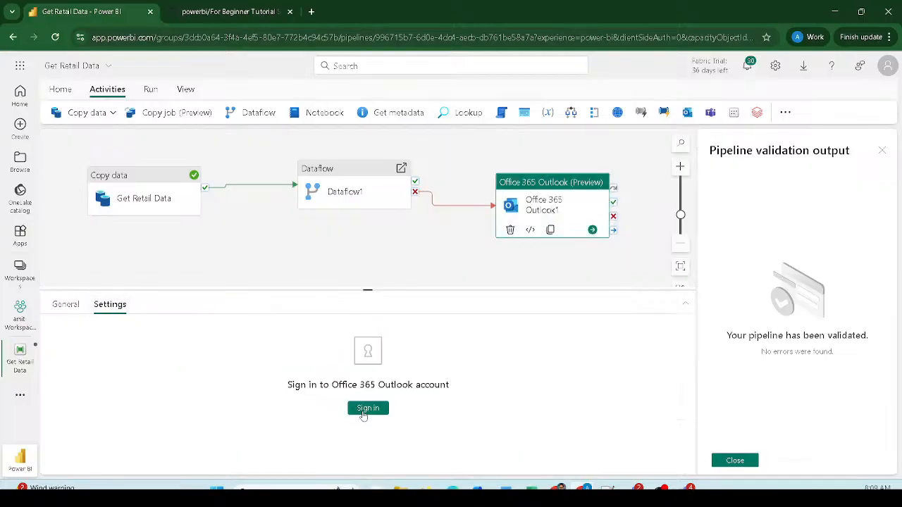
click(364, 410)
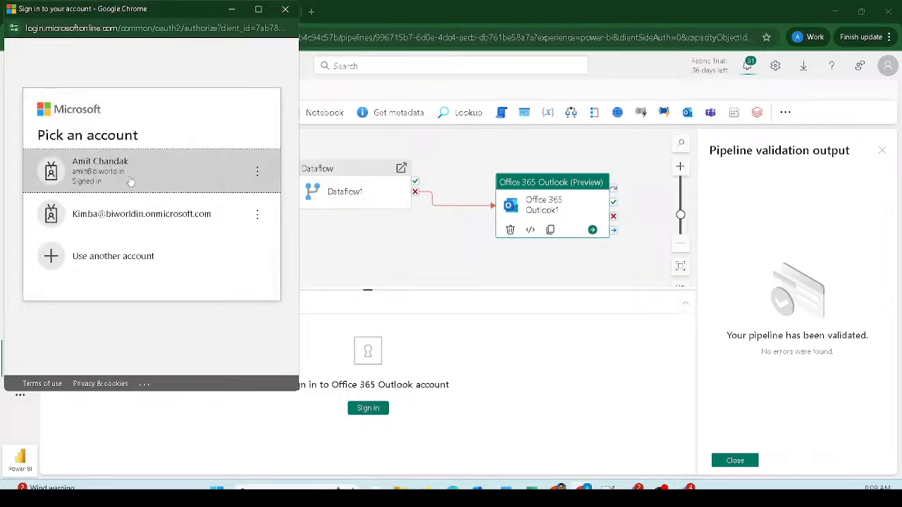
- Choose the sending account and allow the Outlook connection access
click(131, 181)
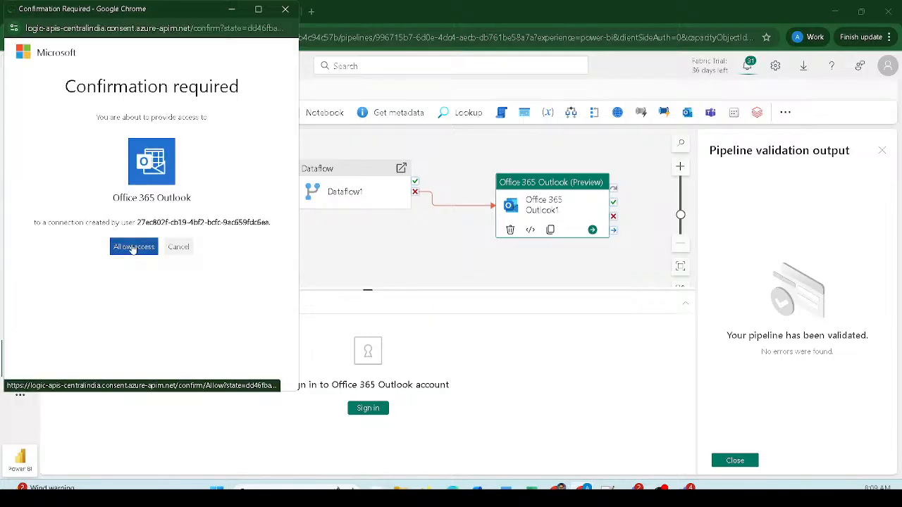
click(133, 249)
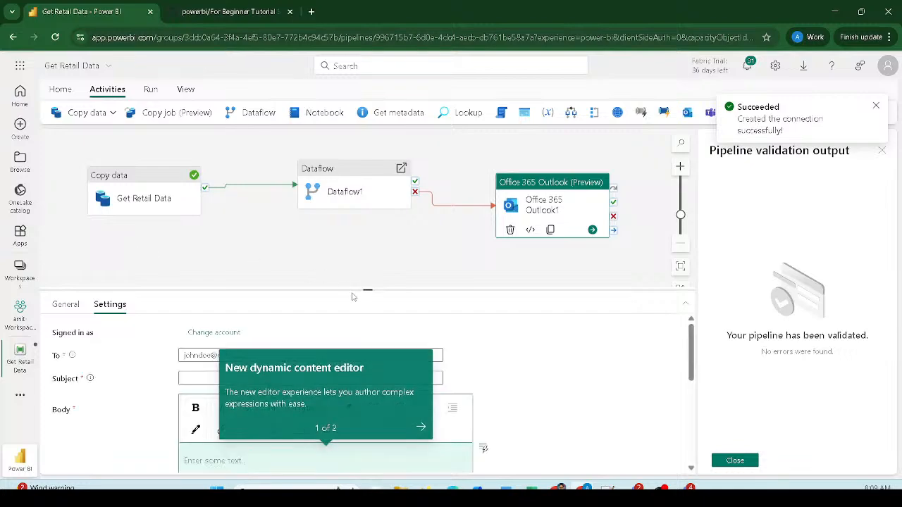
- Set both the email subject and body to 'Pipeline failed'
click(306, 334)
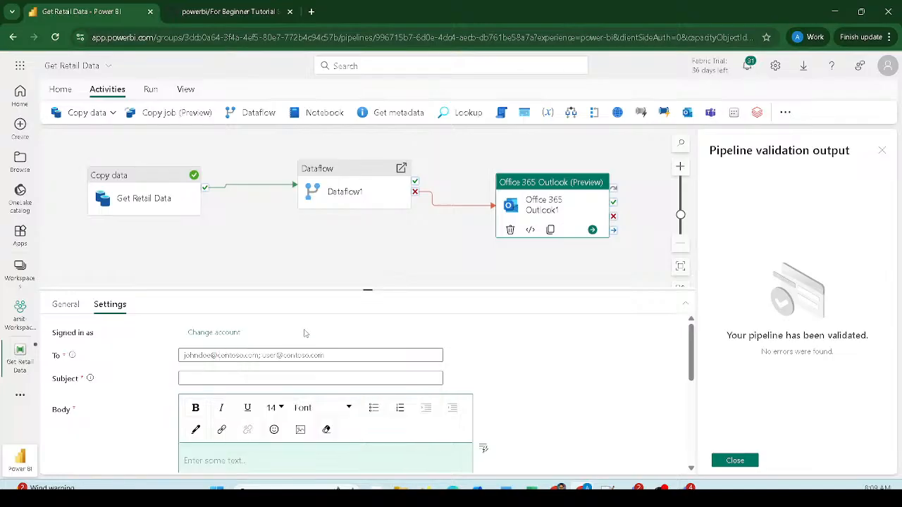
click(233, 355)
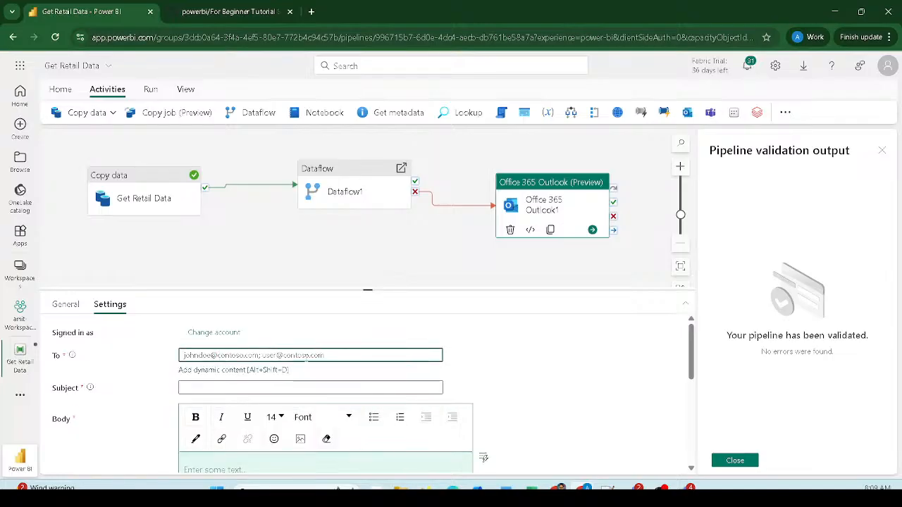
click(245, 388)
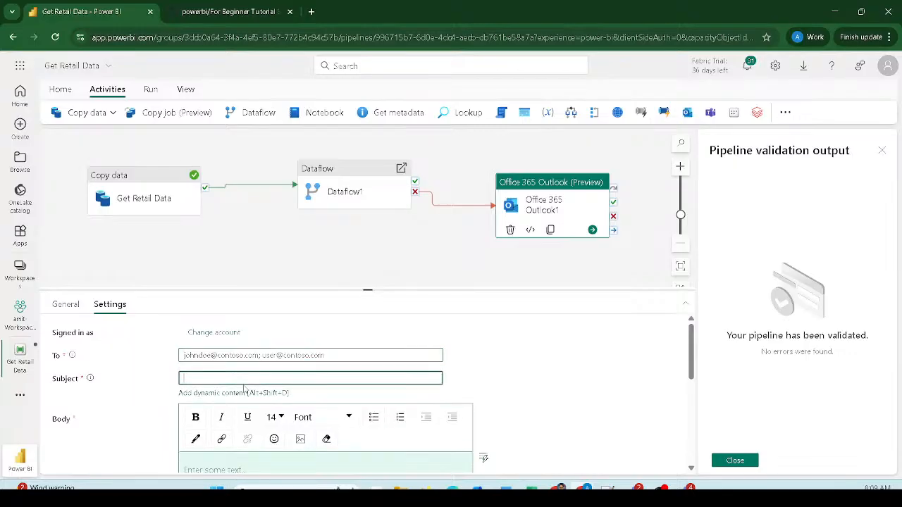
scroll(245, 387, down, 1)
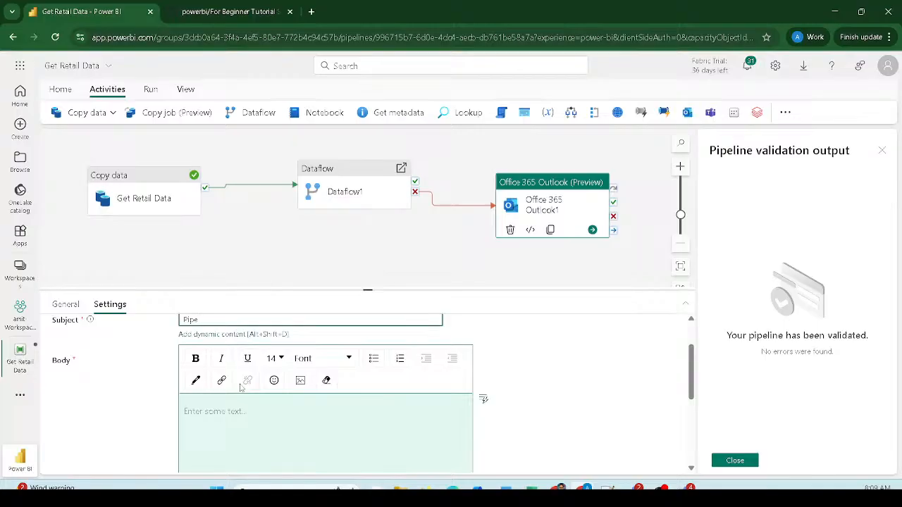
text(line failed)
triple_click(224, 319)
key(ctrl+c)
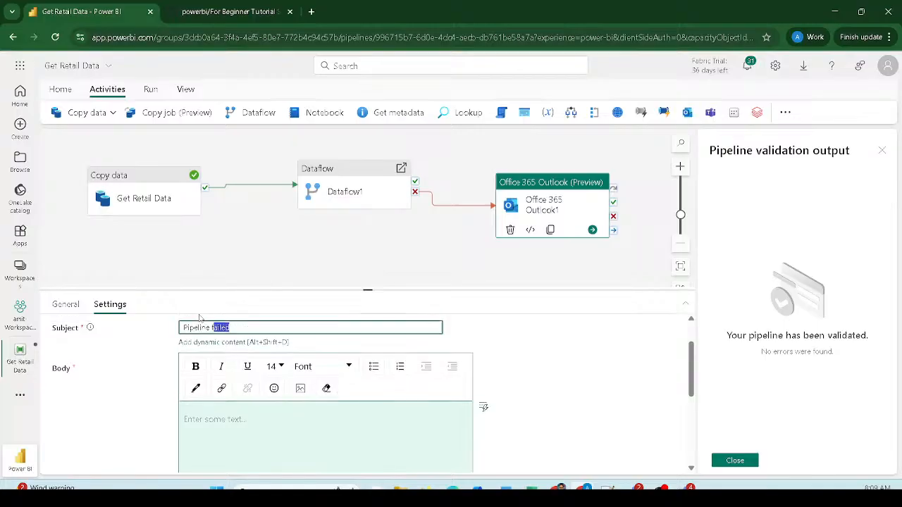
scroll(257, 408, down, 3)
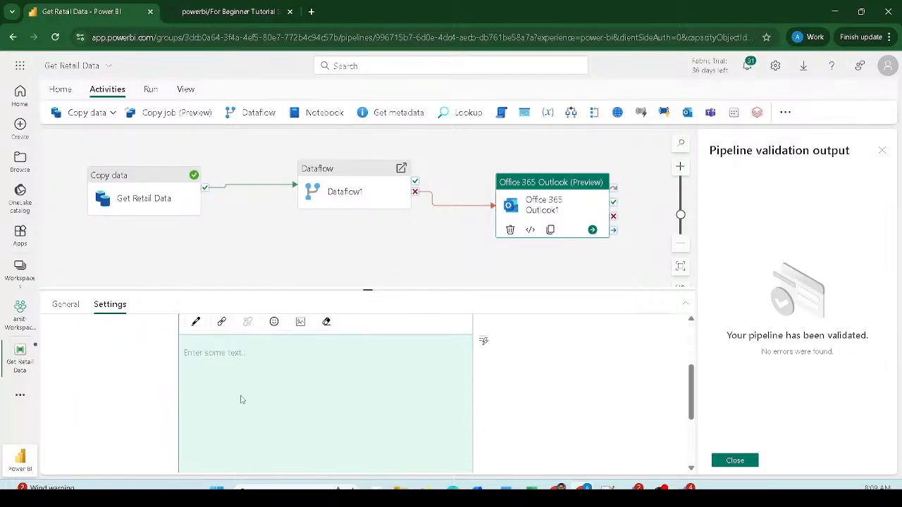
click(223, 357)
key(ctrl+v)
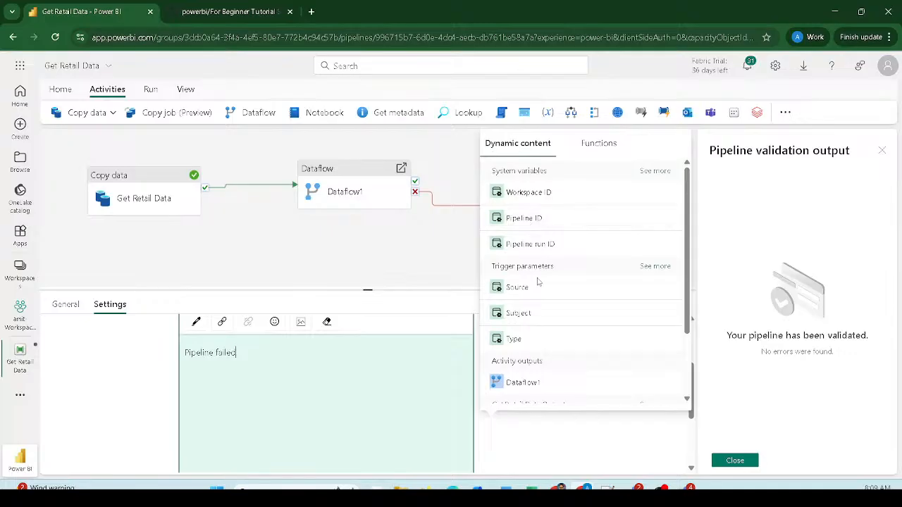
scroll(525, 254, down, 3)
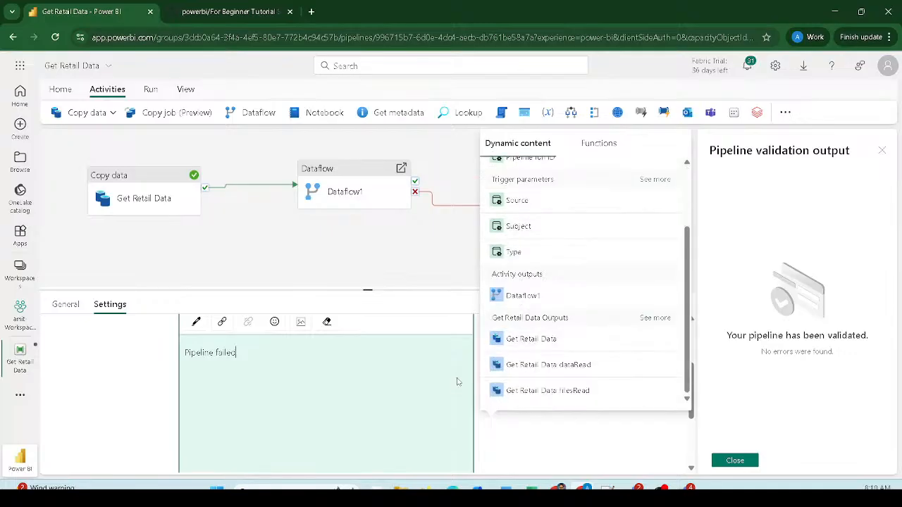
click(549, 437)
scroll(359, 412, up, 2)
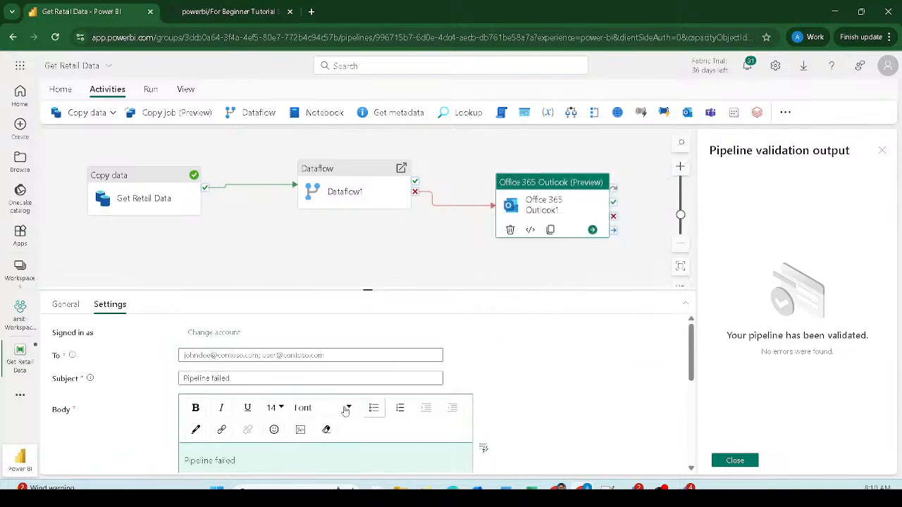
- Enter the alert recipient's e-mail address in the To field
click(262, 354)
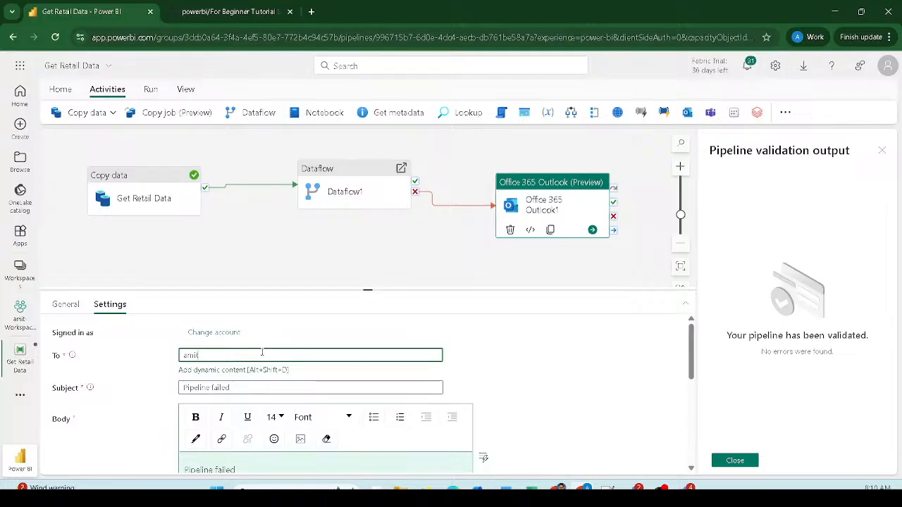
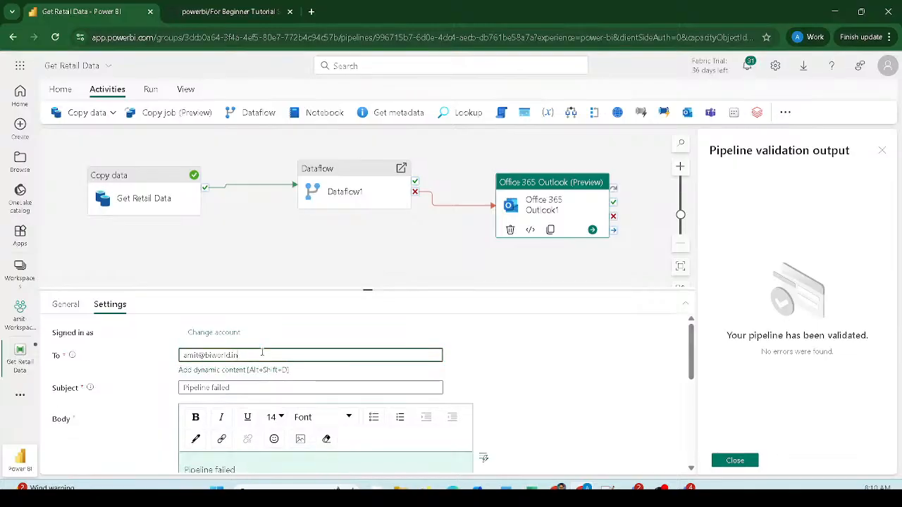
key(Tab)
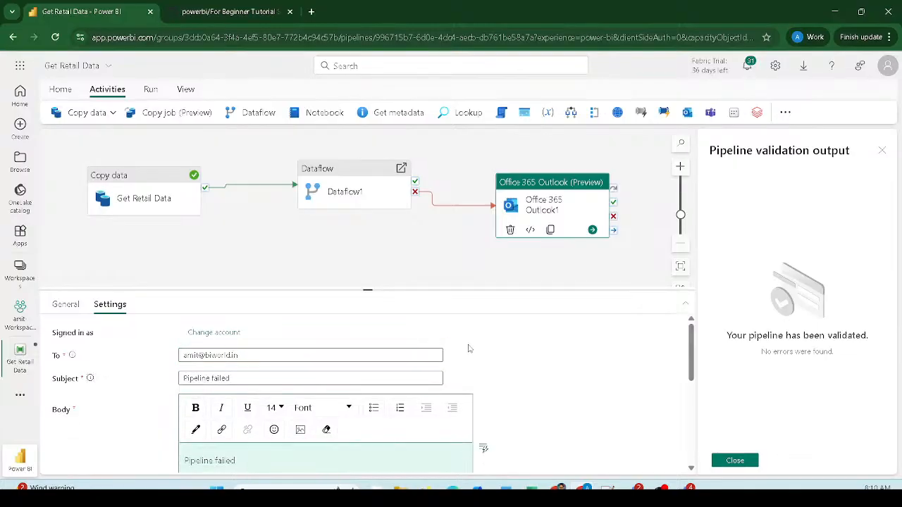
scroll(457, 337, down, 3)
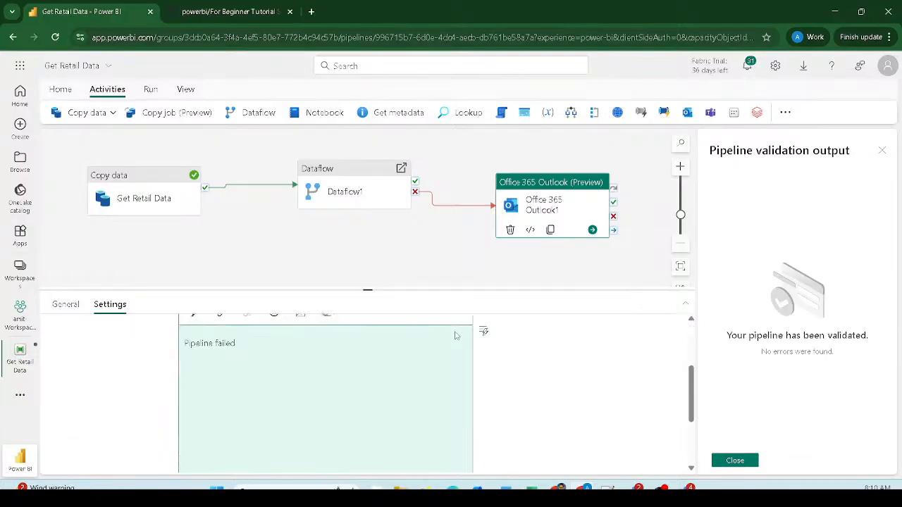
- Open the pipeline's Schedule settings from the Home ribbon
click(61, 91)
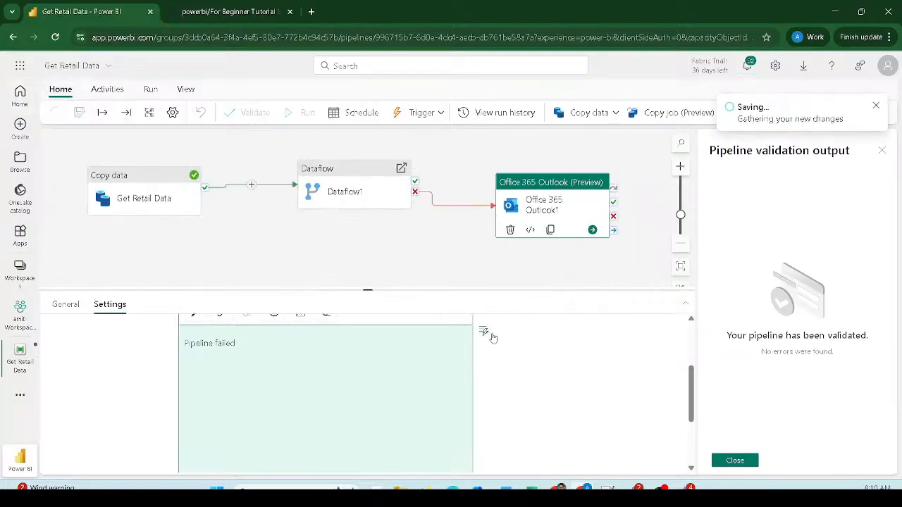
scroll(493, 338, up, 3)
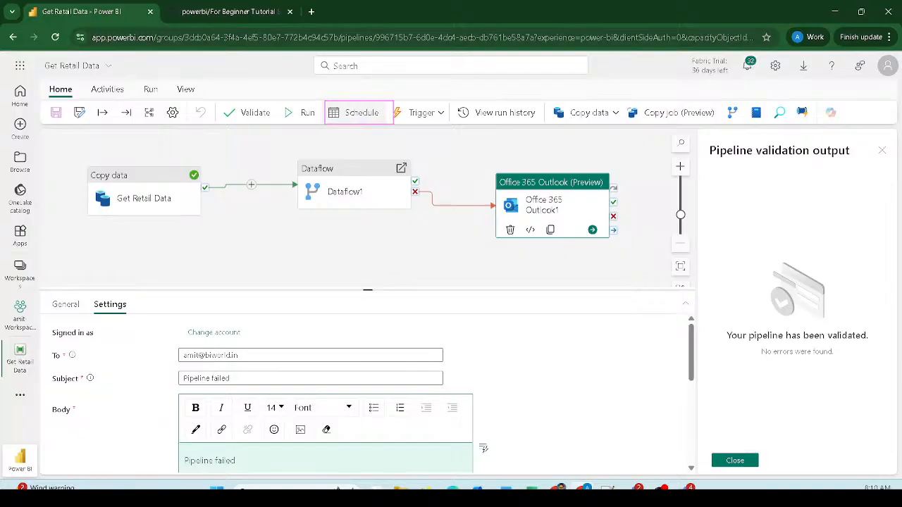
click(368, 117)
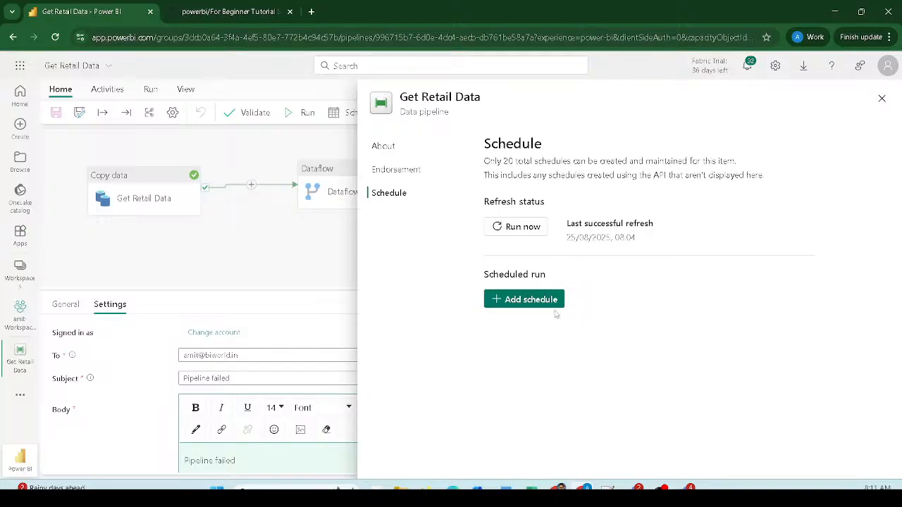
- Add a new schedule set to repeat weekly
click(524, 300)
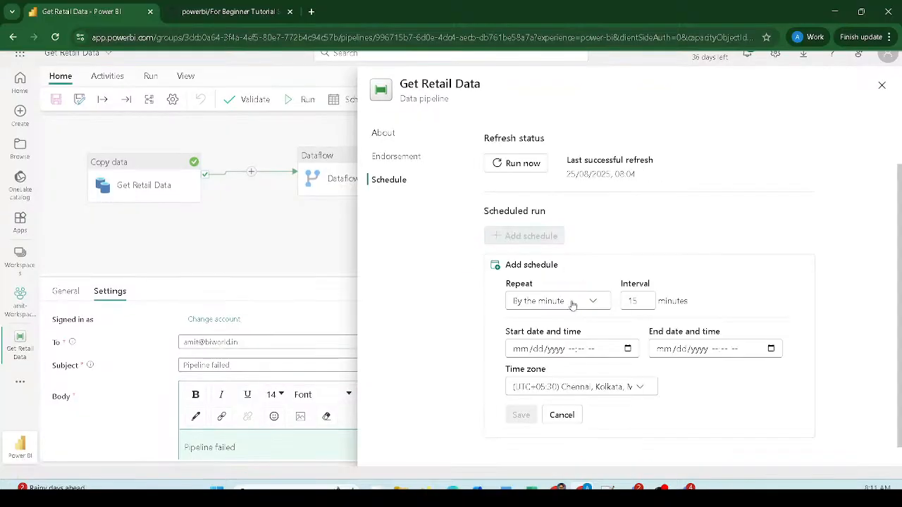
click(569, 302)
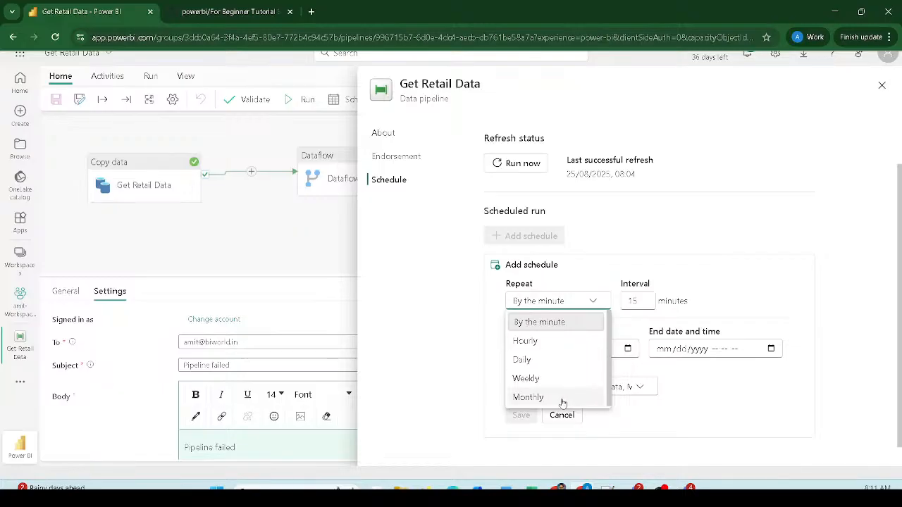
click(536, 398)
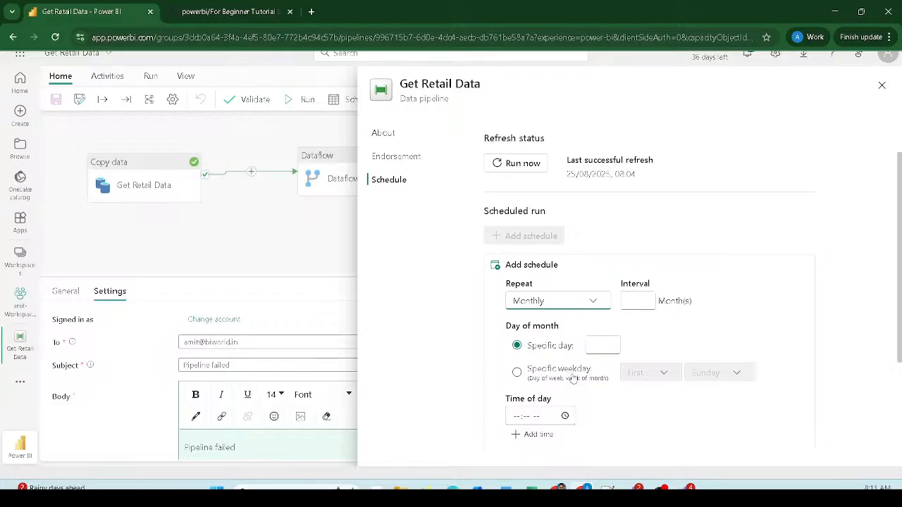
click(590, 304)
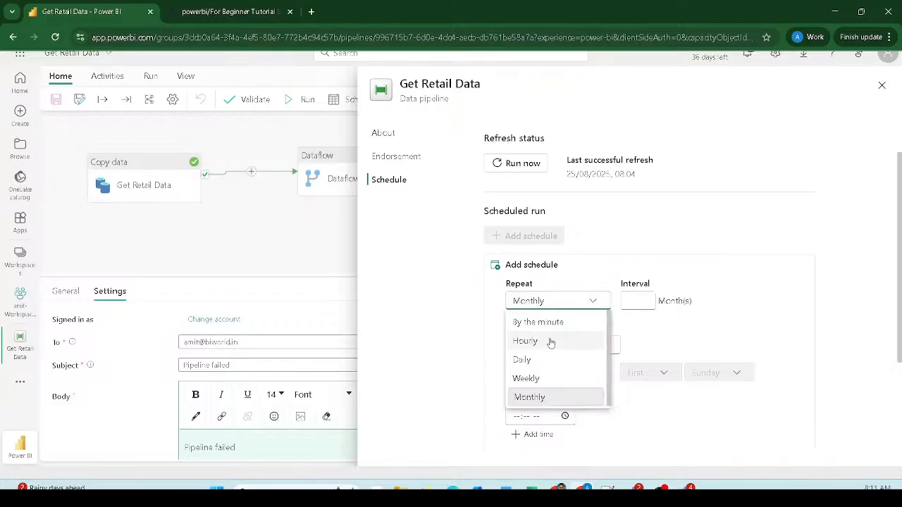
click(530, 375)
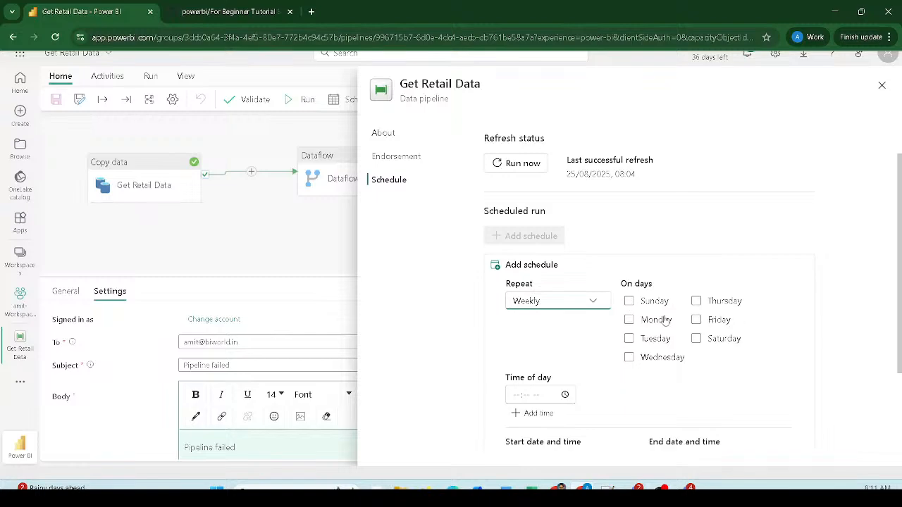
- Tick all seven run days, Sunday through Saturday
click(629, 301)
click(629, 320)
click(629, 339)
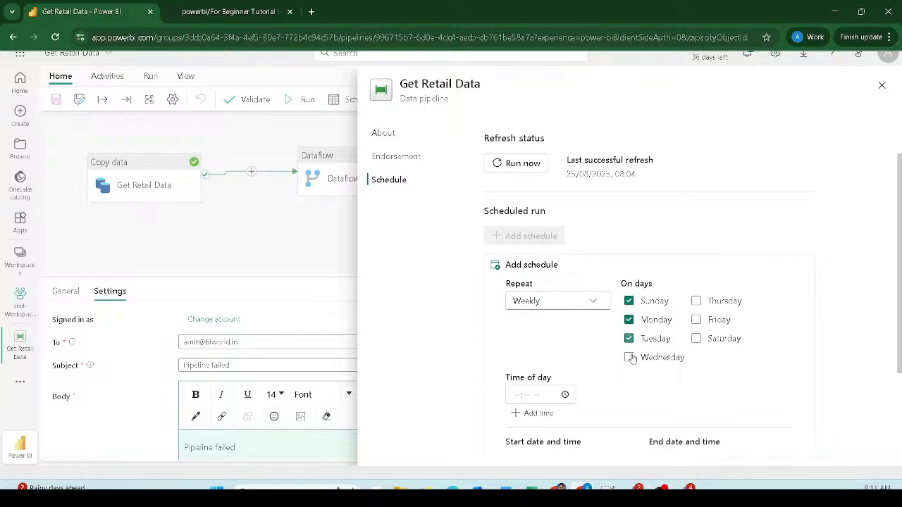
click(629, 357)
click(696, 301)
click(696, 320)
click(696, 339)
scroll(547, 343, down, 1)
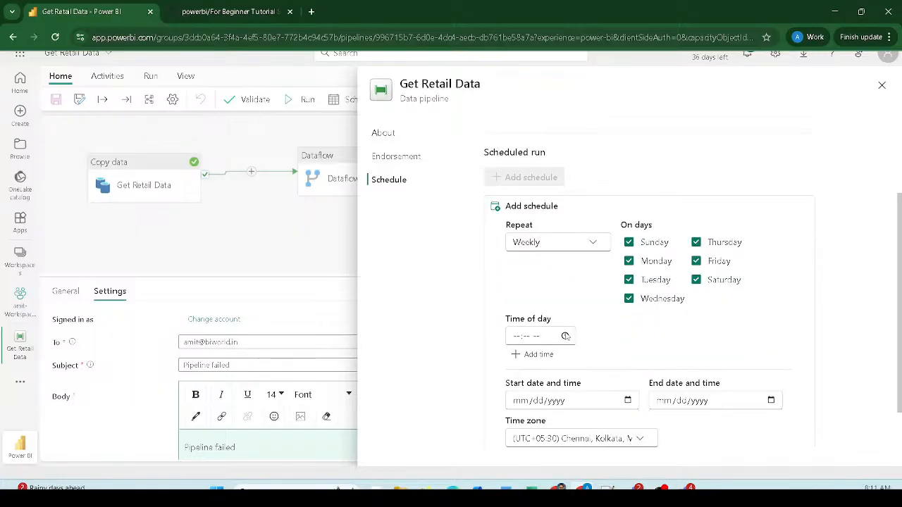
- Set the schedule's time of day to 07:00 AM
click(565, 336)
scroll(525, 289, down, 2)
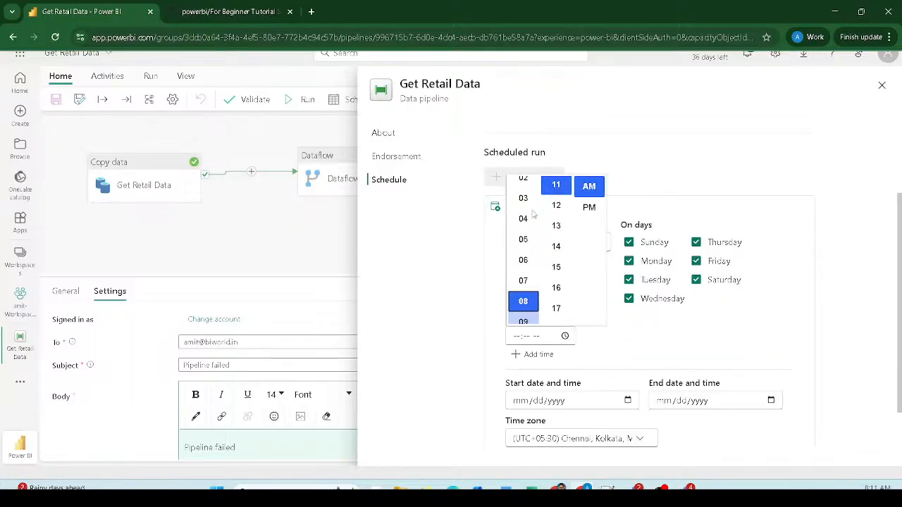
scroll(555, 233, up, 4)
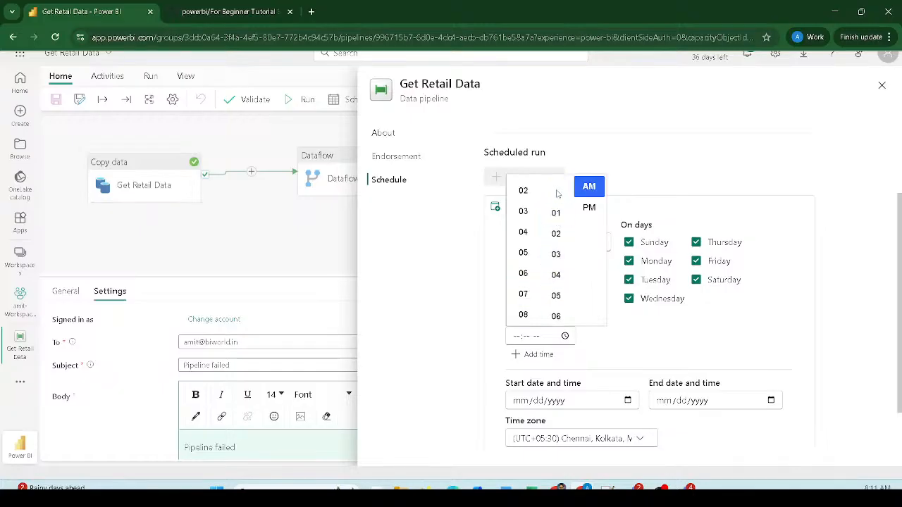
click(564, 215)
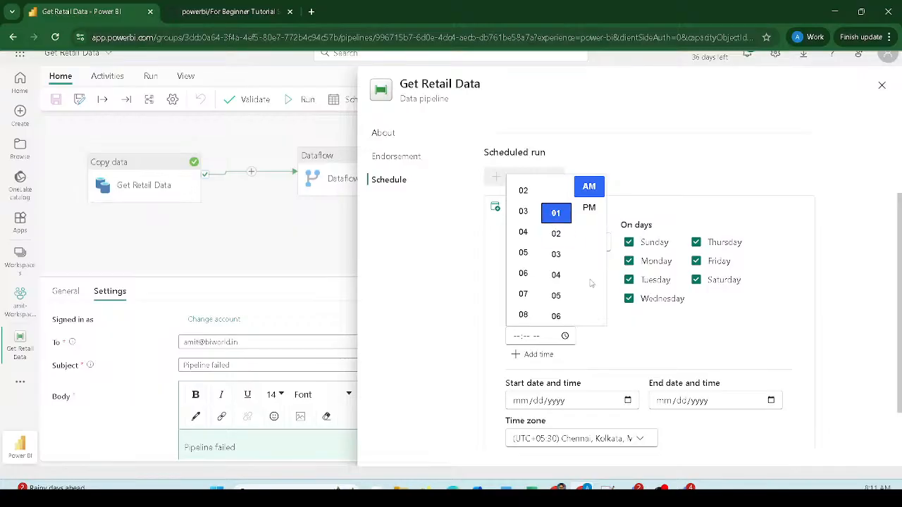
click(607, 356)
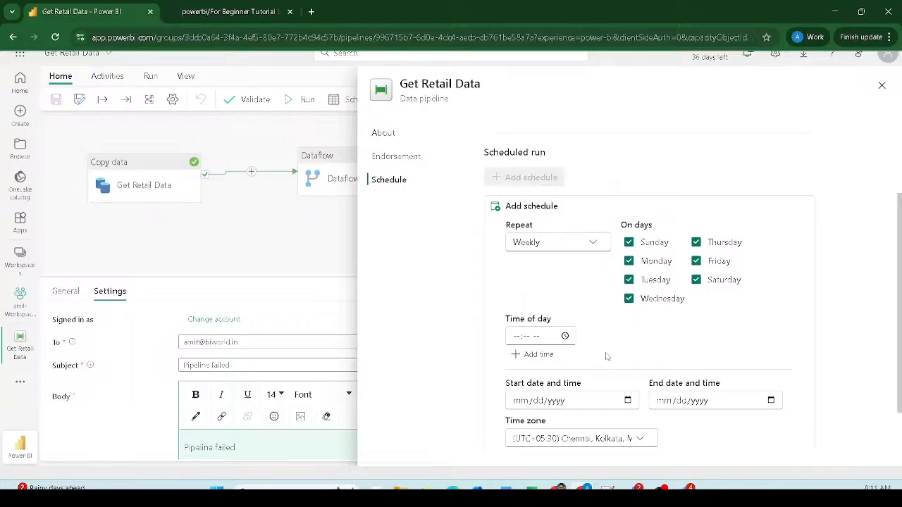
click(534, 338)
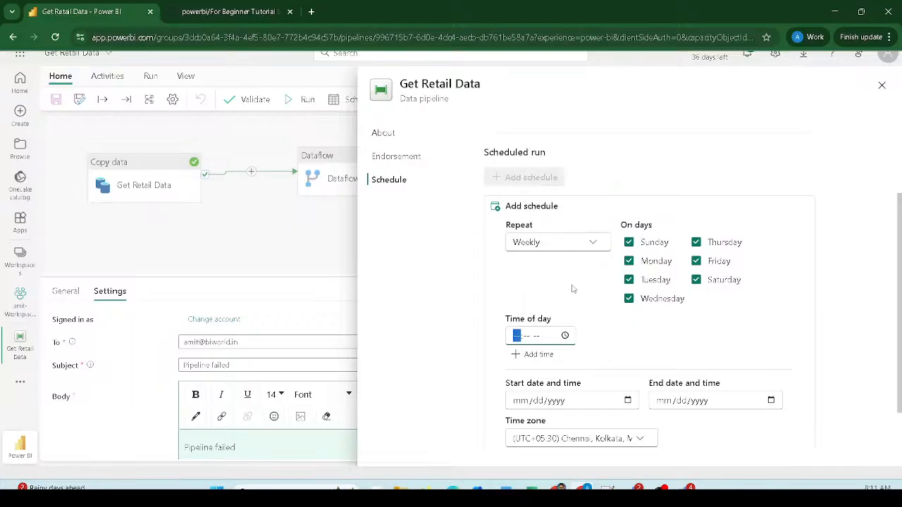
click(565, 336)
scroll(523, 268, up, 3)
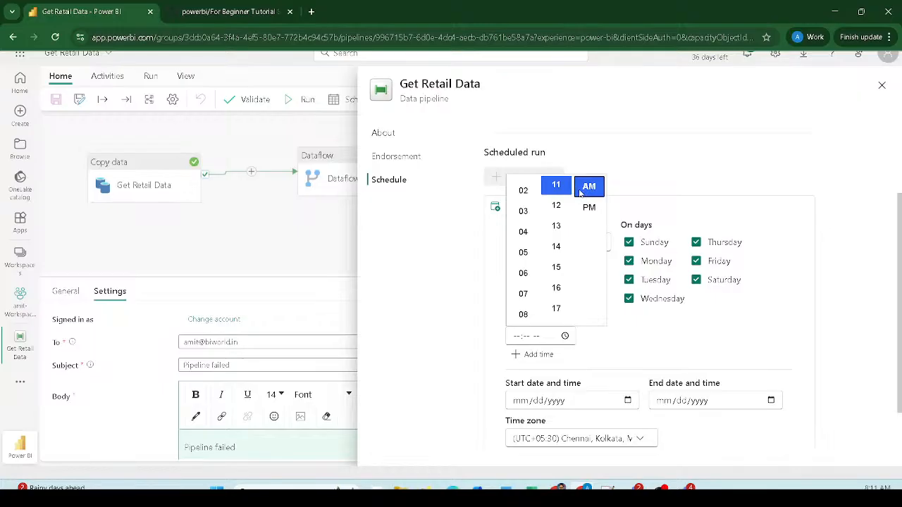
click(523, 294)
click(610, 351)
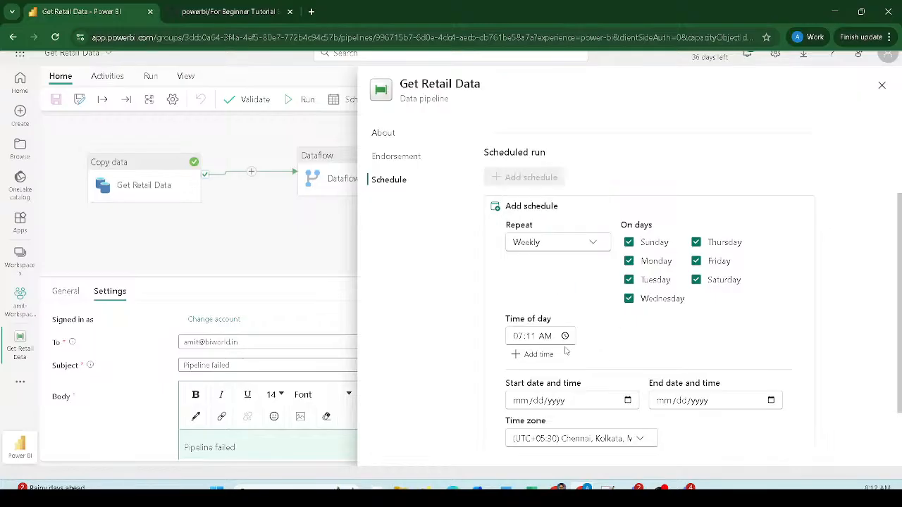
click(534, 337)
text(00)
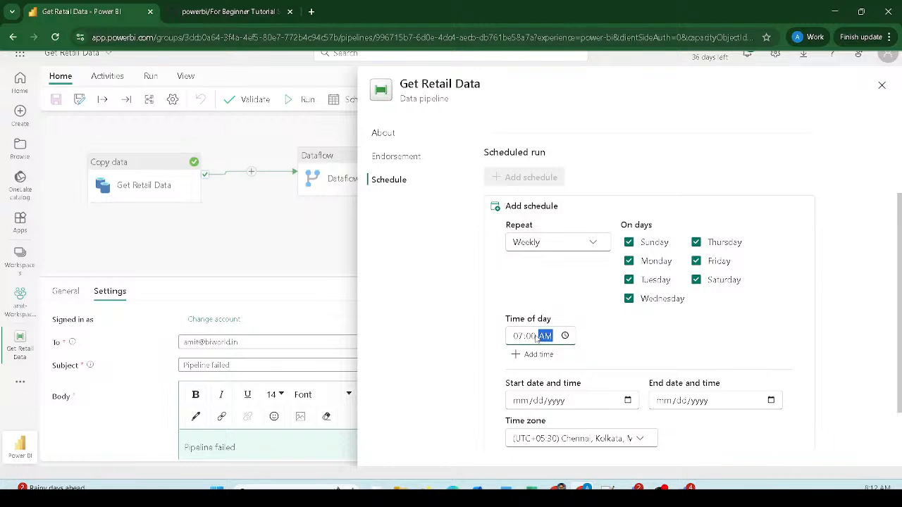
- Set the start date to 08/25/2025 and the end date to 11/30/2025
click(627, 400)
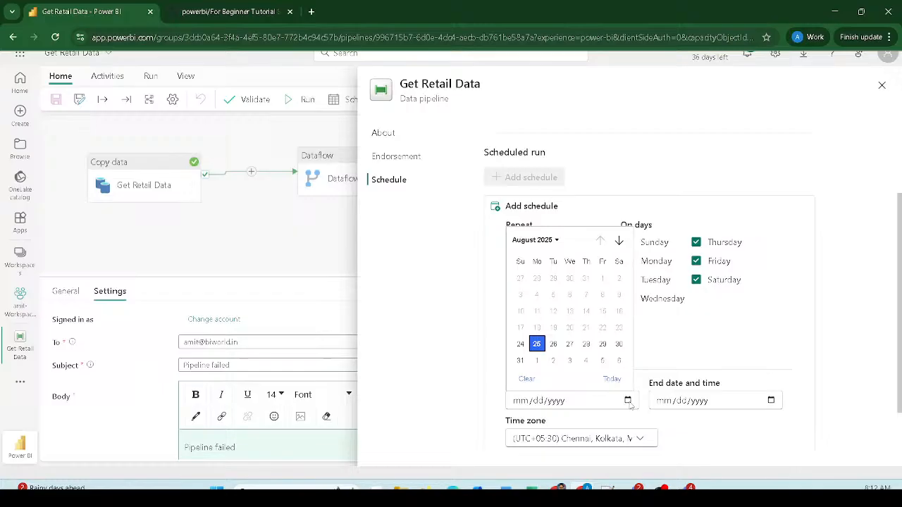
click(536, 344)
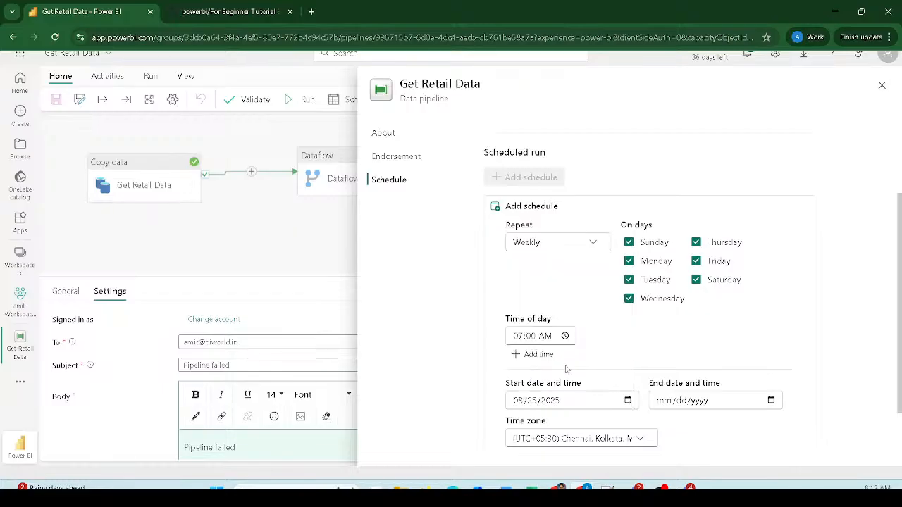
click(770, 400)
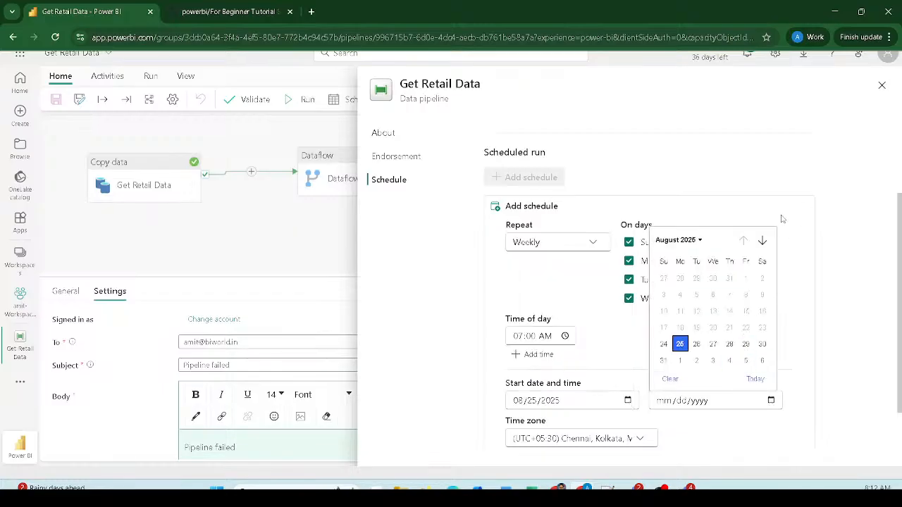
click(763, 240)
click(763, 240)
click(762, 240)
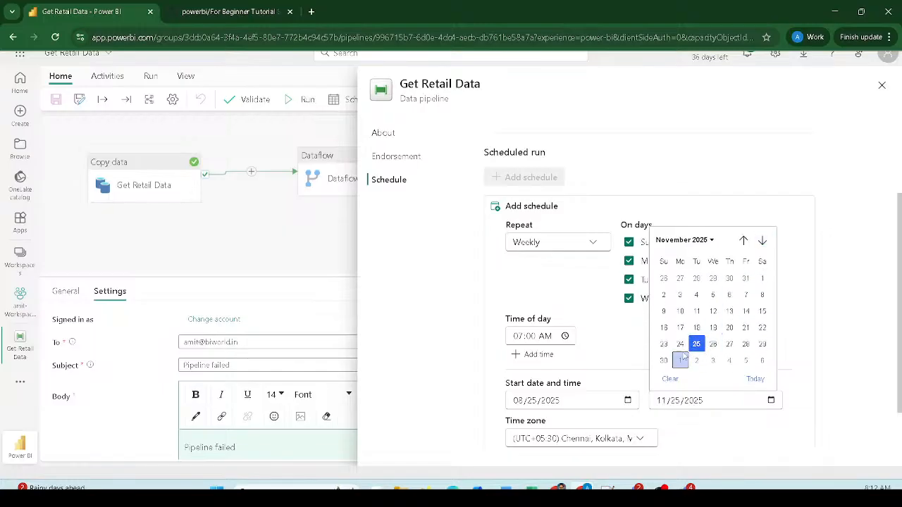
click(663, 362)
- Scroll to the bottom of the Schedule pane and switch away from the browser window
scroll(724, 343, down, 1)
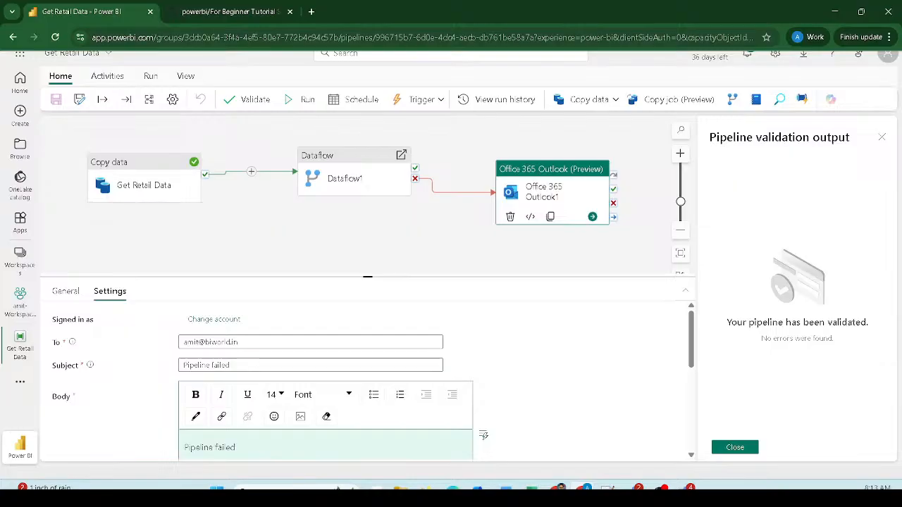
click(338, 488)
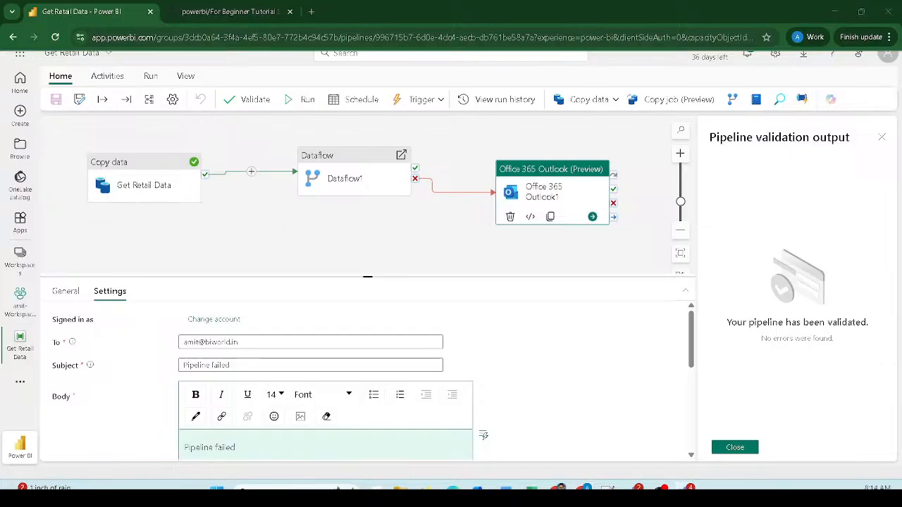